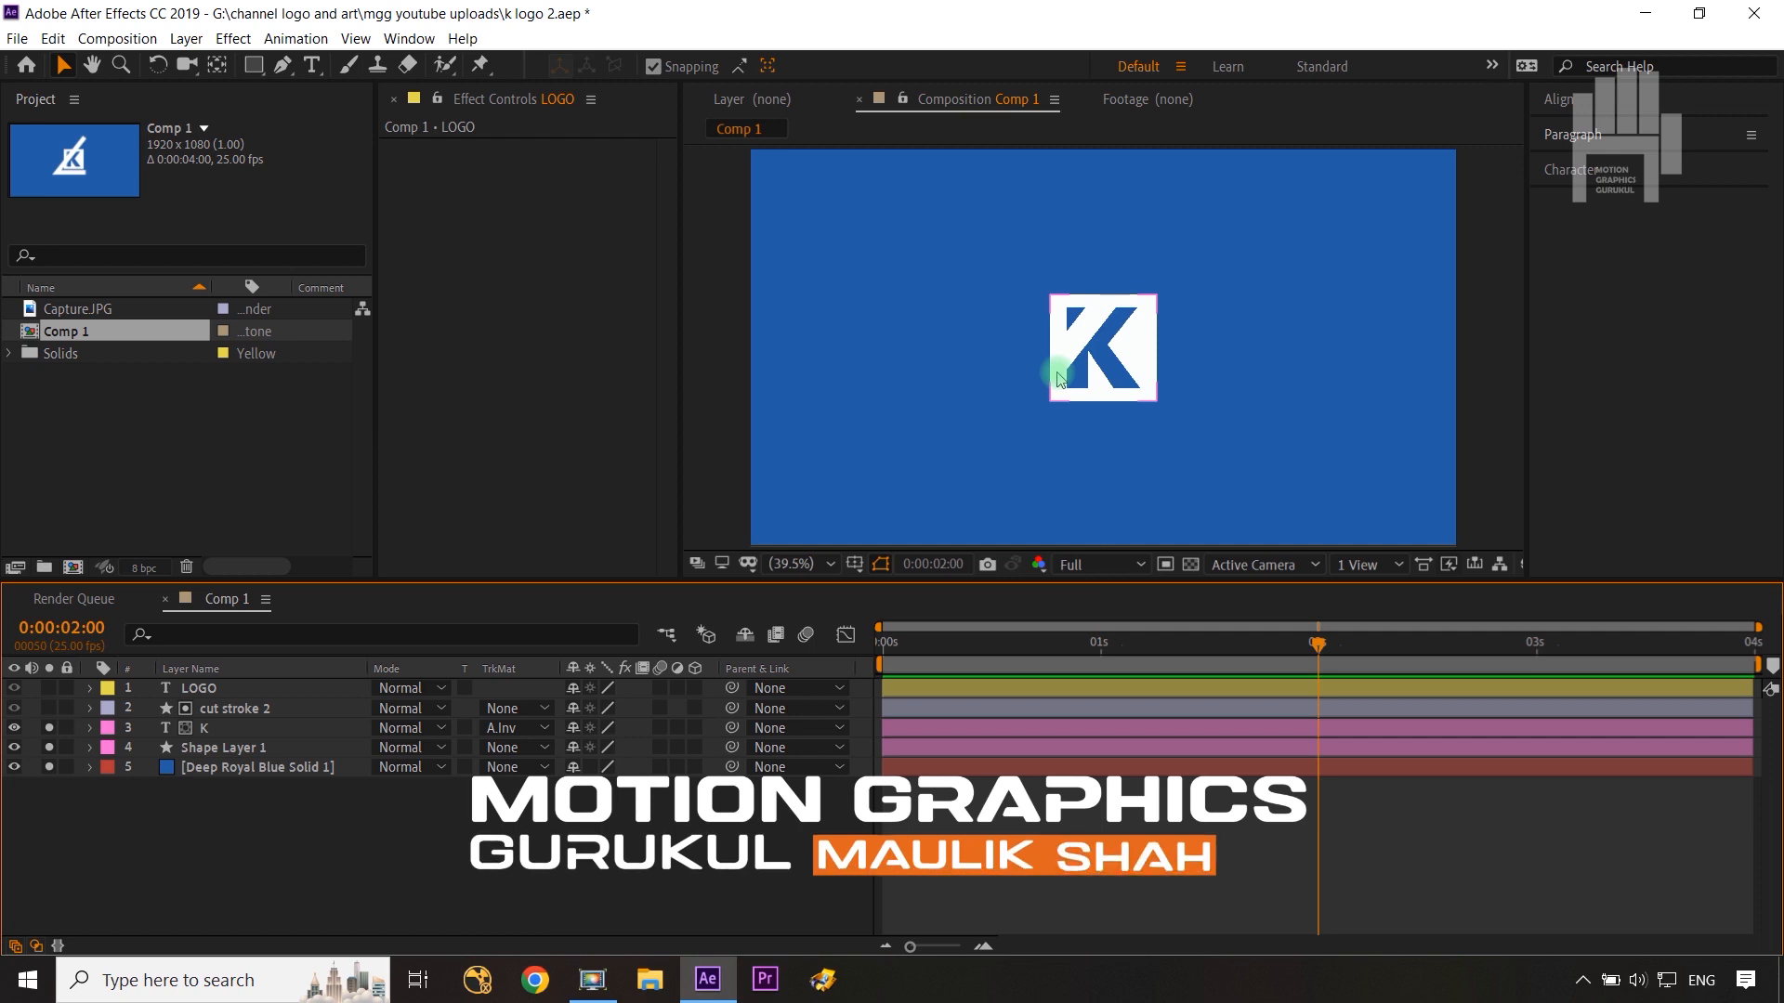
Step: Set the K layer's track matte to None and take the K layer out of the solo view
click(527, 728)
click(530, 743)
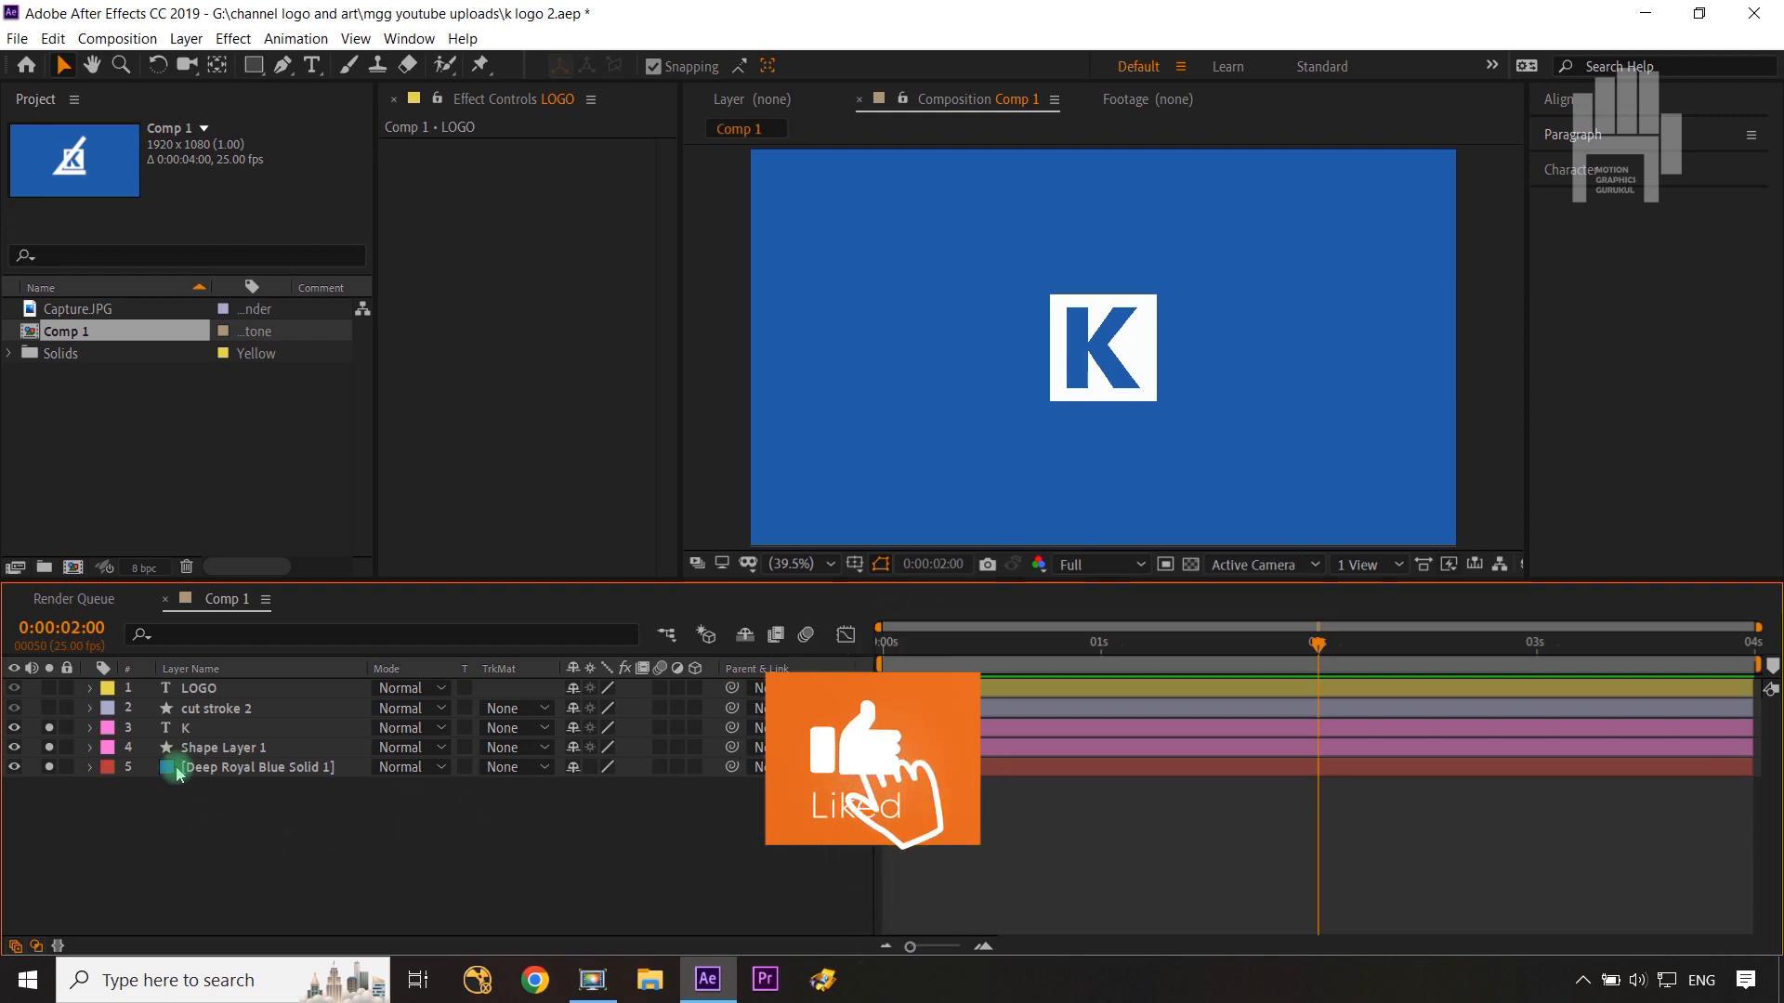
click(228, 757)
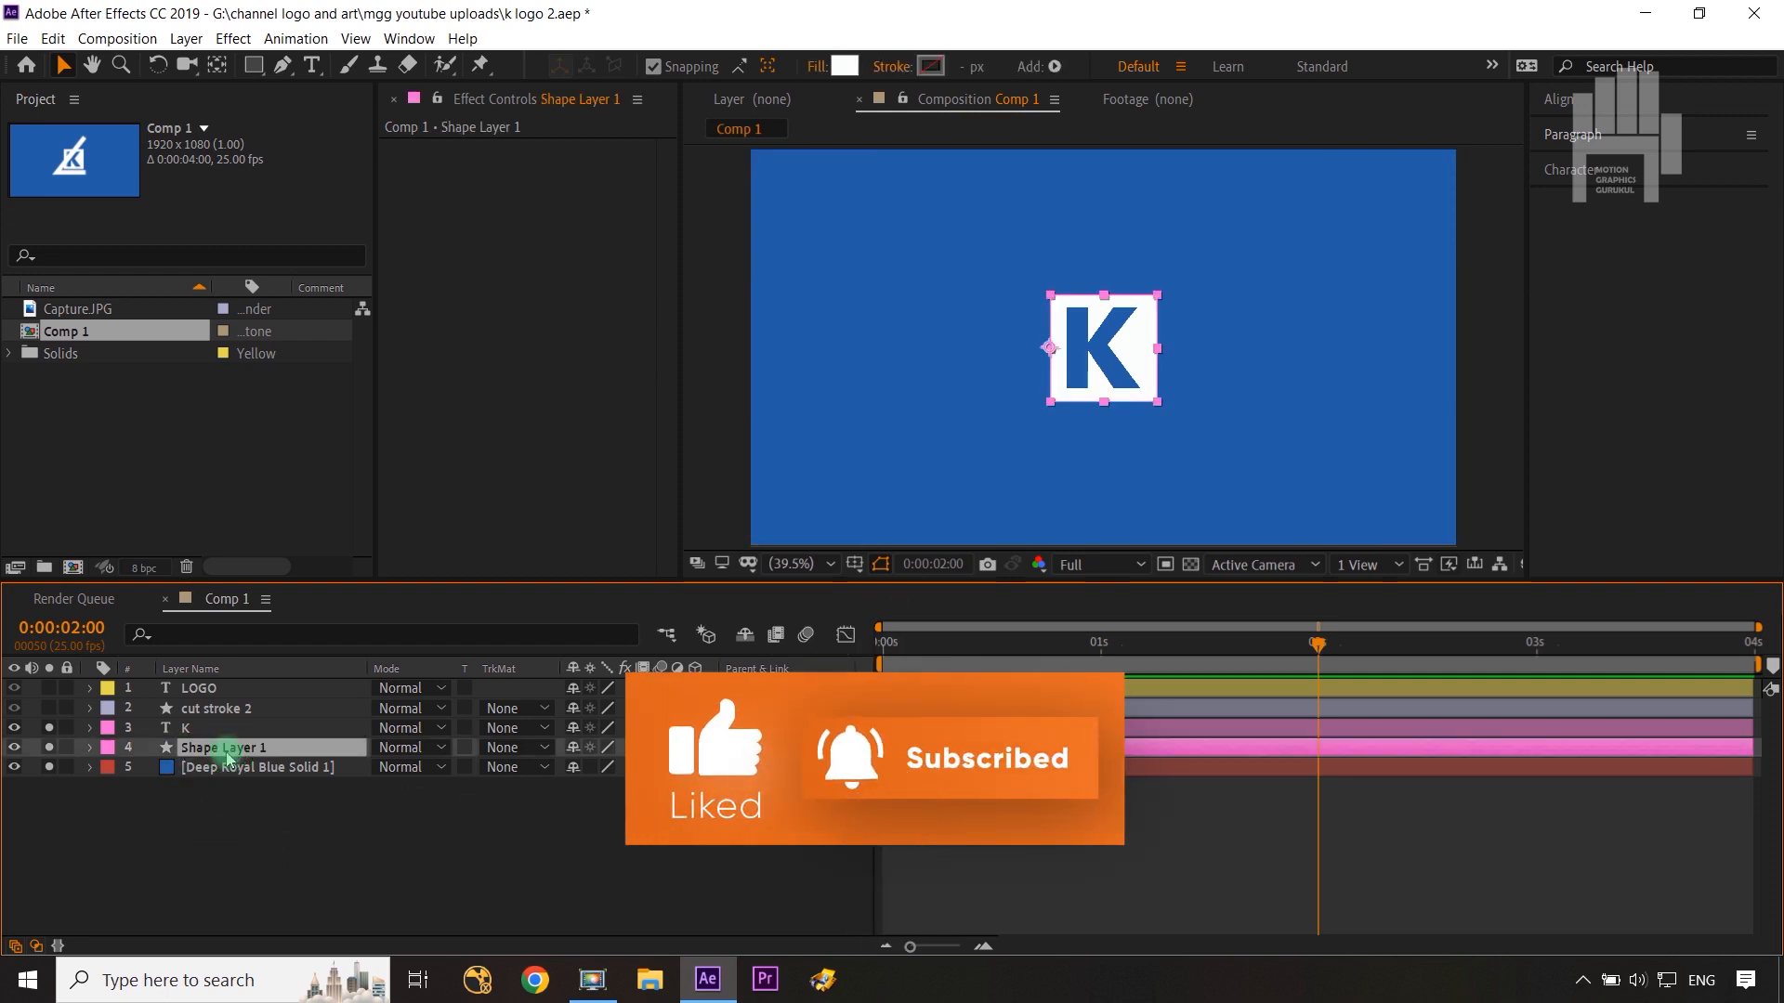
click(49, 728)
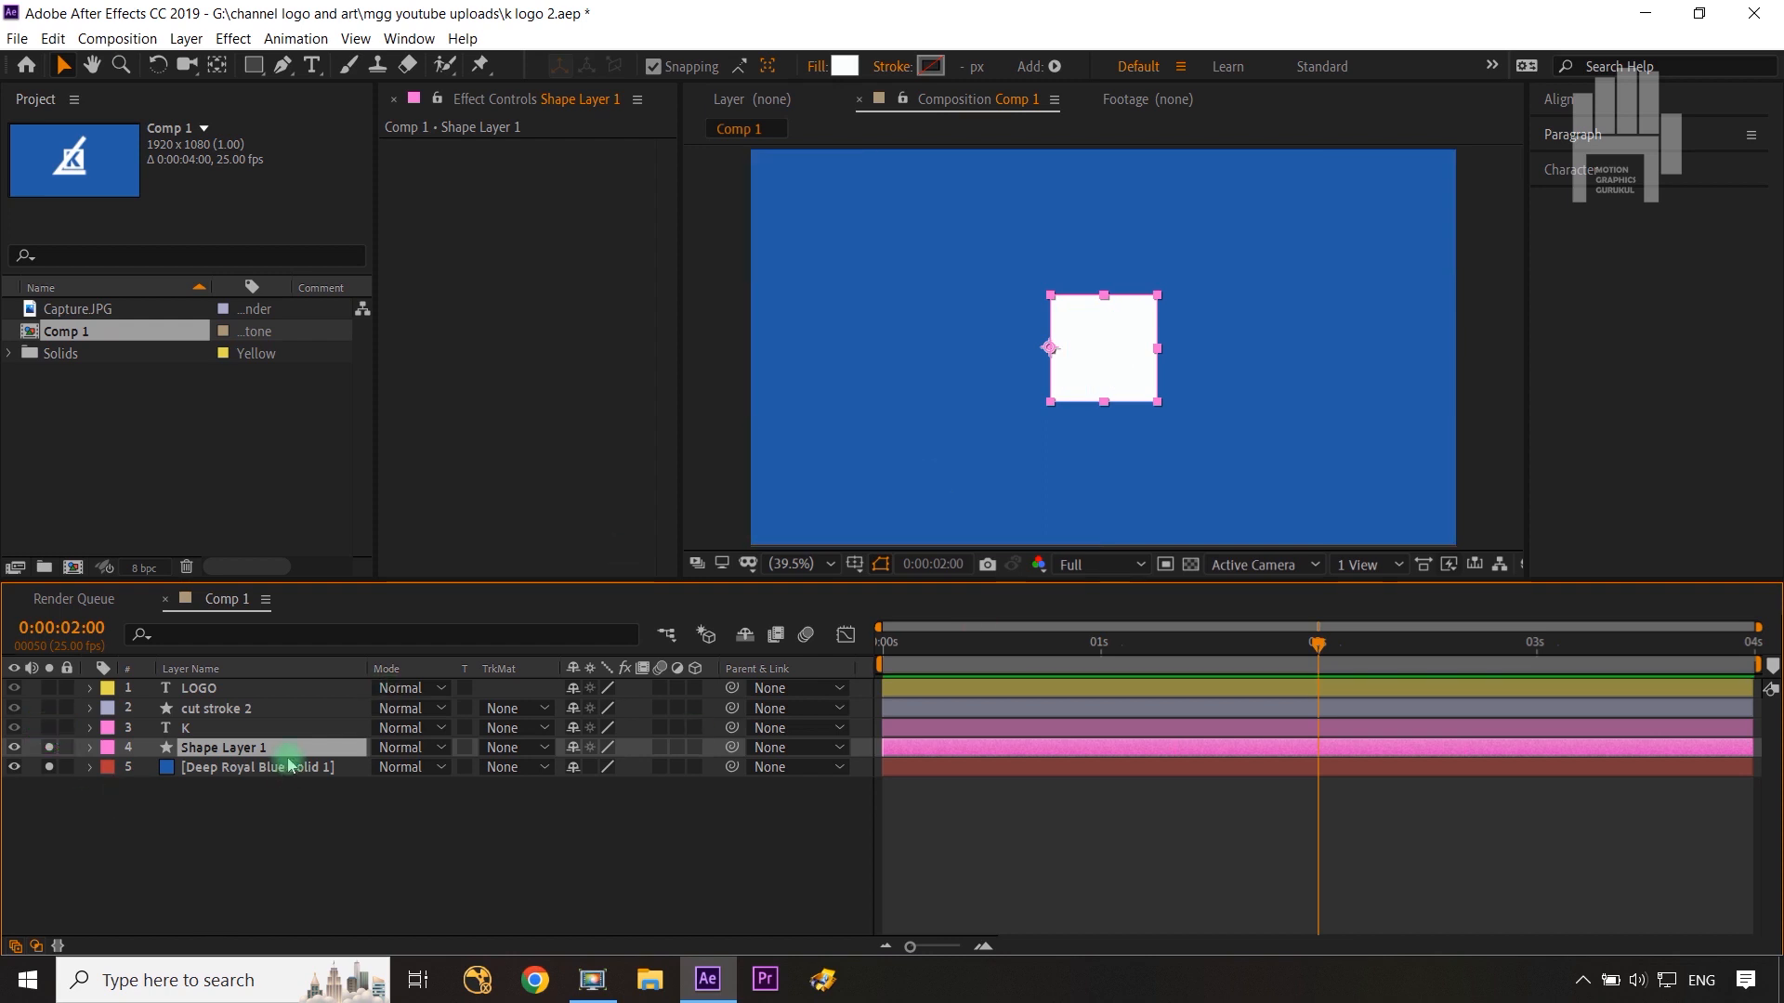
Step: Open Shape Layer 1's Position and Scale and set keyframes for both at the start of the timeline
key(p)
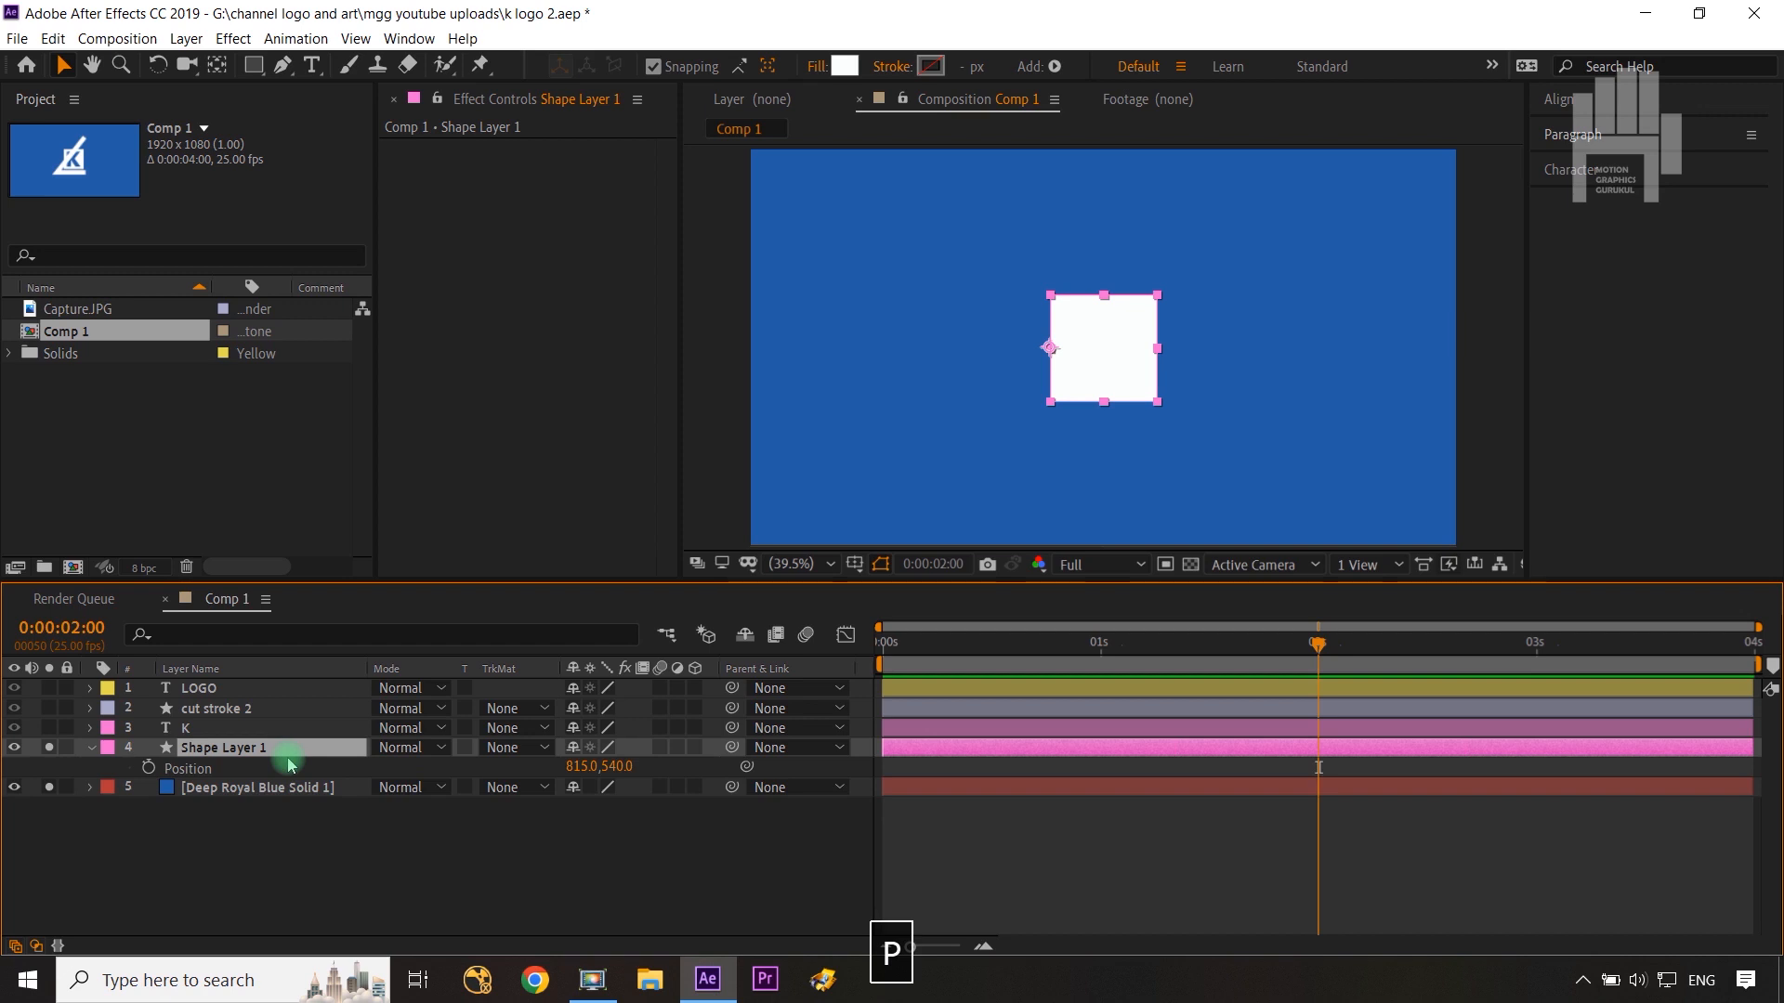
key(shift+s)
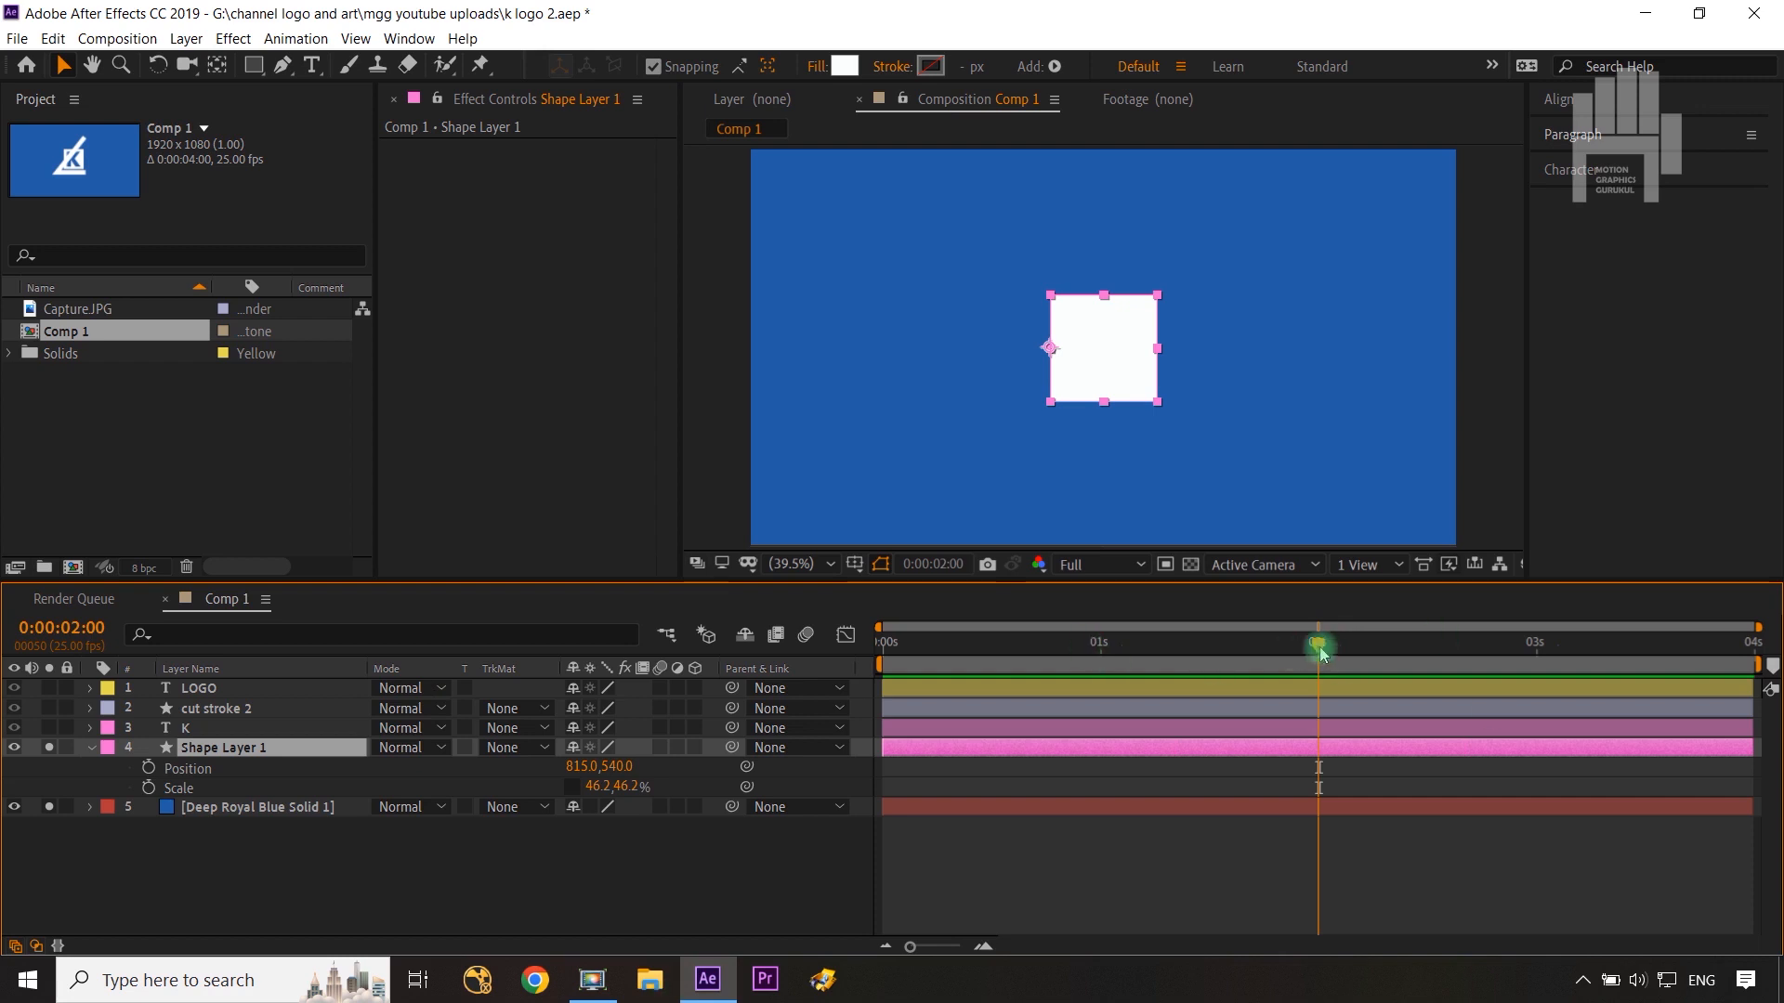
drag(1318, 646, 643, 790)
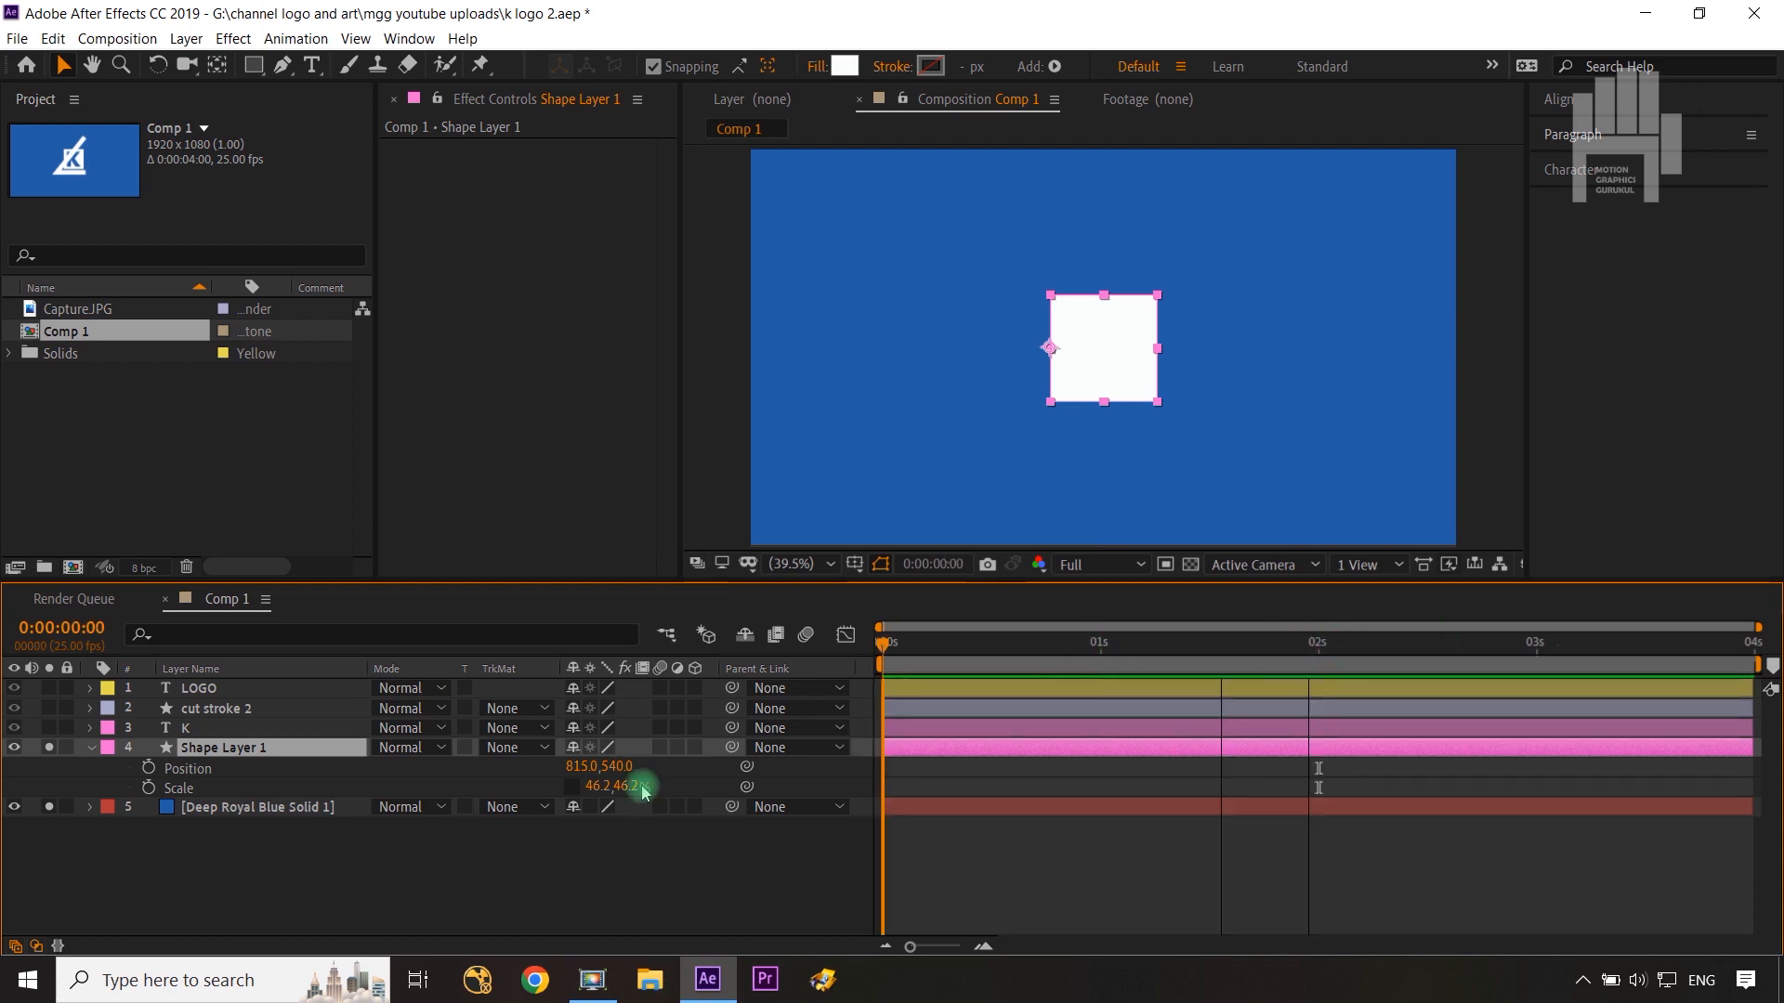
click(148, 768)
click(149, 788)
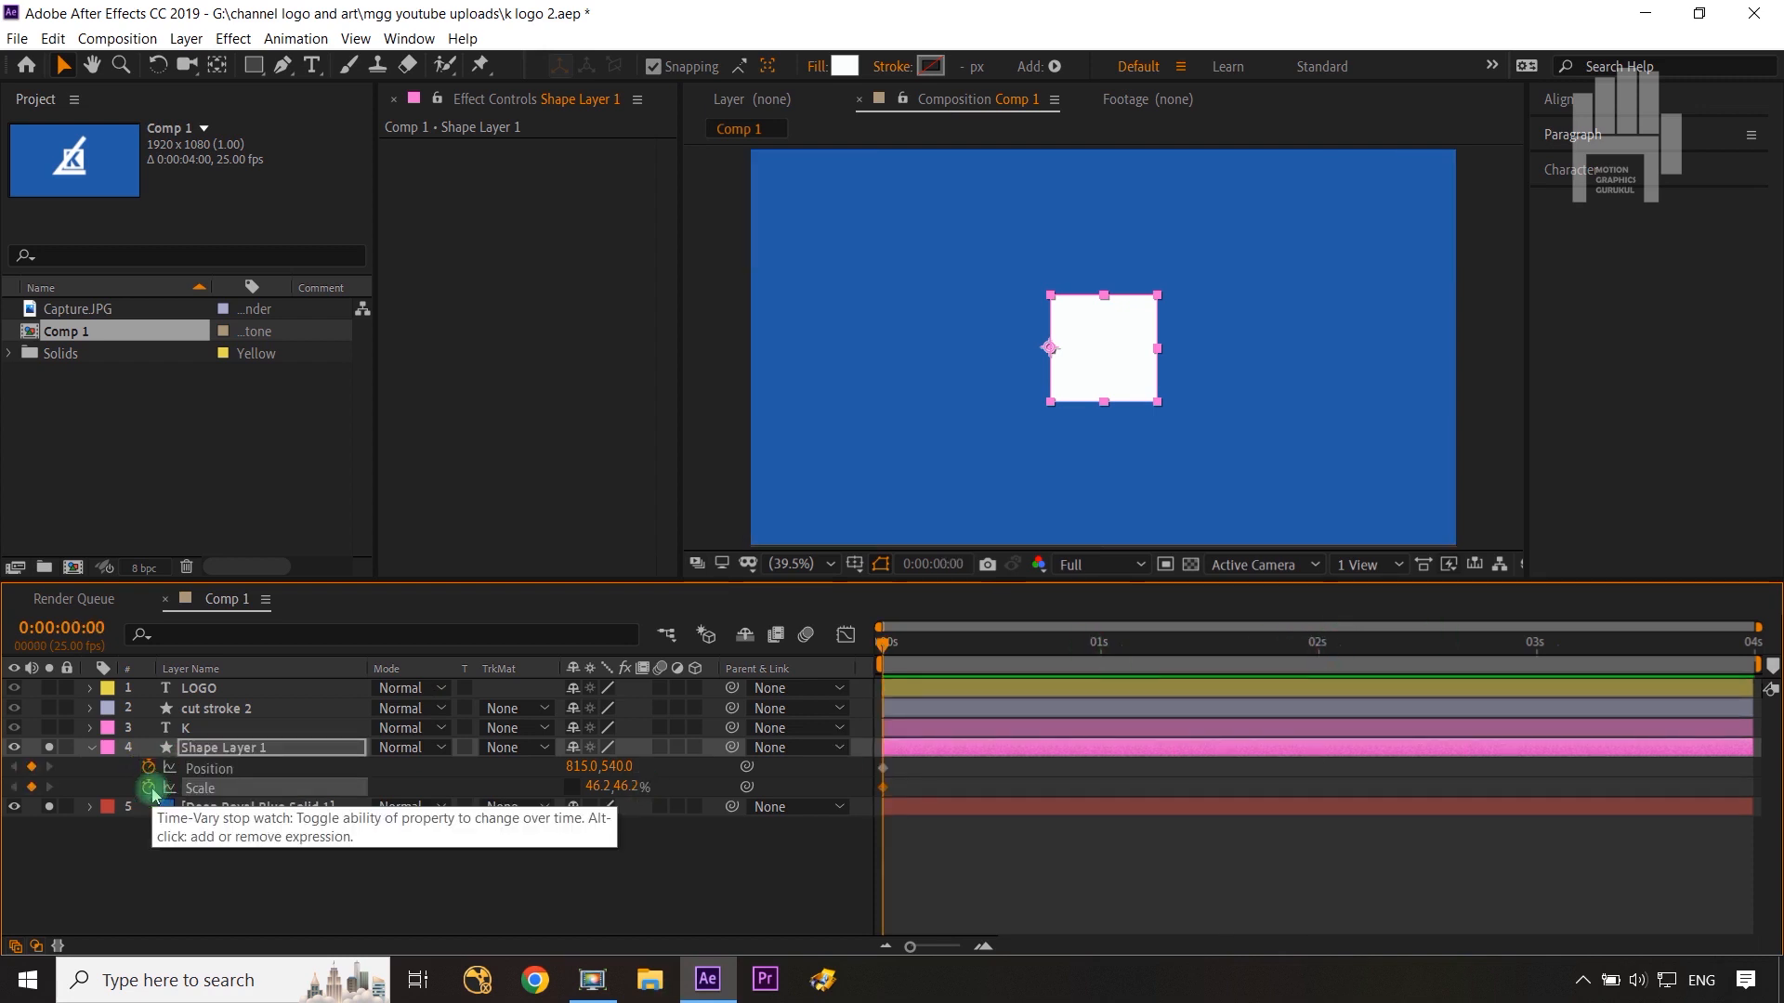
Step: Add Position and Scale keyframes for Shape Layer 1 at 0:00:00:20
key(shift+Page_Down)
key(shift+Page_Down)
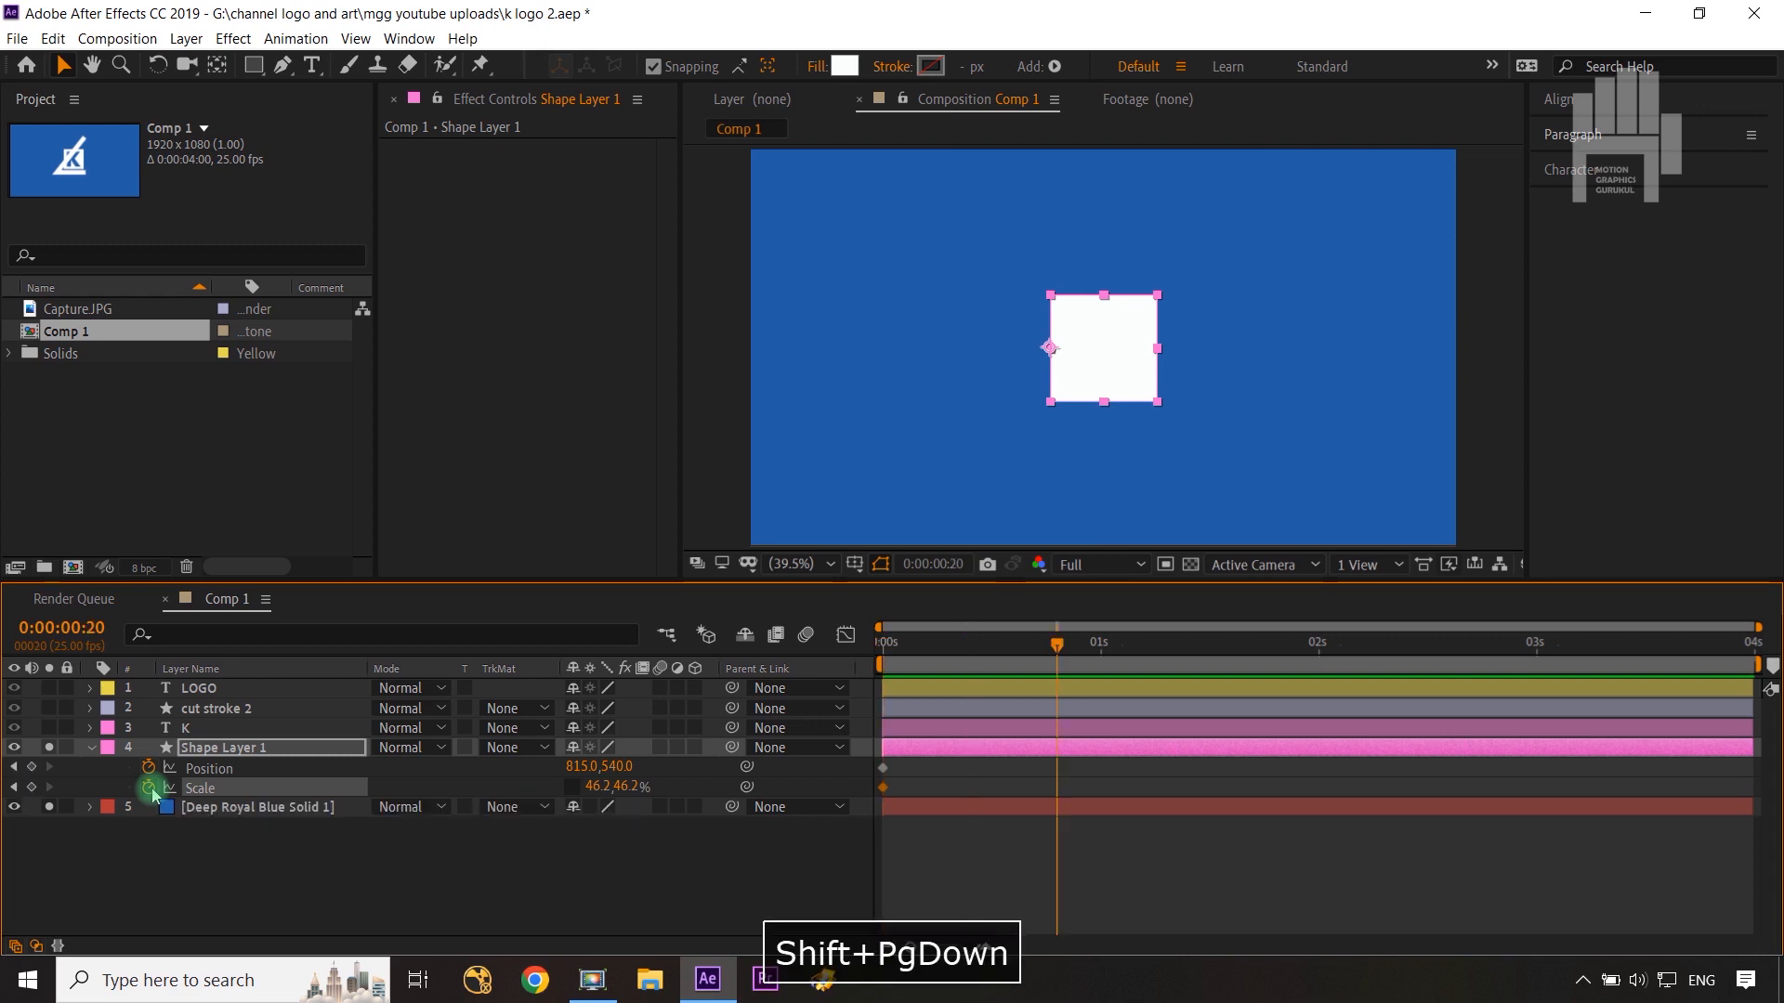
click(32, 768)
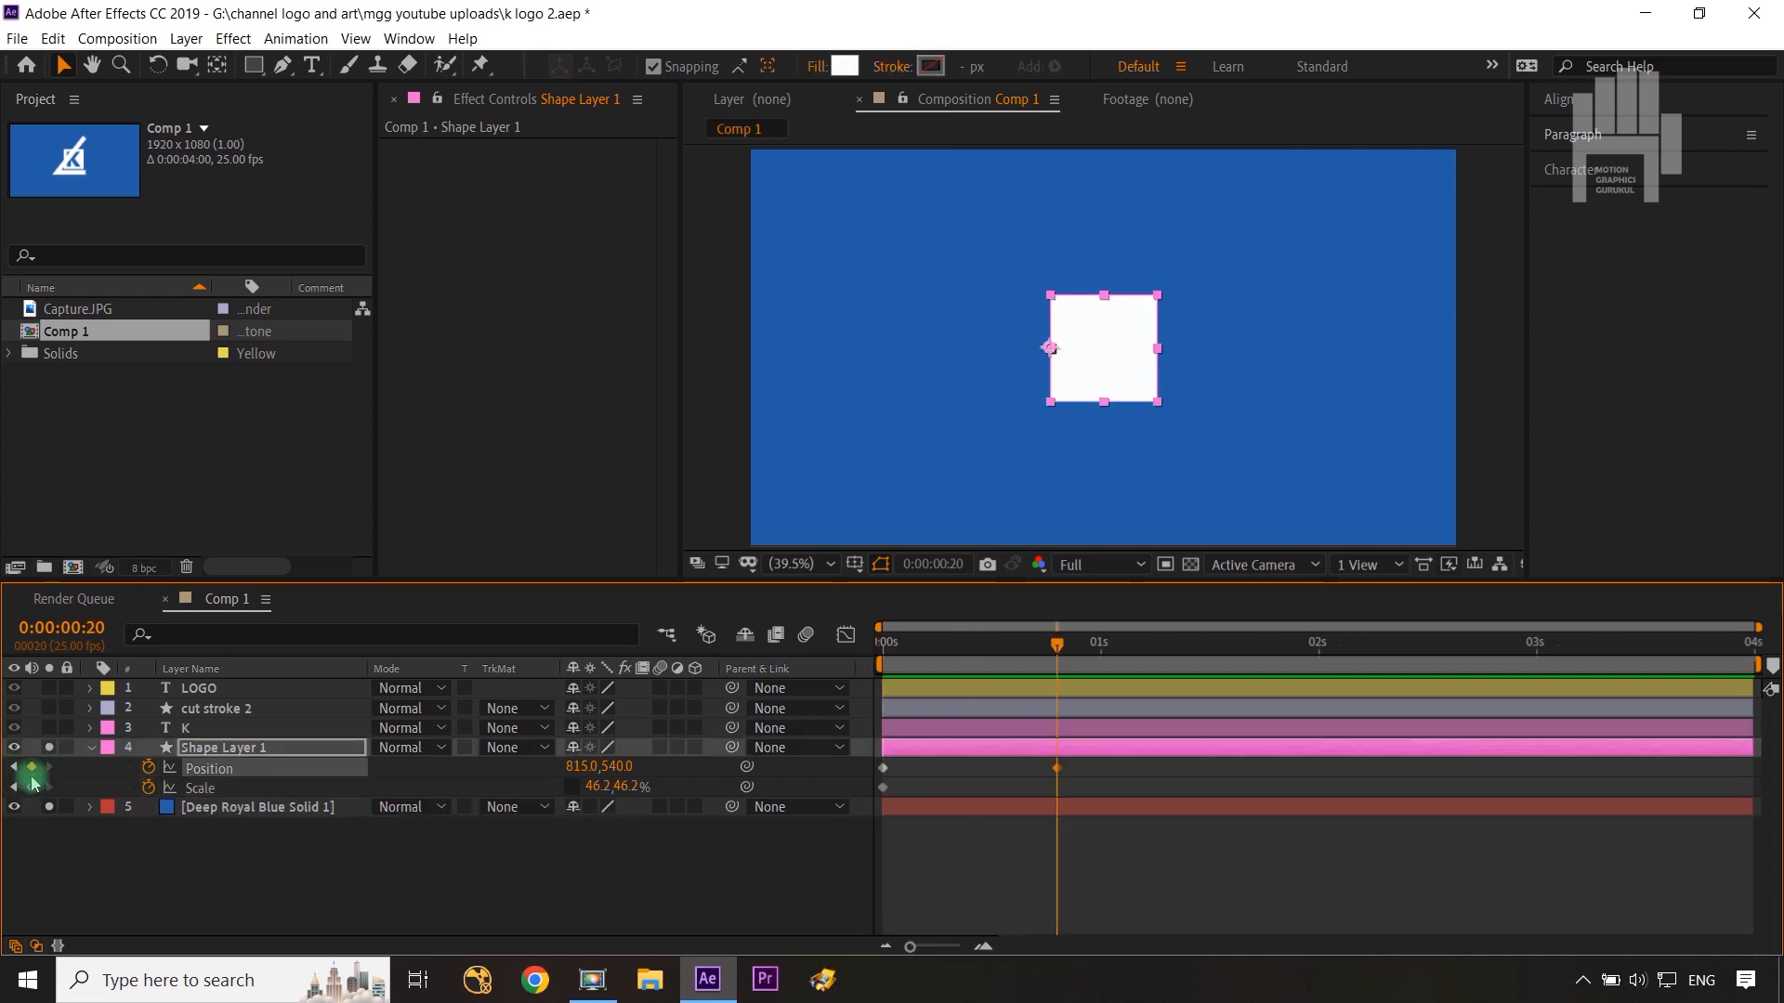
click(31, 788)
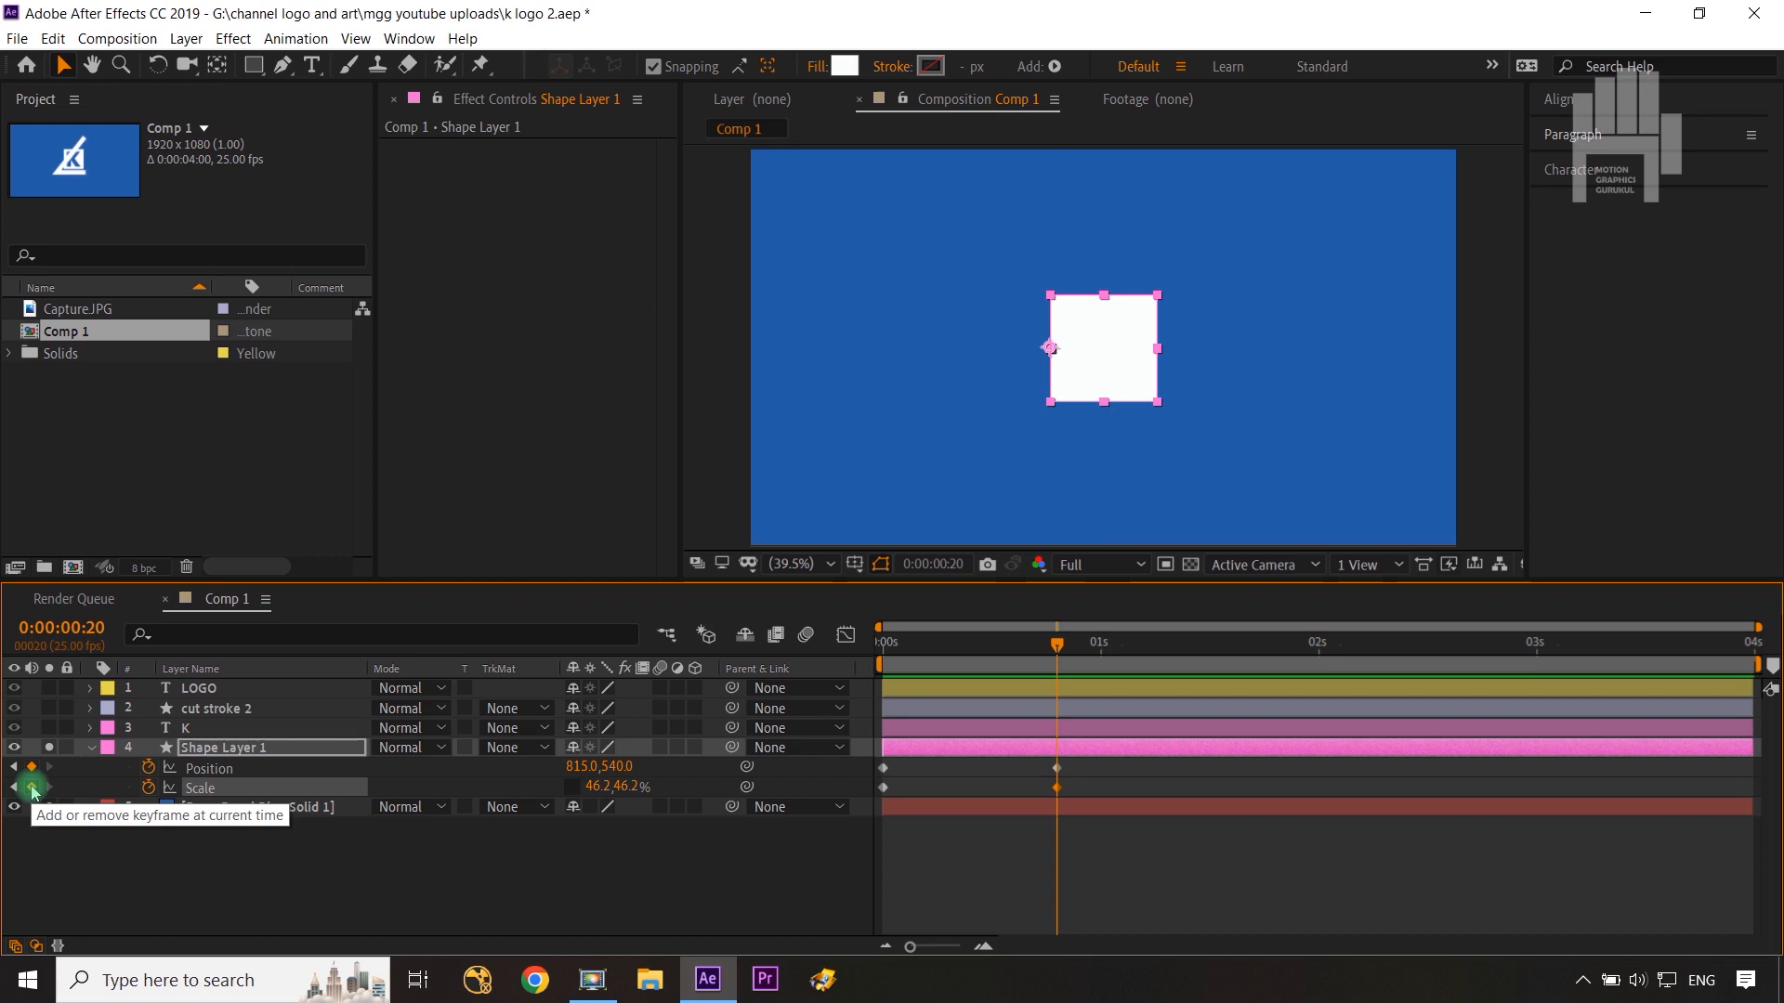
Step: At frame 0, set Shape Layer 1's Position to 1941,540 and its Scale to 0,67.2%
key(Home)
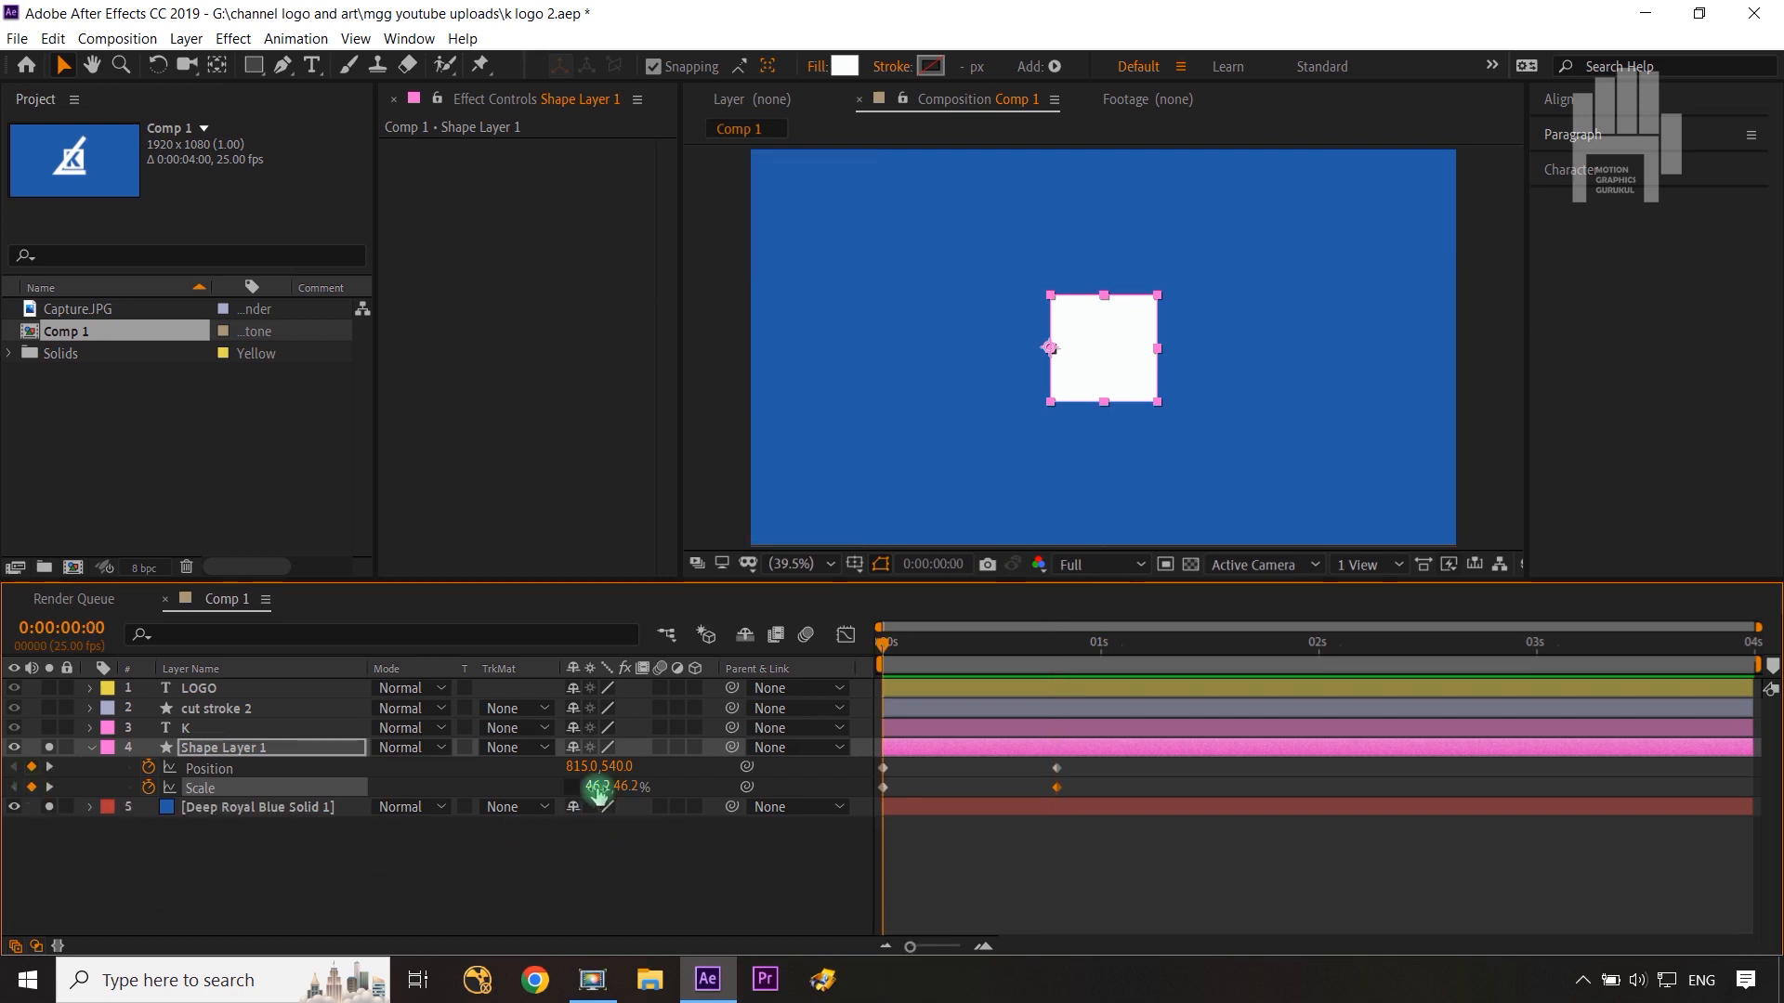
drag(580, 768, 1754, 637)
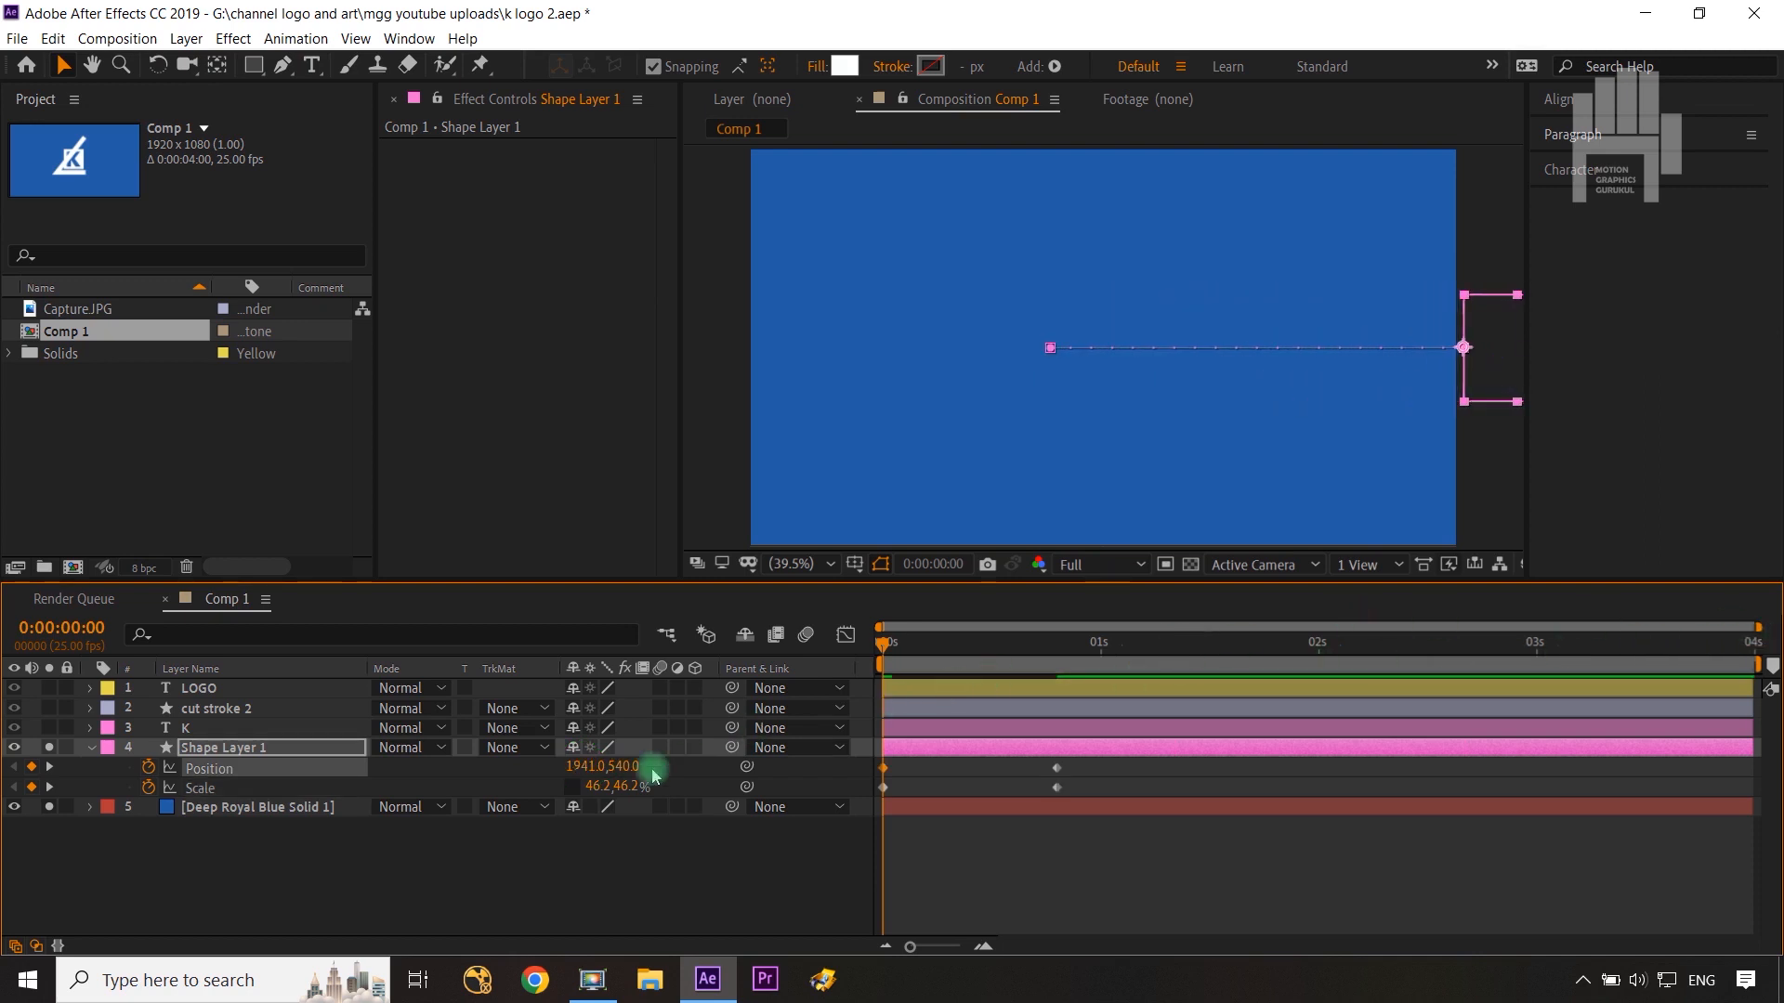
text(0)
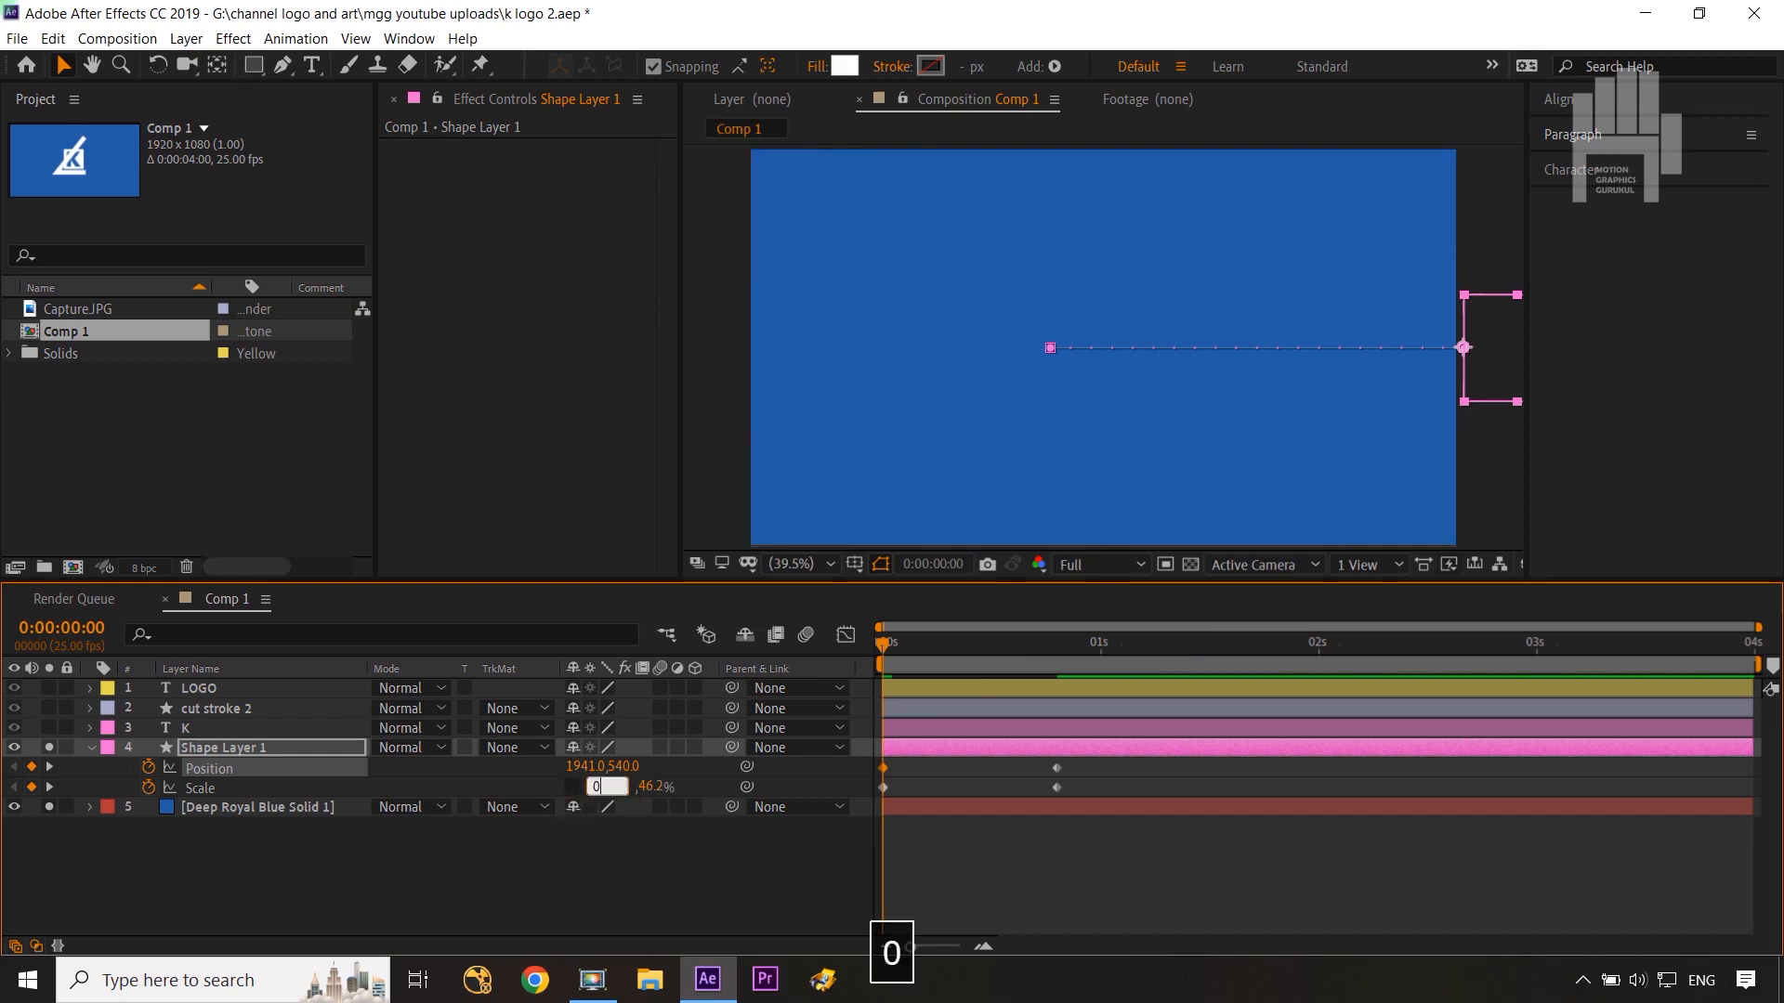
click(623, 867)
drag(619, 788, 641, 785)
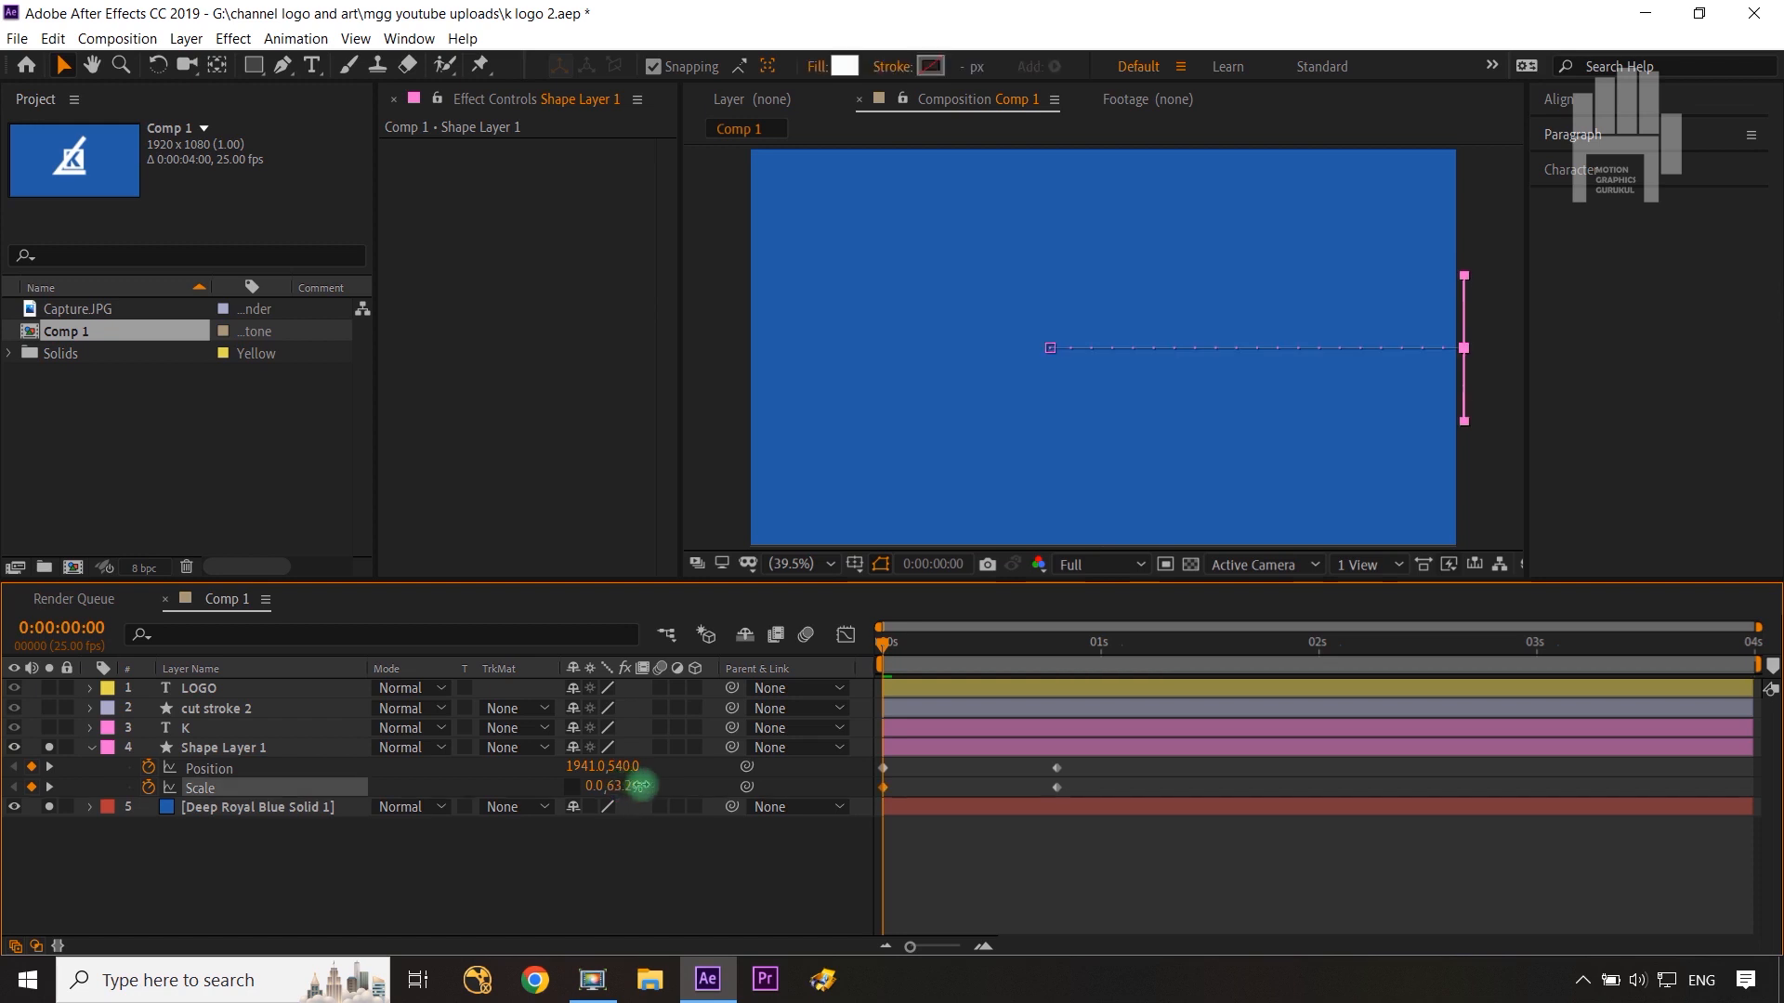
click(645, 840)
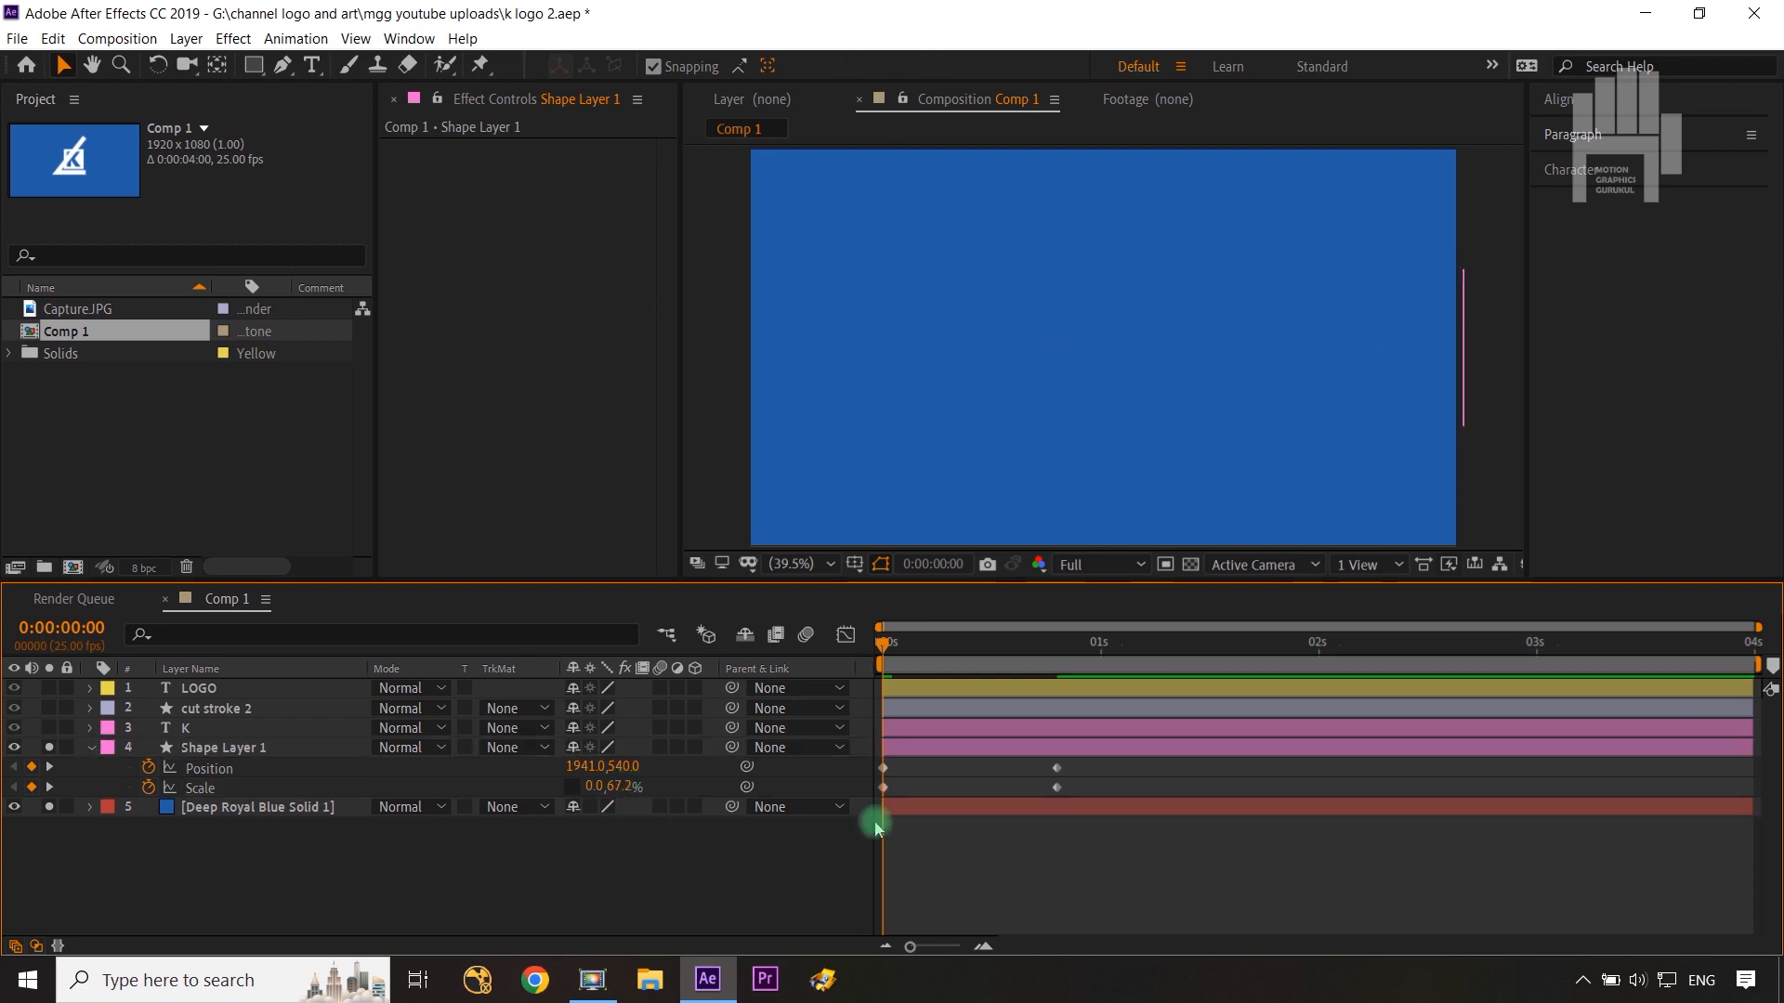
Step: Apply Easy Ease to all of Shape Layer 1's keyframes
drag(1081, 769, 864, 804)
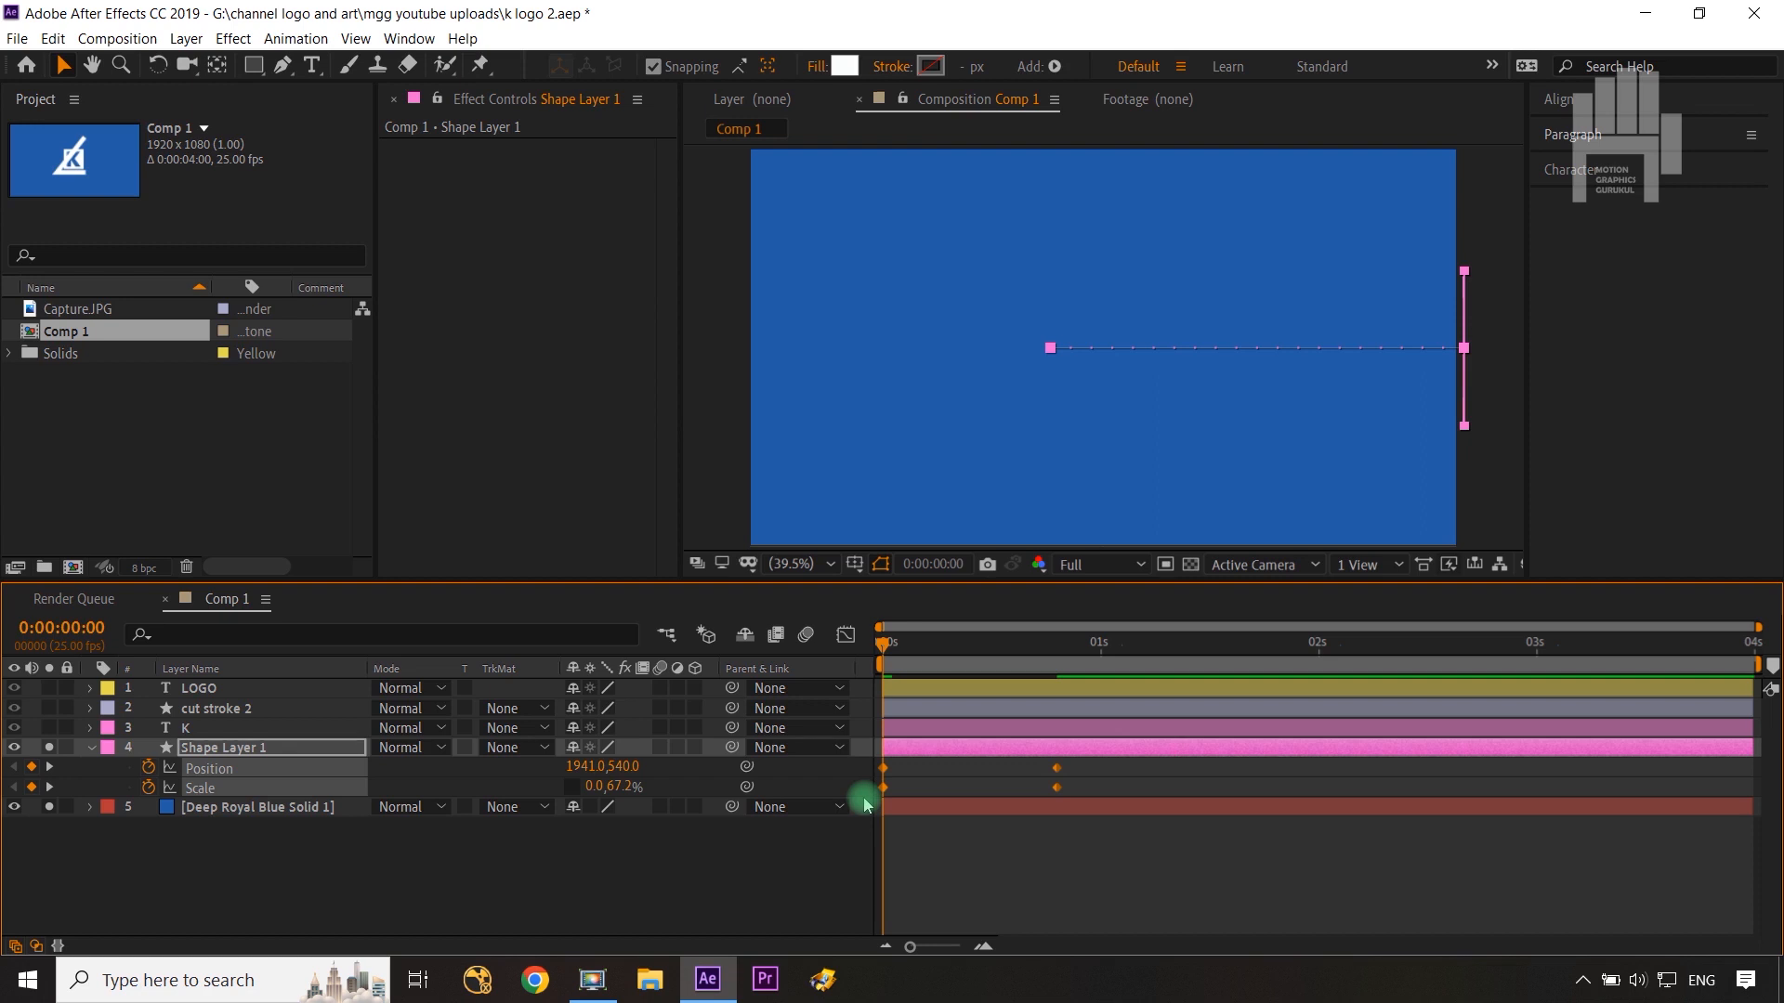
key(F9)
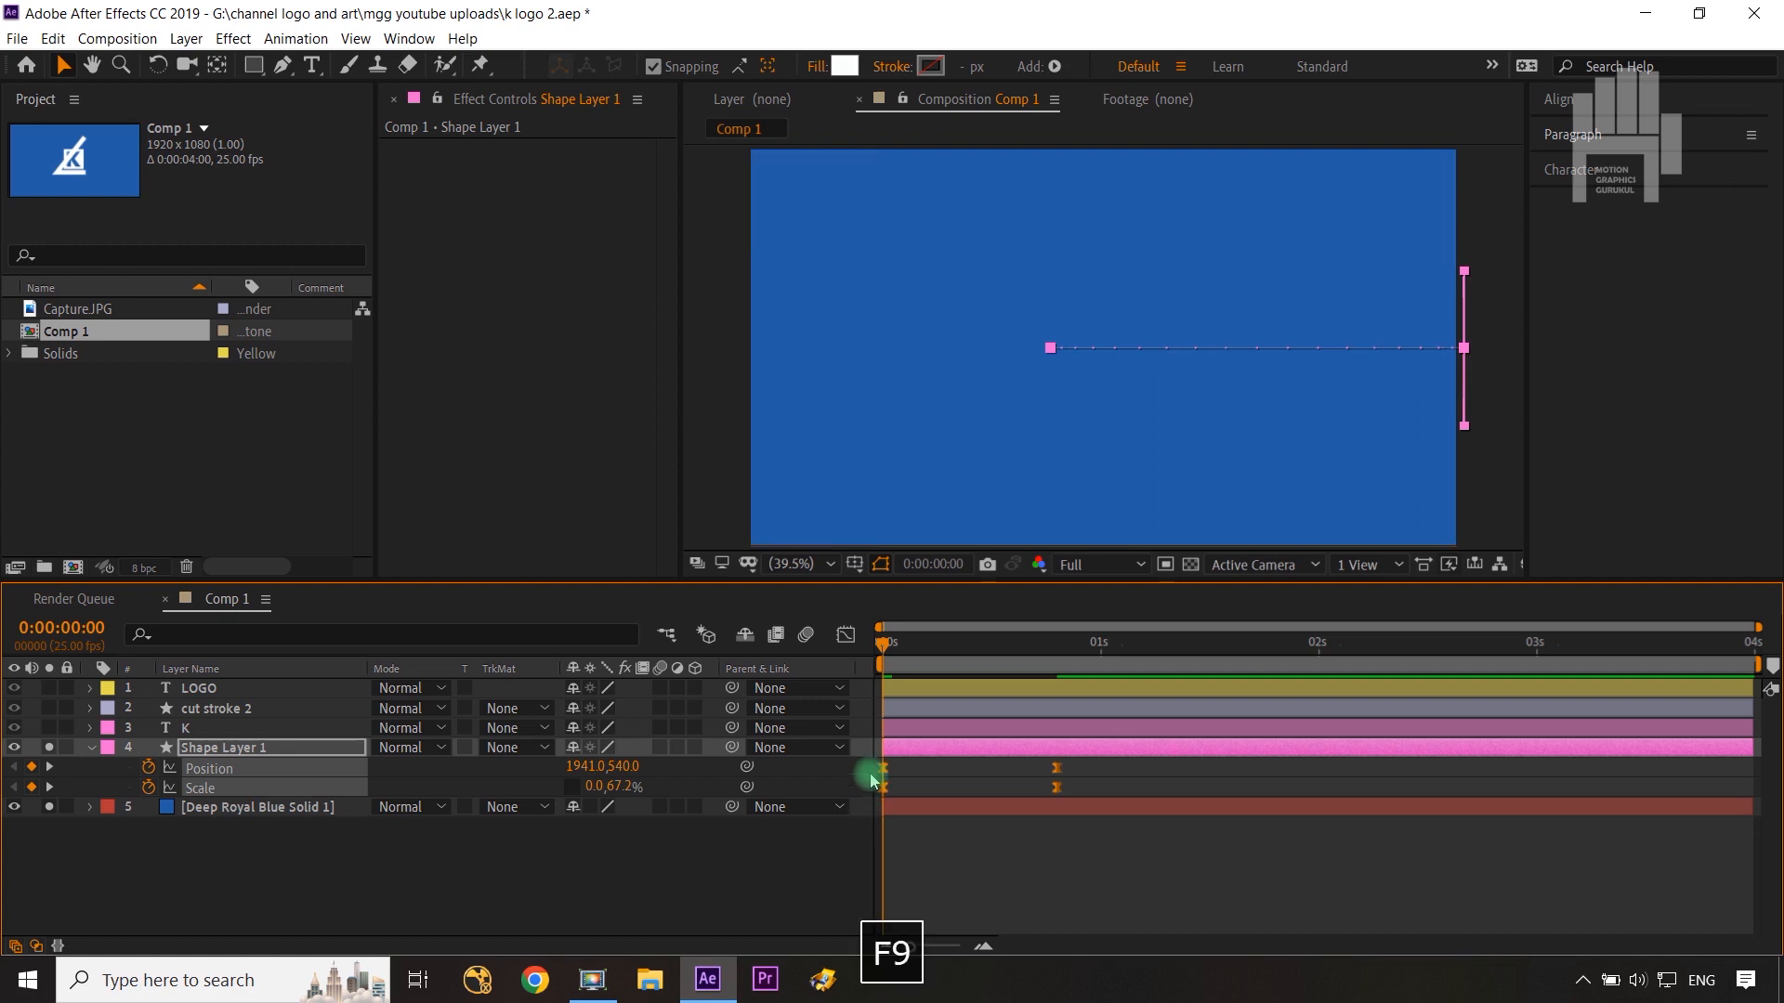
Step: Adjust the shape layer's speed curve in the Graph Editor to make the motion ease out sharply
click(850, 641)
drag(1095, 809, 969, 844)
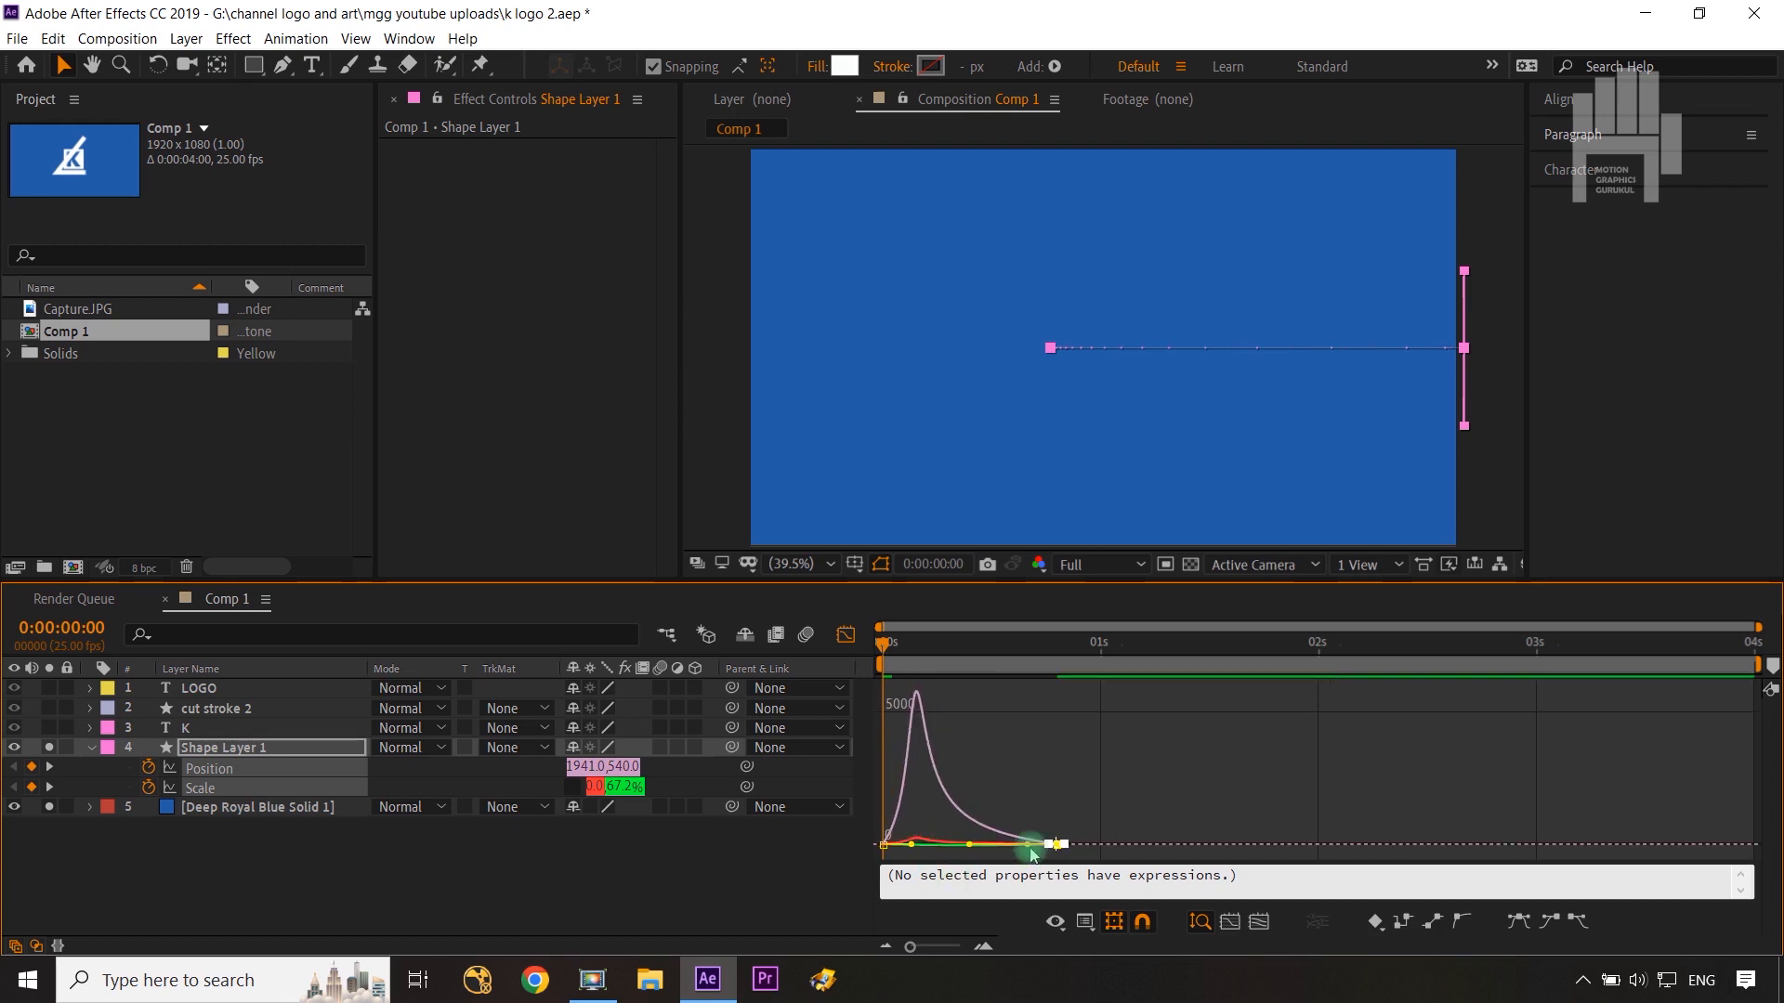
click(846, 635)
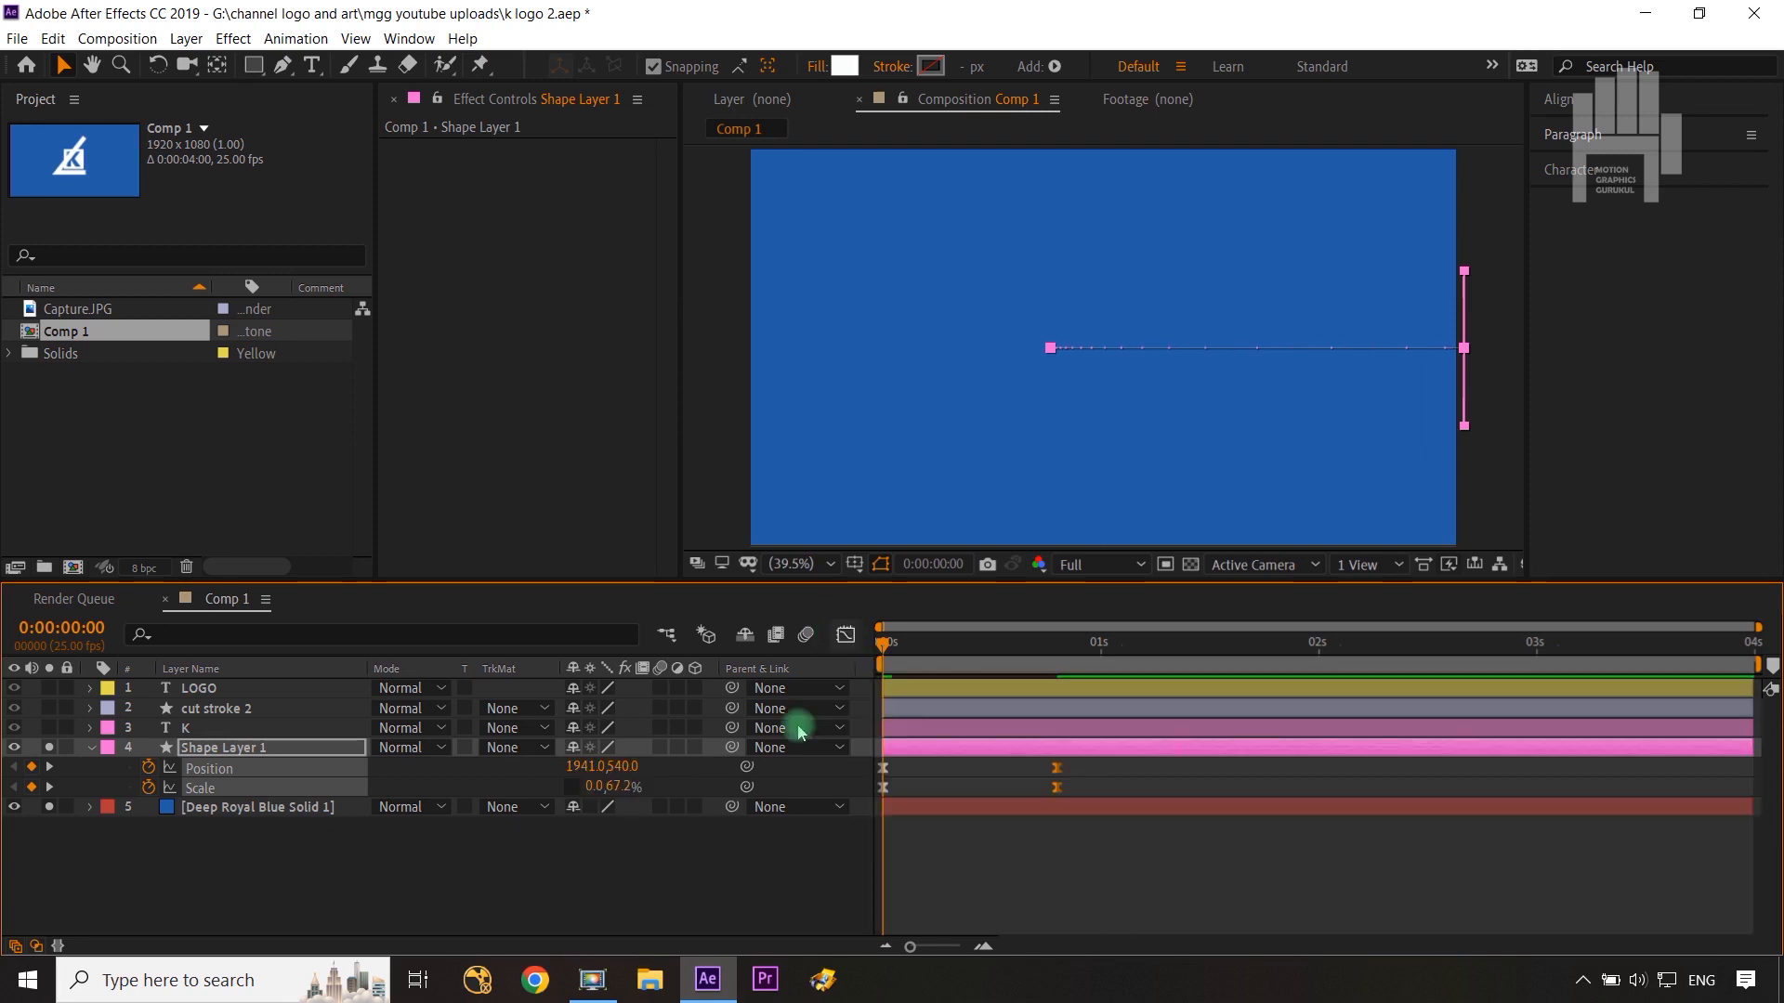
Step: Scrub the timeline to preview the square sliding and scaling into place
click(747, 904)
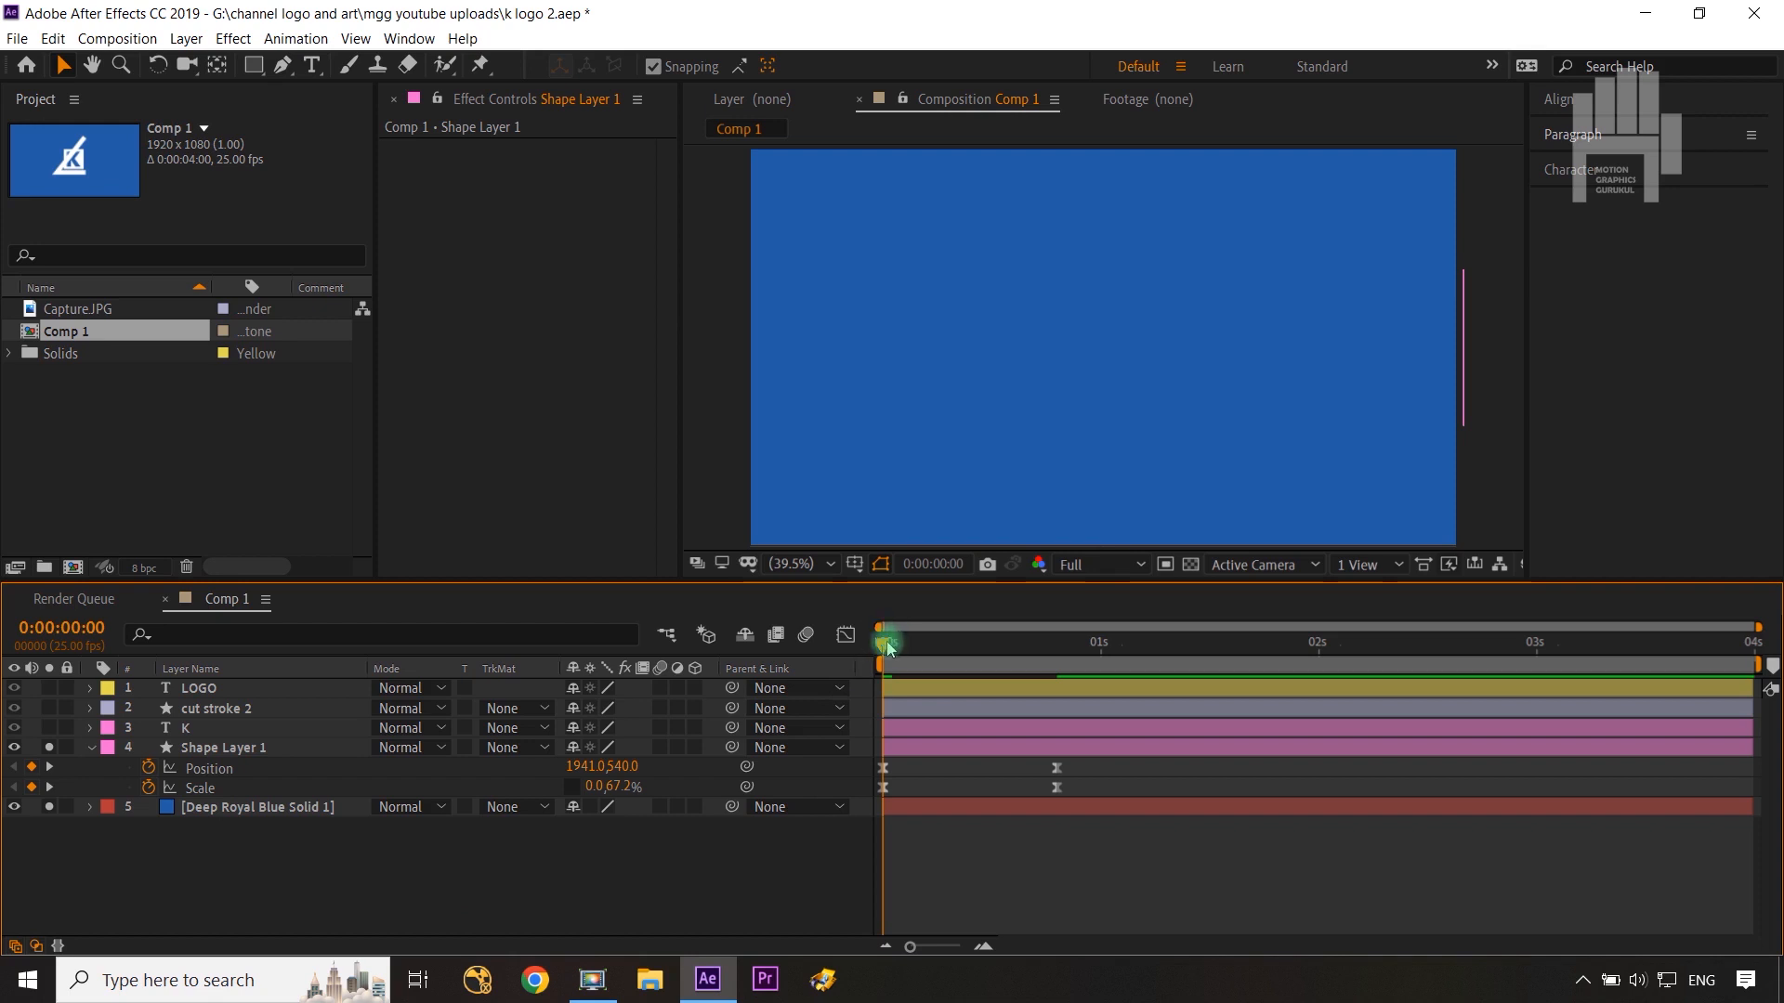
drag(887, 647, 1010, 665)
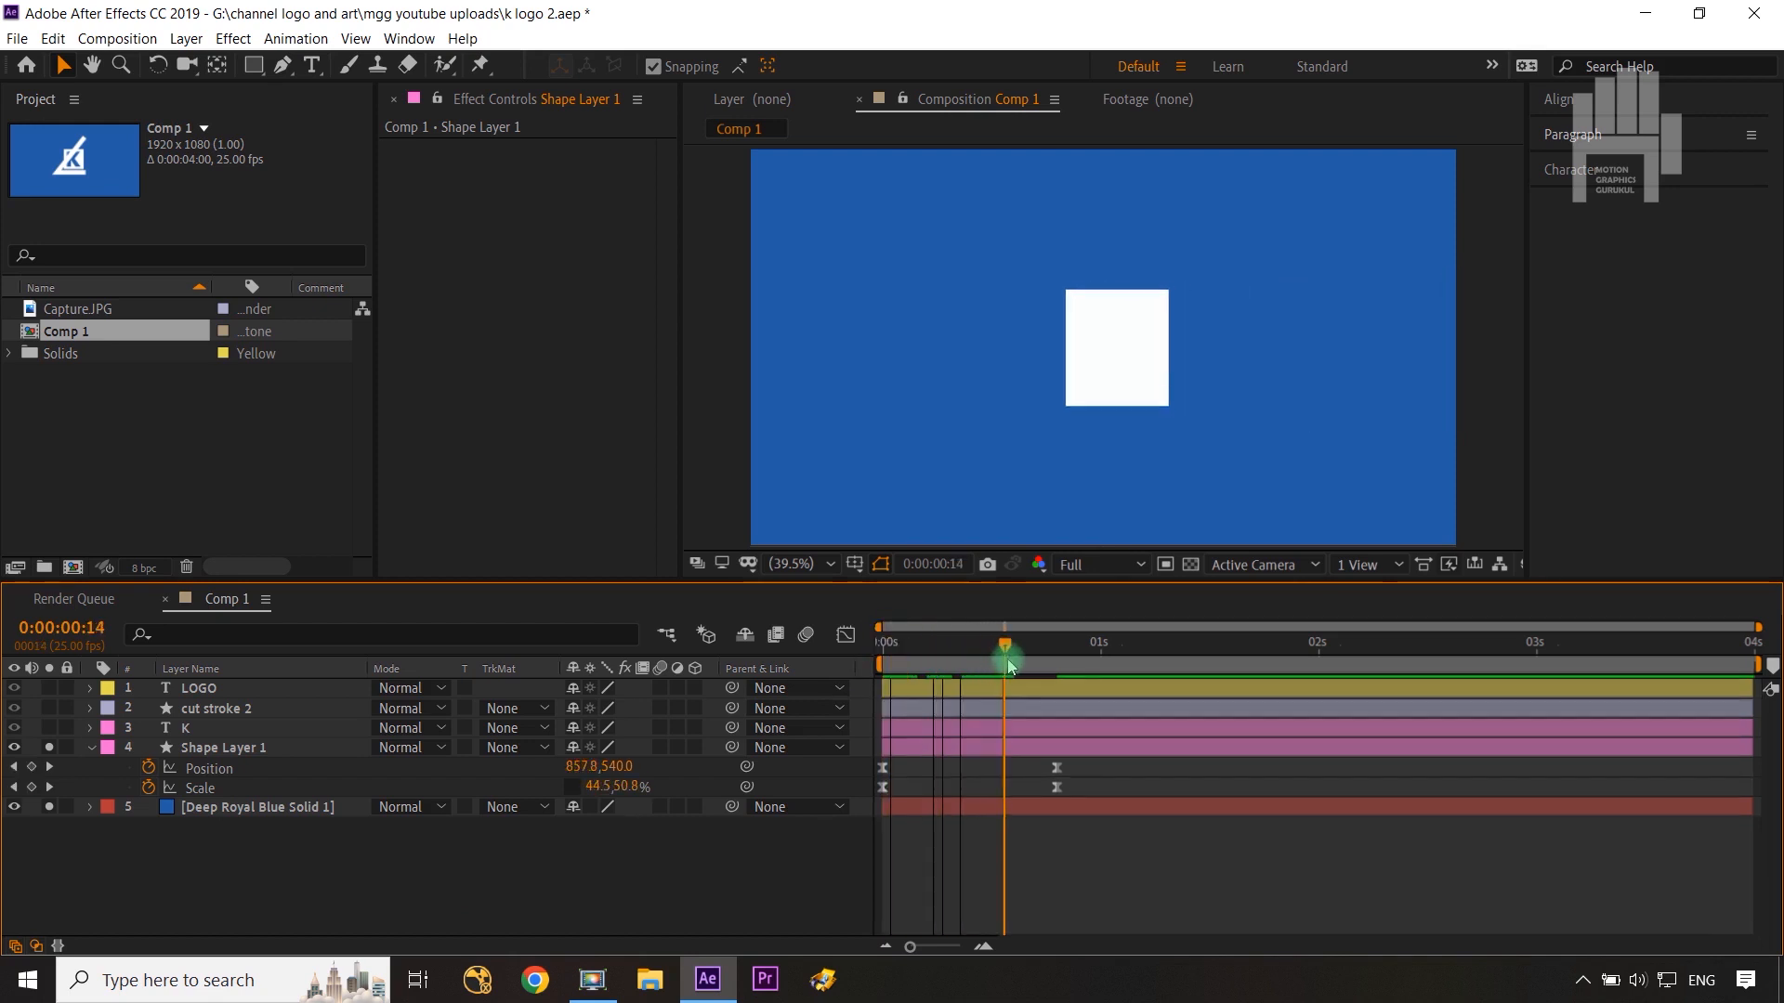
click(1113, 313)
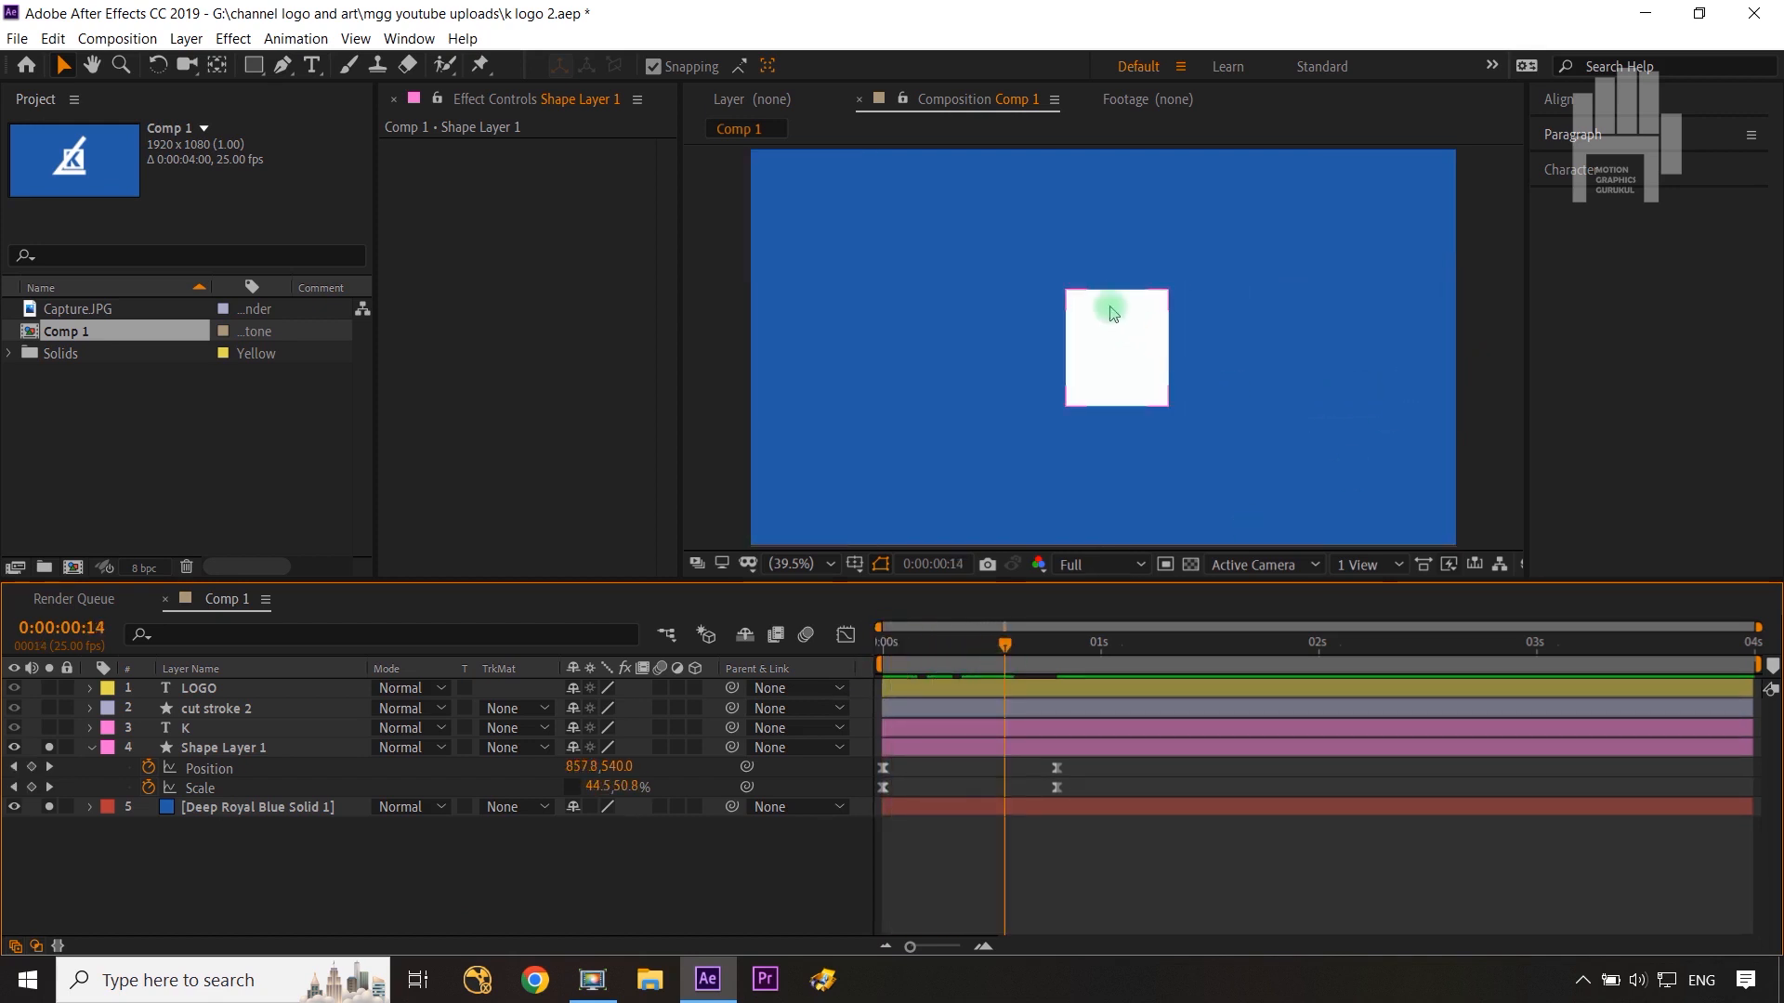
click(1083, 221)
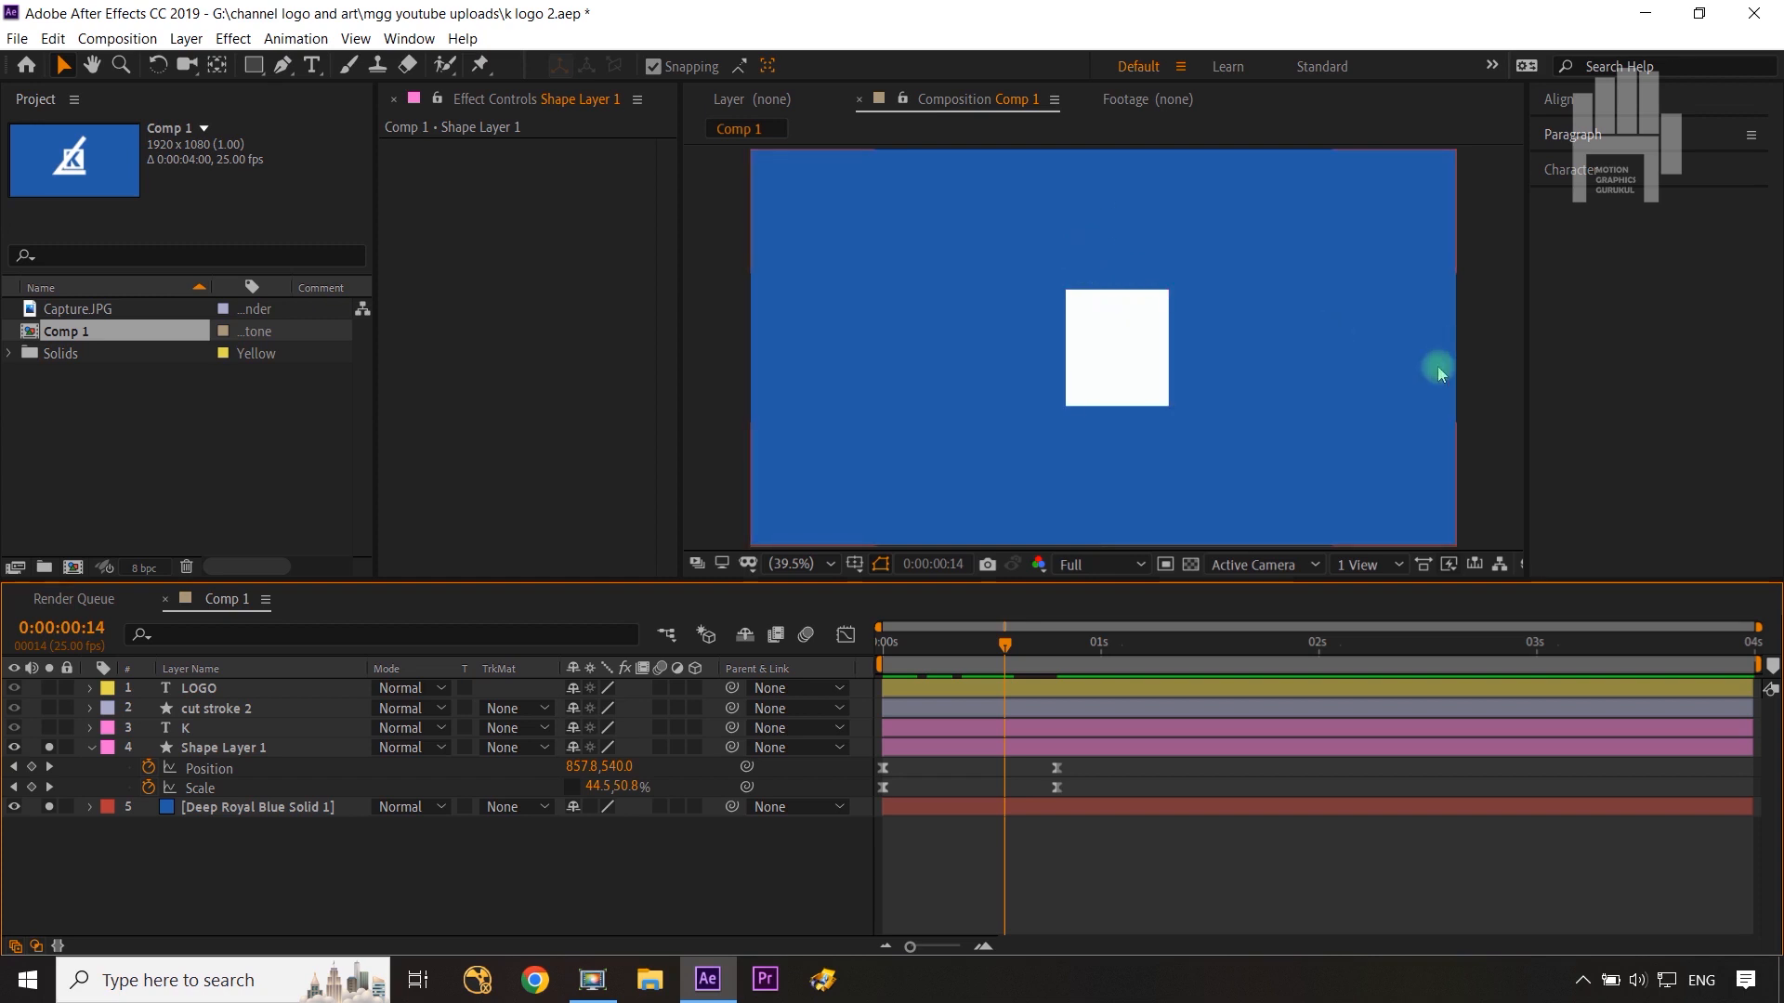
click(1122, 392)
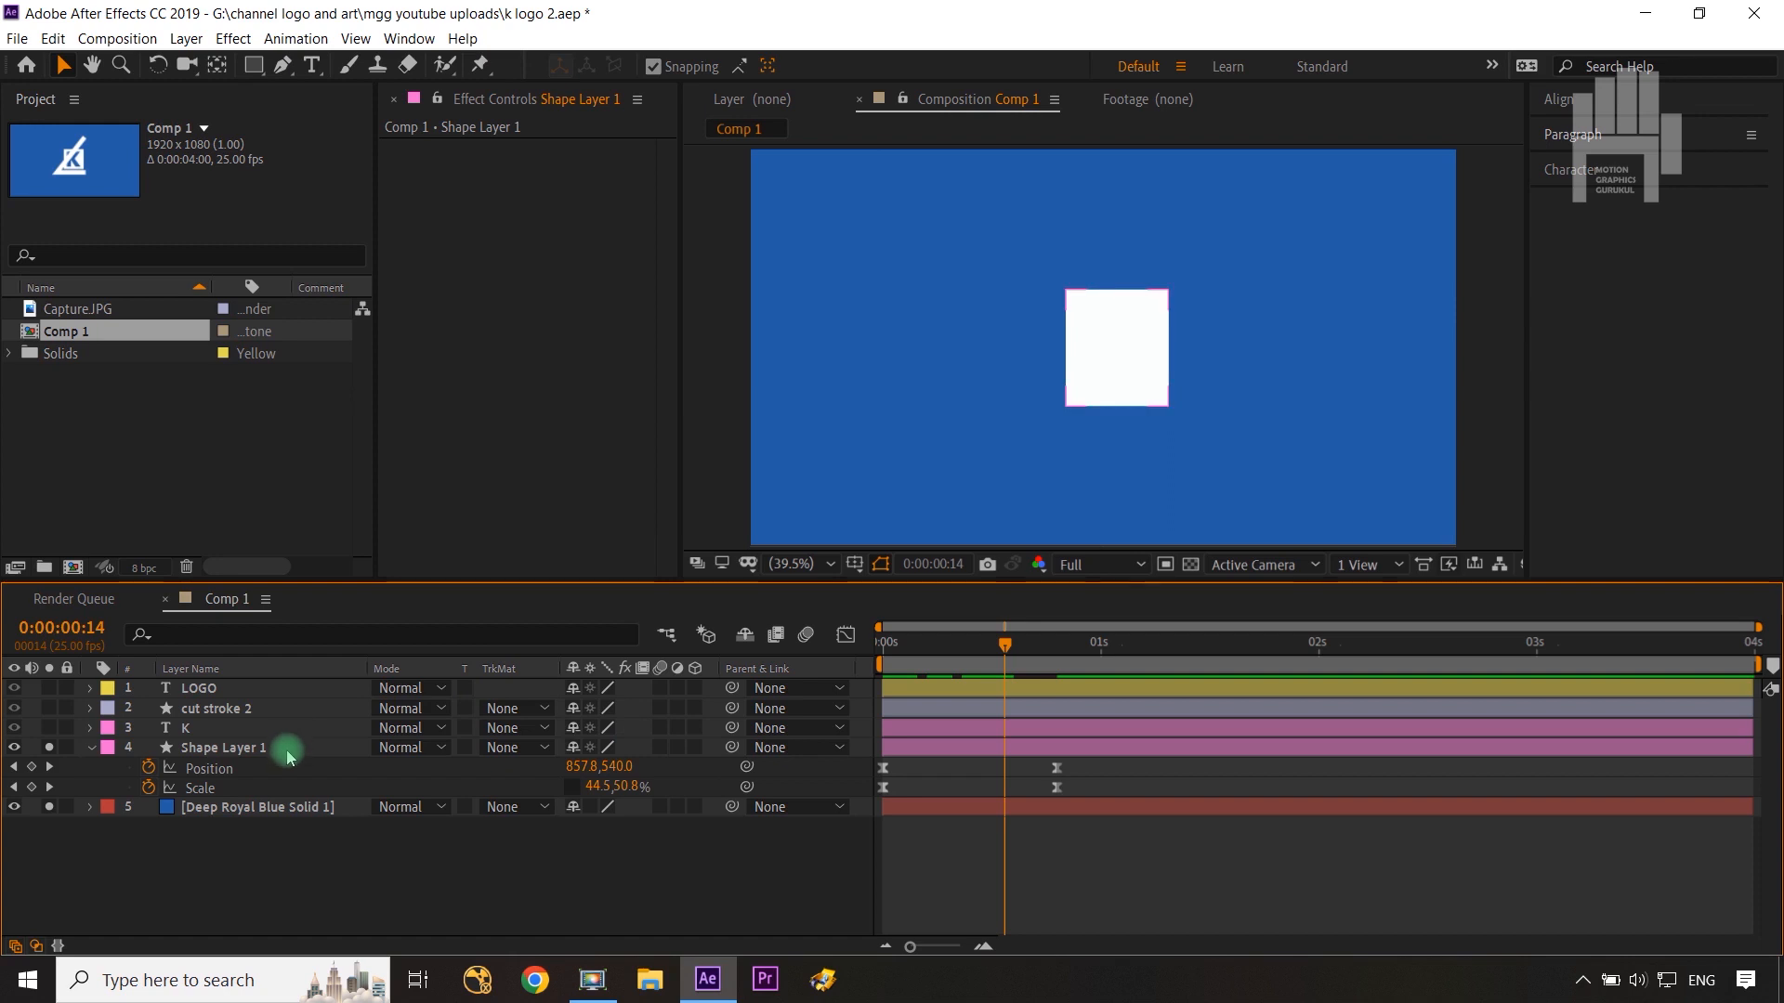
Step: Create a new Null Object layer in the composition
click(376, 879)
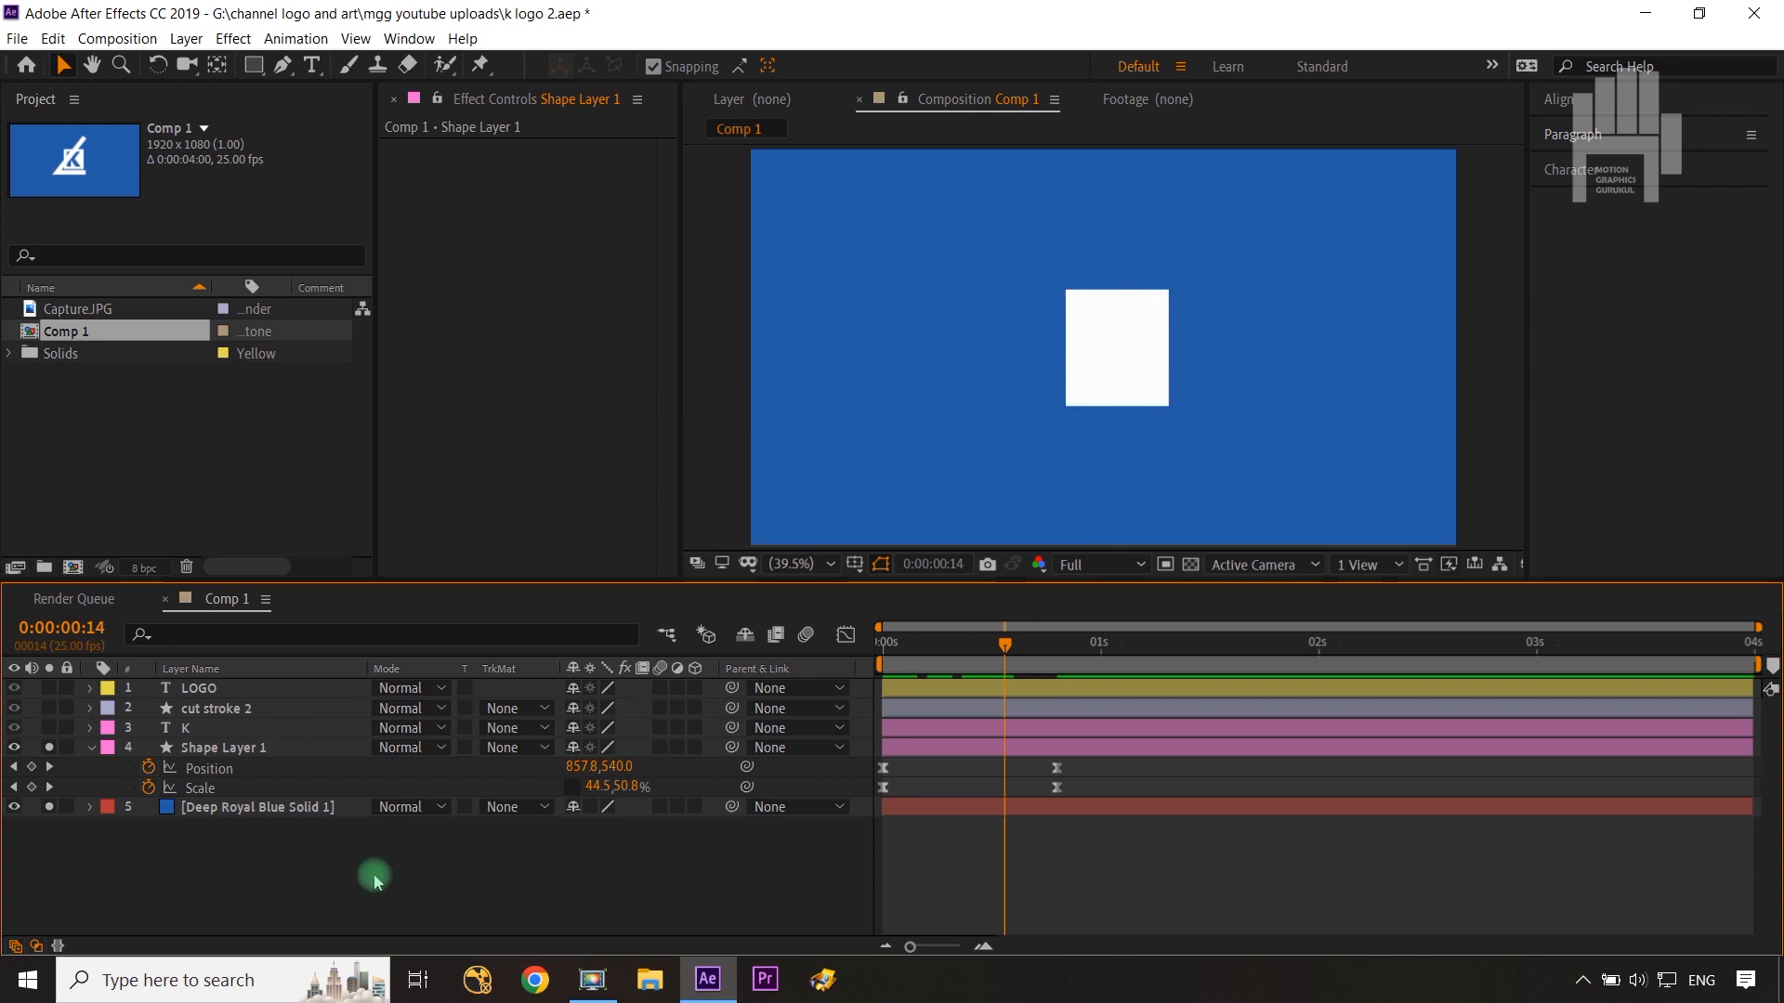
right_click(375, 879)
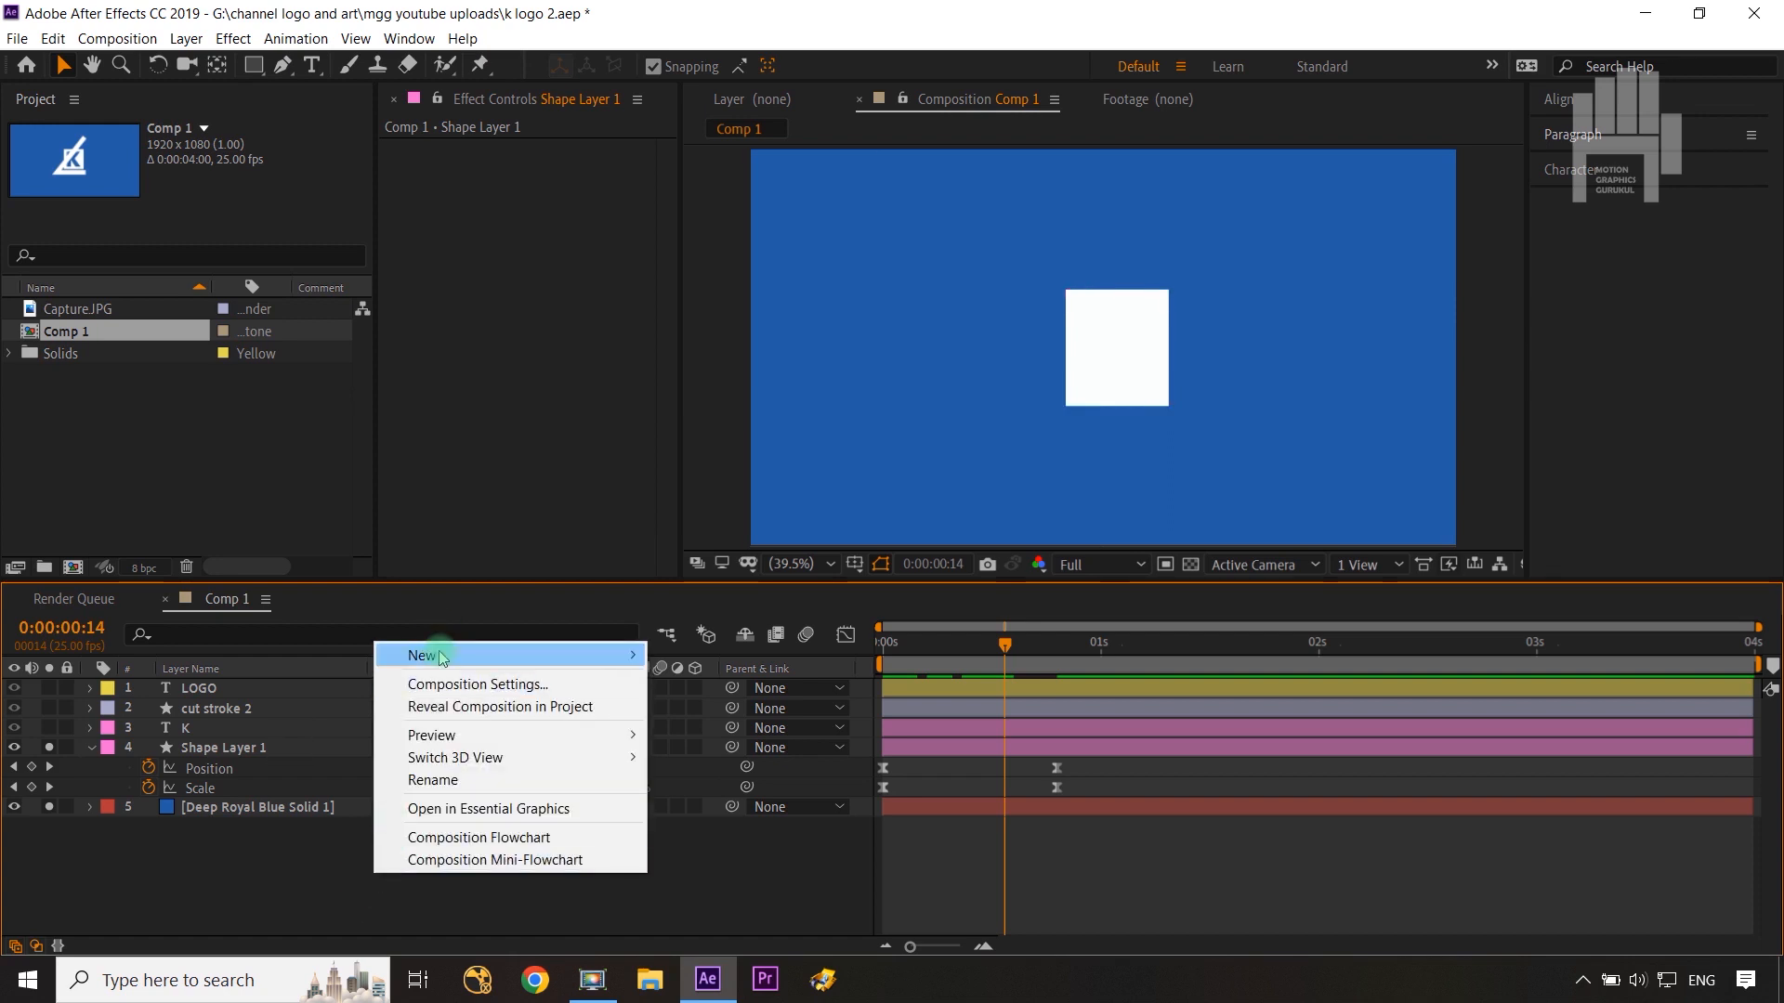
mouse_move(437, 655)
click(754, 773)
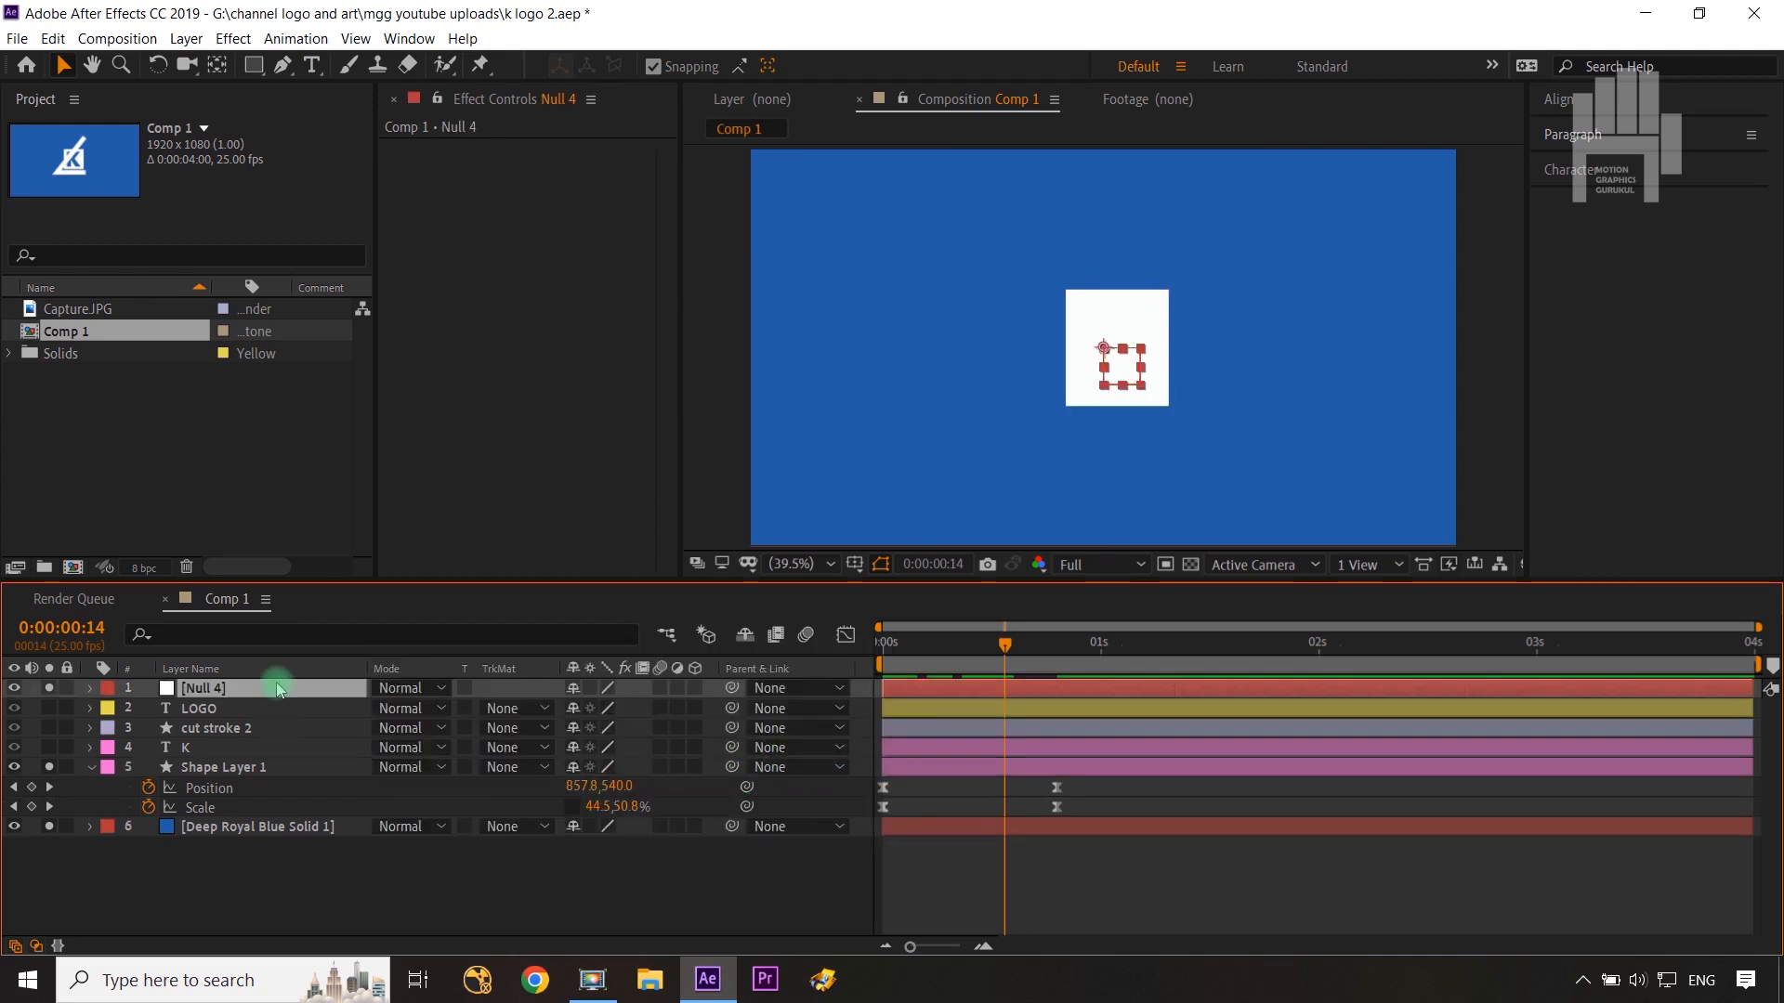
Step: Place Null 4 directly above Shape Layer 1 and parent Shape Layer 1 to Null 4 at frame 20
drag(278, 687, 271, 767)
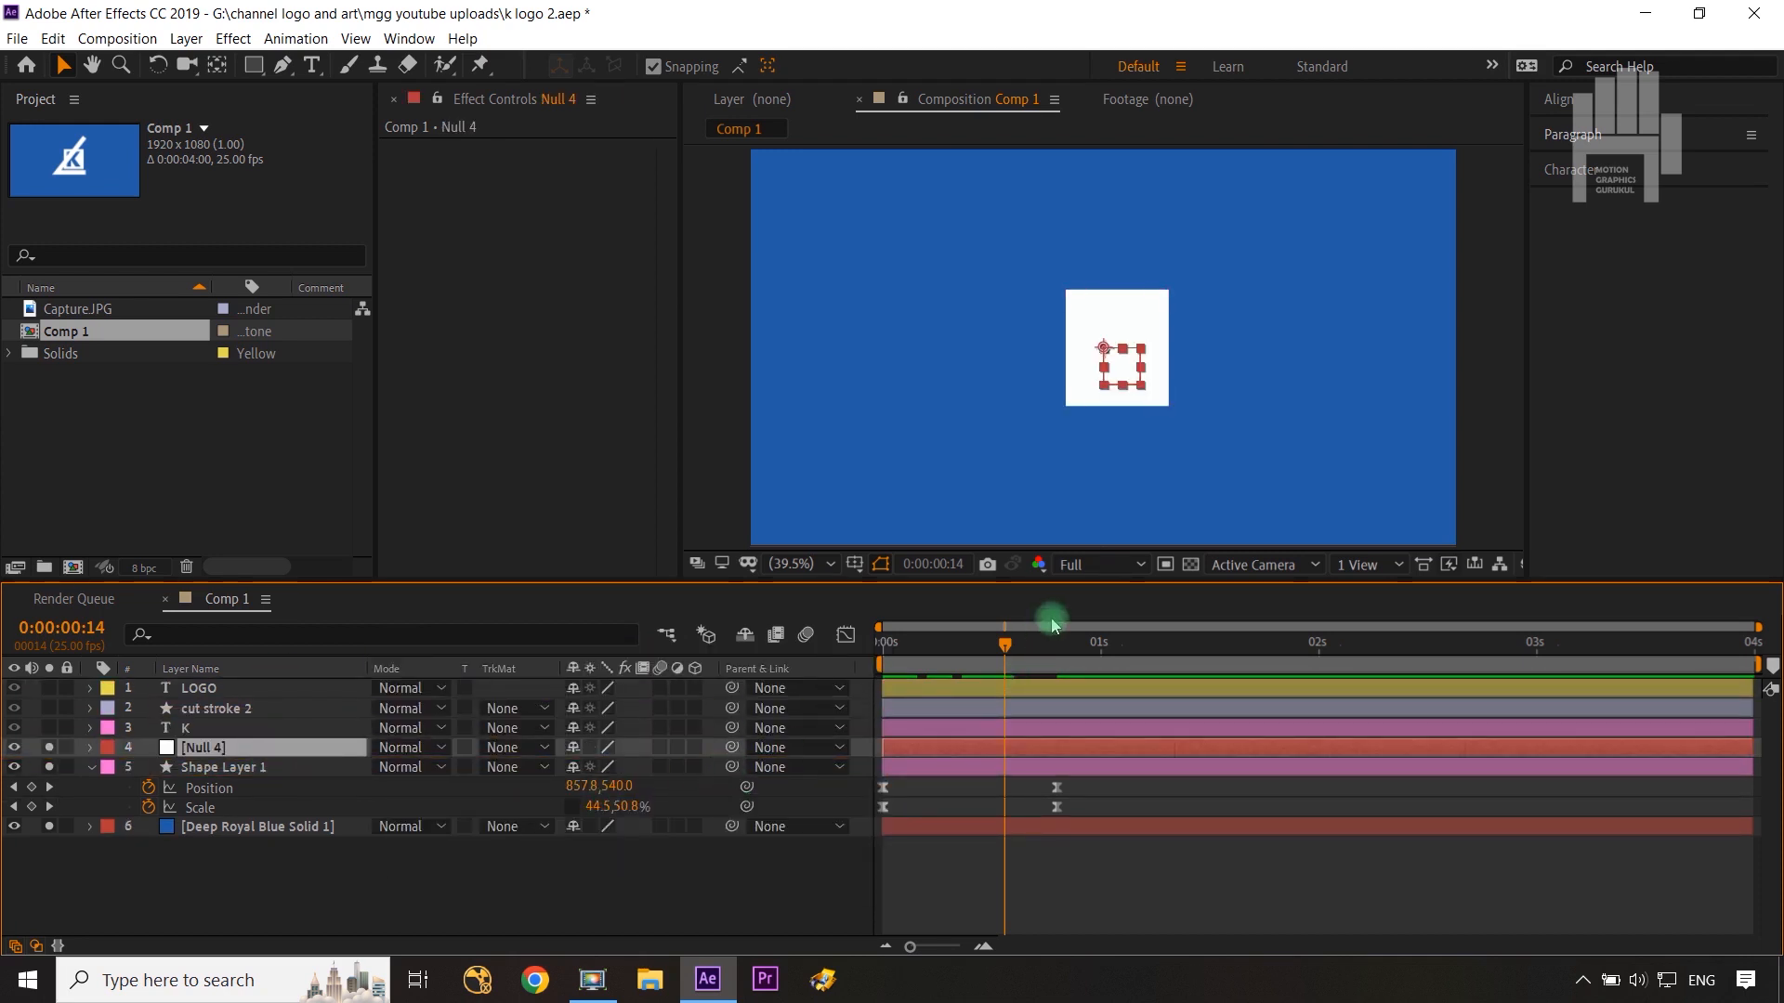
drag(1009, 643, 1061, 736)
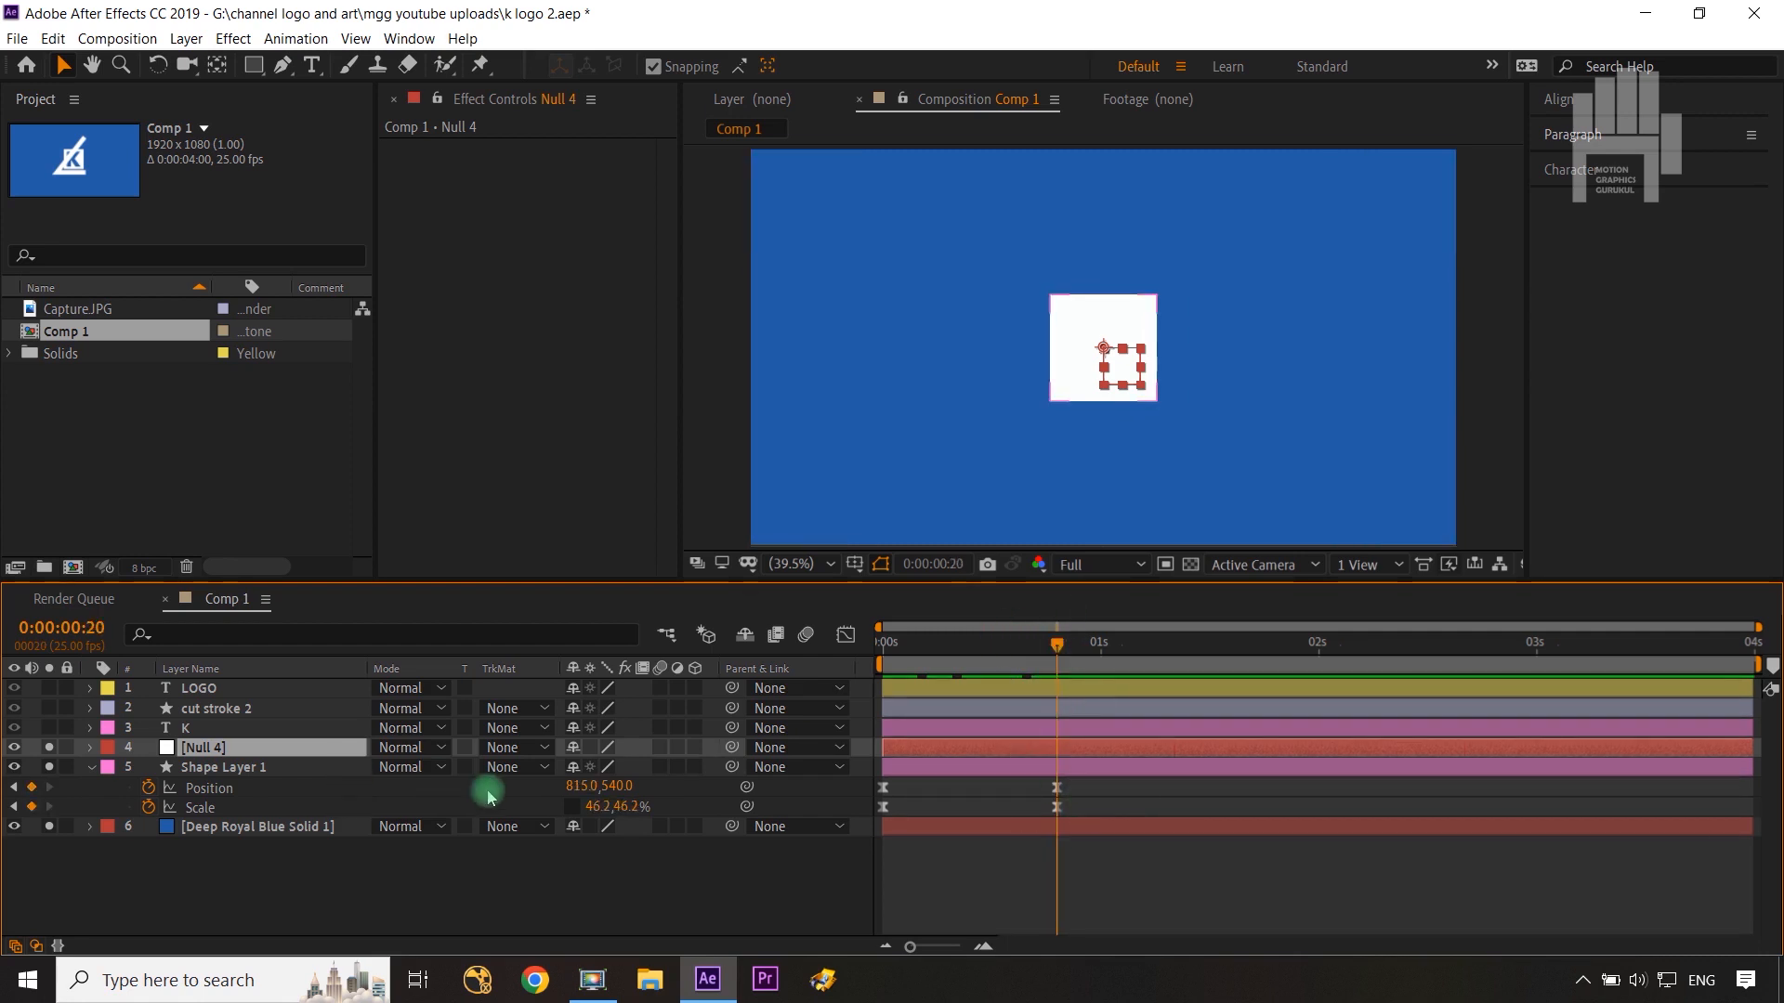
drag(731, 766, 243, 759)
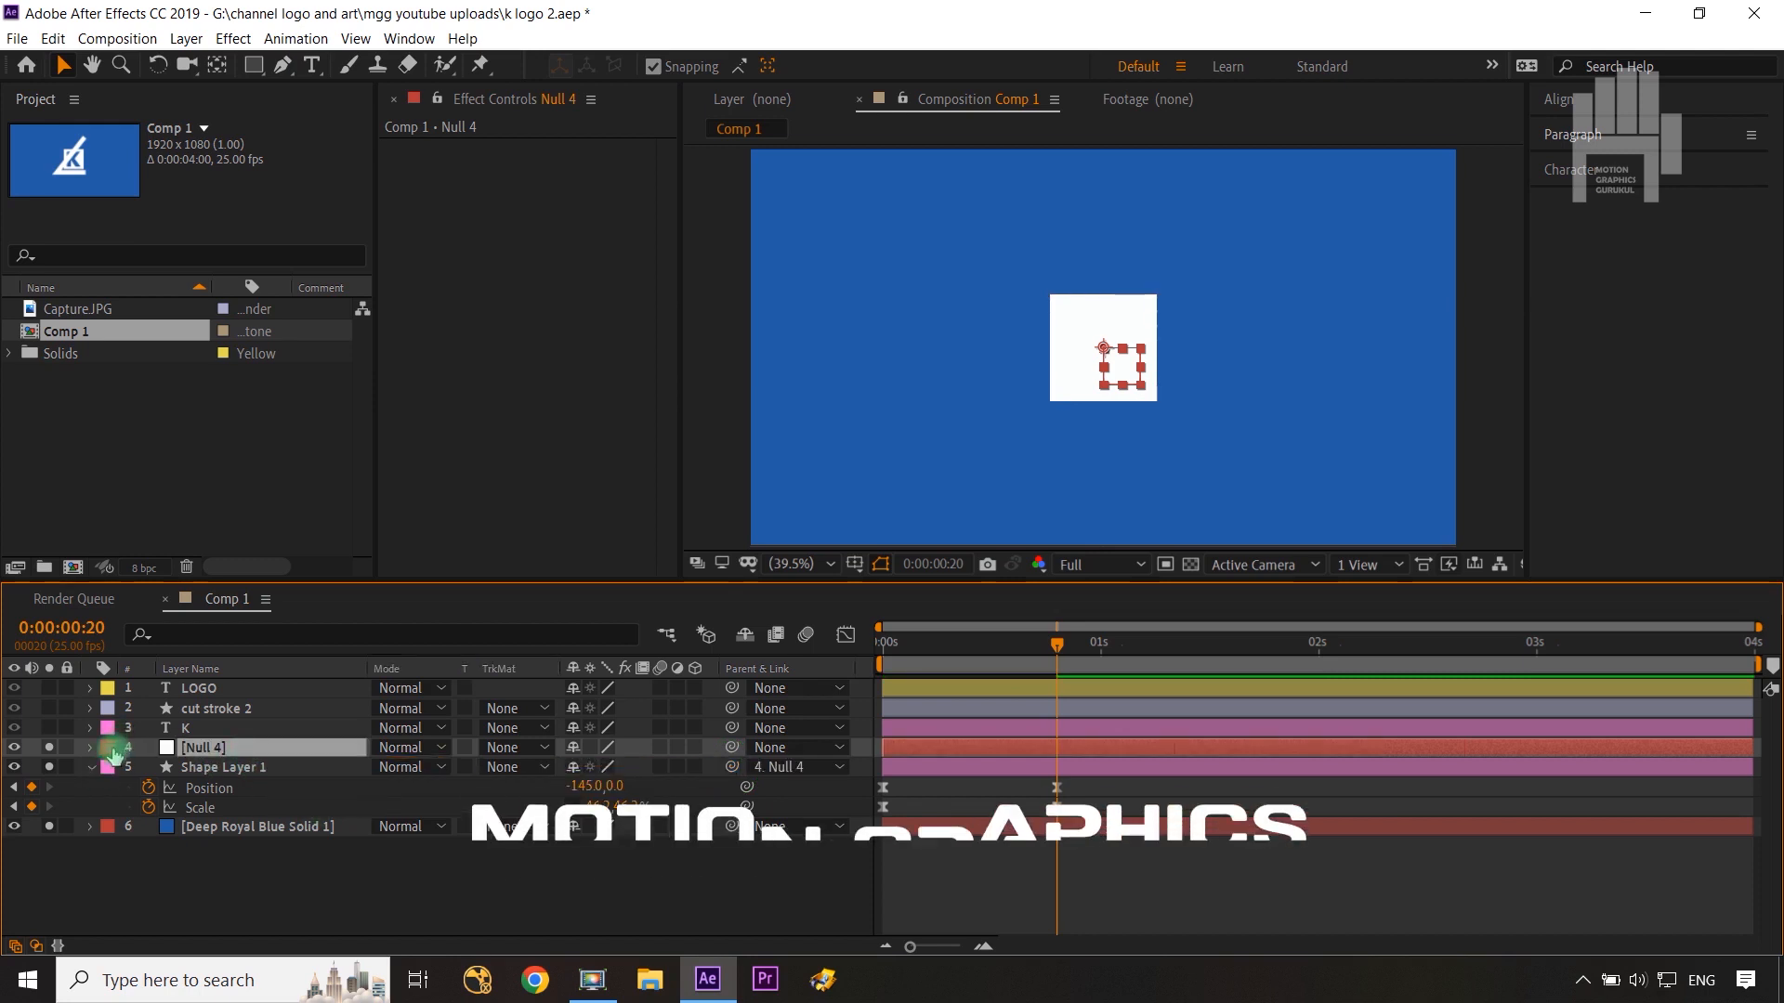
Step: Set Null 4's label color to pink and keyframe its Position and Scale at 0:00:00:20
click(108, 747)
click(147, 676)
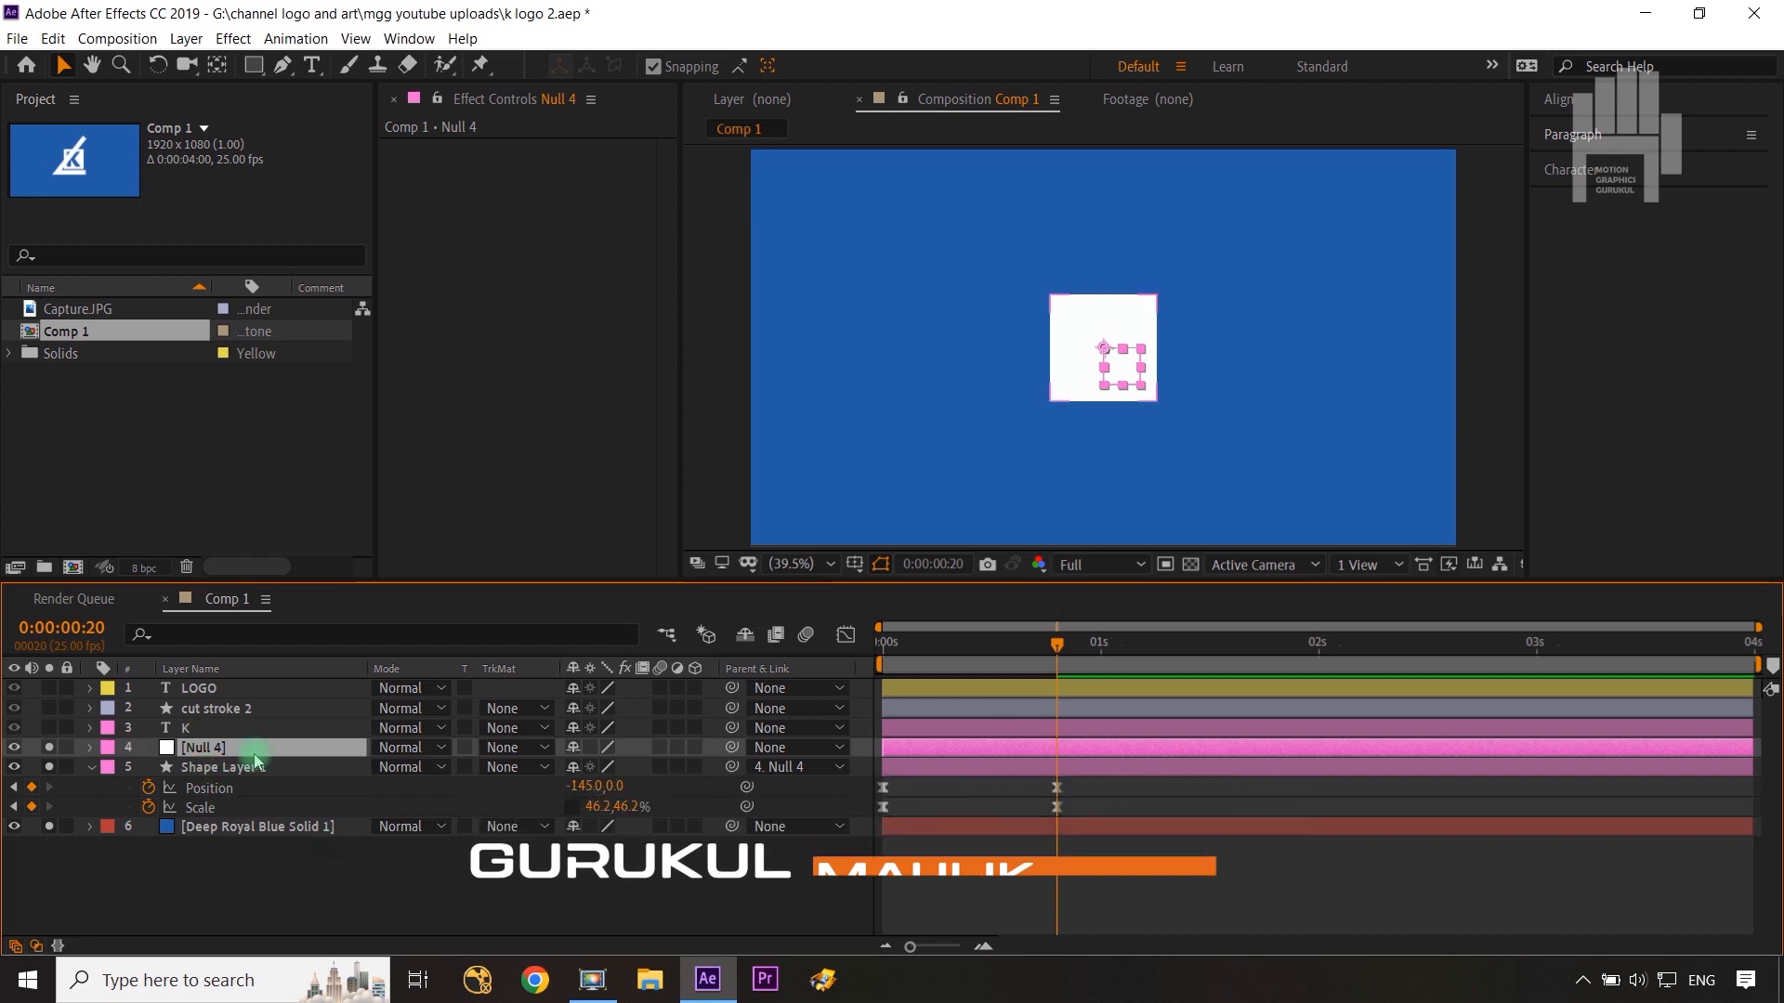
key(p)
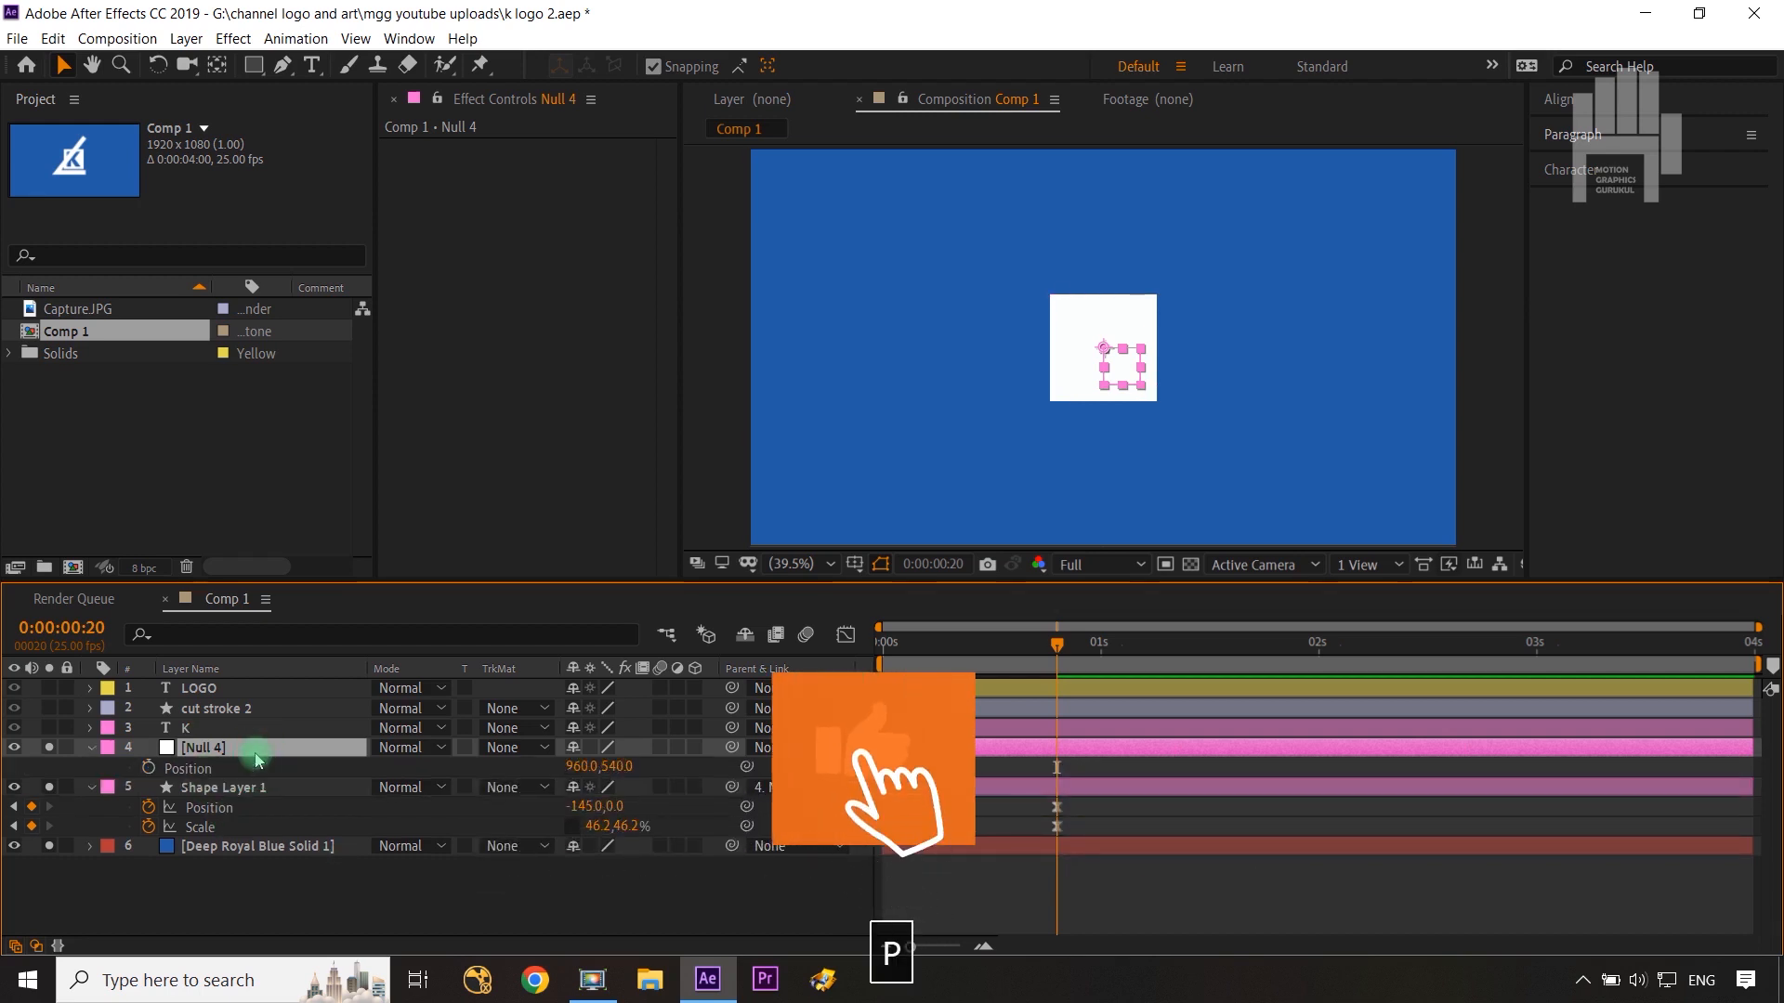
key(shift+s)
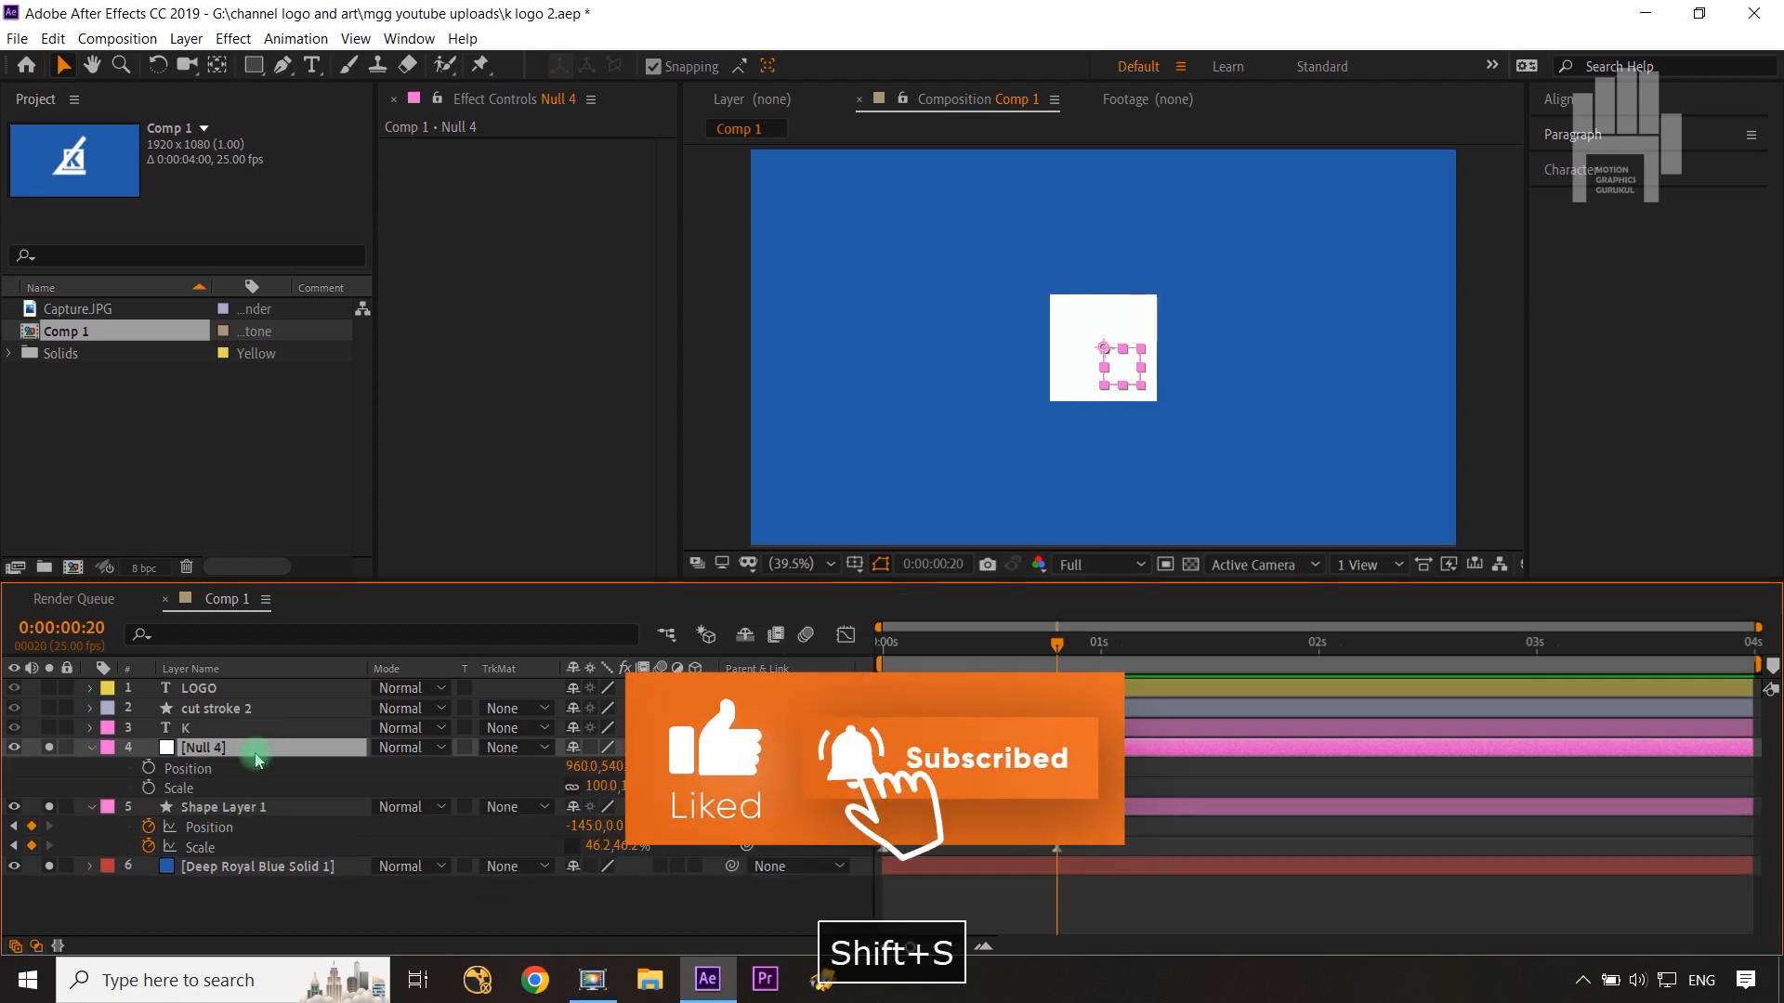
click(149, 769)
click(149, 788)
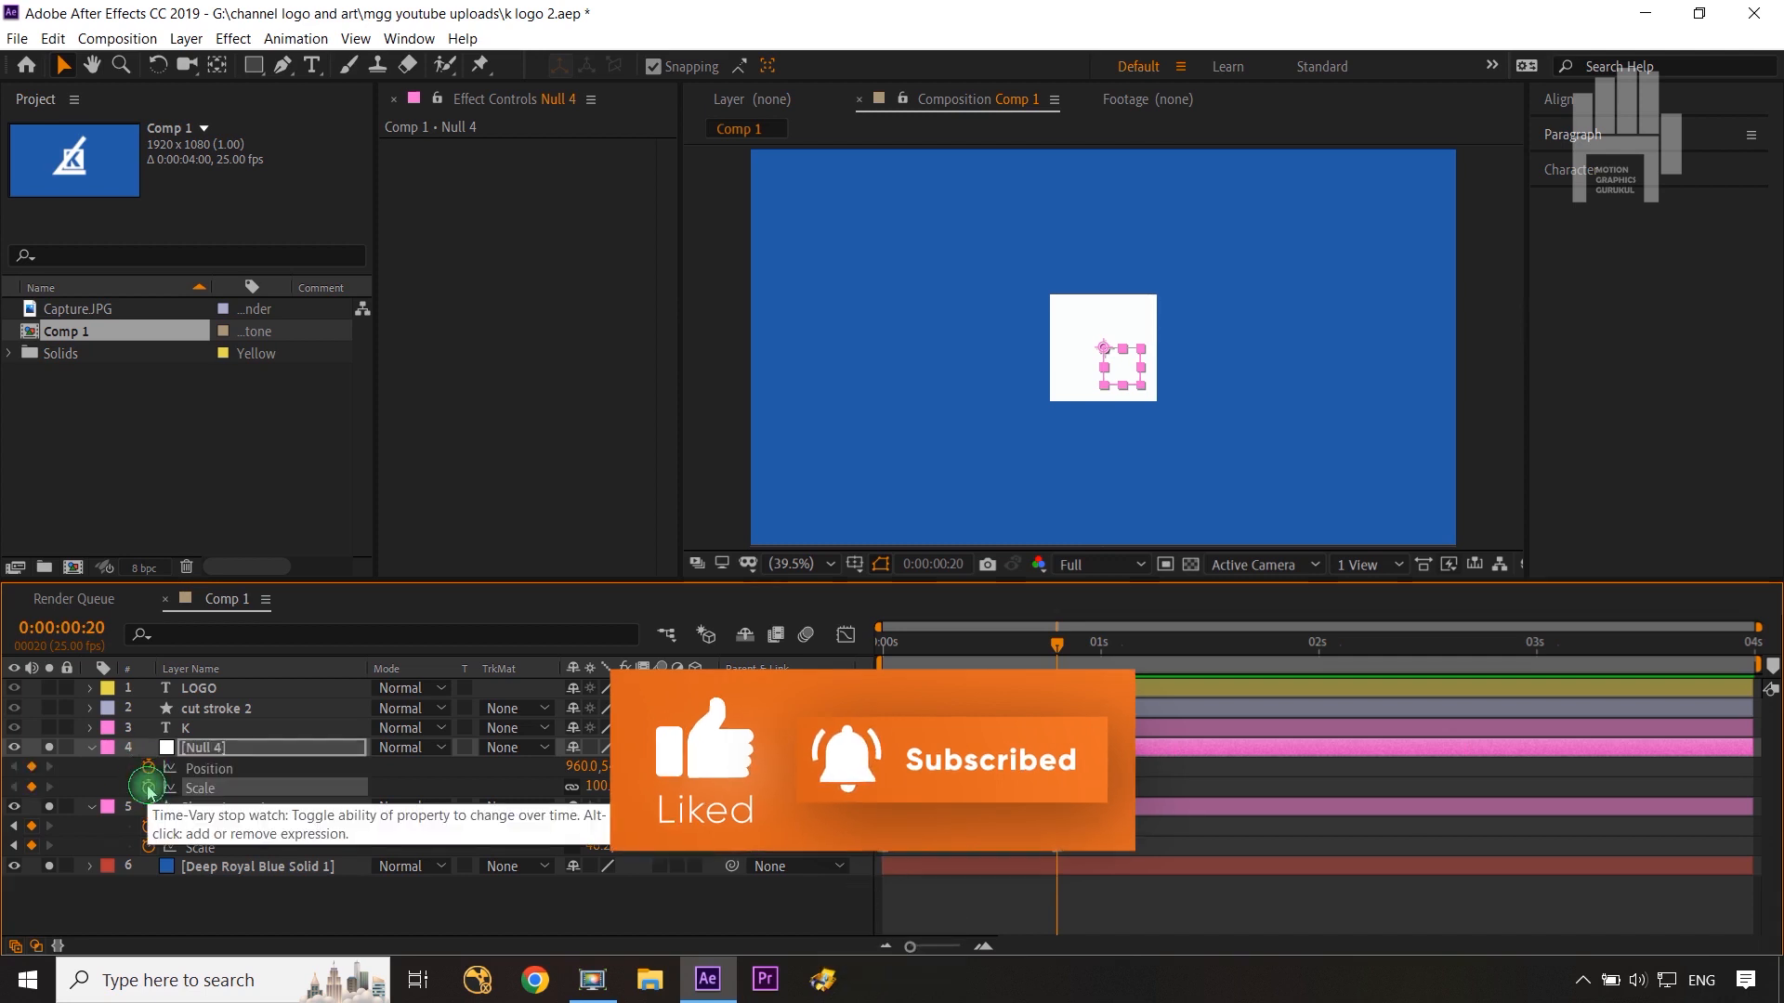
Step: Add Position and Scale keyframes to Null 4 at 0:00:01:10
key(shift+Page_Down)
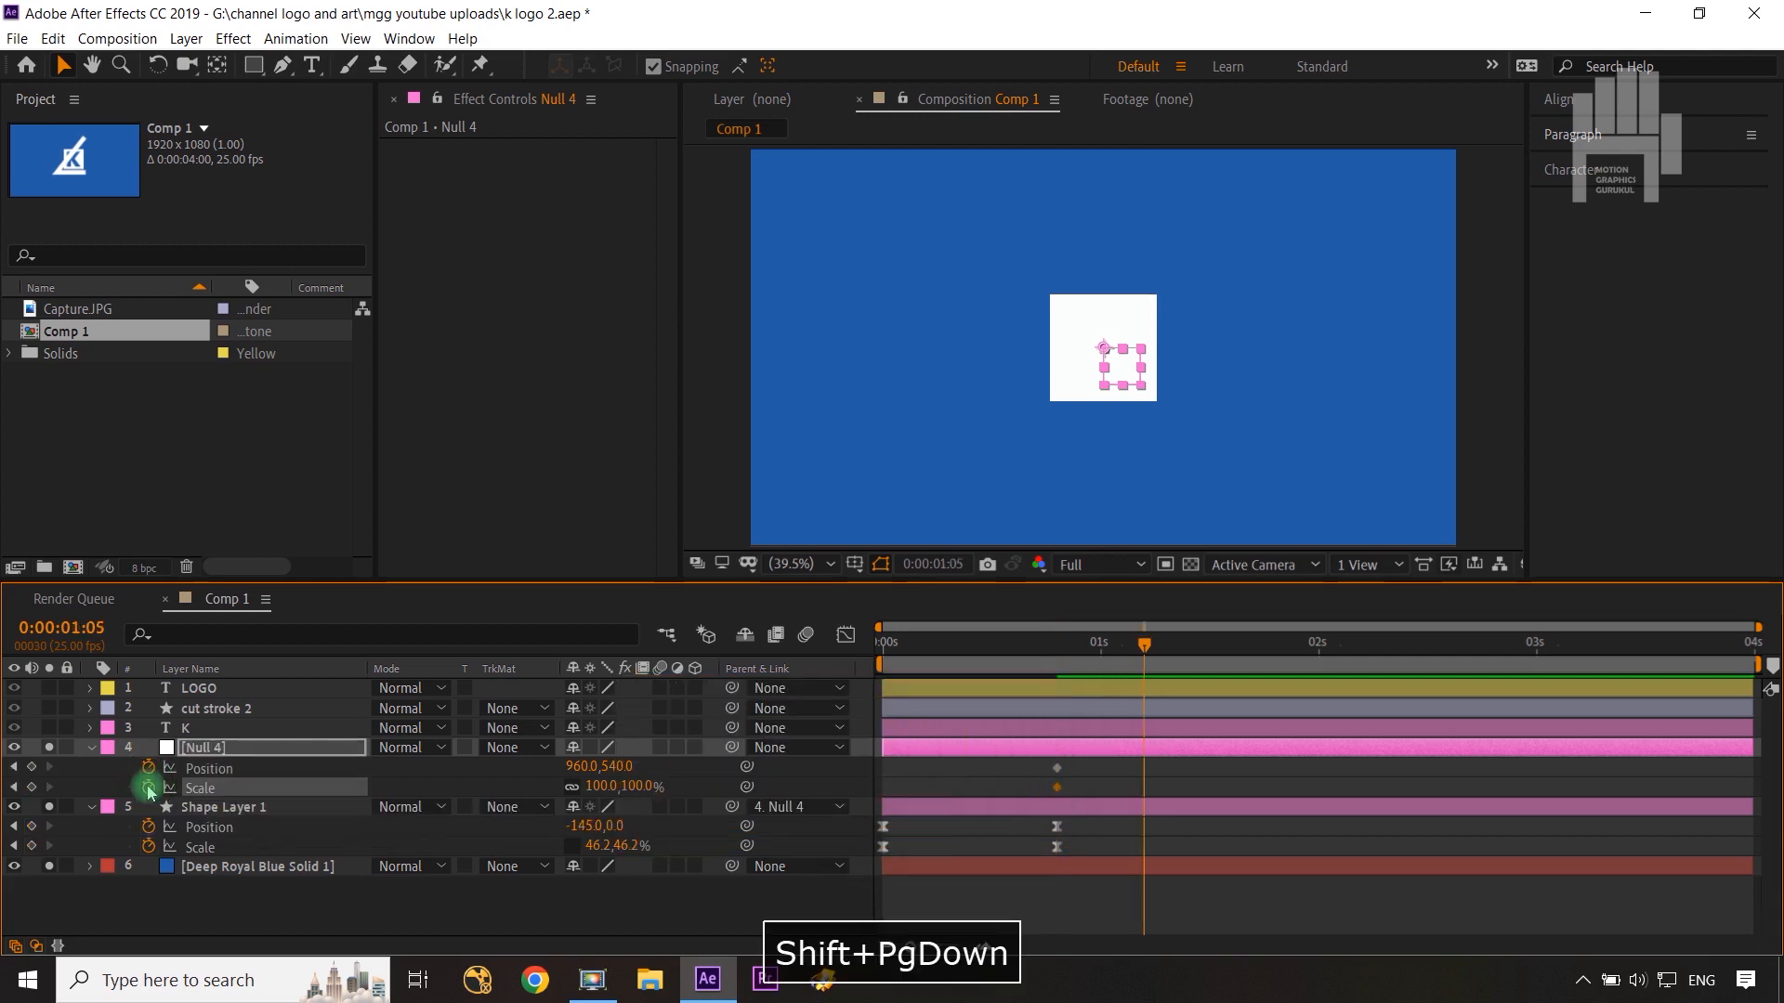
key(ctrl+Right)
key(ctrl+Right)
key(ctrl+Right)
key(ctrl+Right)
key(ctrl+Right)
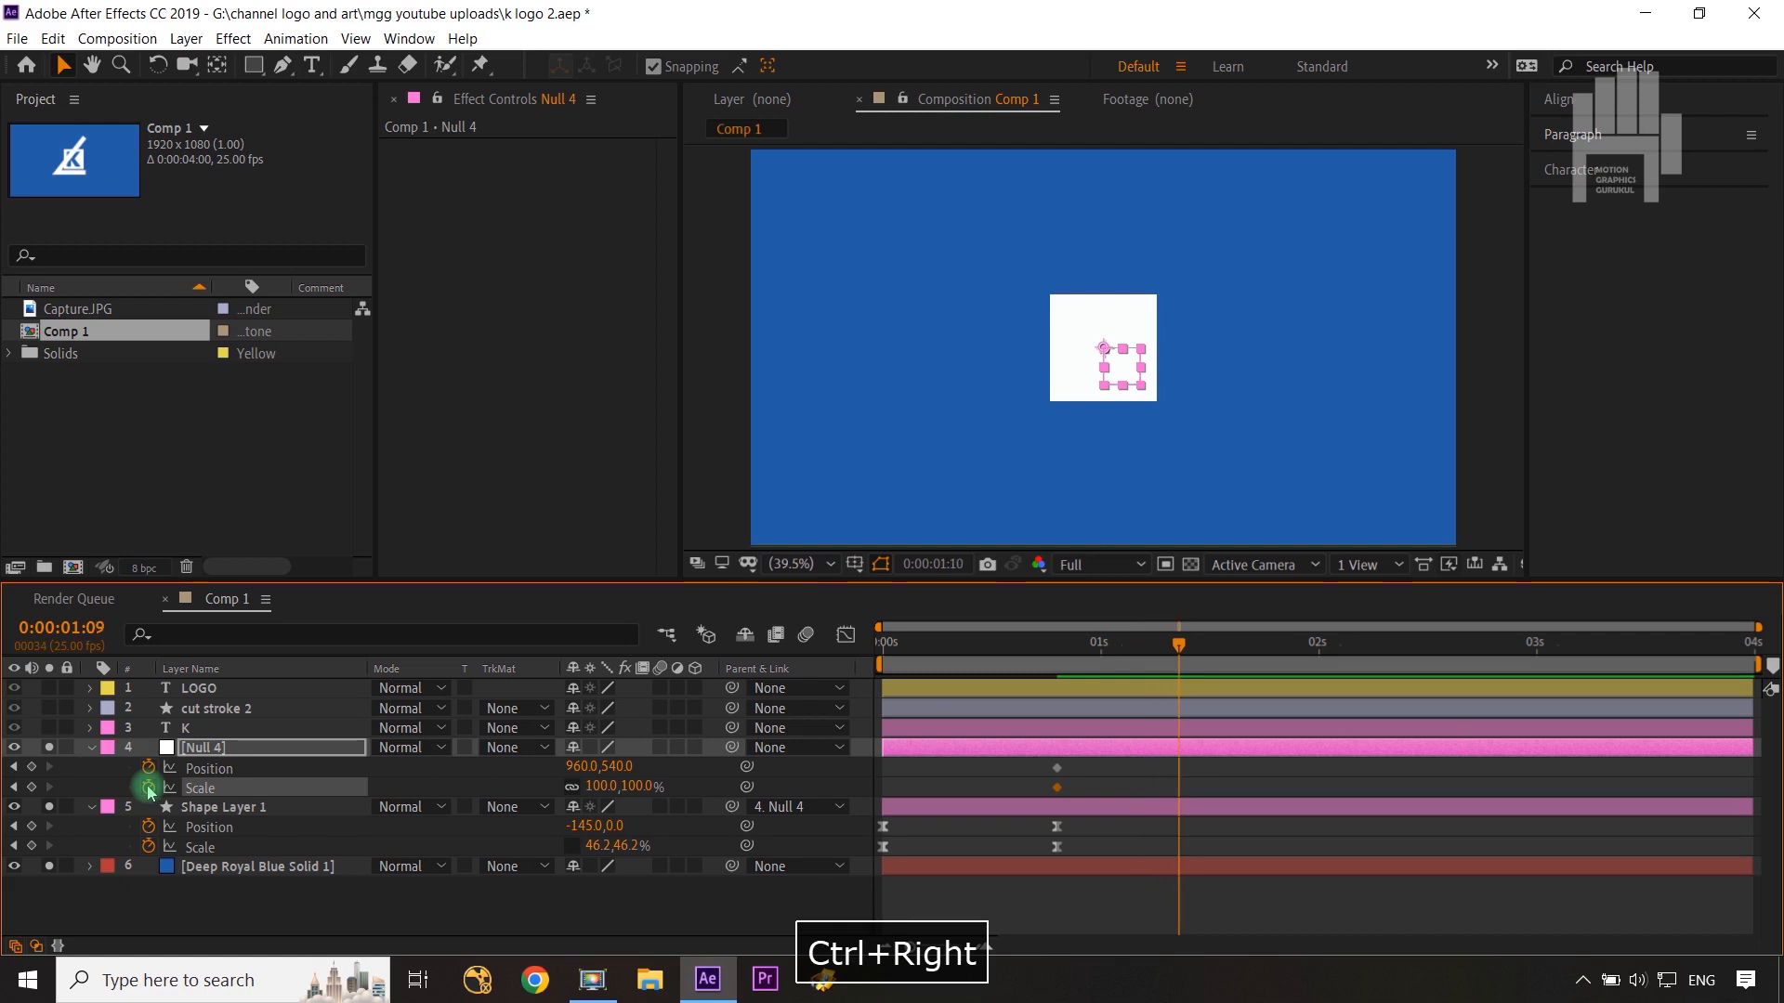
click(31, 768)
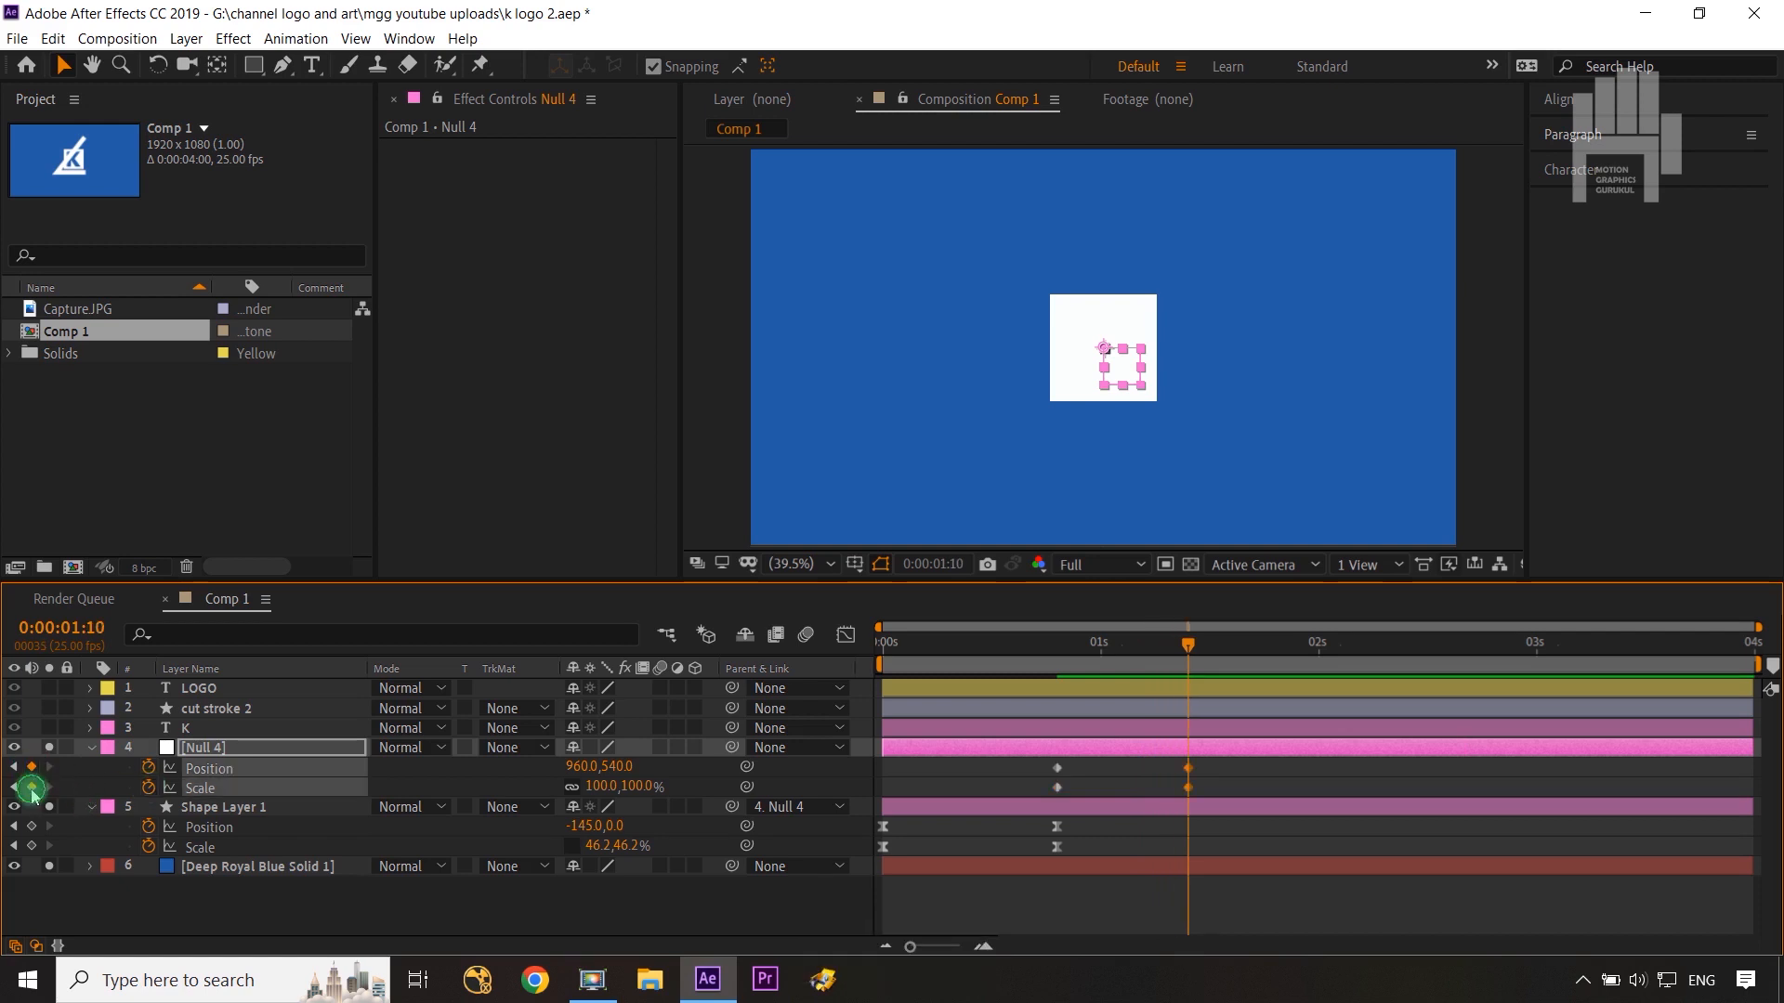
click(32, 787)
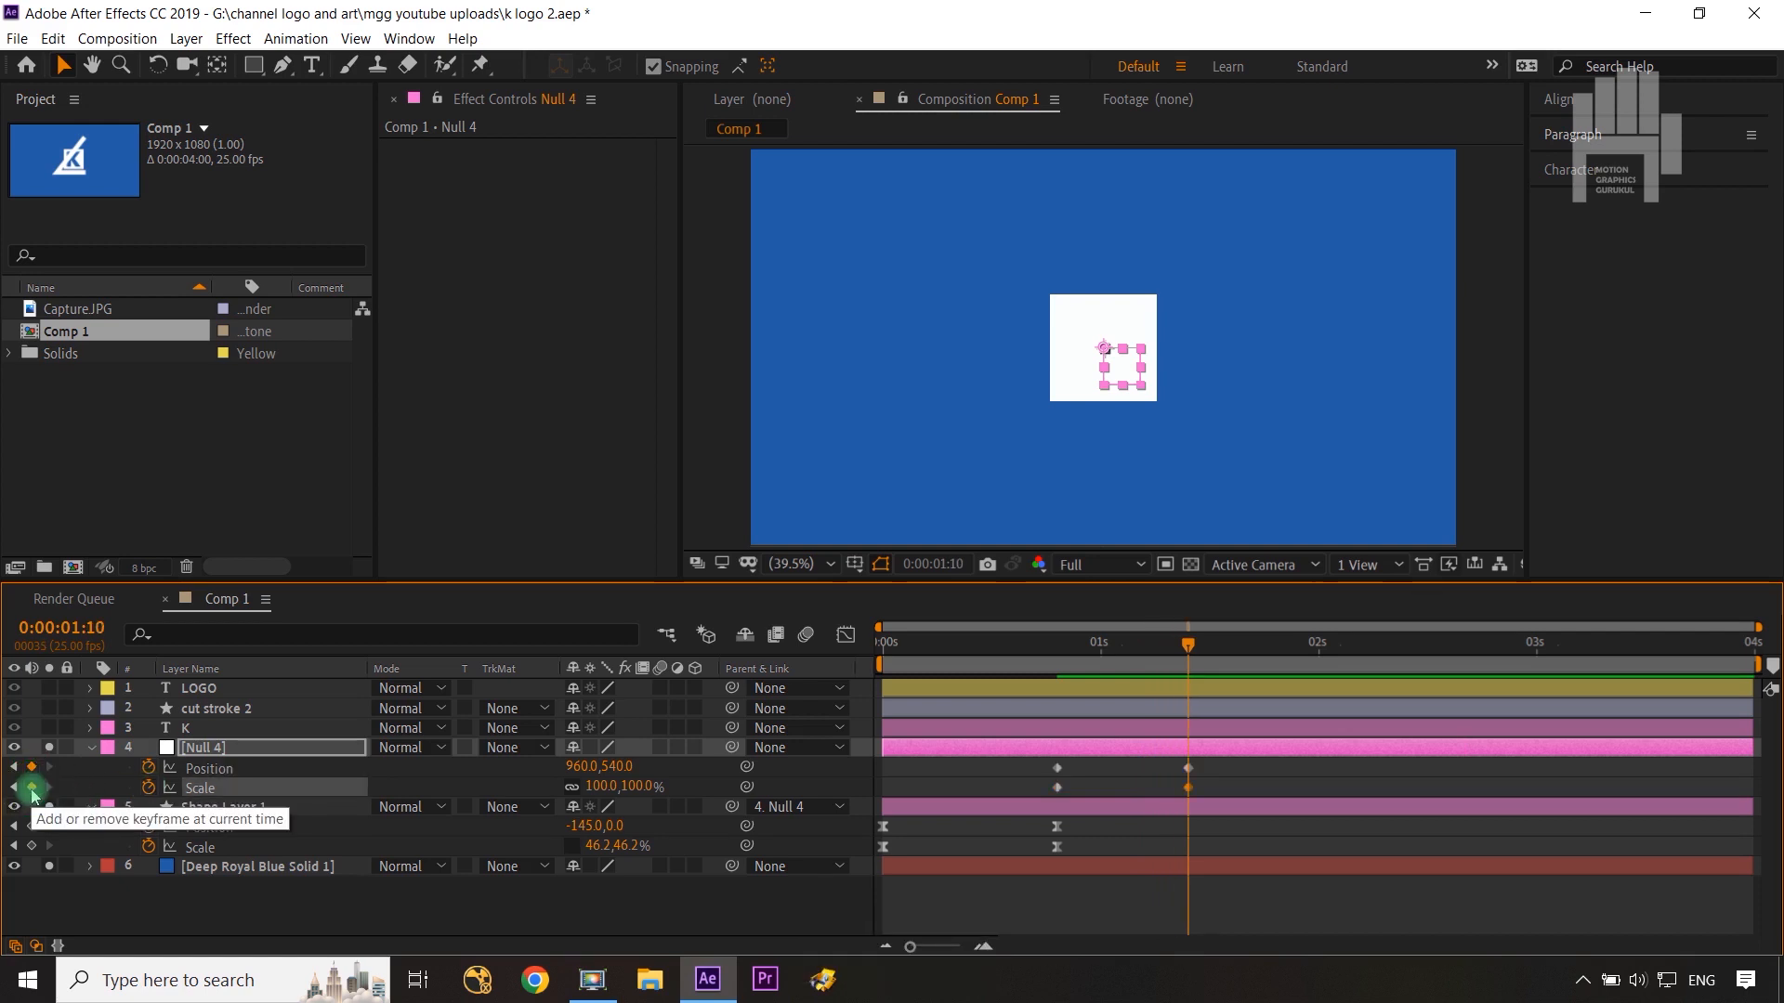
Step: Add Position and Scale keyframes to Null 4 at 0:00:01:20
key(shift+Page_Down)
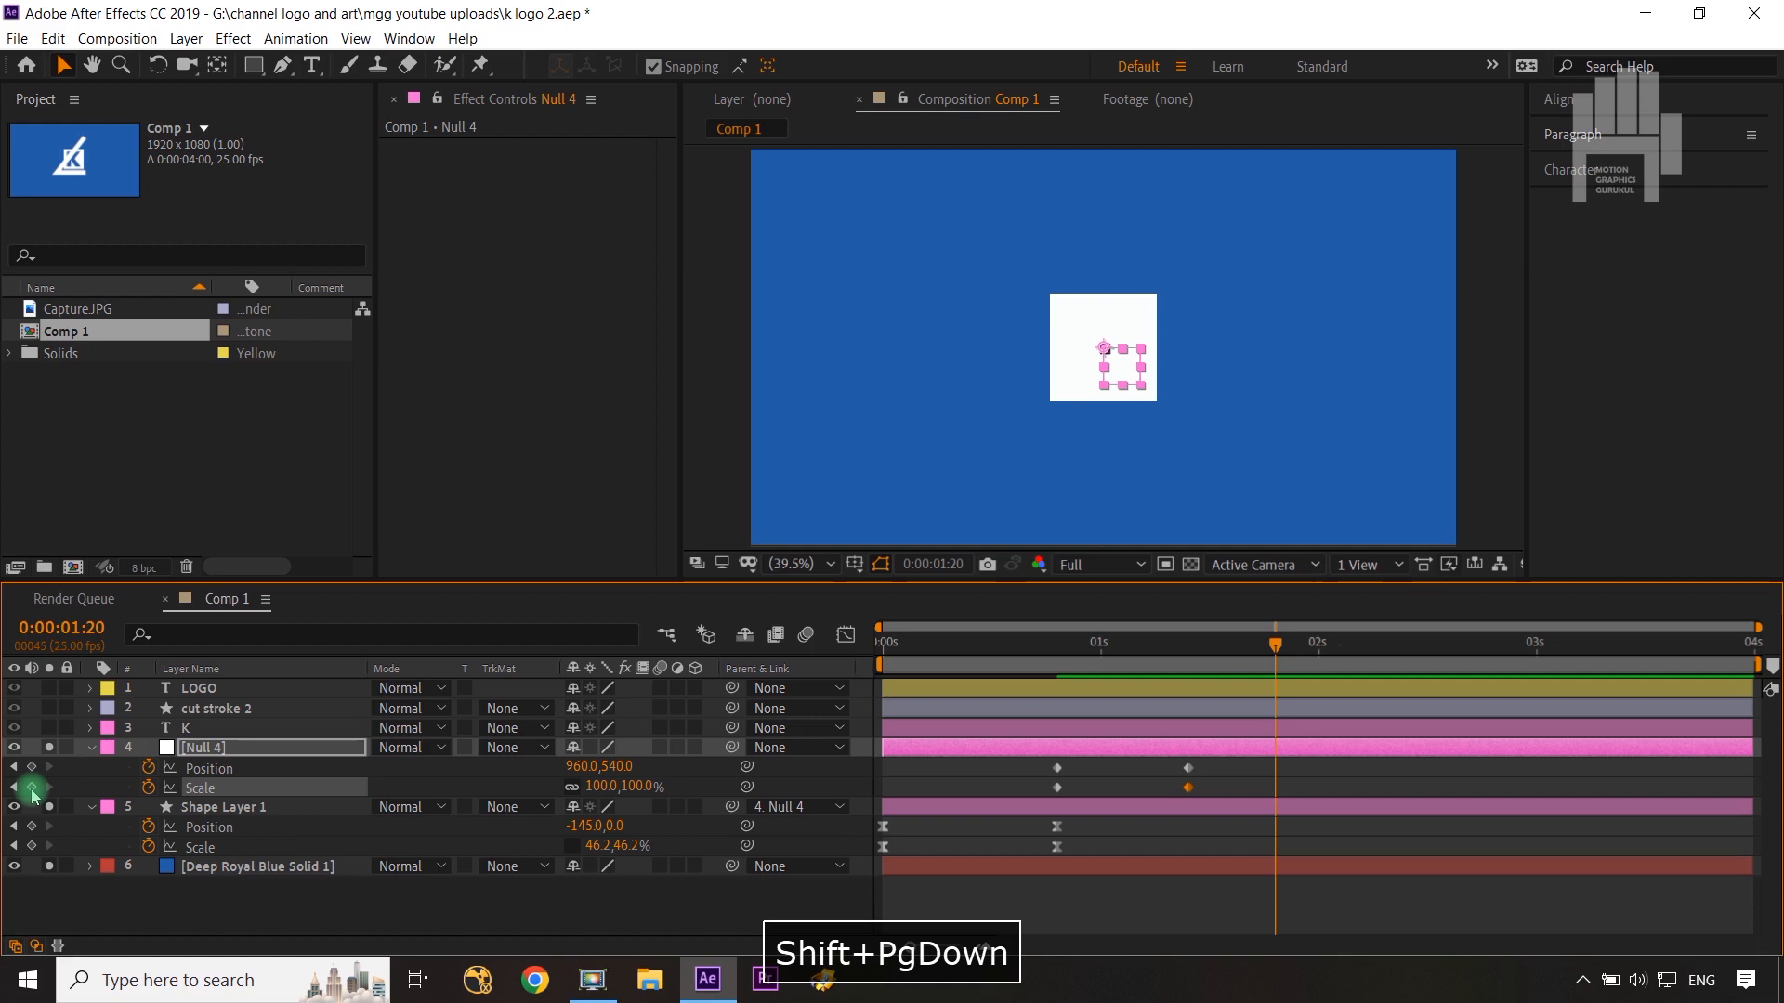
click(31, 768)
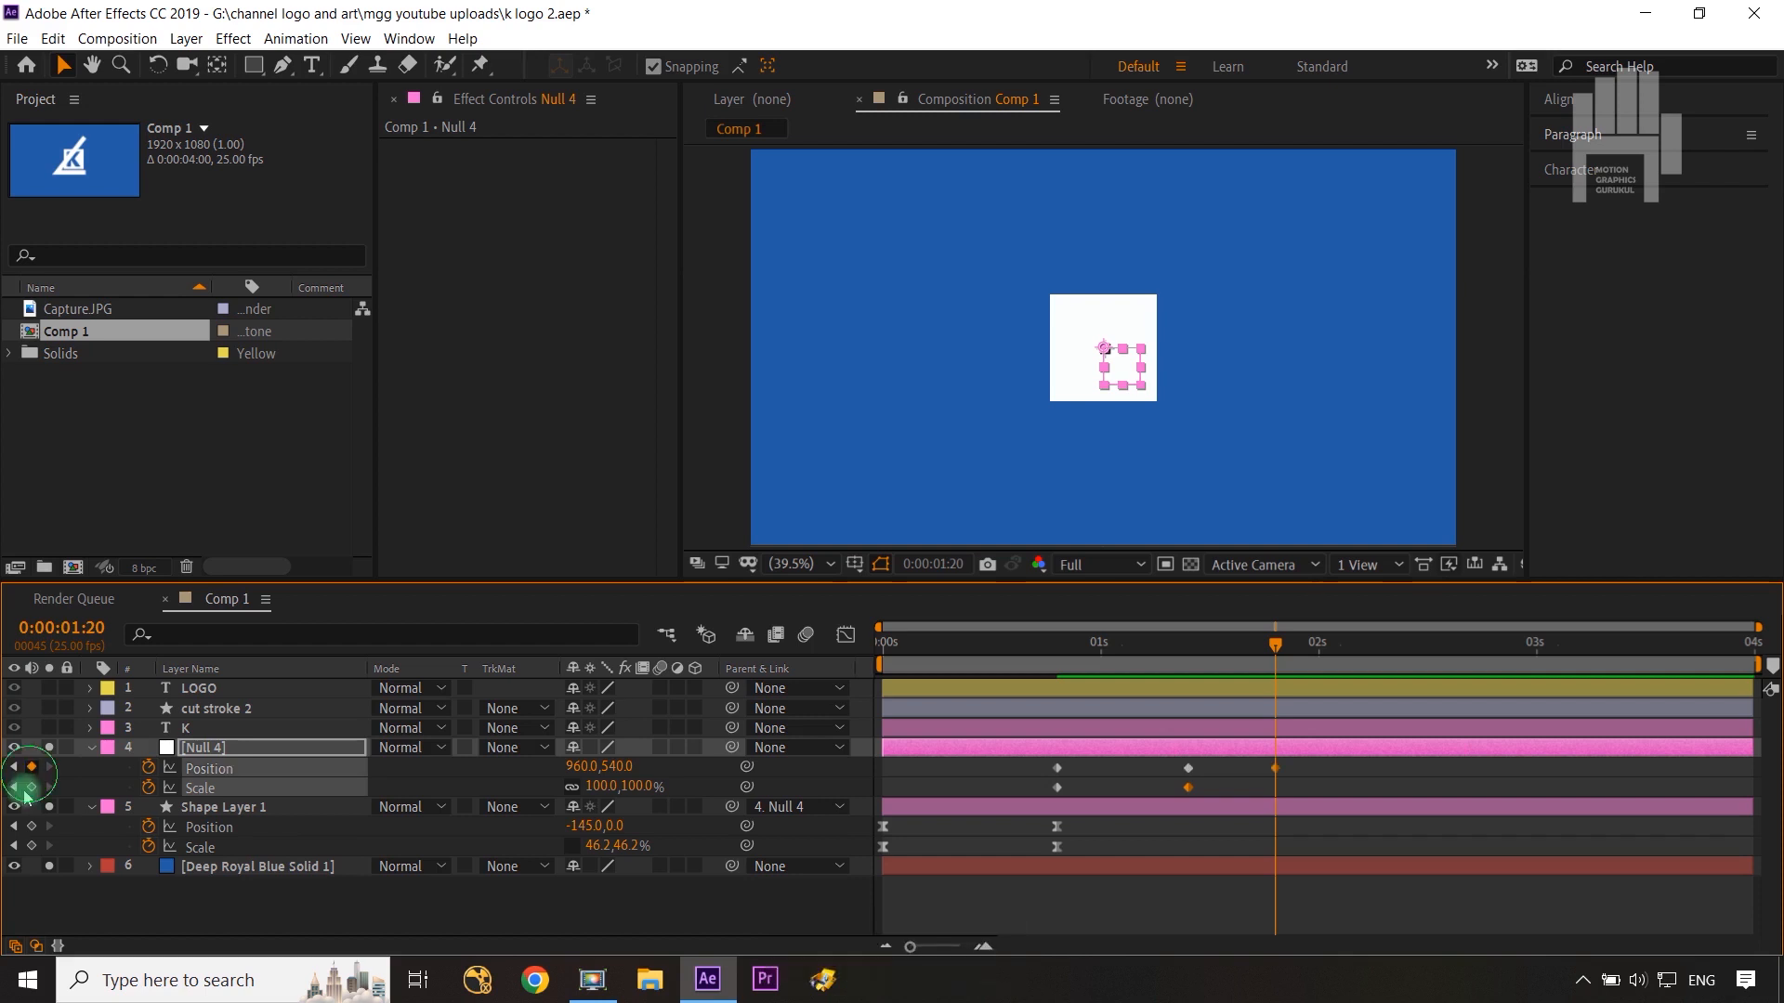
click(32, 787)
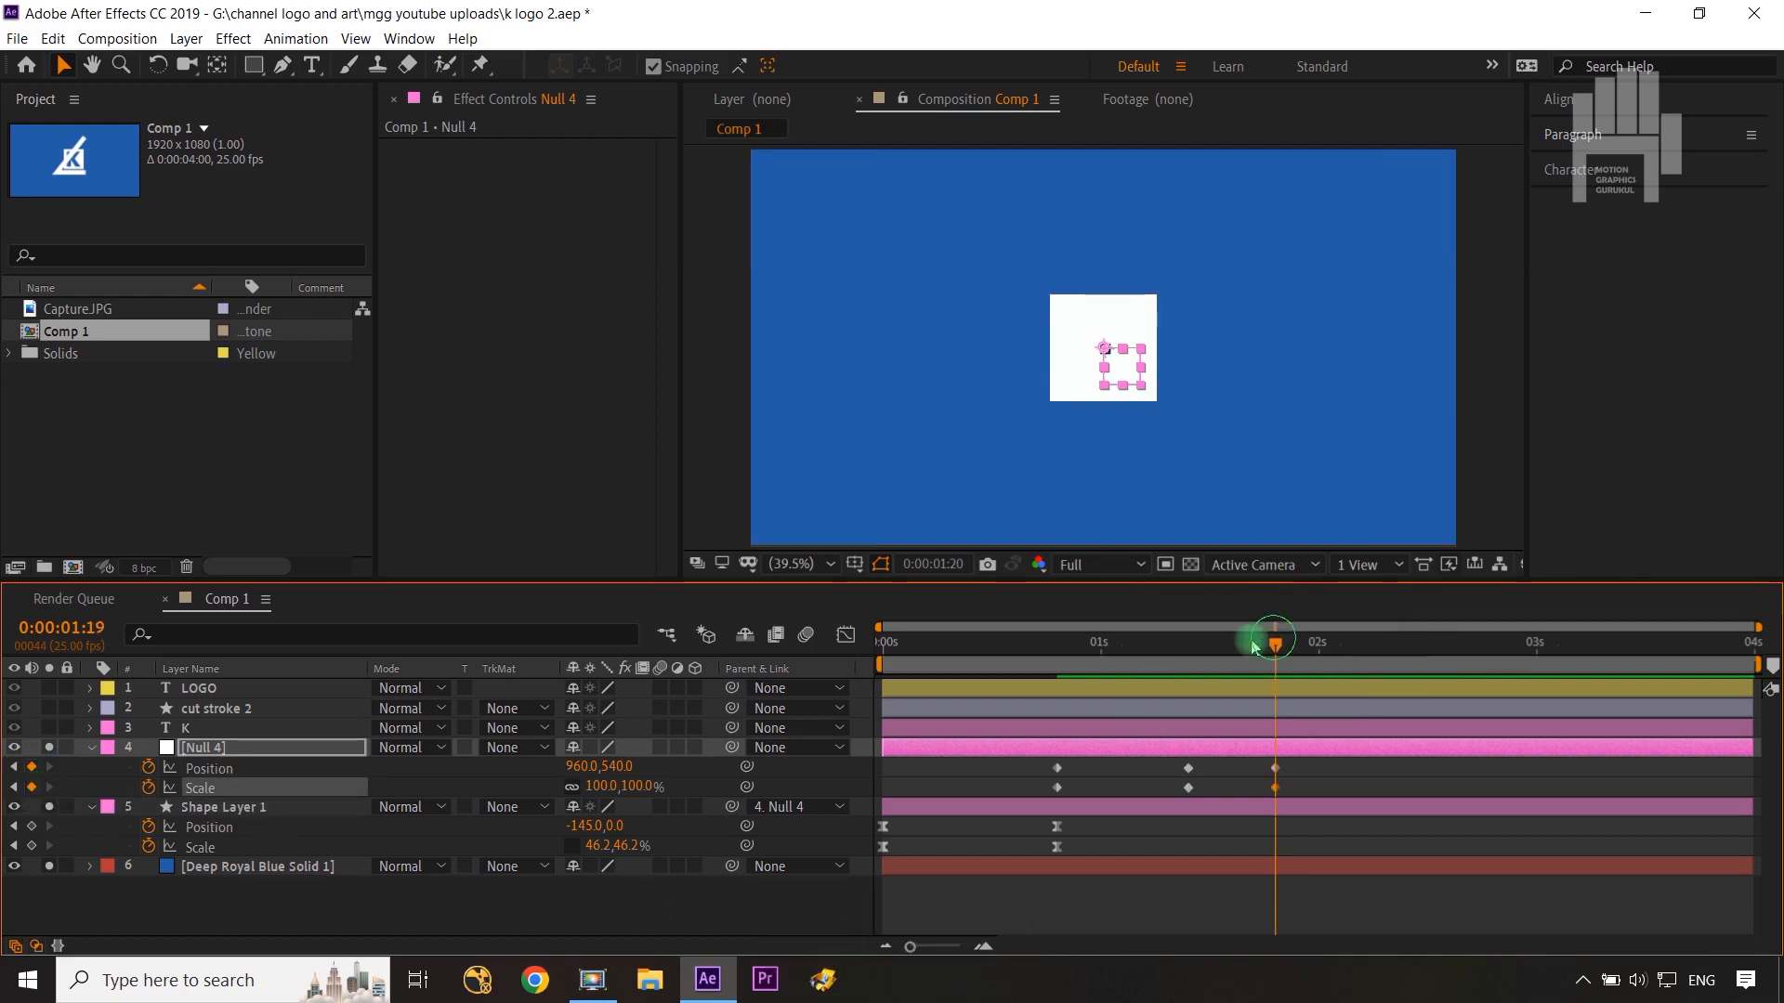
Step: At frame 0:00:00:20, set Null 4's Position to 960,330
drag(1254, 639, 1060, 689)
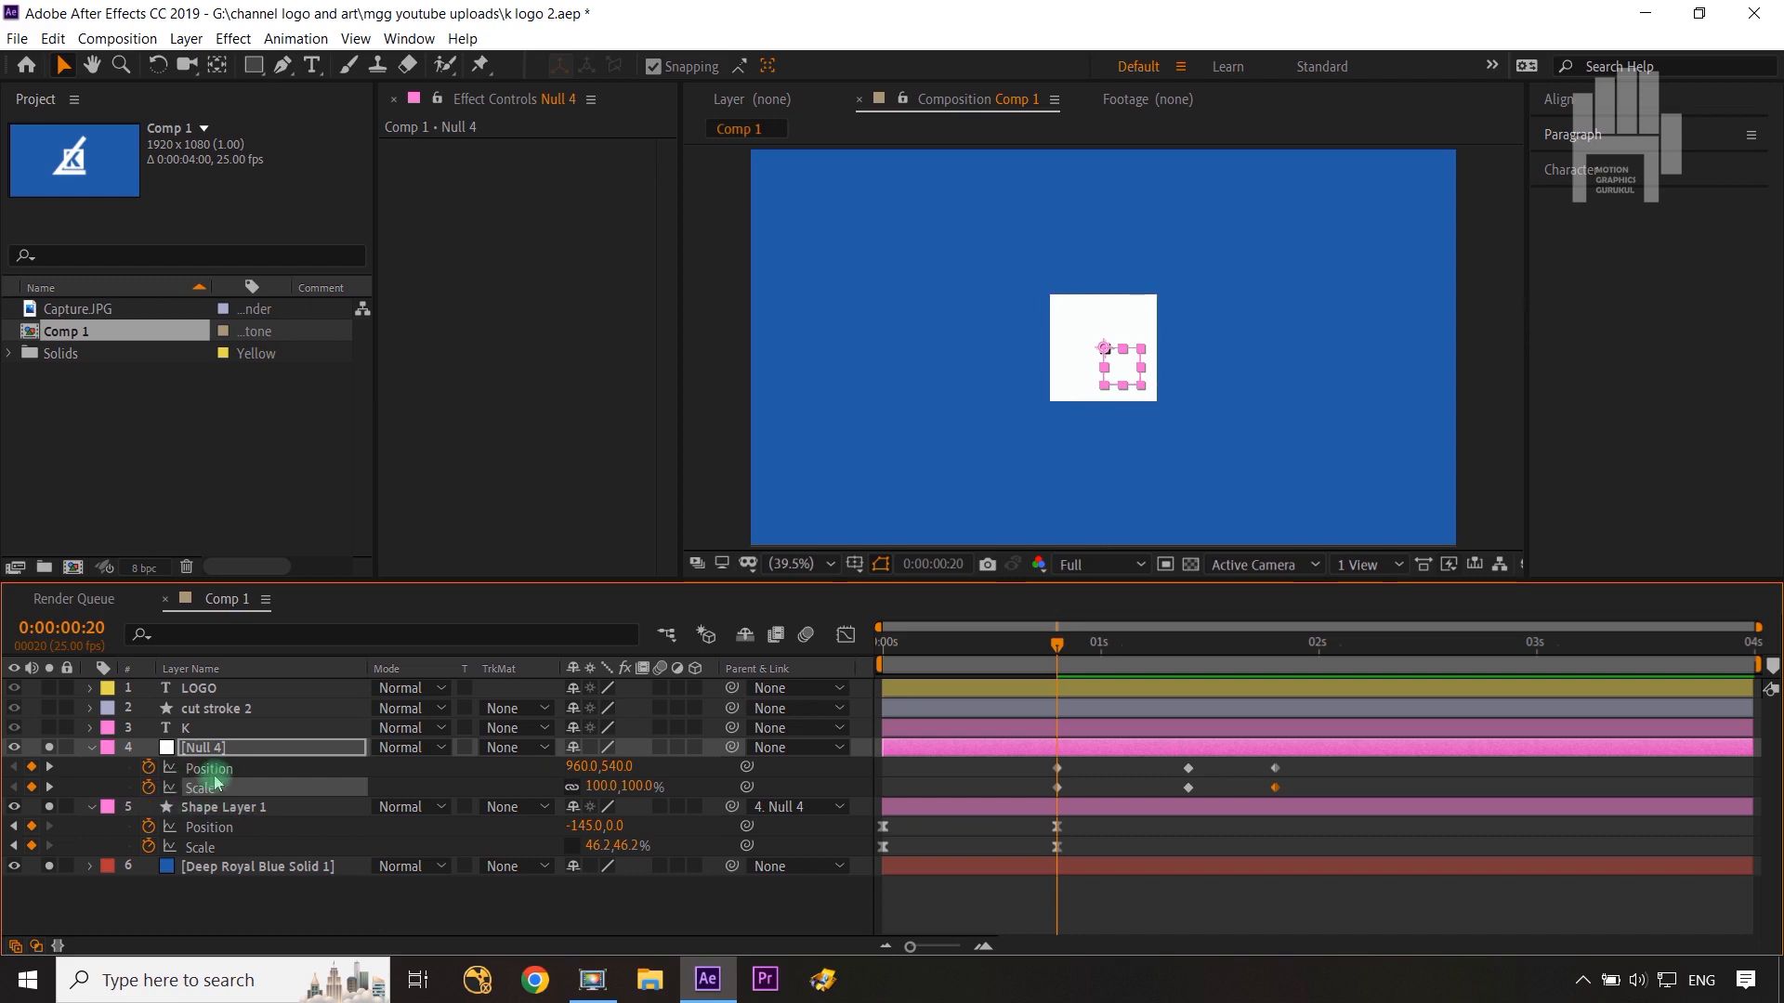
drag(609, 767, 367, 773)
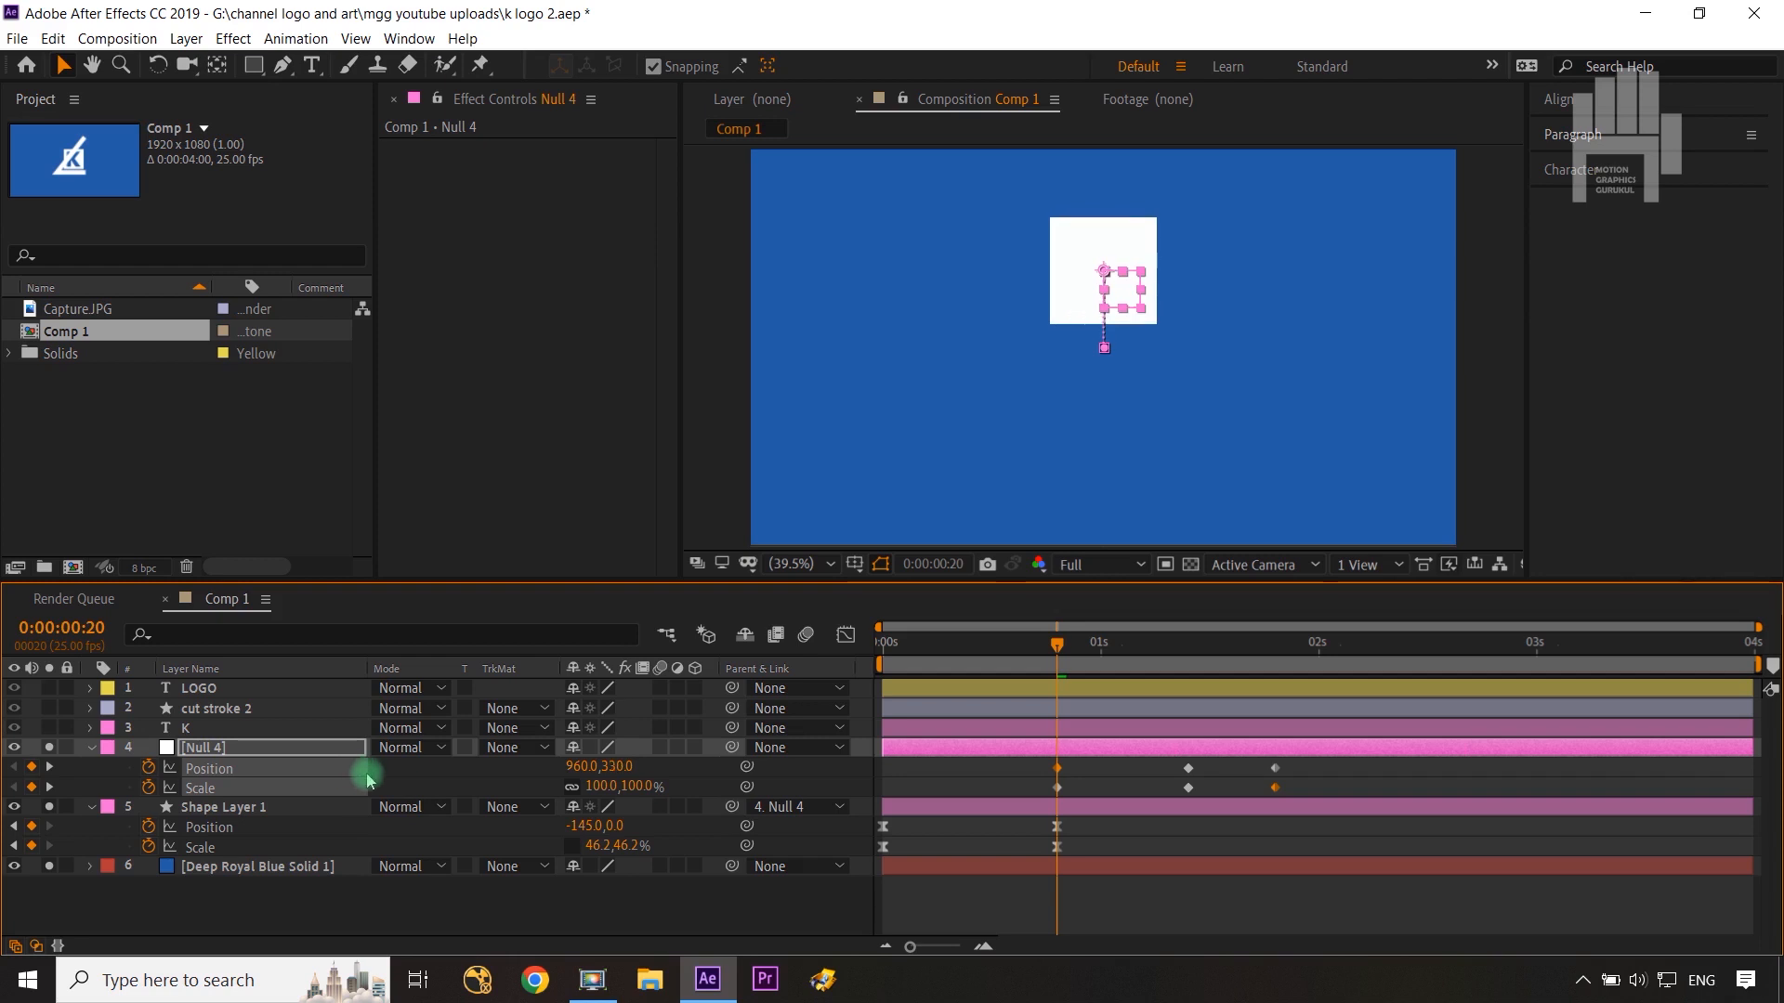
Step: At 0:00:01:10, set Null 4's horizontal scale to 0%
click(1060, 644)
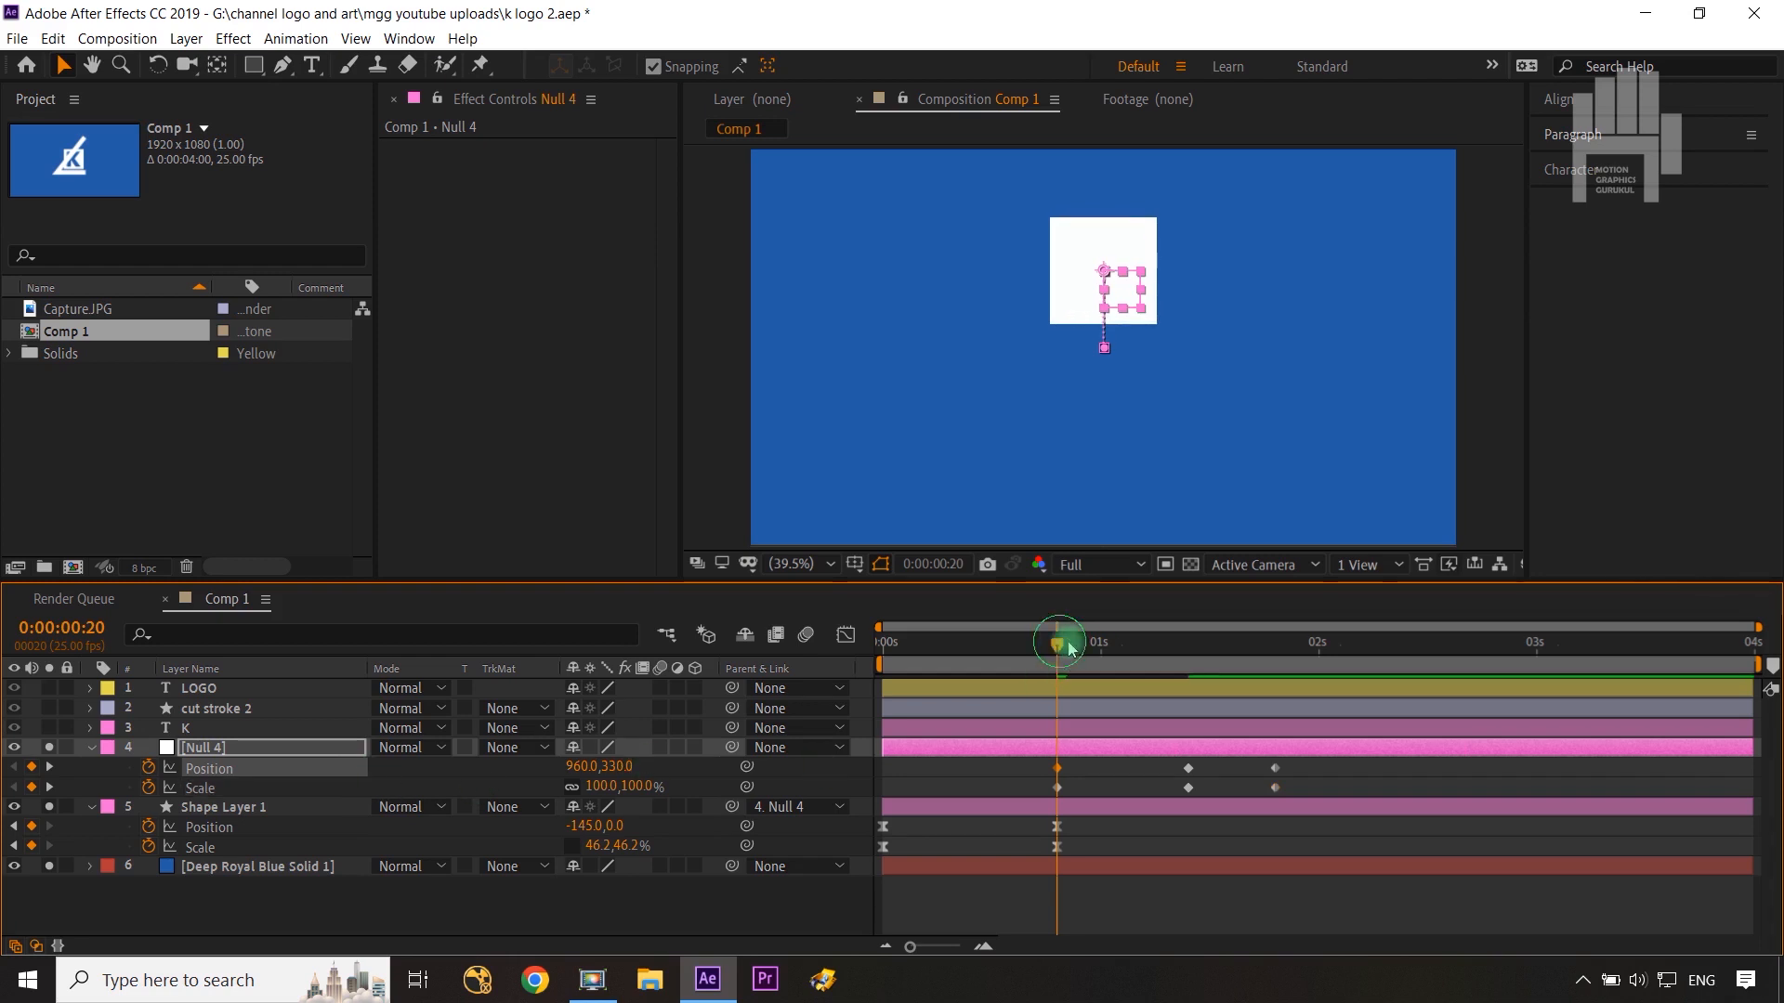
drag(1070, 648, 1193, 667)
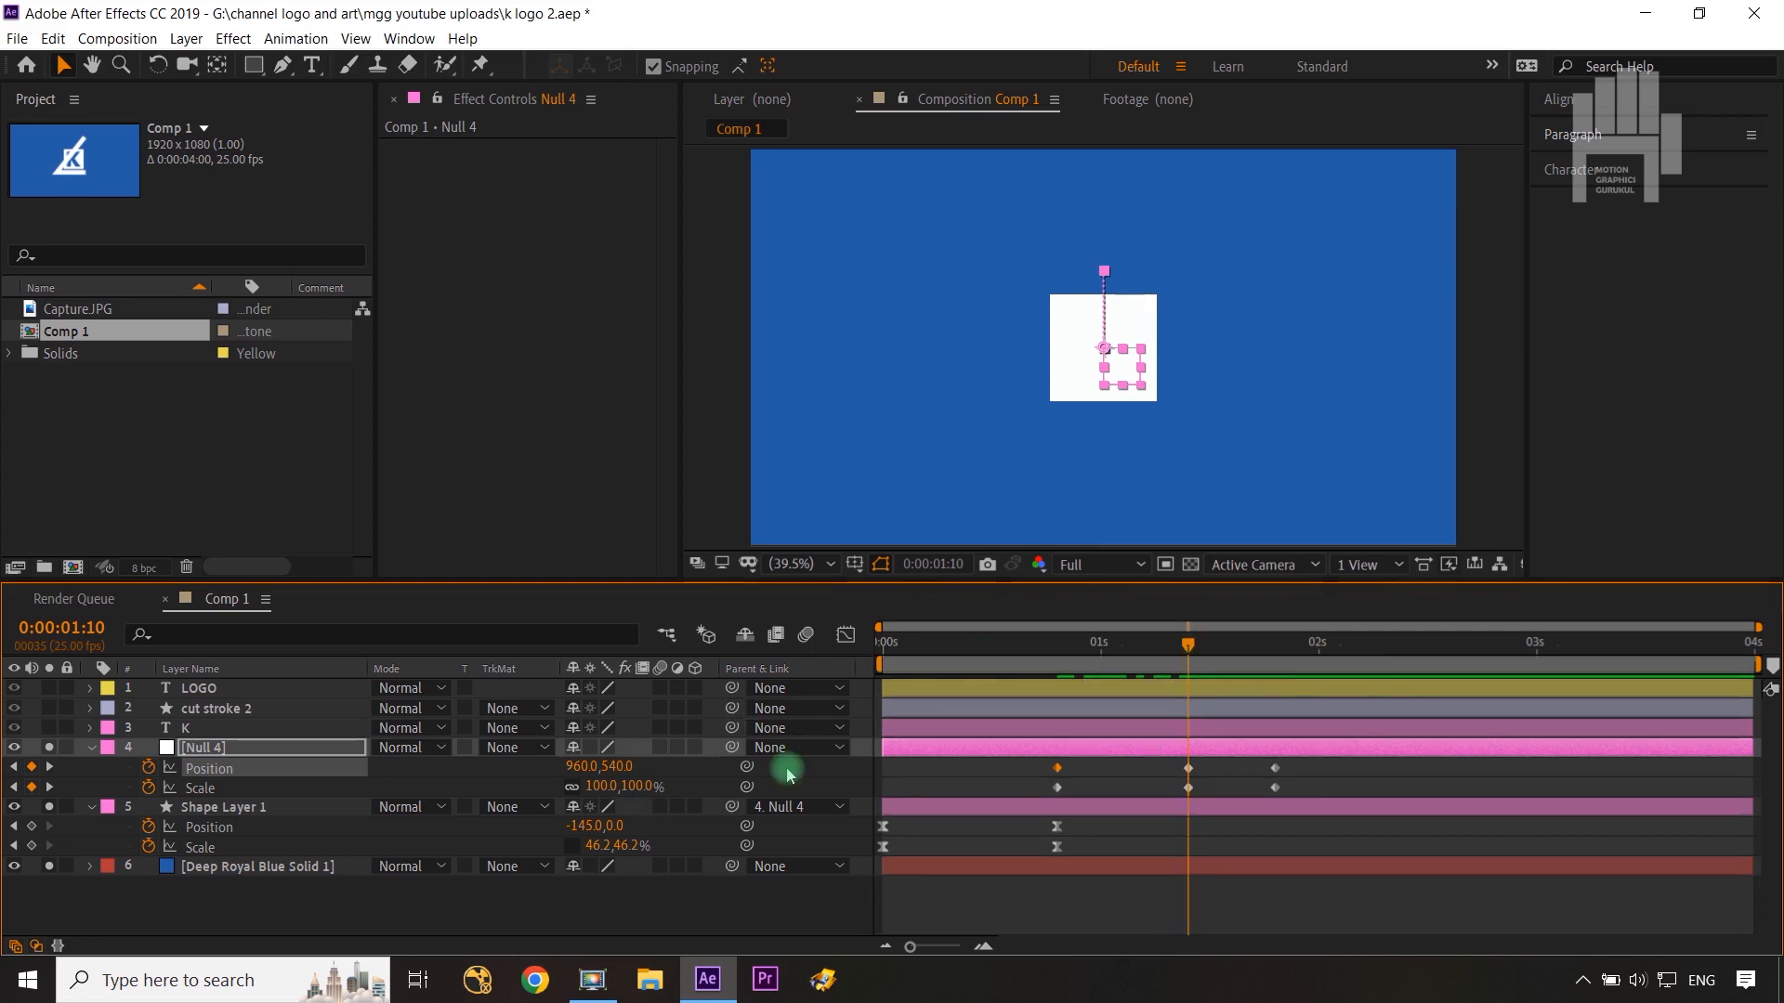
click(589, 787)
text(0)
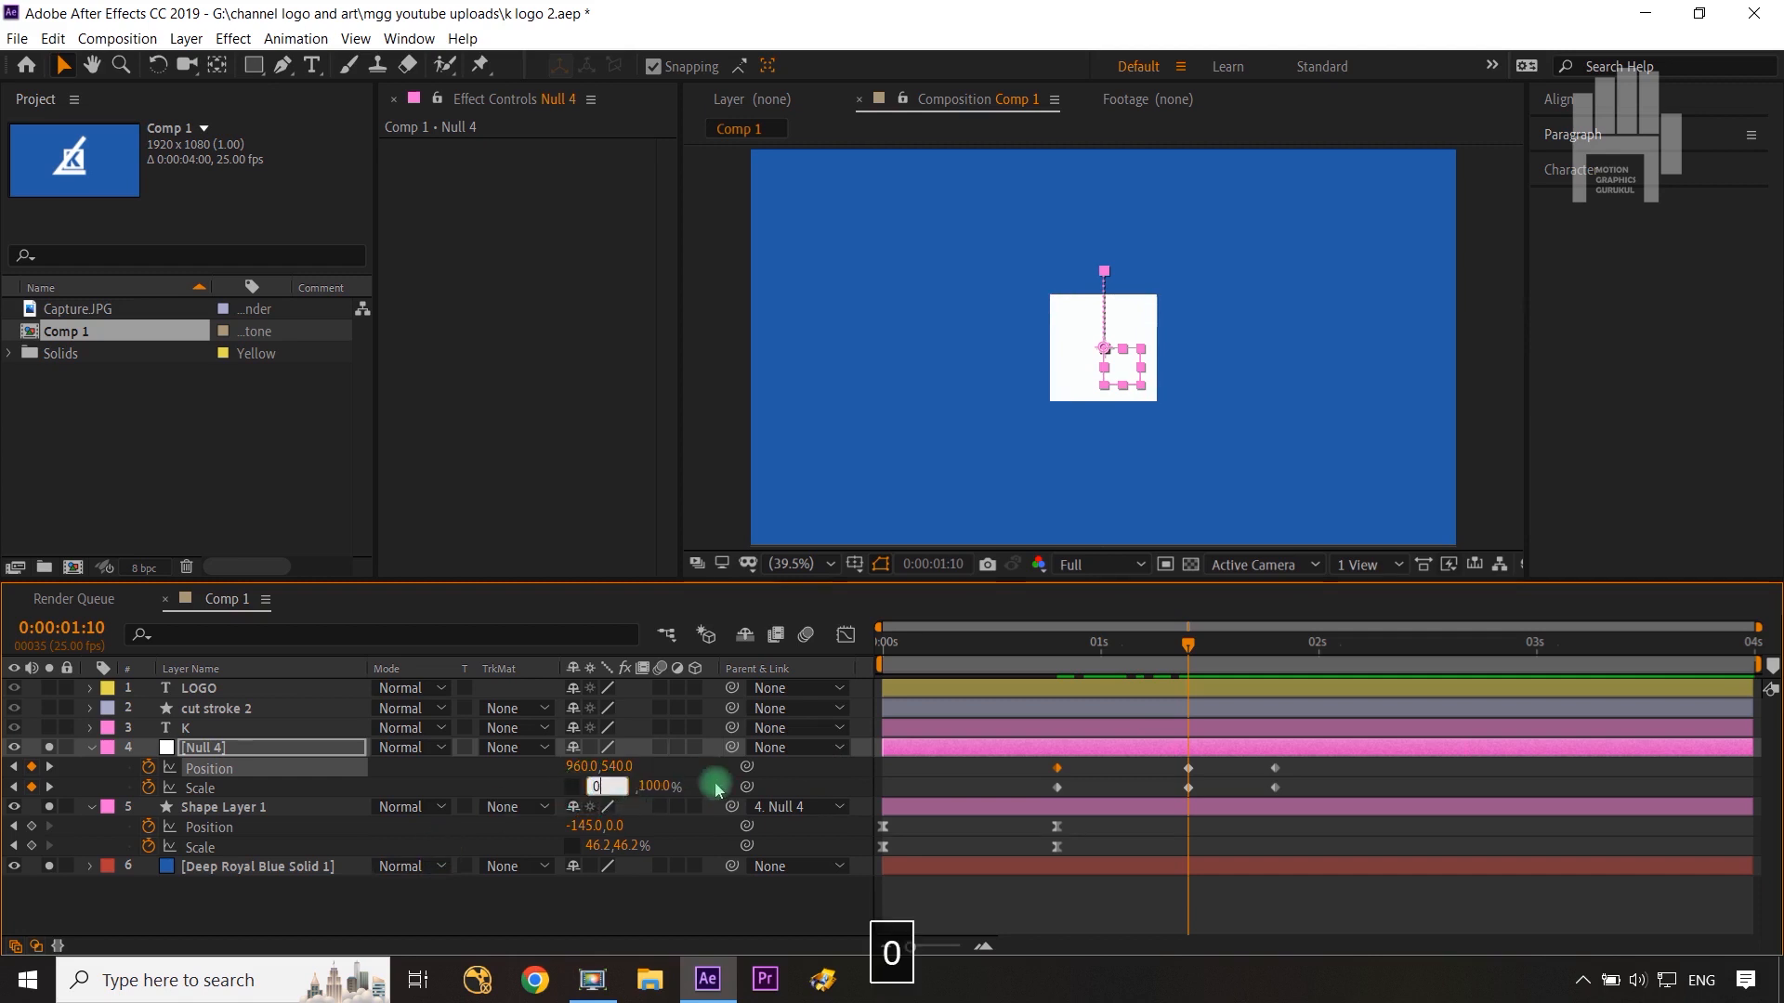
key(Return)
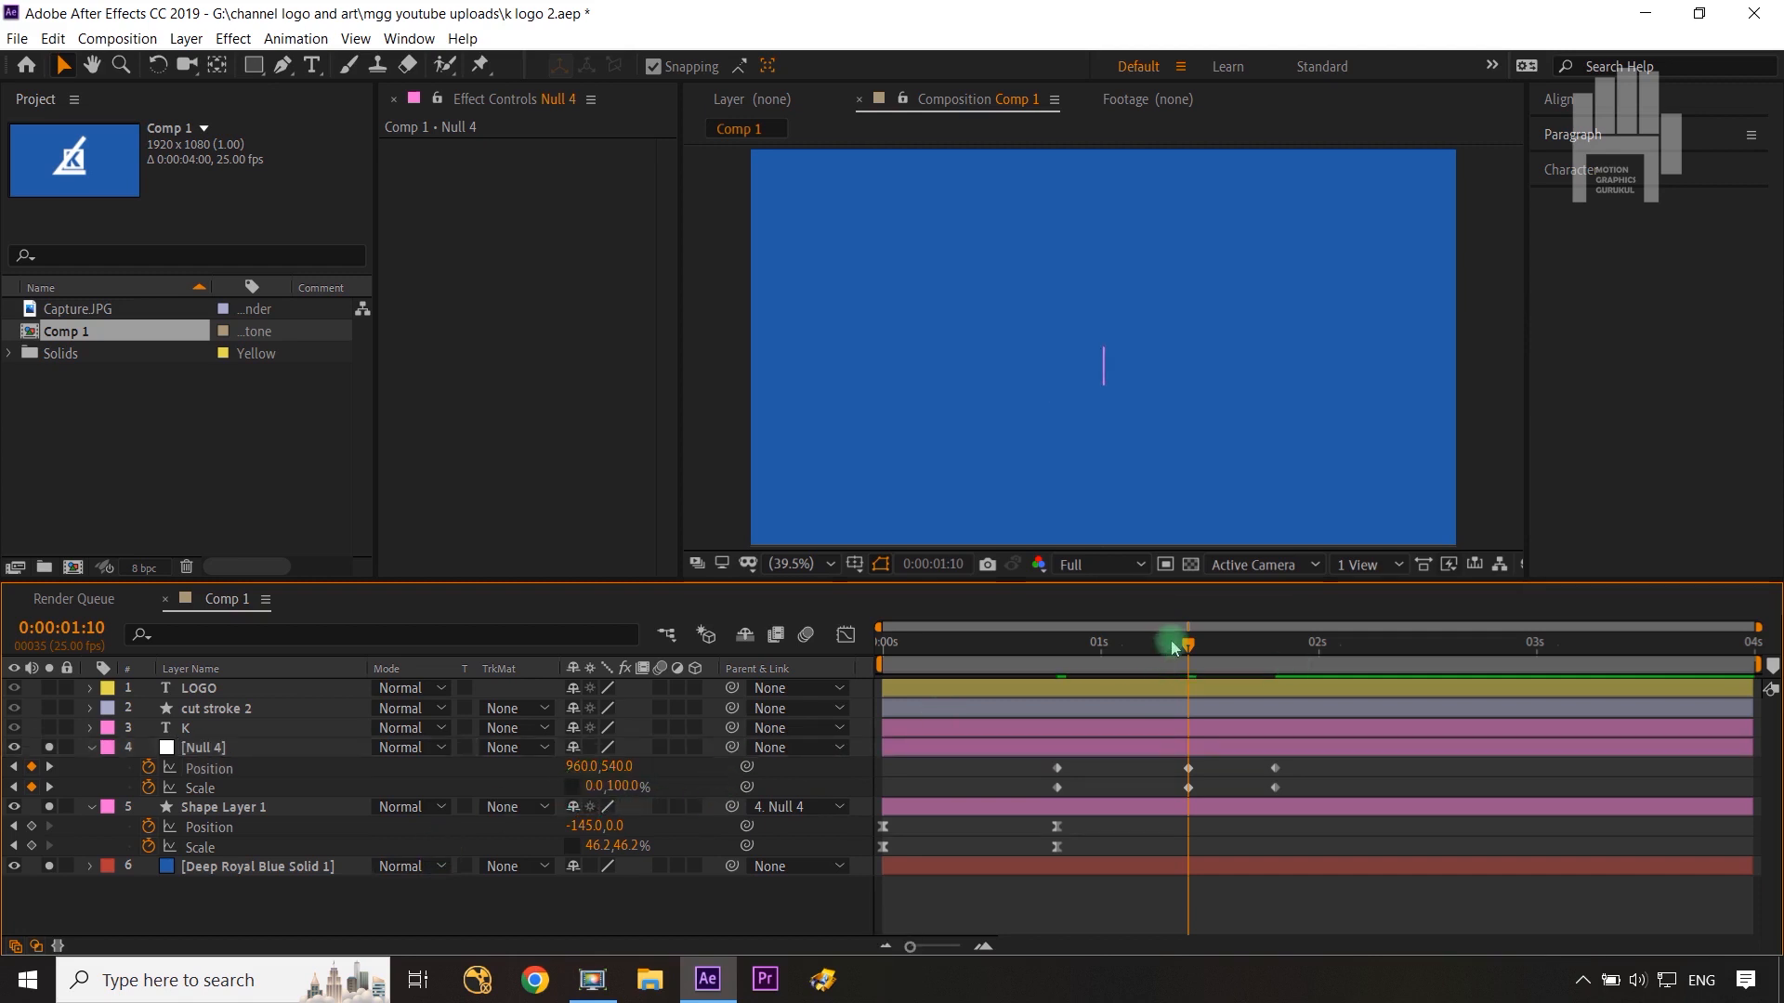
Step: Delete Null 4's Position keyframe at 0:00:01:10
drag(1195, 652, 1274, 665)
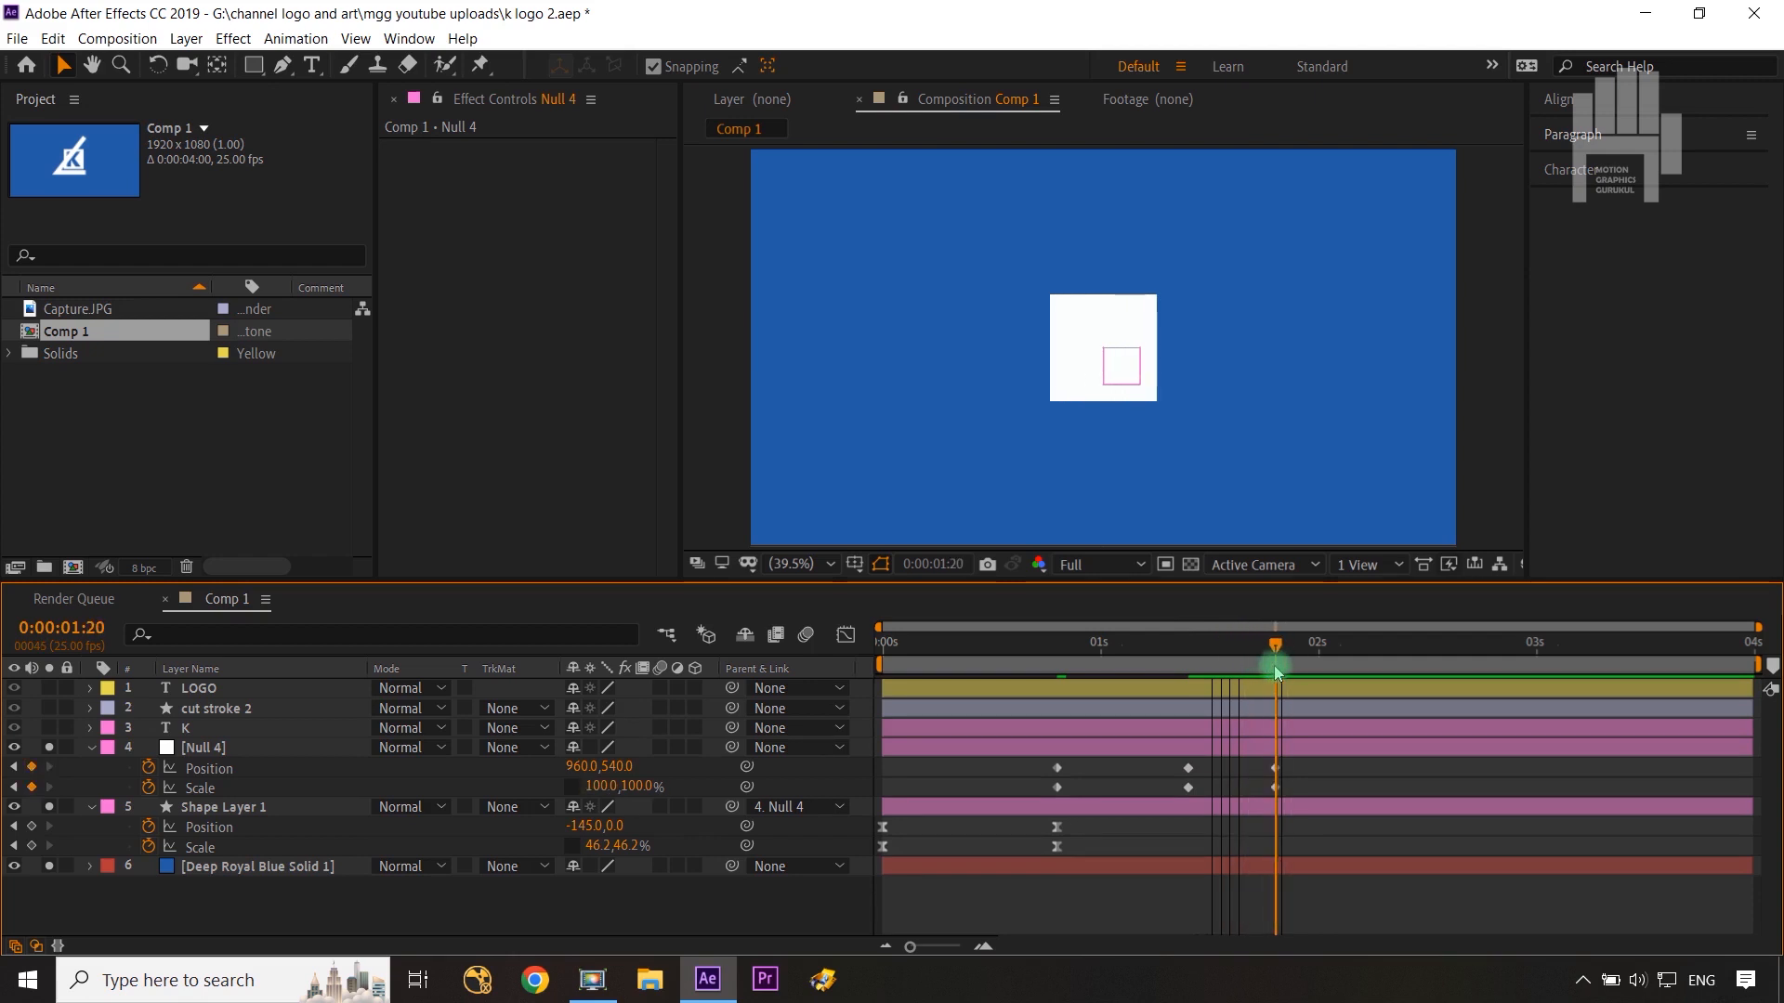
click(1188, 770)
key(Delete)
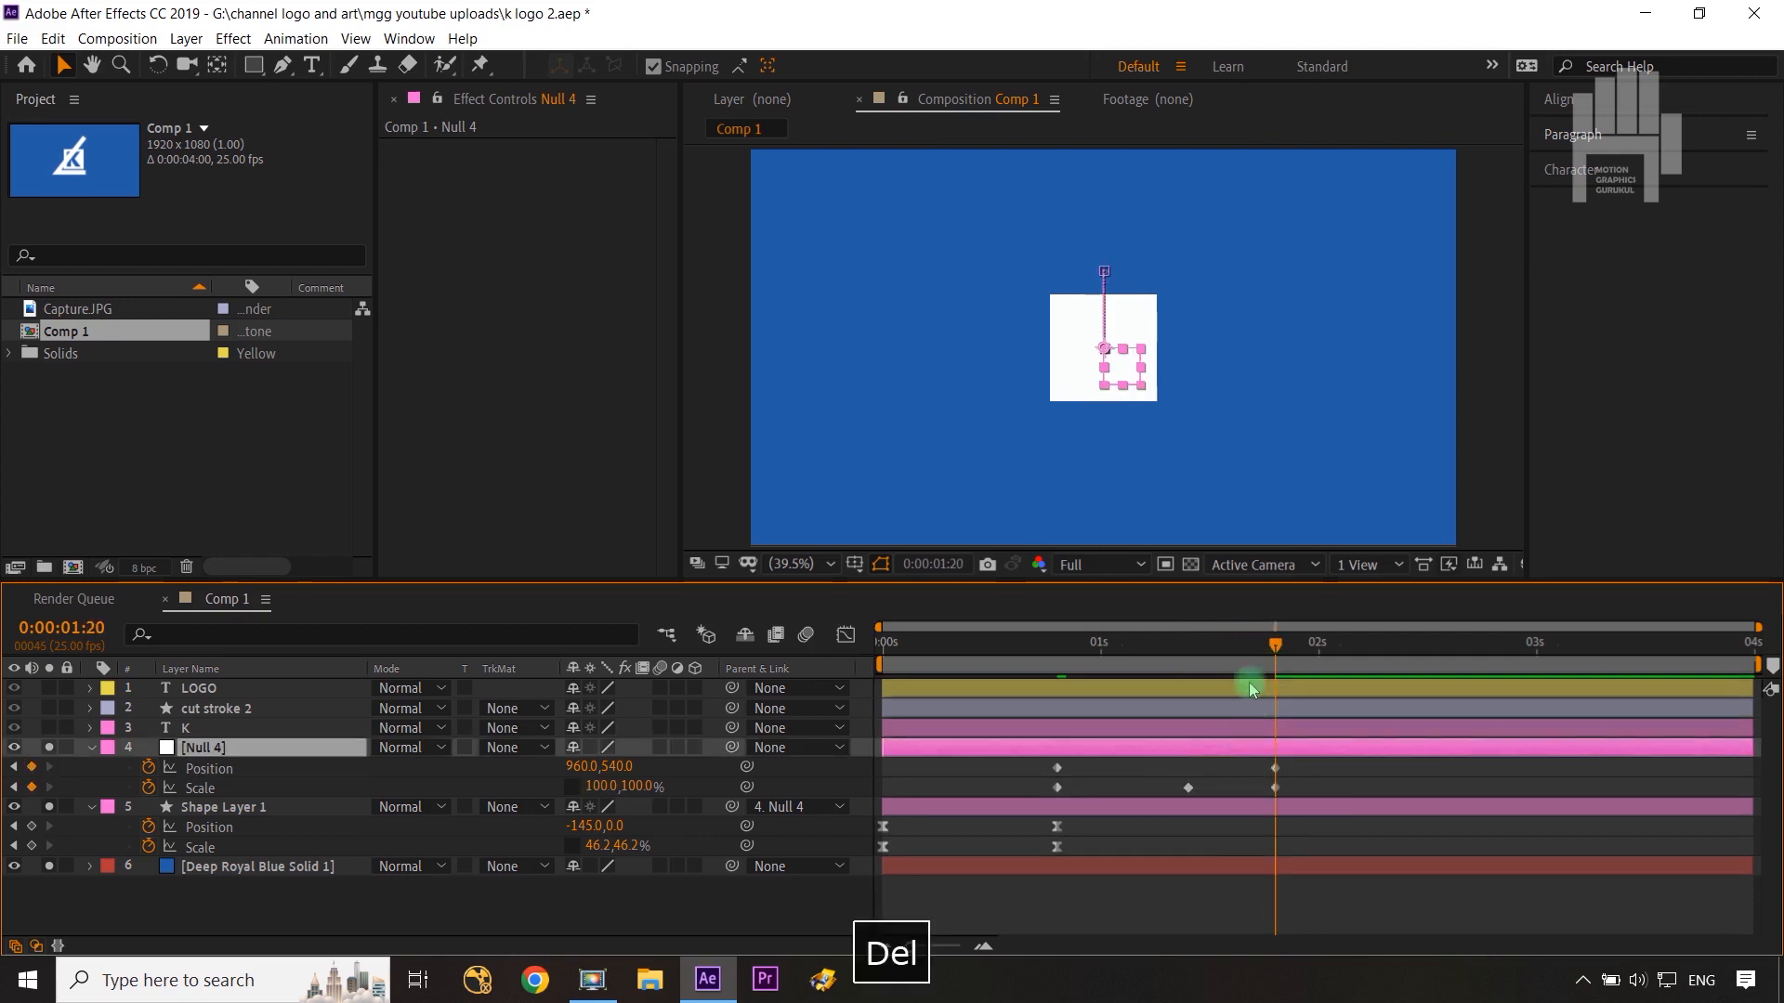
Step: Select all of Null 4's keyframes and apply Easy Ease
drag(1275, 643, 1042, 788)
key(F9)
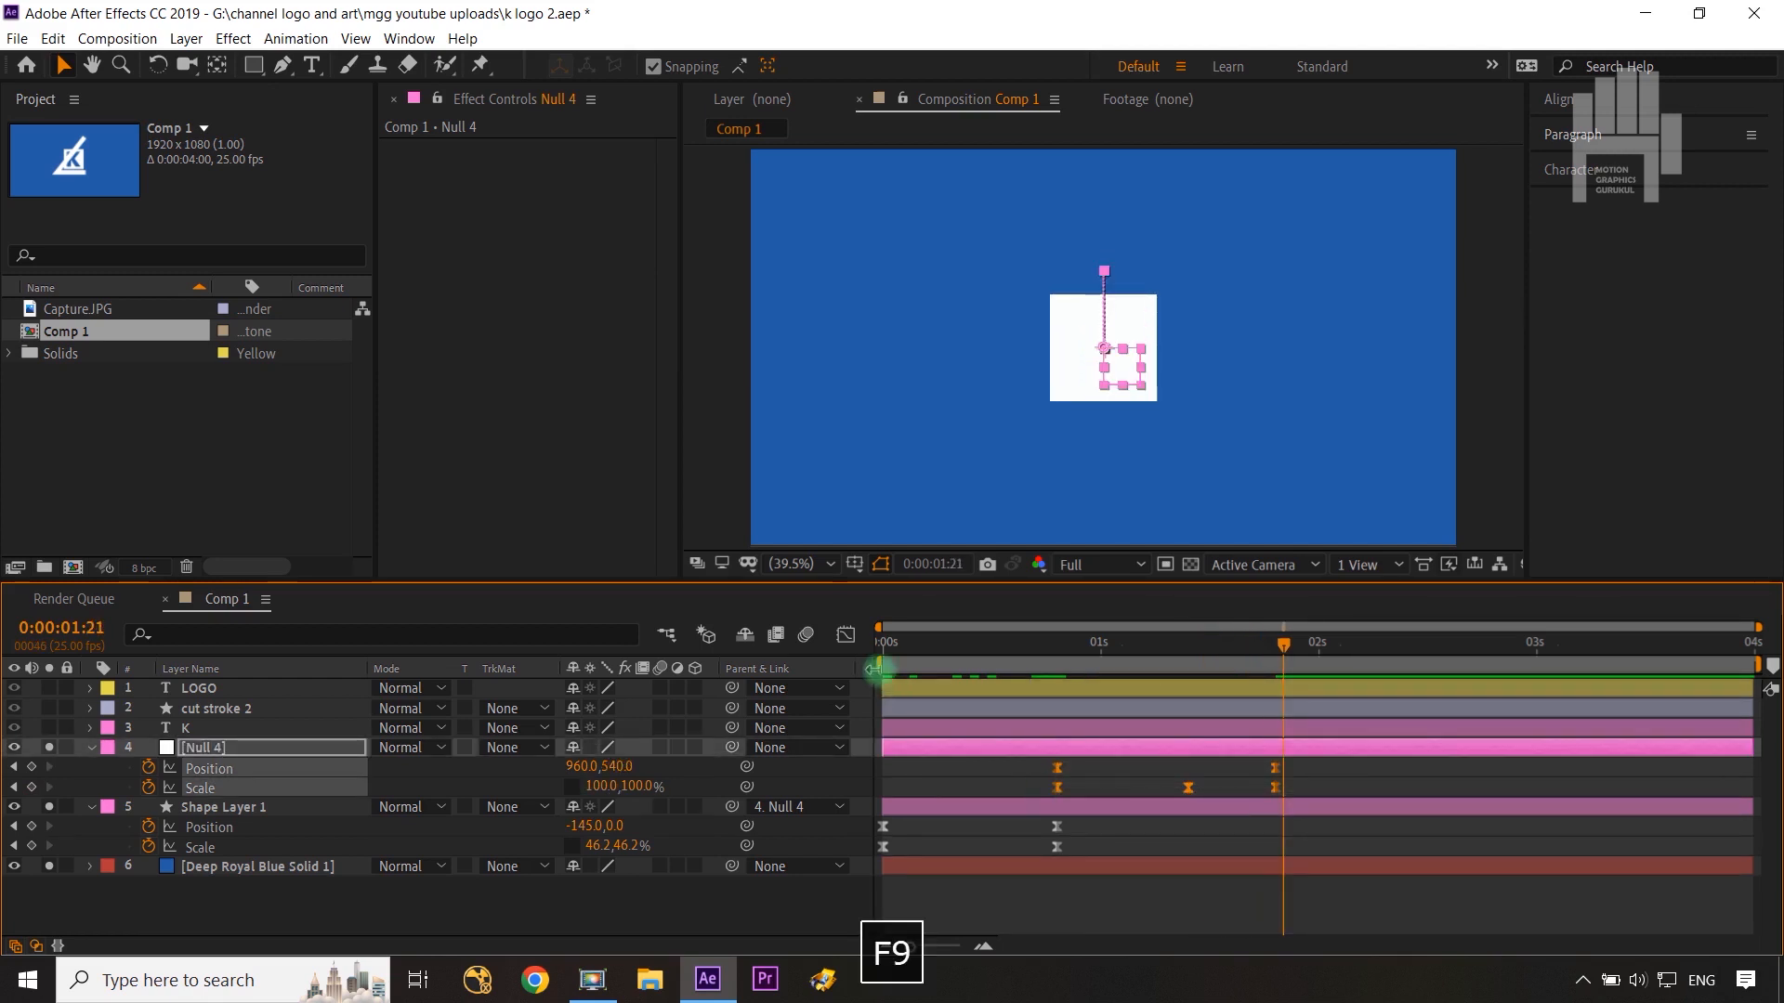
Step: Inspect Null 4's keyframe curves in the Graph Editor and select its Scale keyframes
click(845, 635)
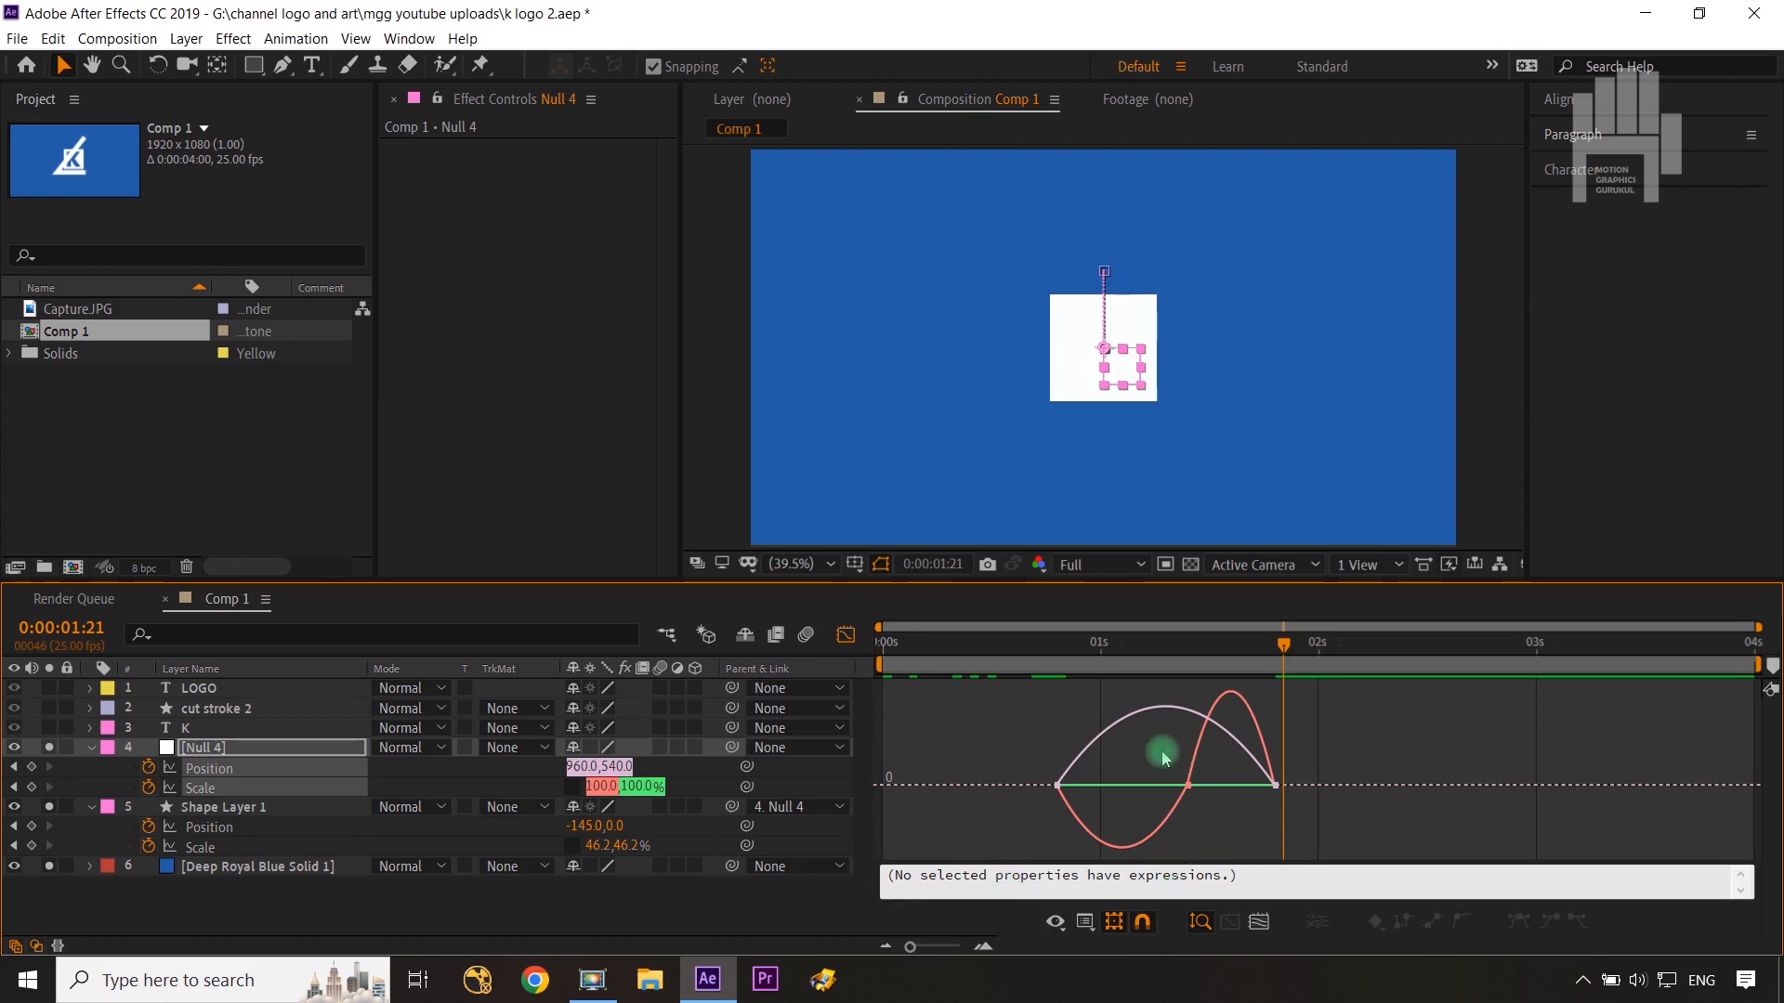
click(845, 635)
click(1325, 805)
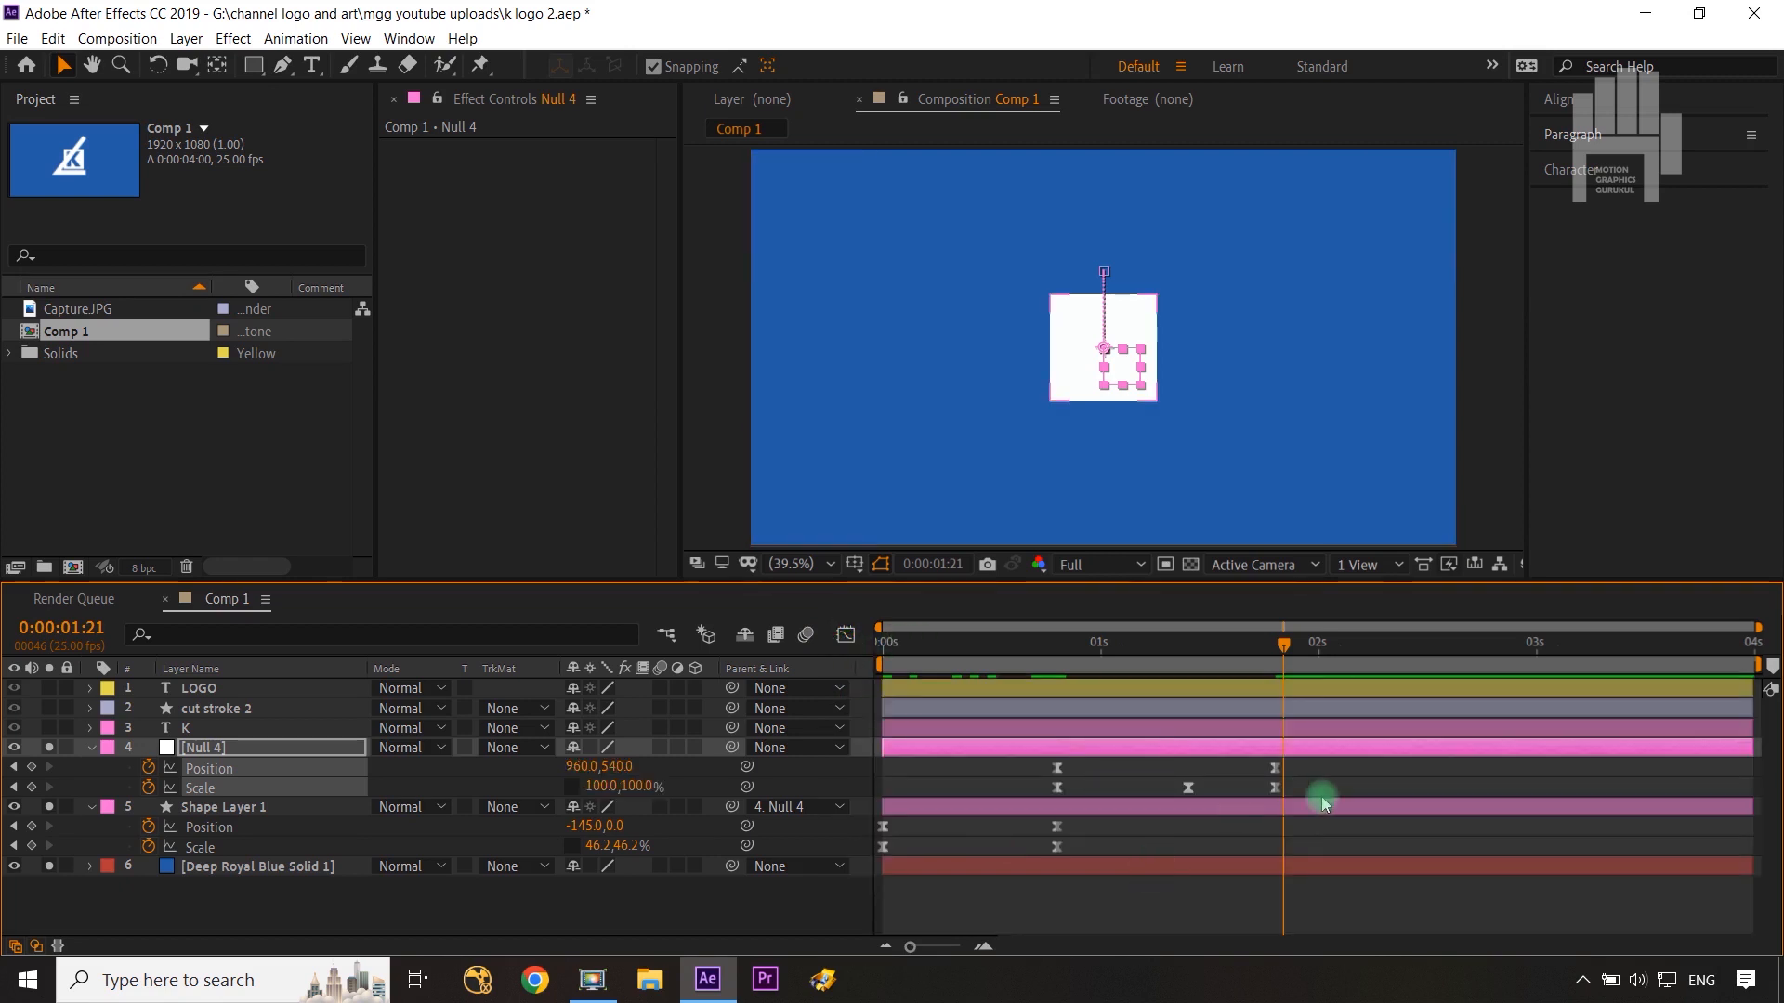
click(1044, 796)
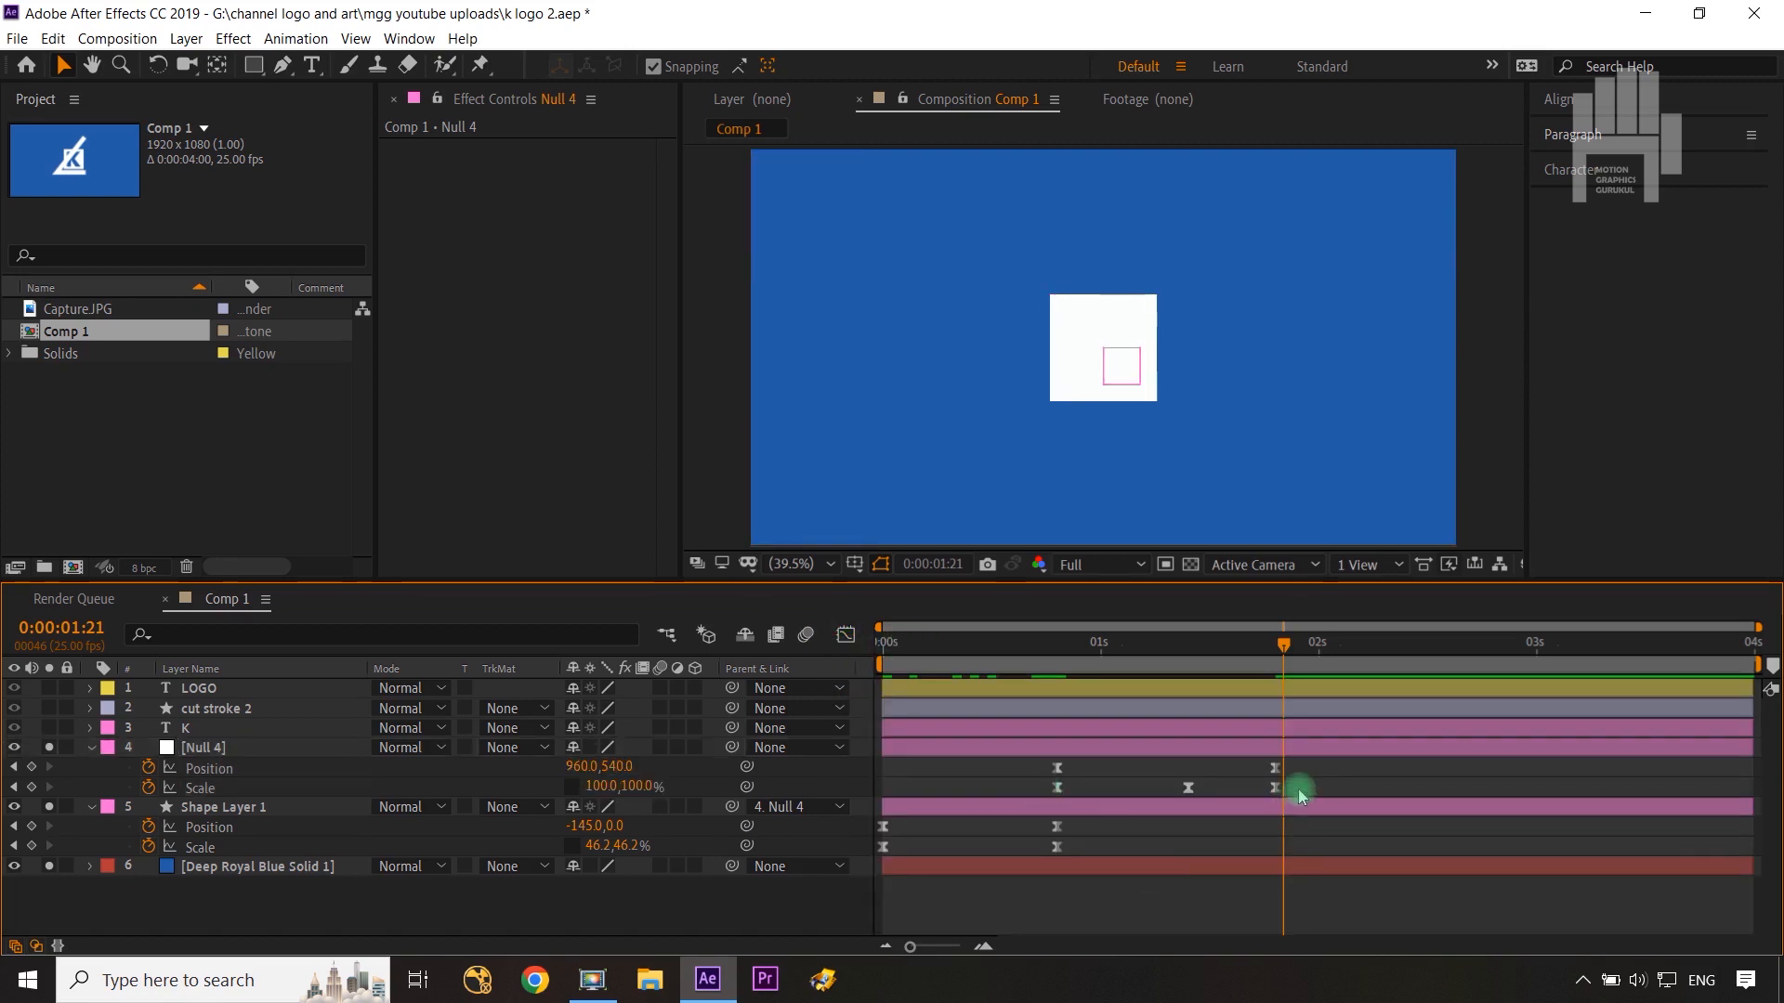
drag(1297, 789, 1035, 799)
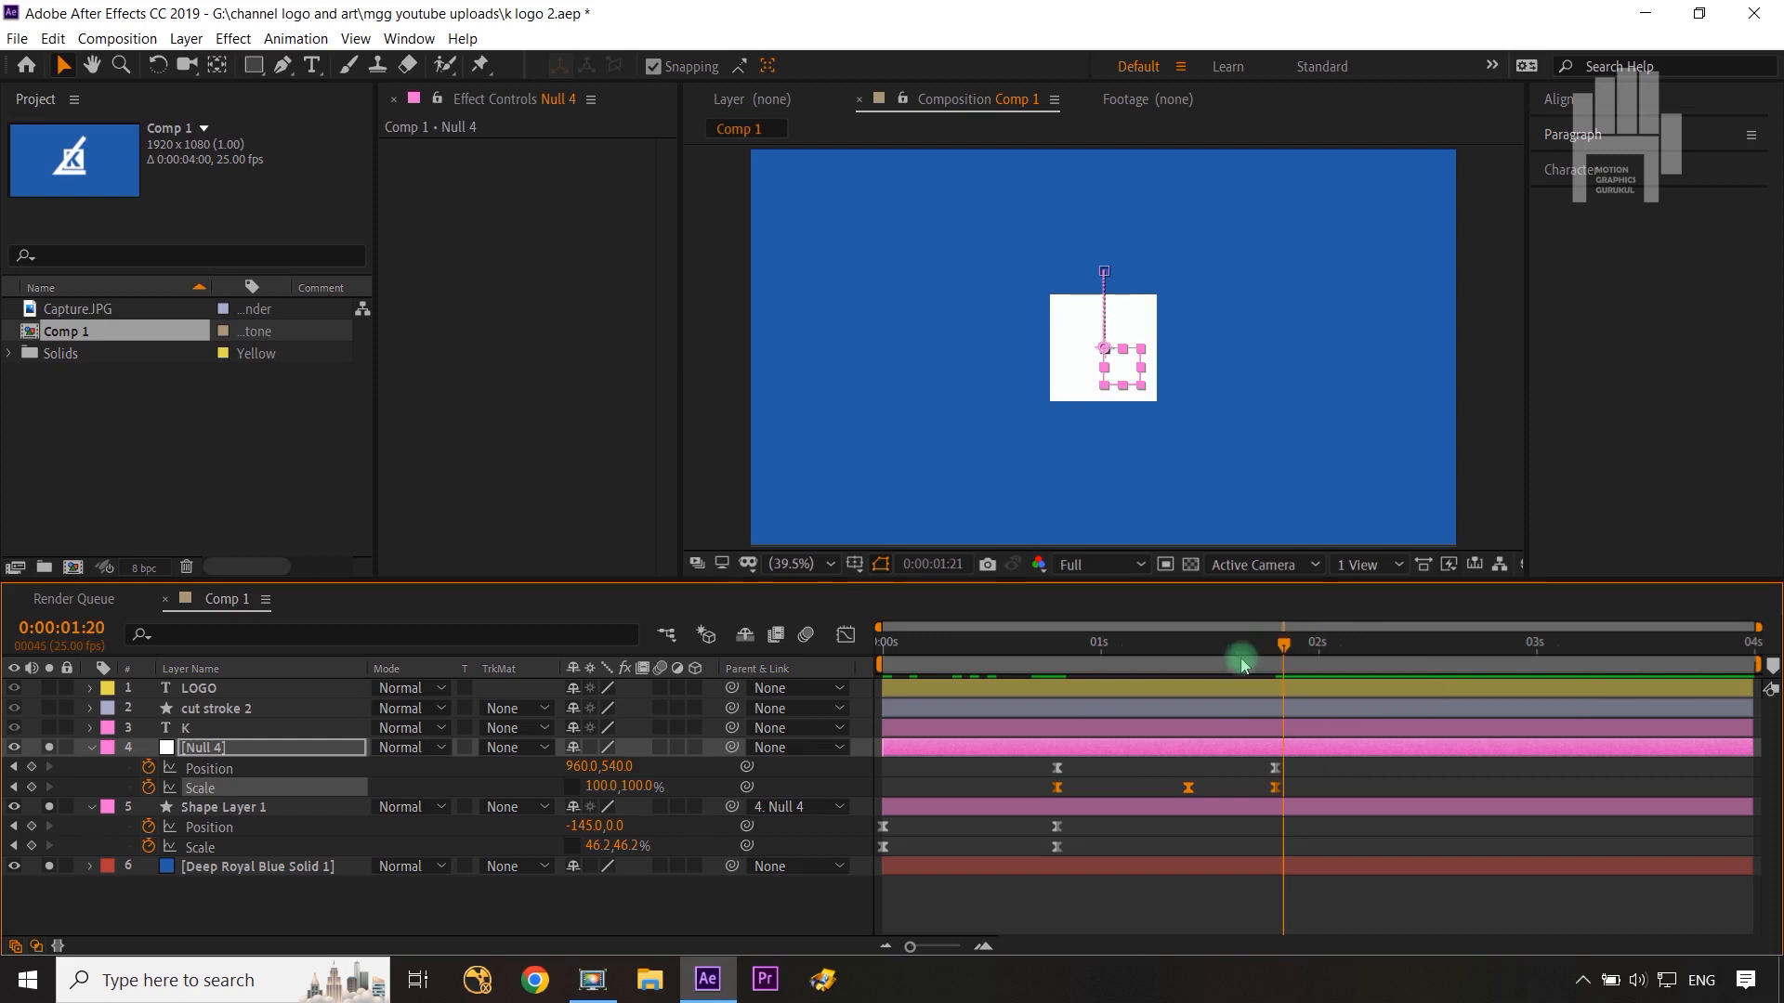
Step: Copy Null 4's Position keyframe from 0:00:01:20 and paste it at 0:00:00:20
drag(1235, 648, 1041, 681)
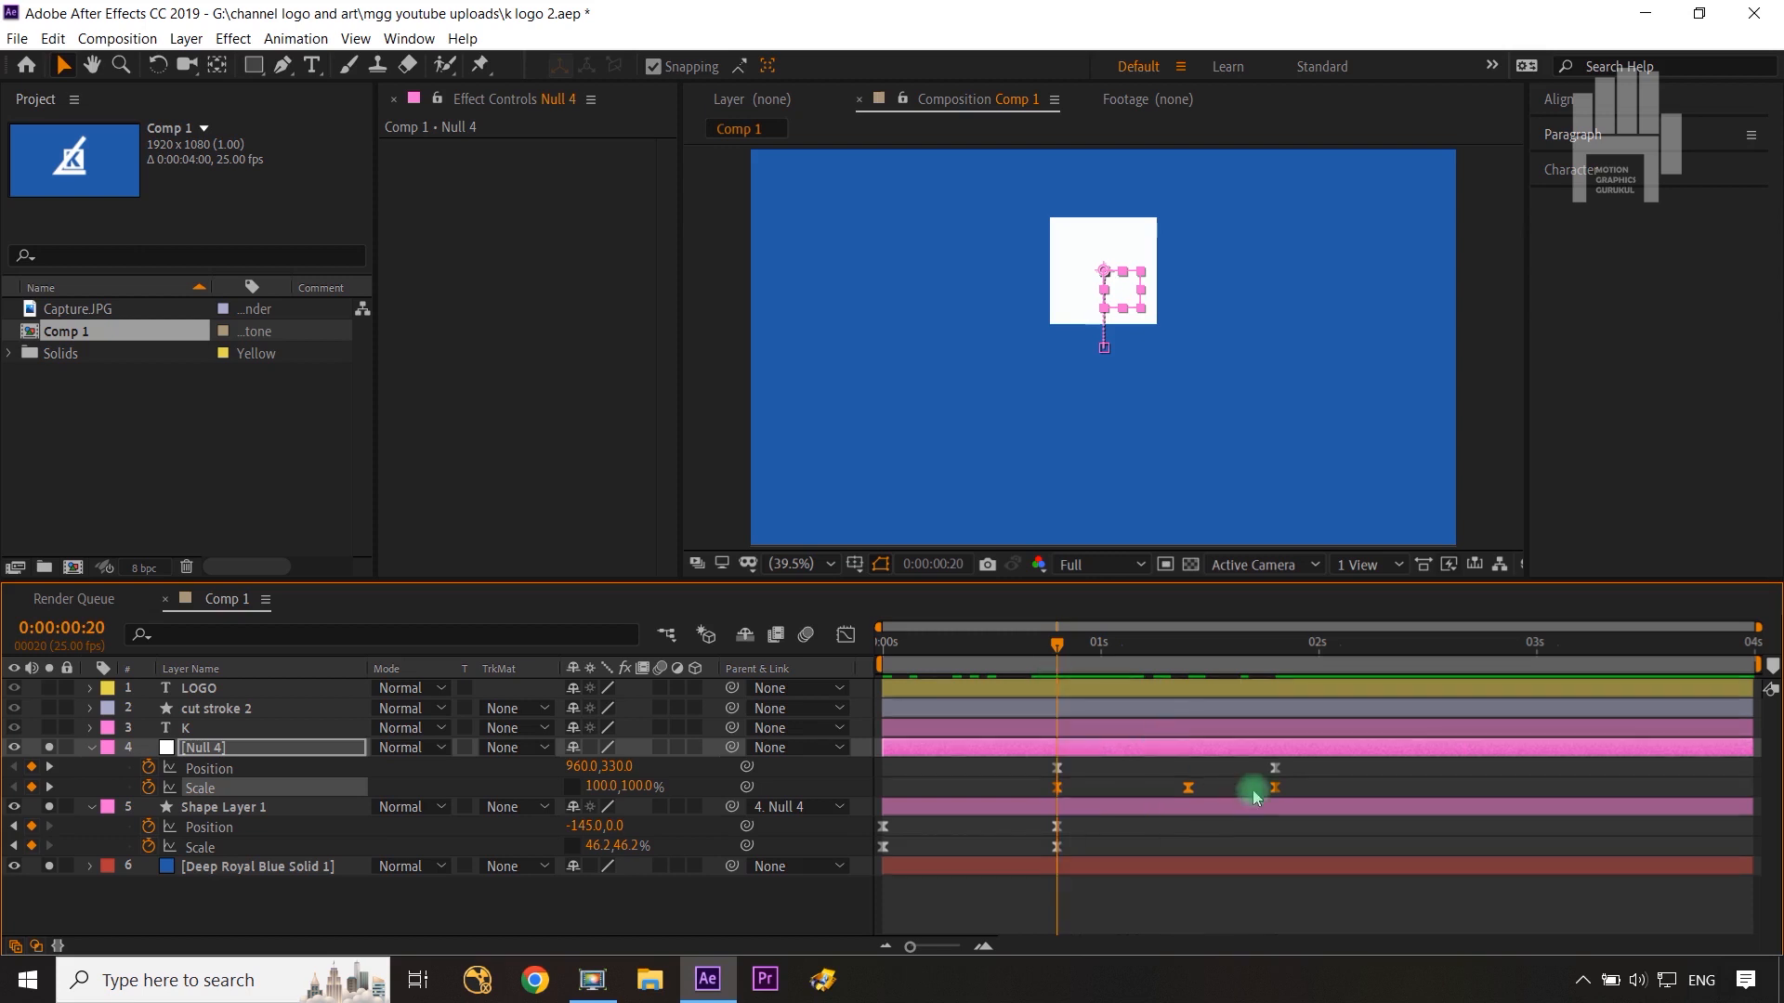
click(1278, 771)
key(ctrl+c)
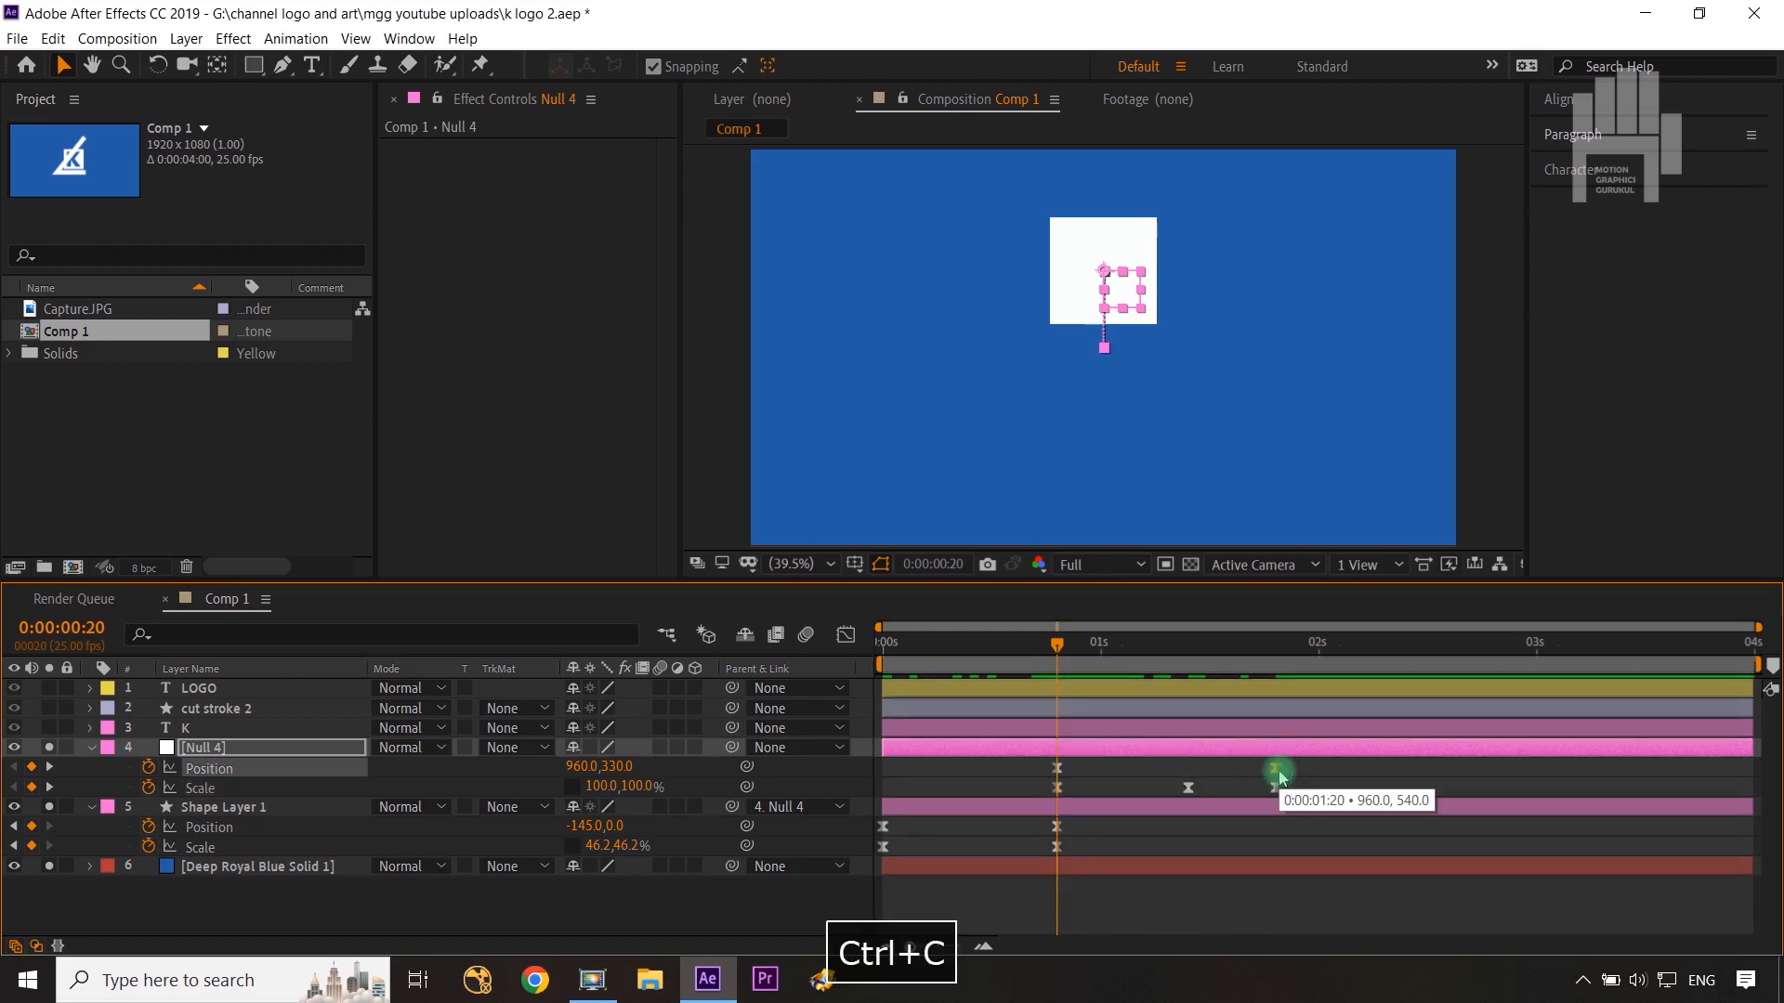
key(ctrl+v)
Step: At 0:00:01:10, set Null 4's Position to 960,304
drag(1062, 646, 1188, 646)
drag(620, 769, 316, 796)
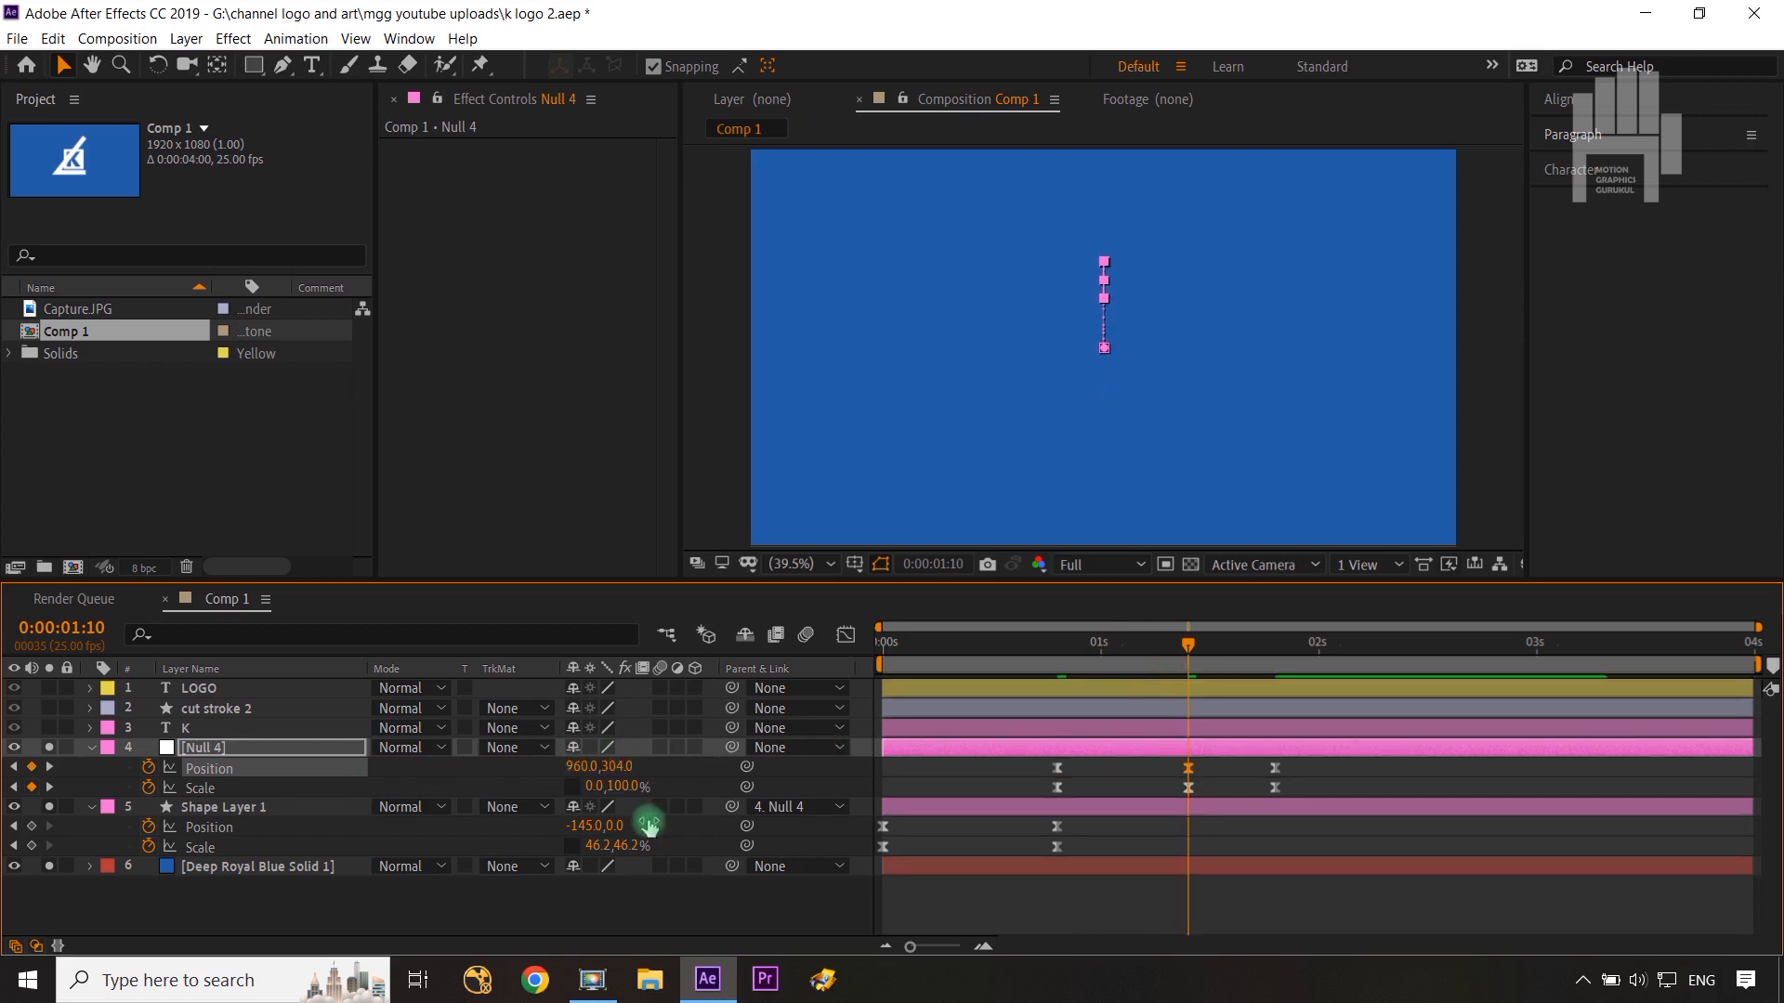
Step: Select all of Null 4's keyframes and apply Easy Ease again
drag(1192, 656, 1275, 671)
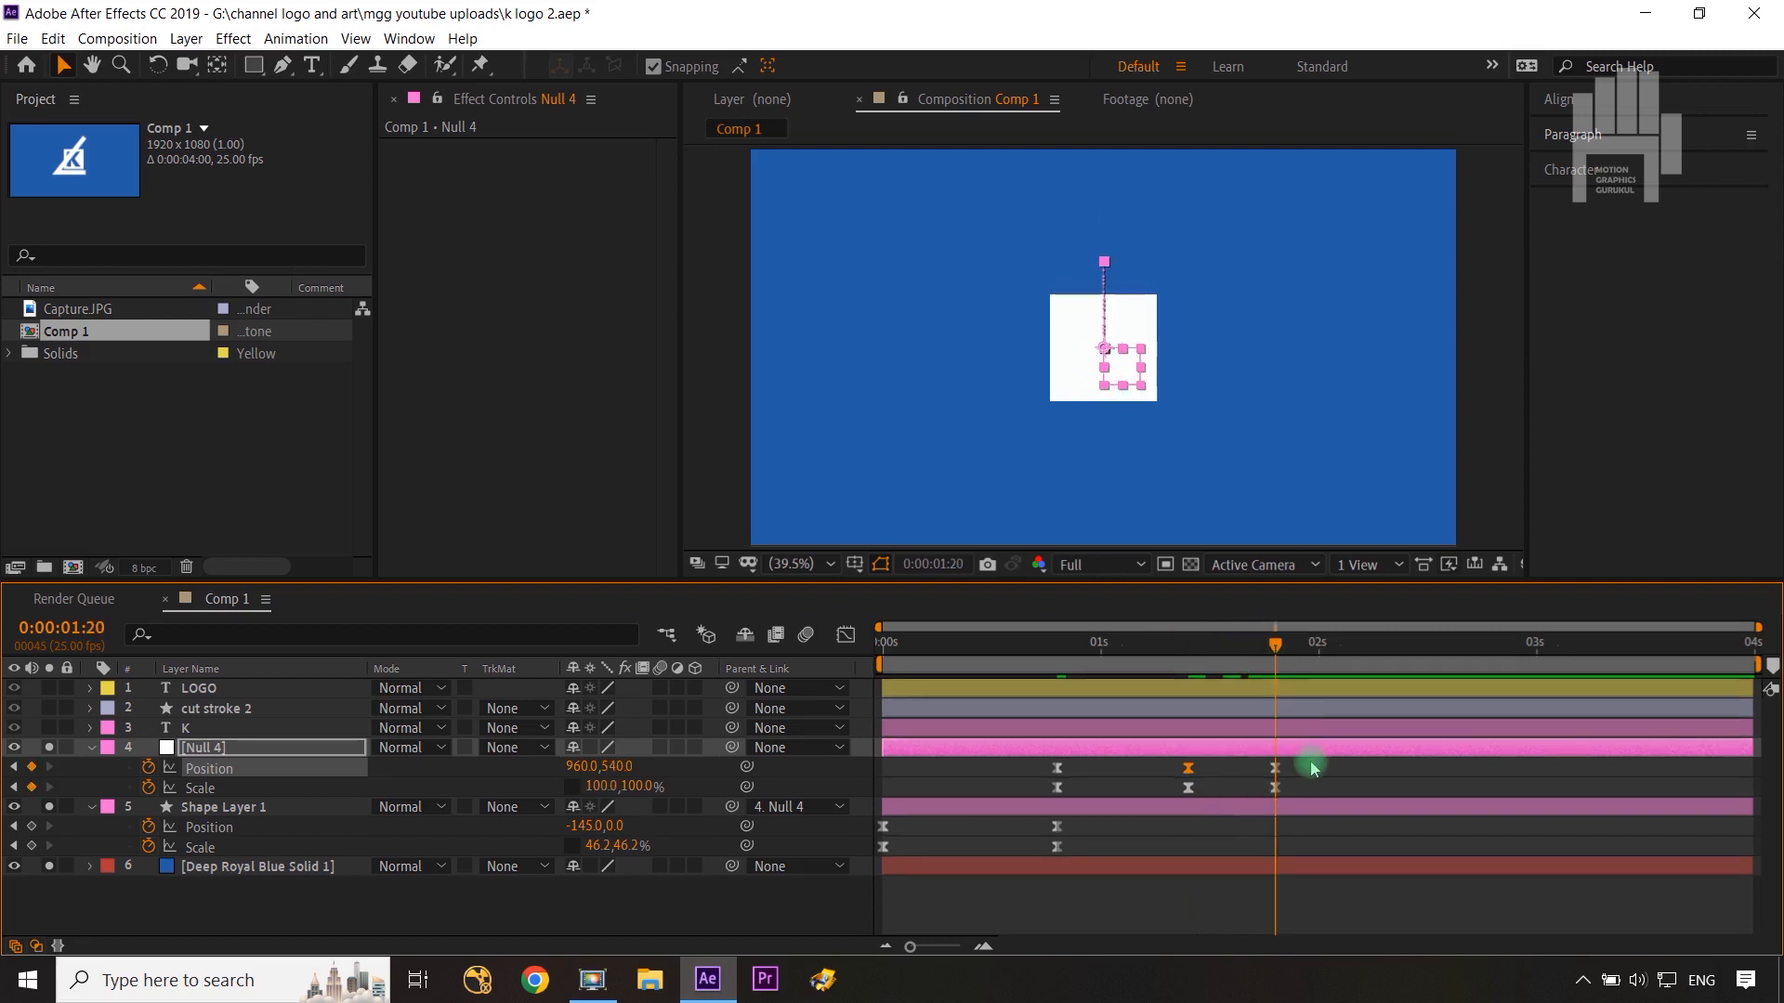
drag(1327, 751, 1031, 791)
key(F9)
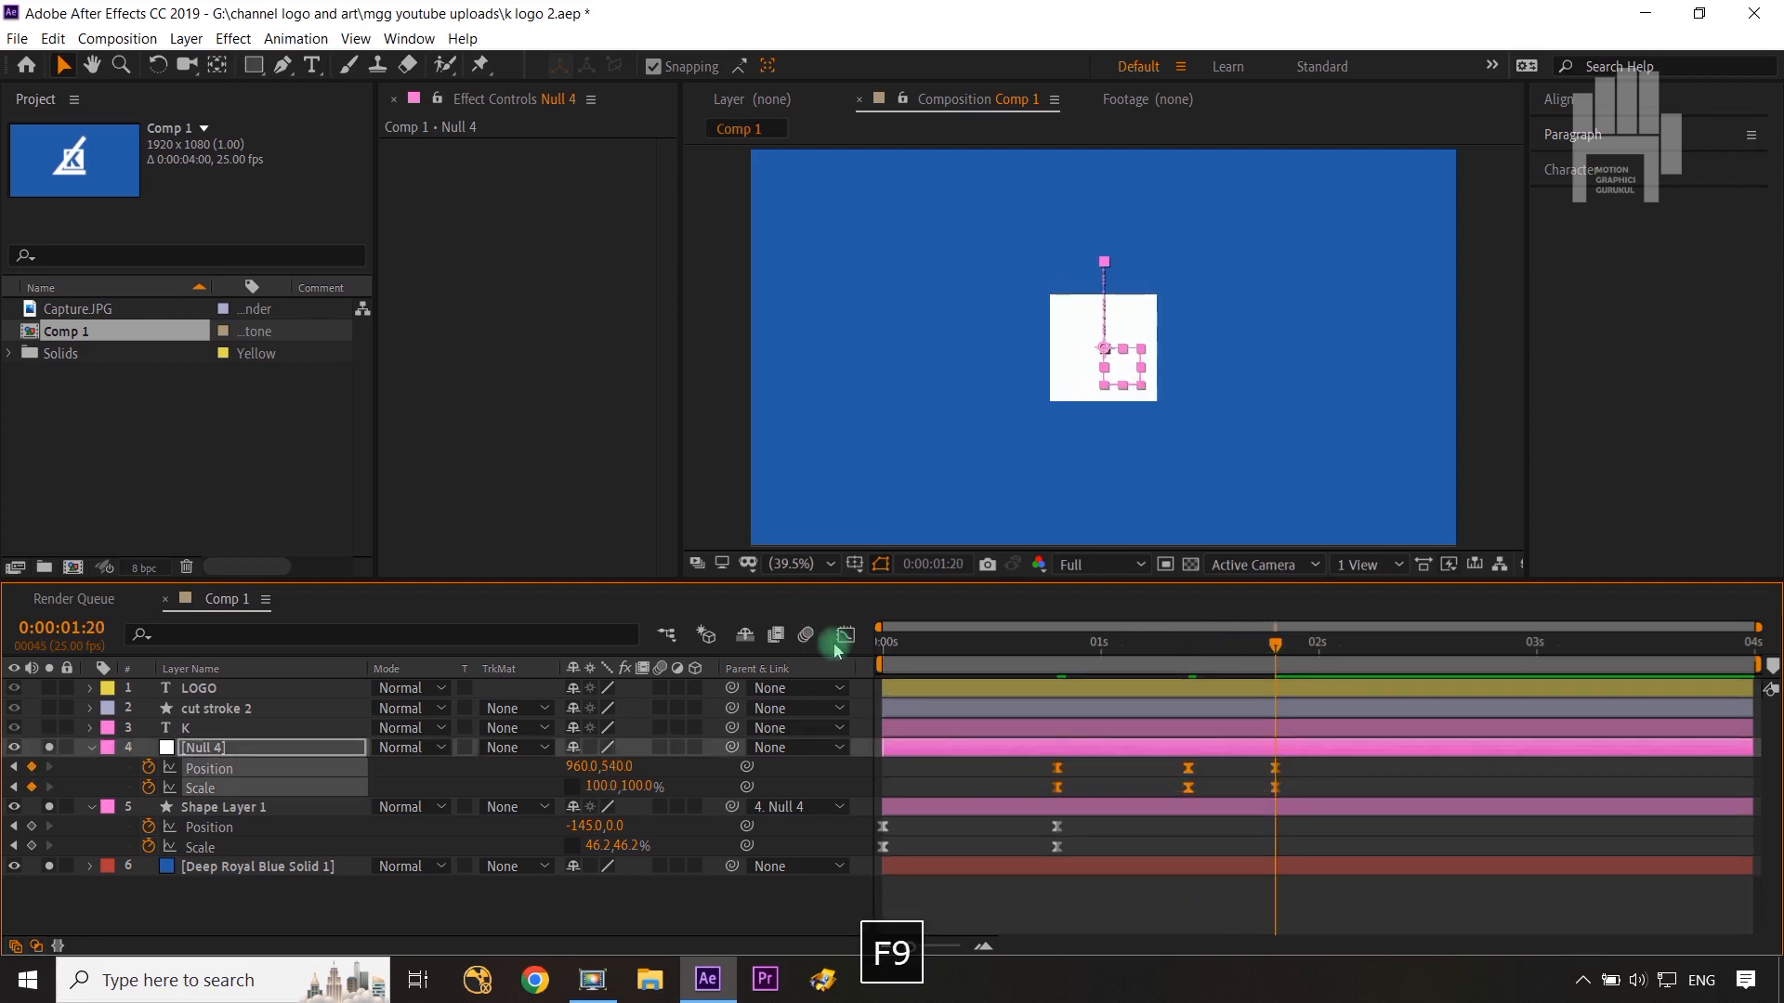
Step: Adjust the speed curve of Null 4's keyframes in the Graph Editor
click(846, 635)
drag(1137, 791, 1232, 812)
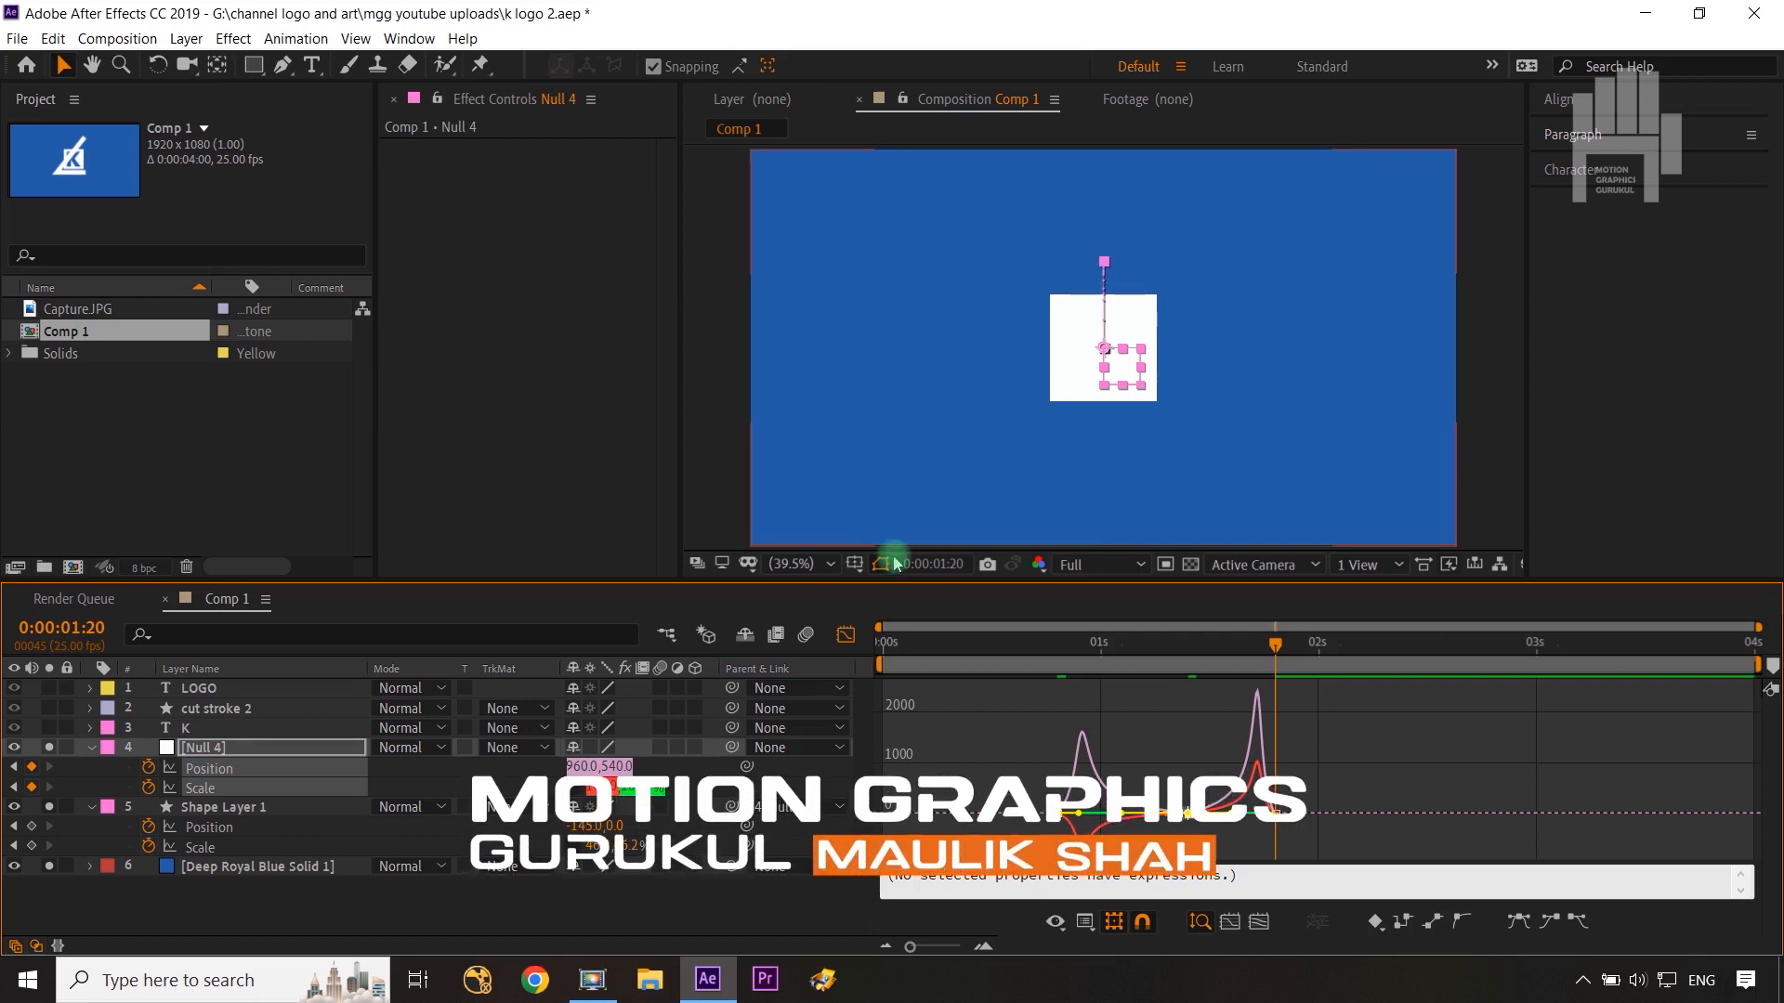
click(847, 636)
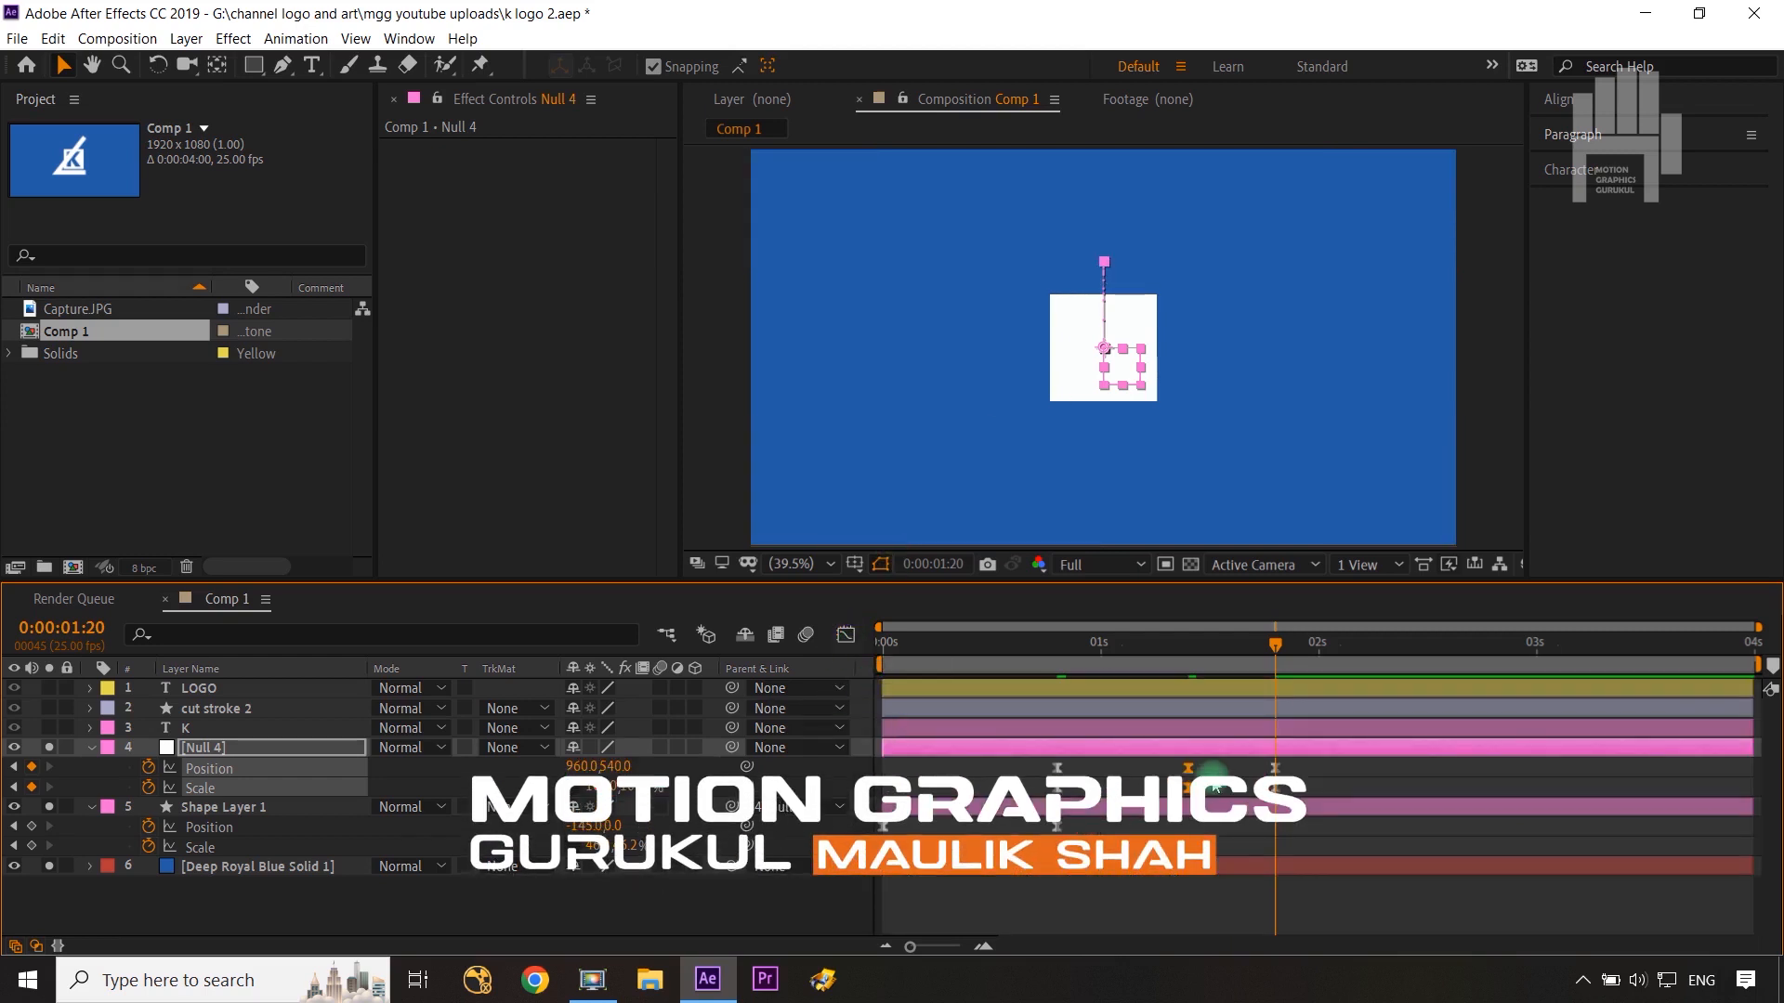
Step: Move all of Null 4's keyframes about 15 frames earlier, ending at 0:00:01:05
drag(1299, 766, 928, 788)
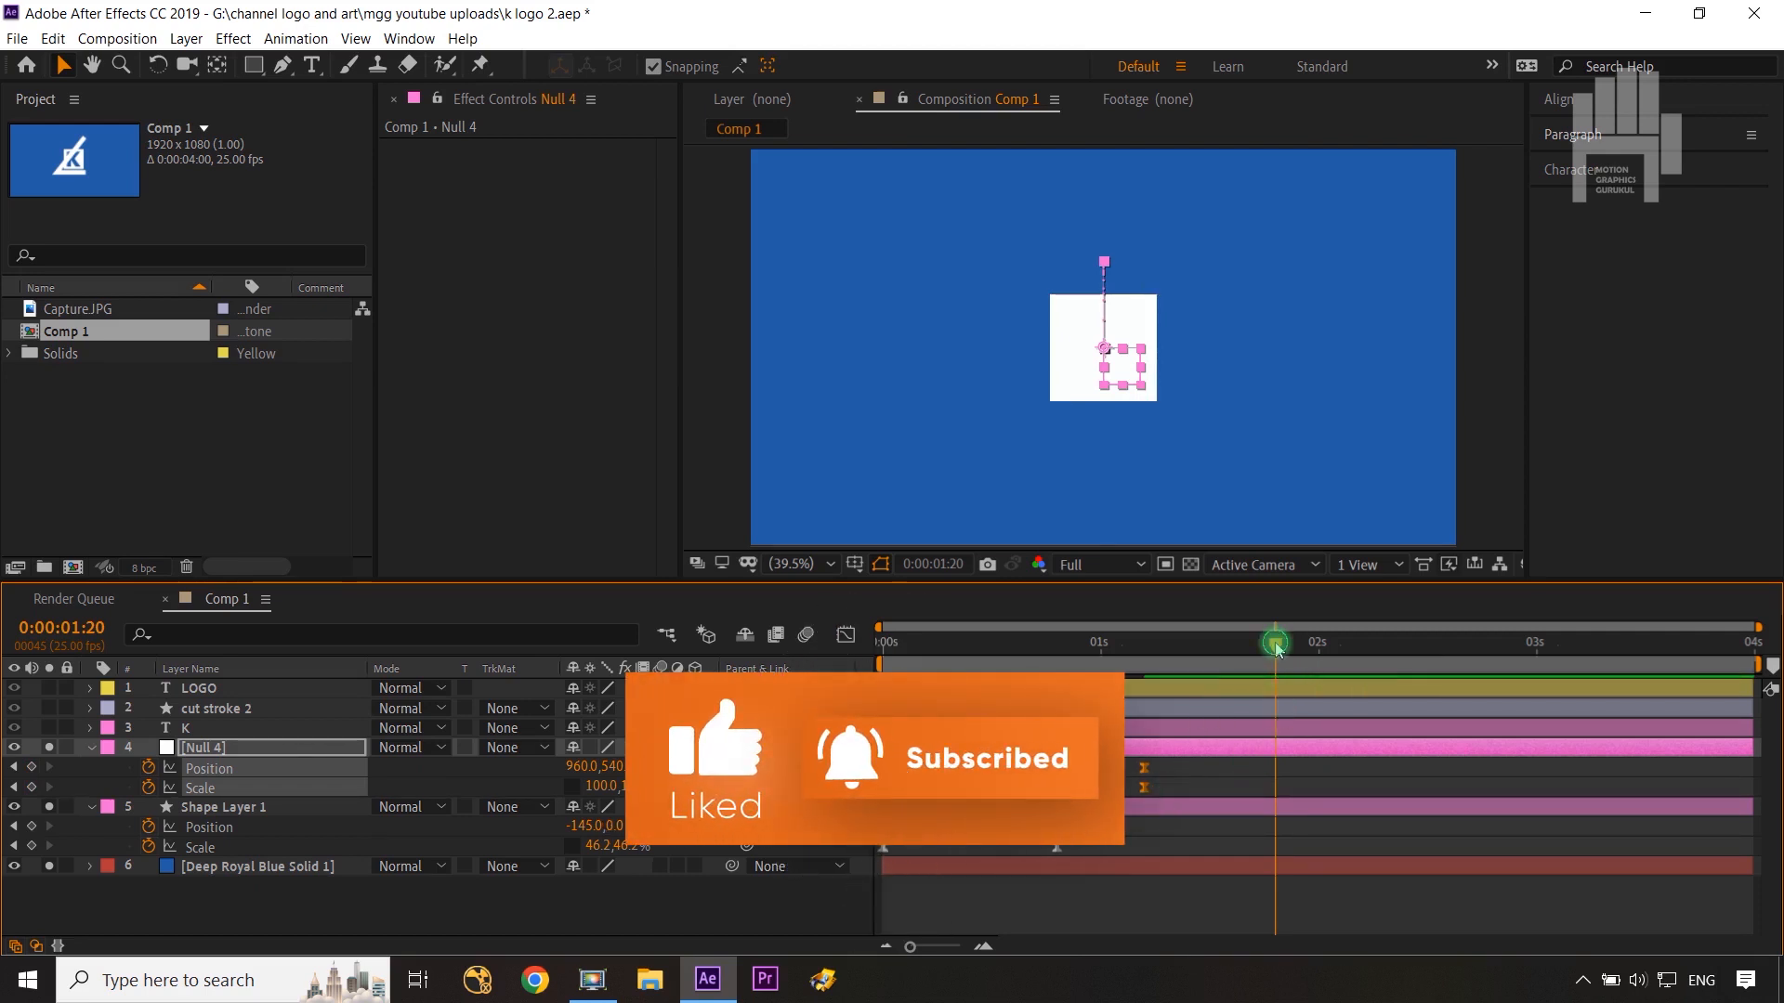
drag(1274, 641, 1056, 684)
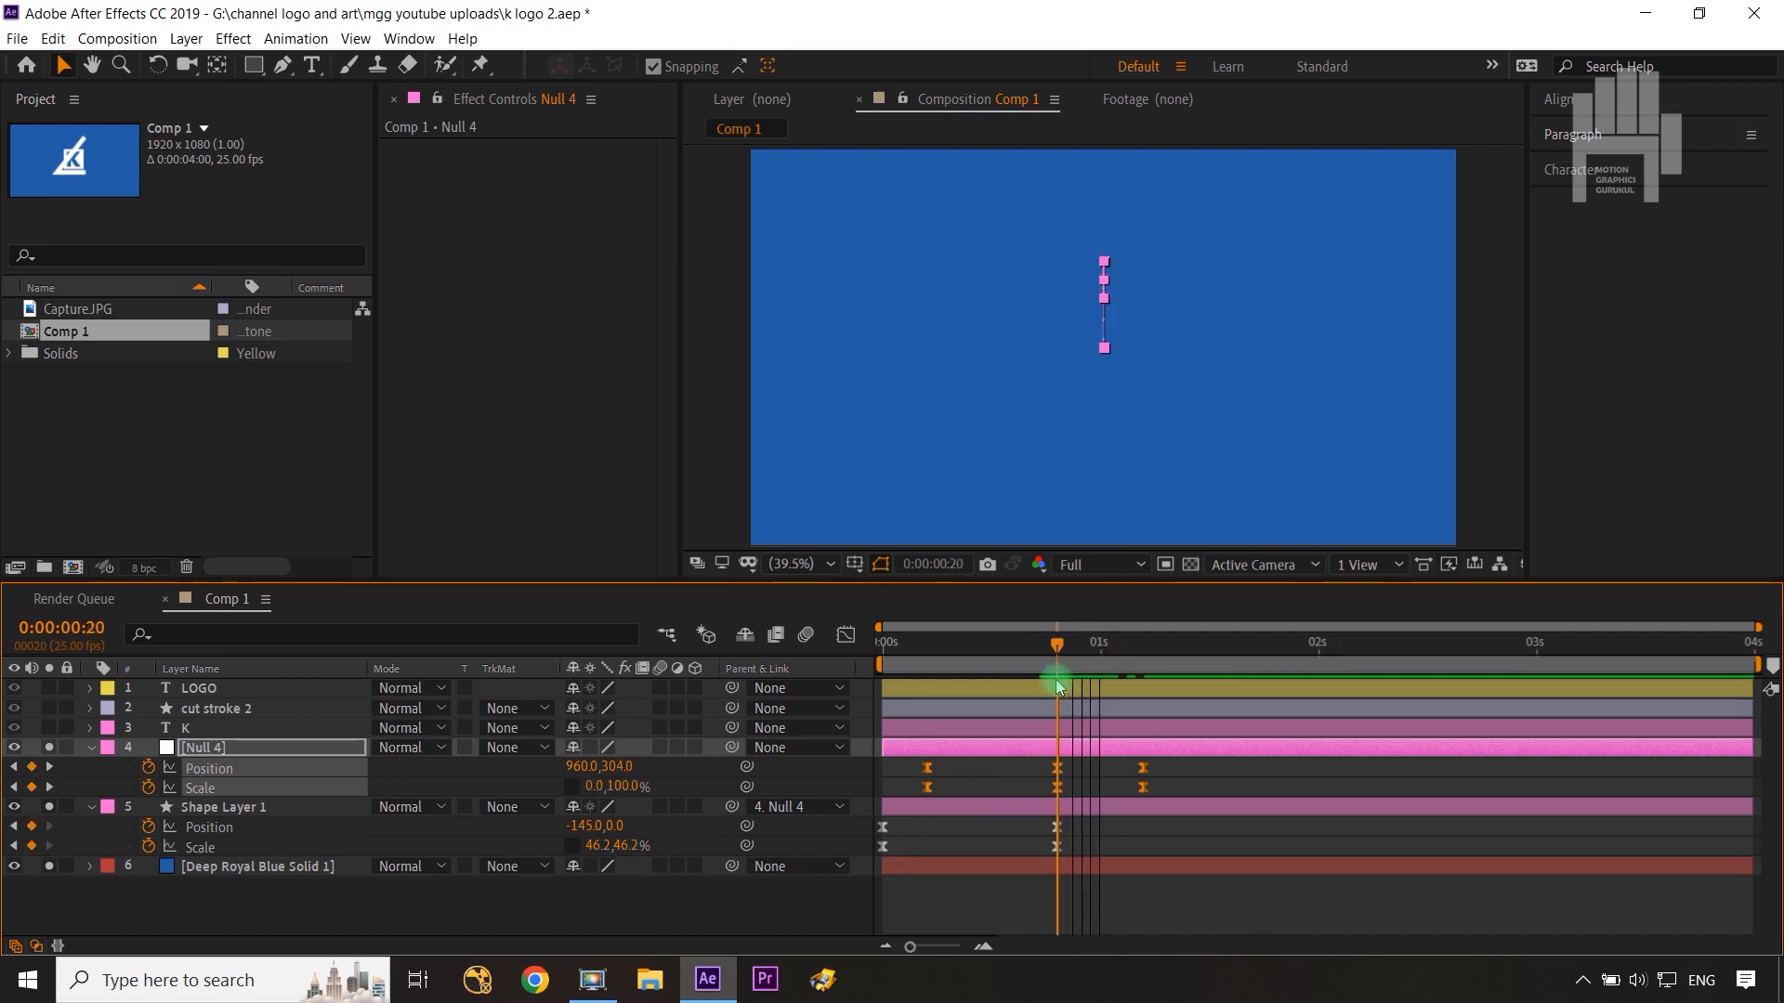
Step: Make the K layer visible and reveal its Position and Scale properties
click(246, 729)
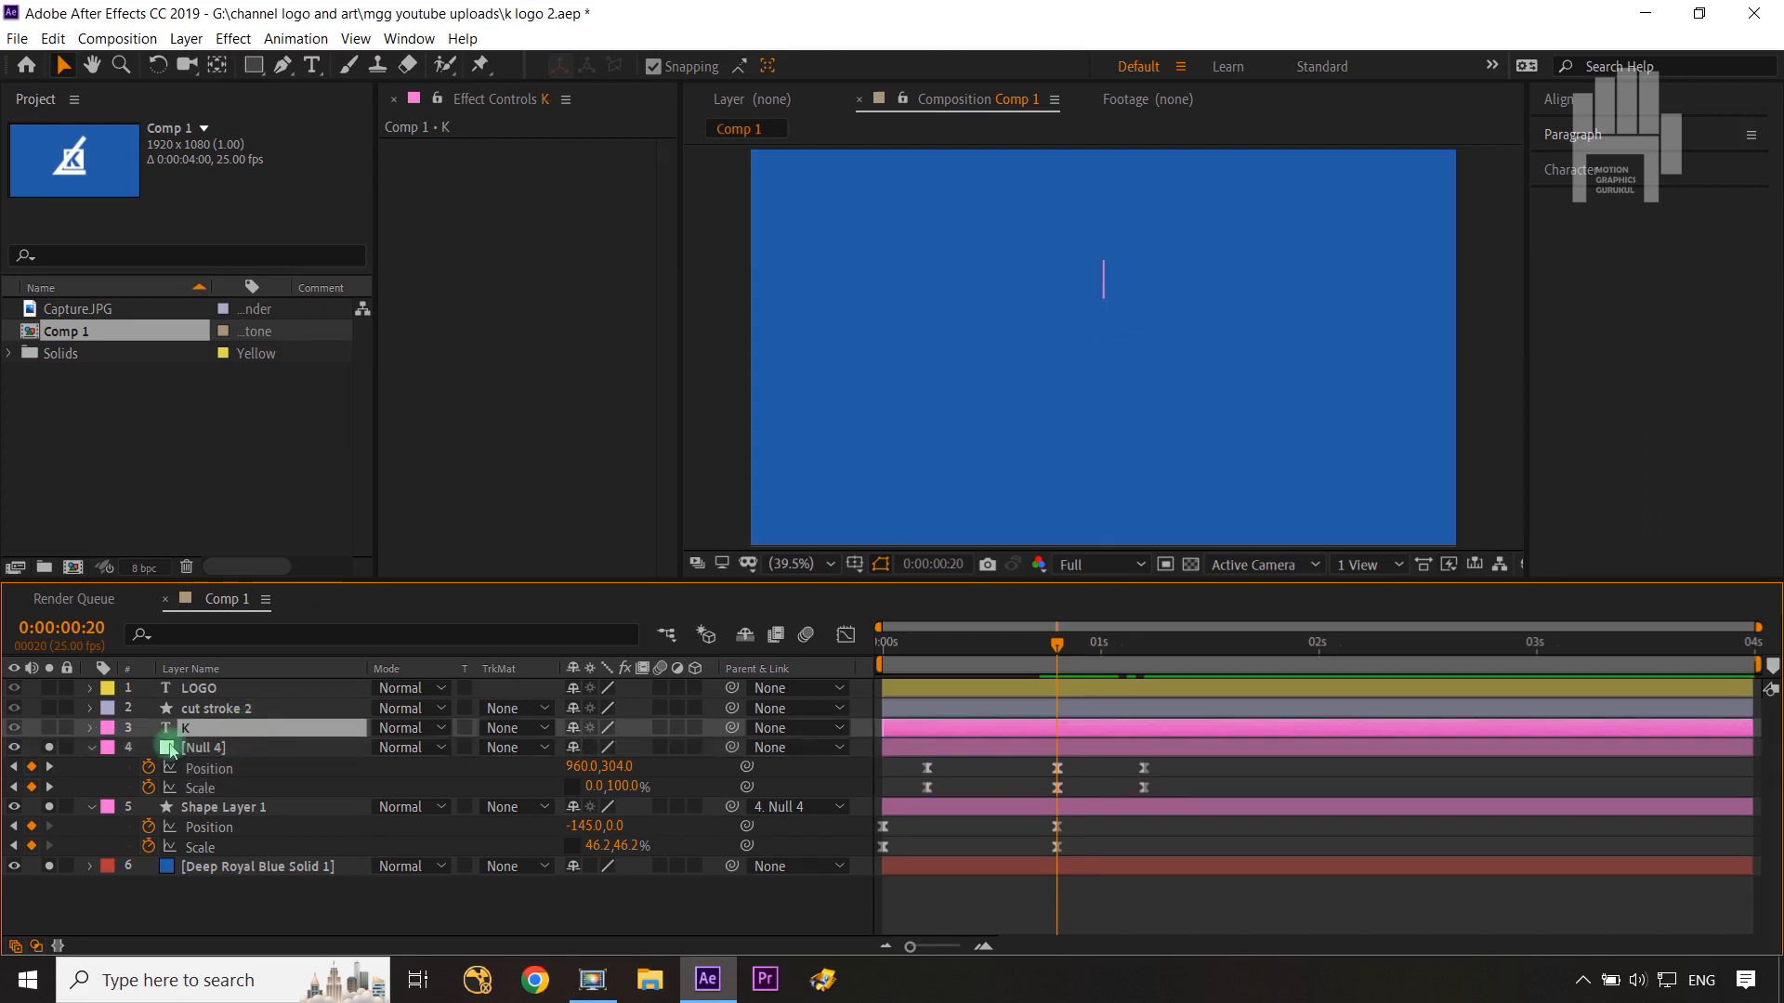
click(48, 728)
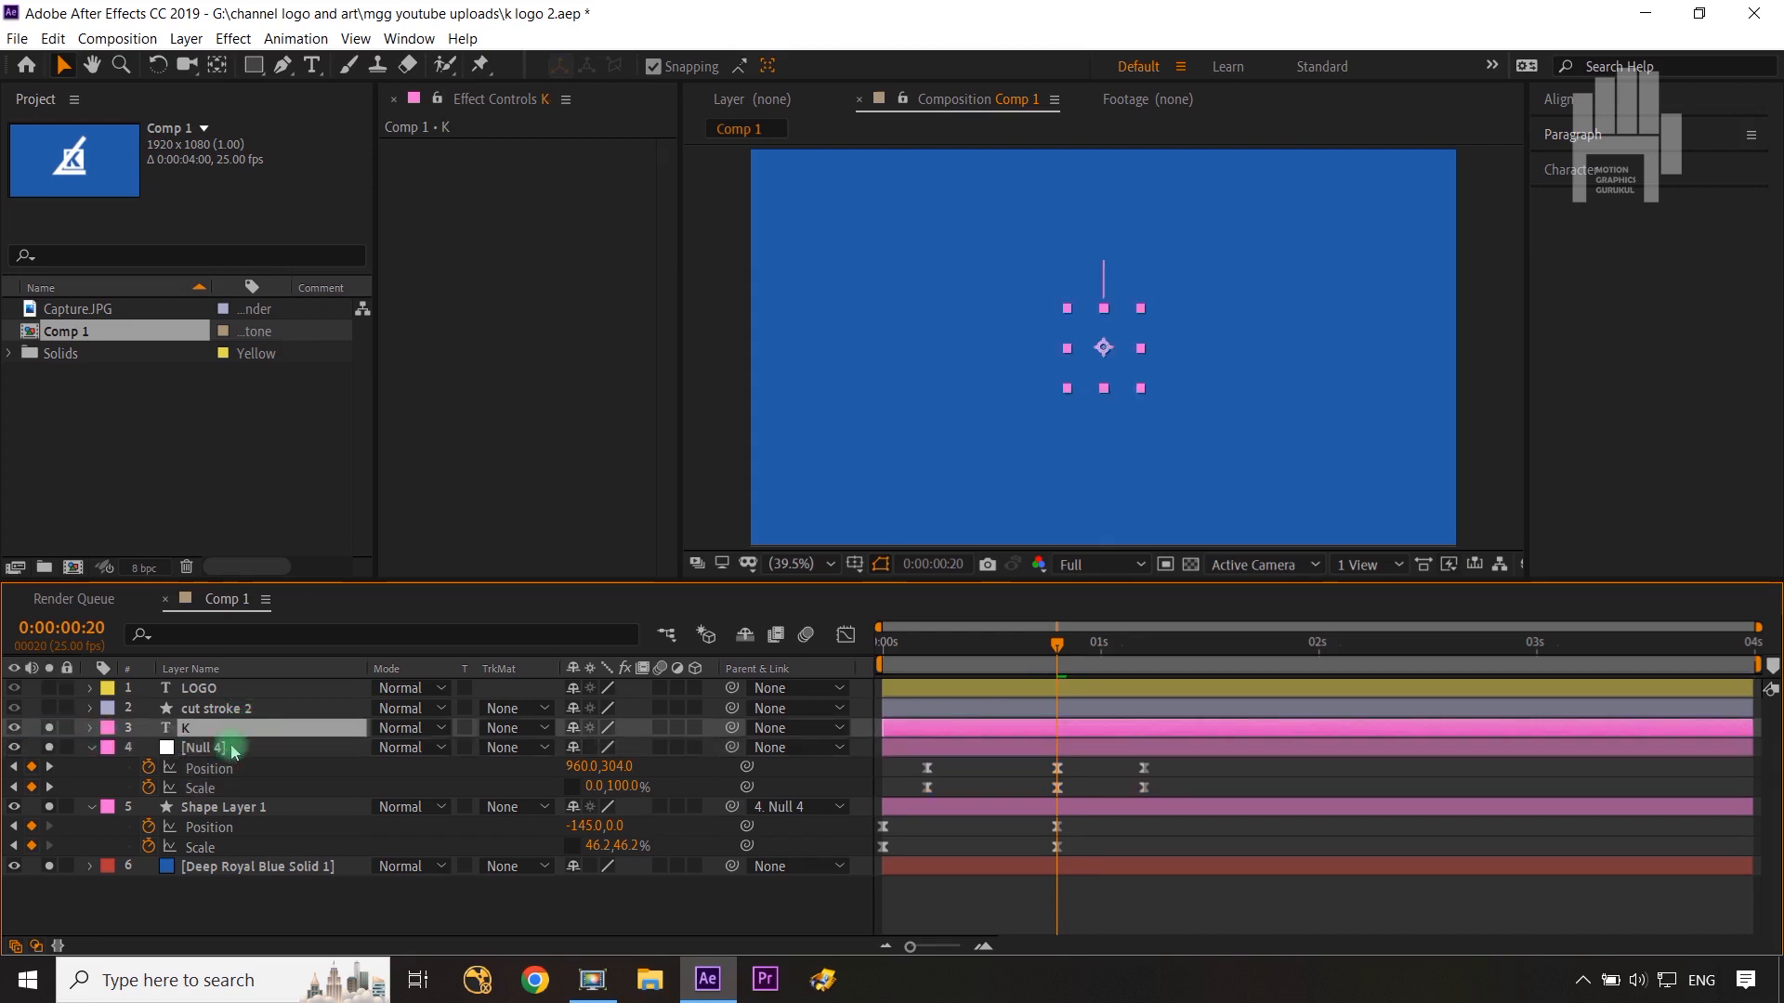
key(p)
key(shift+s)
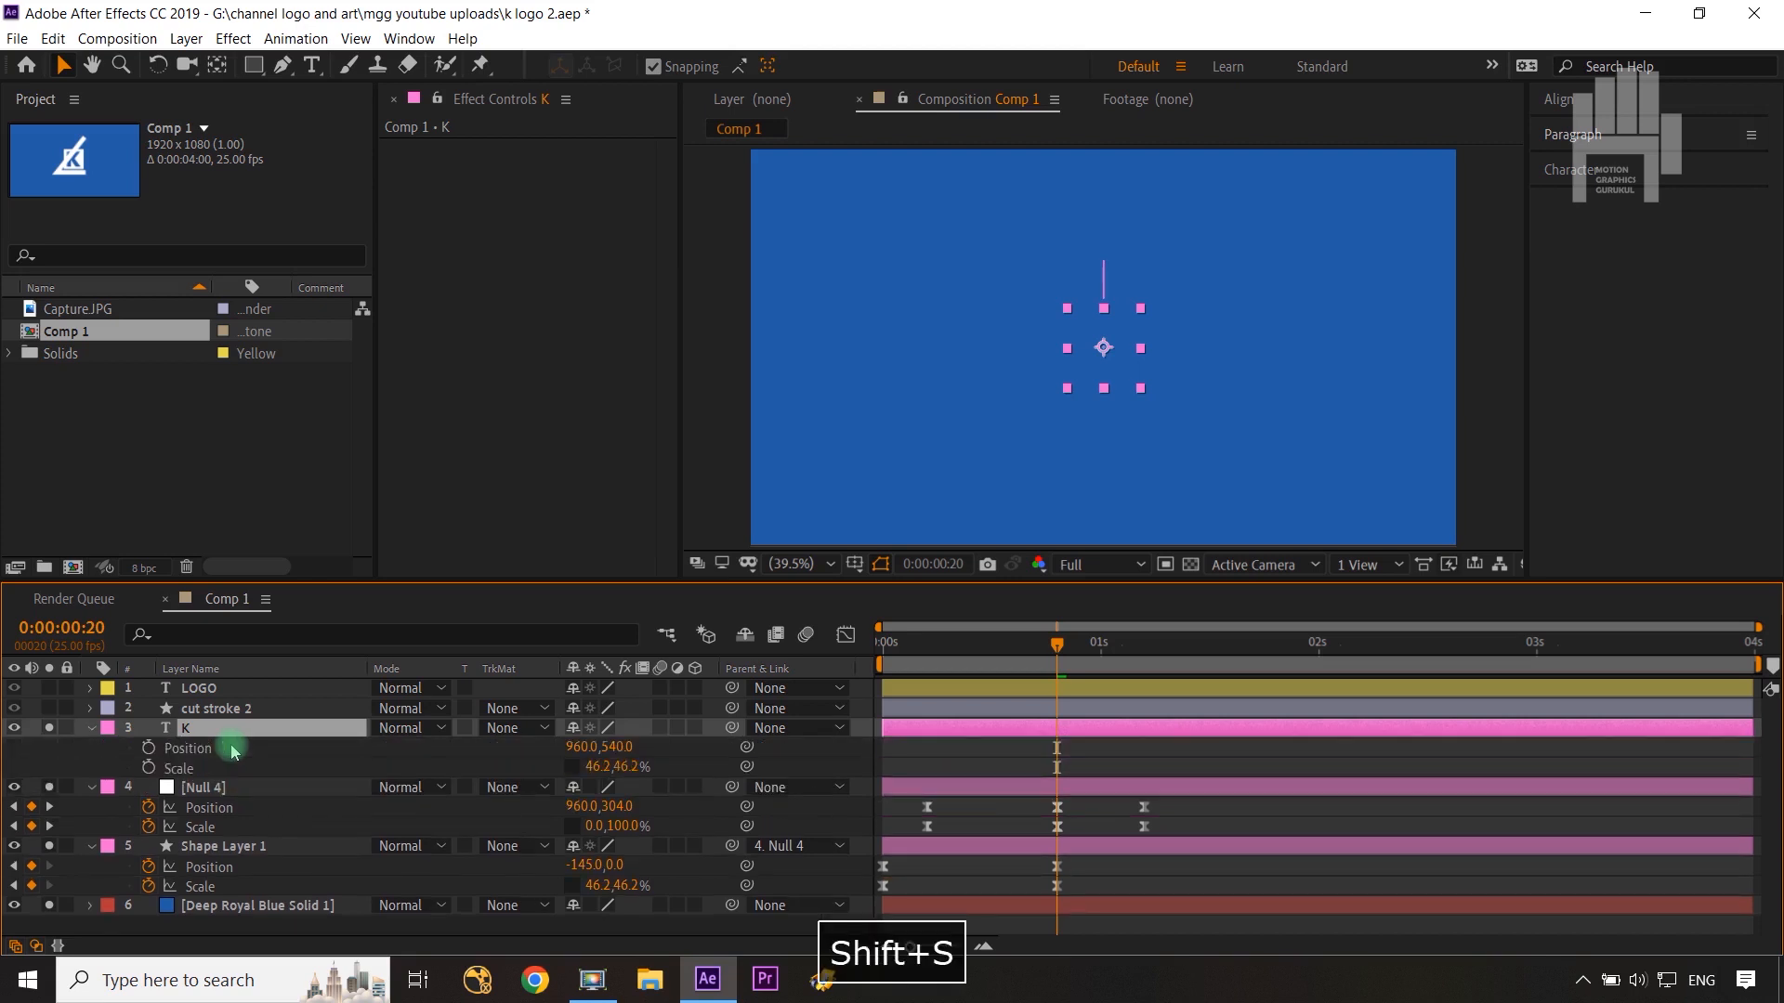
Step: Keyframe K's Position and Scale and move those keyframes to 0:00:01:05
click(148, 748)
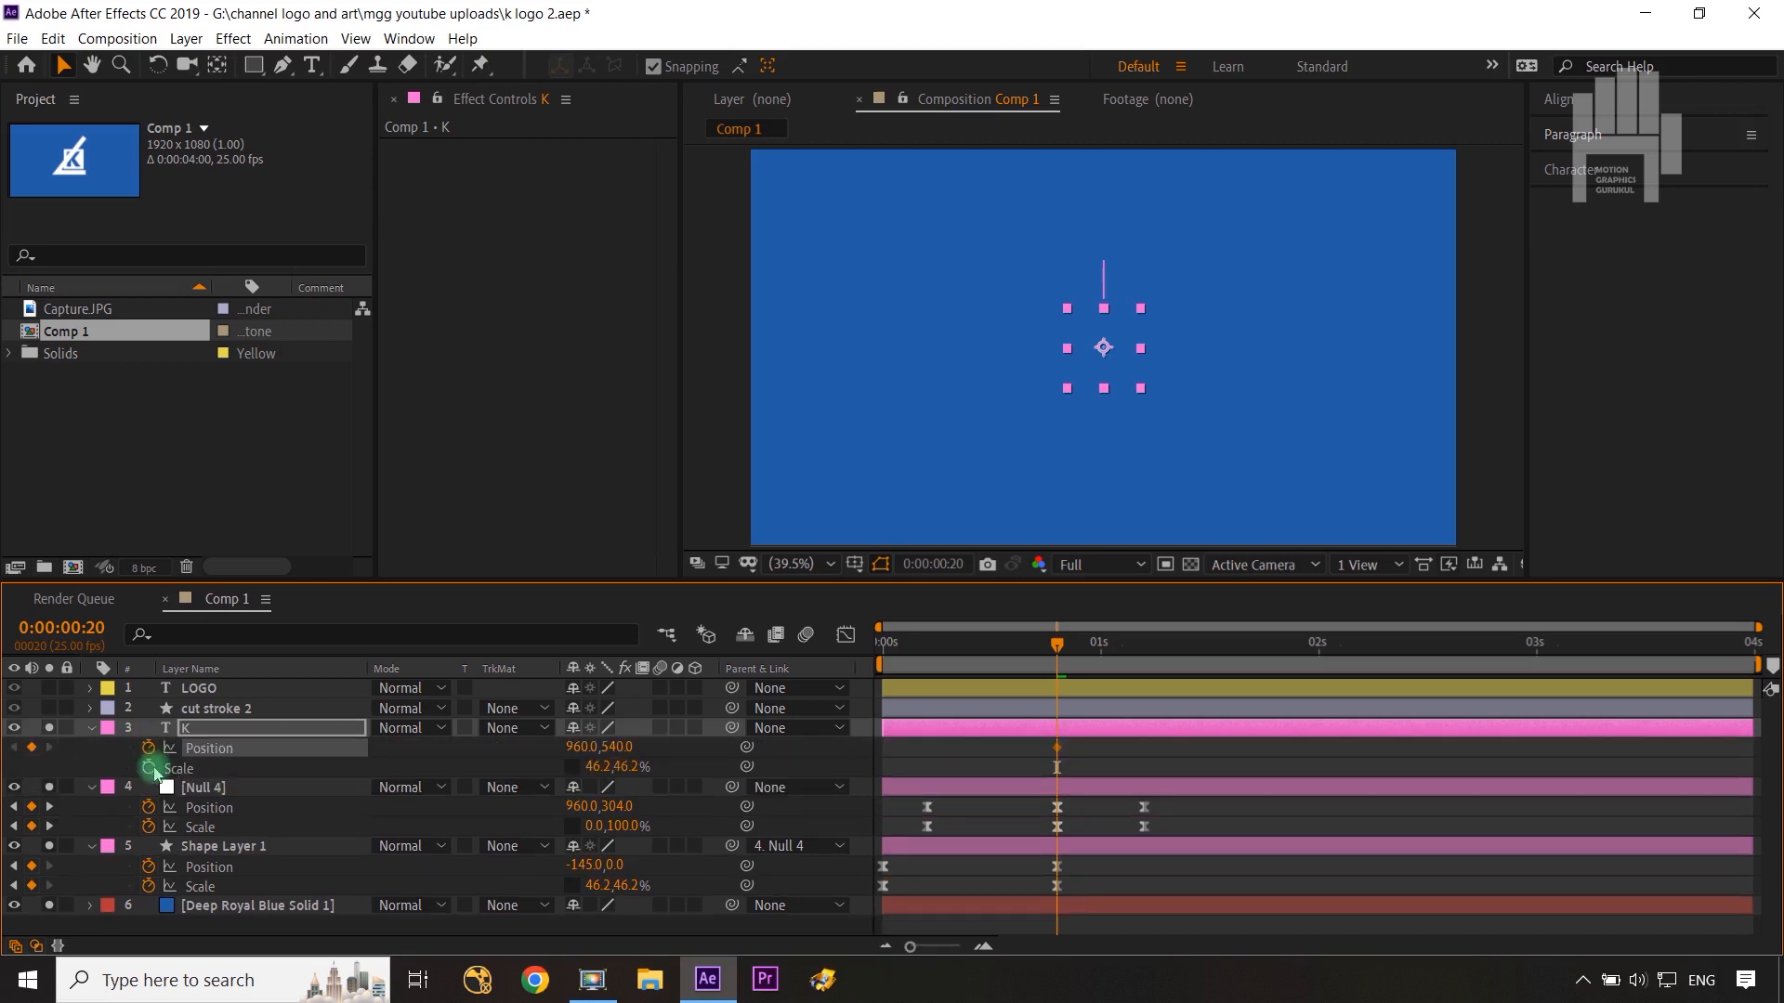
click(149, 768)
drag(1078, 747, 1135, 750)
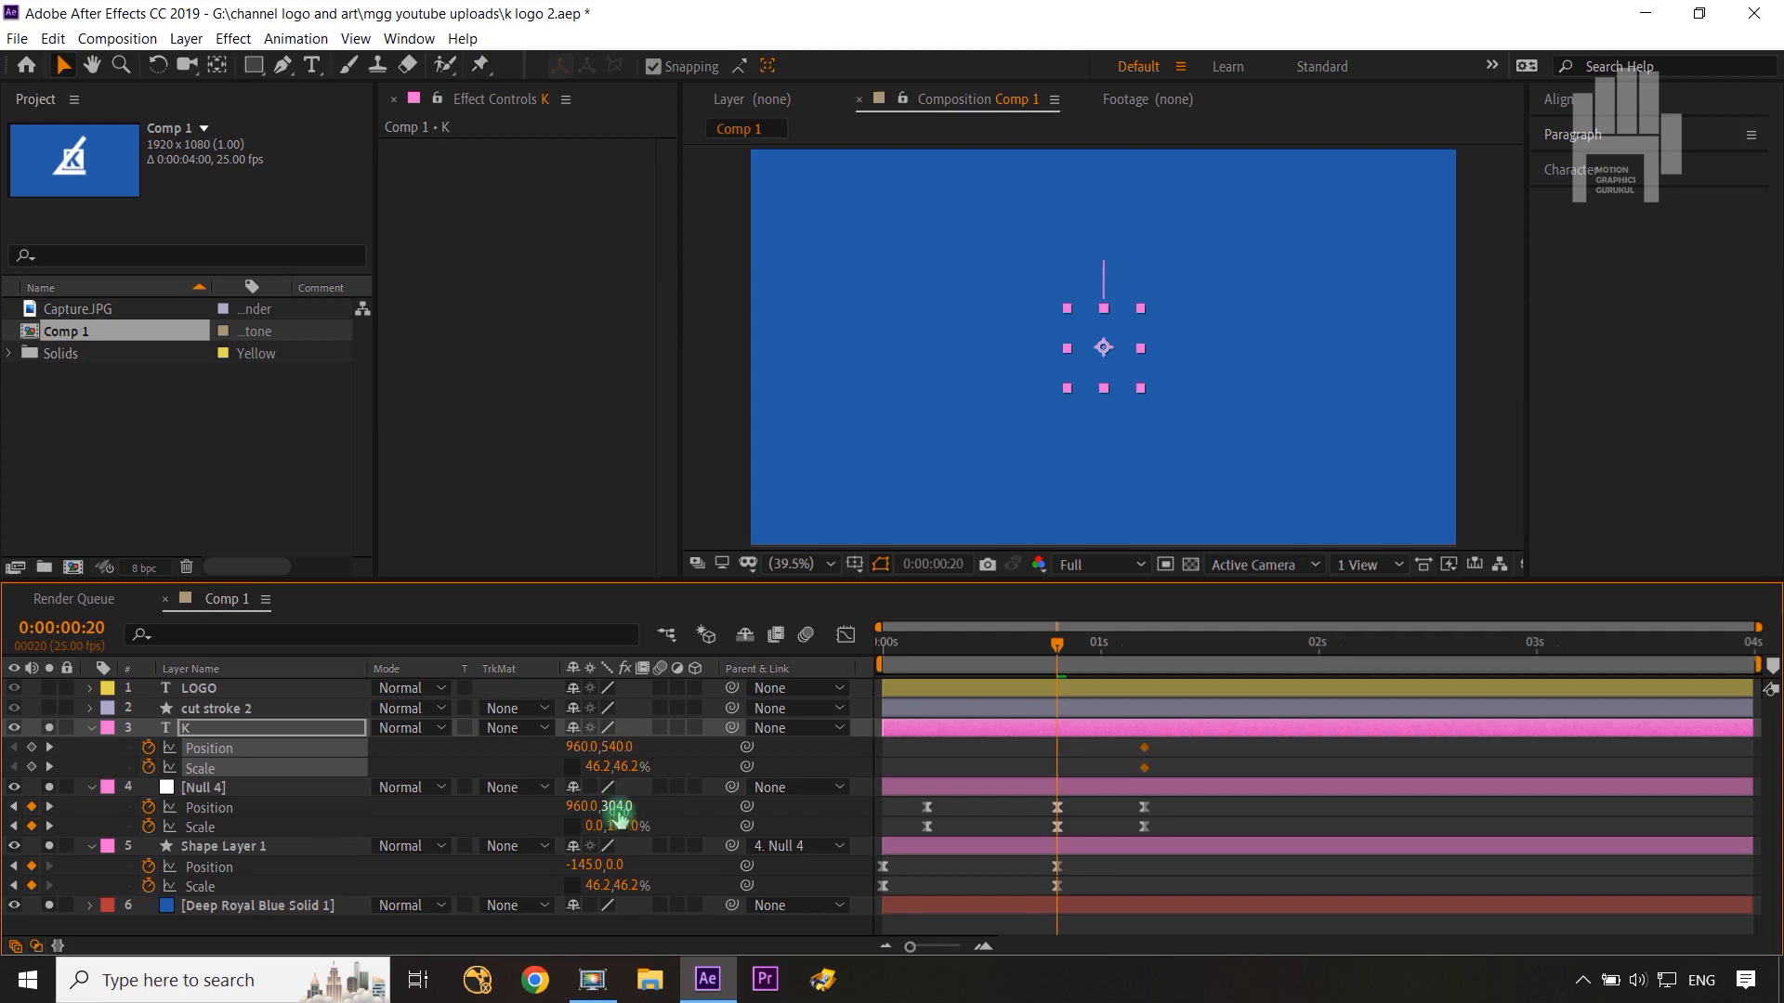
Step: Copy Null 4's Position Y value of 304 into K's Position and set K's Scale width to 0%, keyframing both at 0:00:00:20
key(ctrl+c)
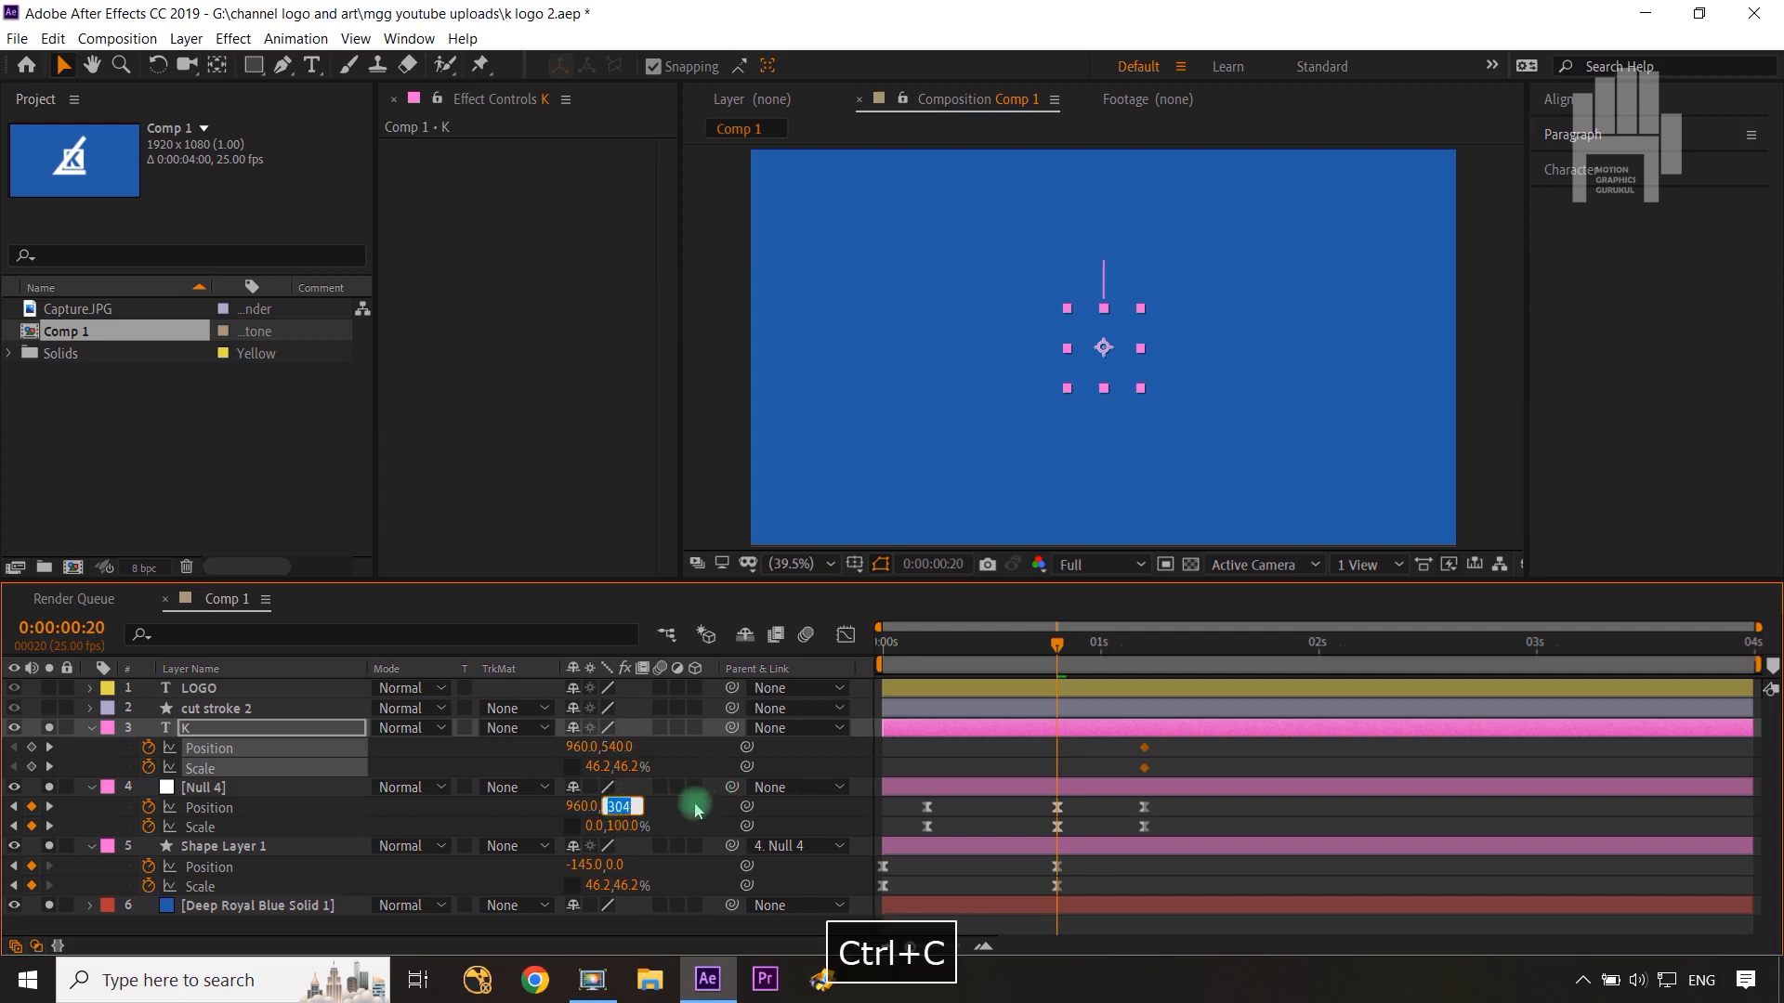
click(630, 767)
key(ctrl+v)
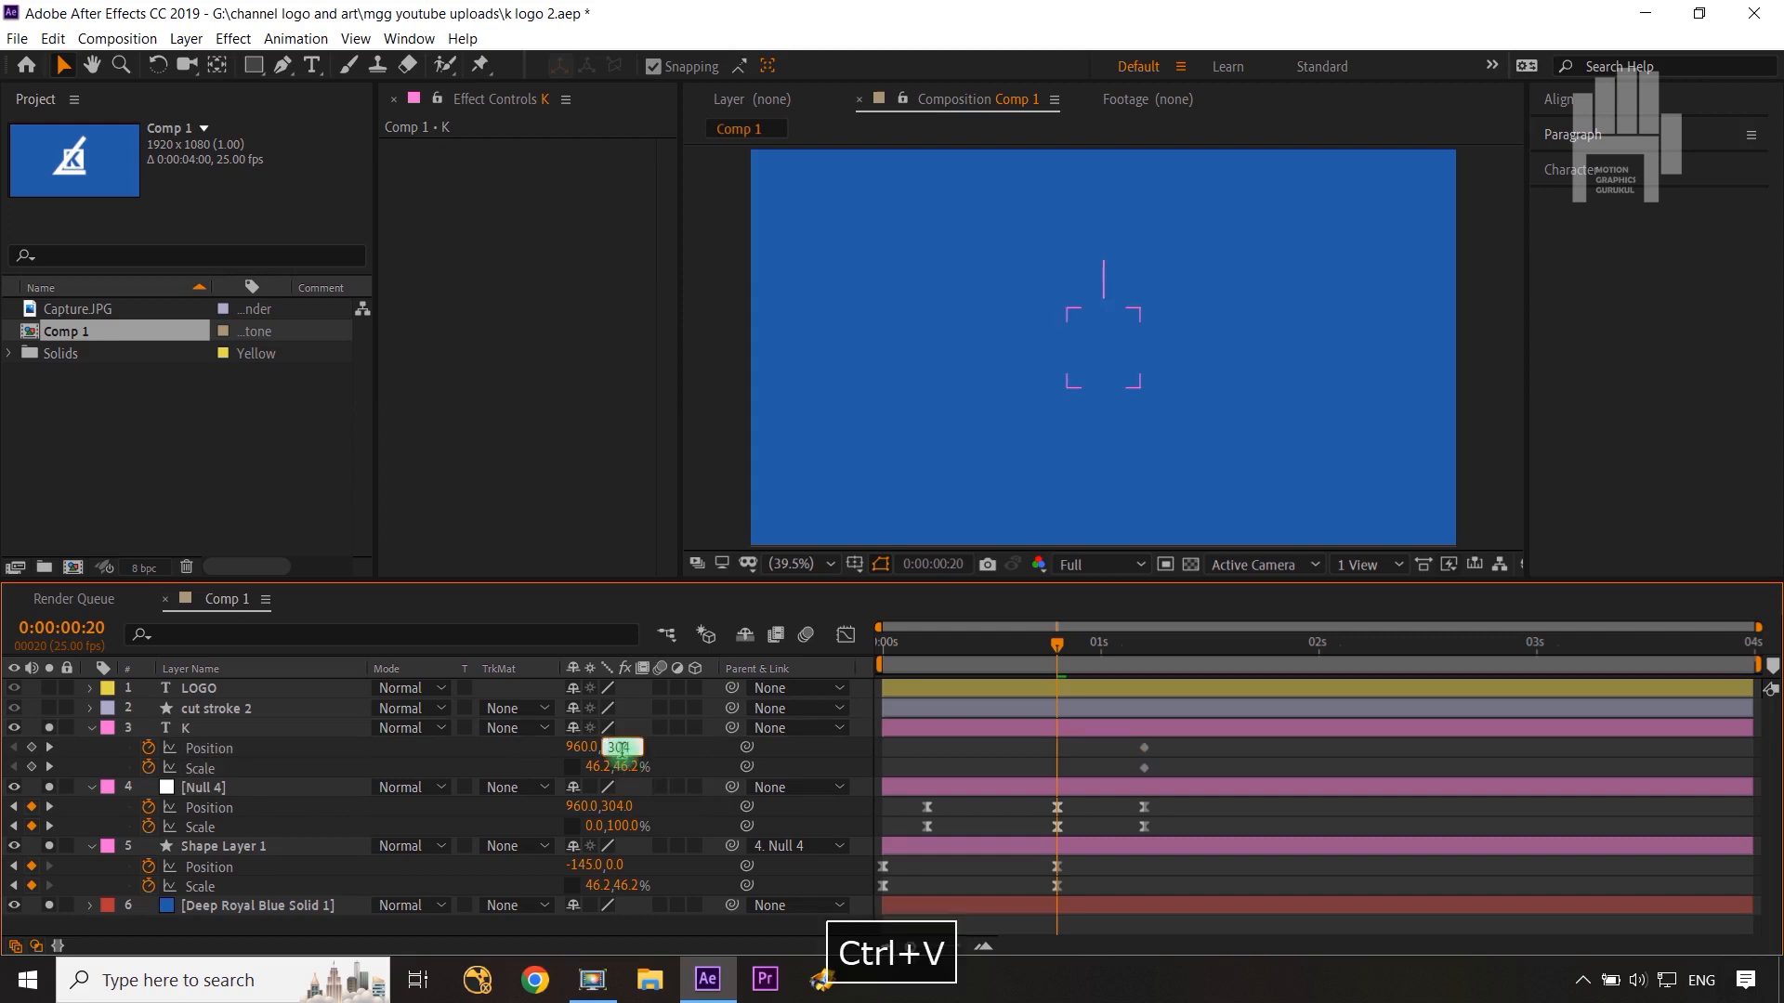
click(706, 754)
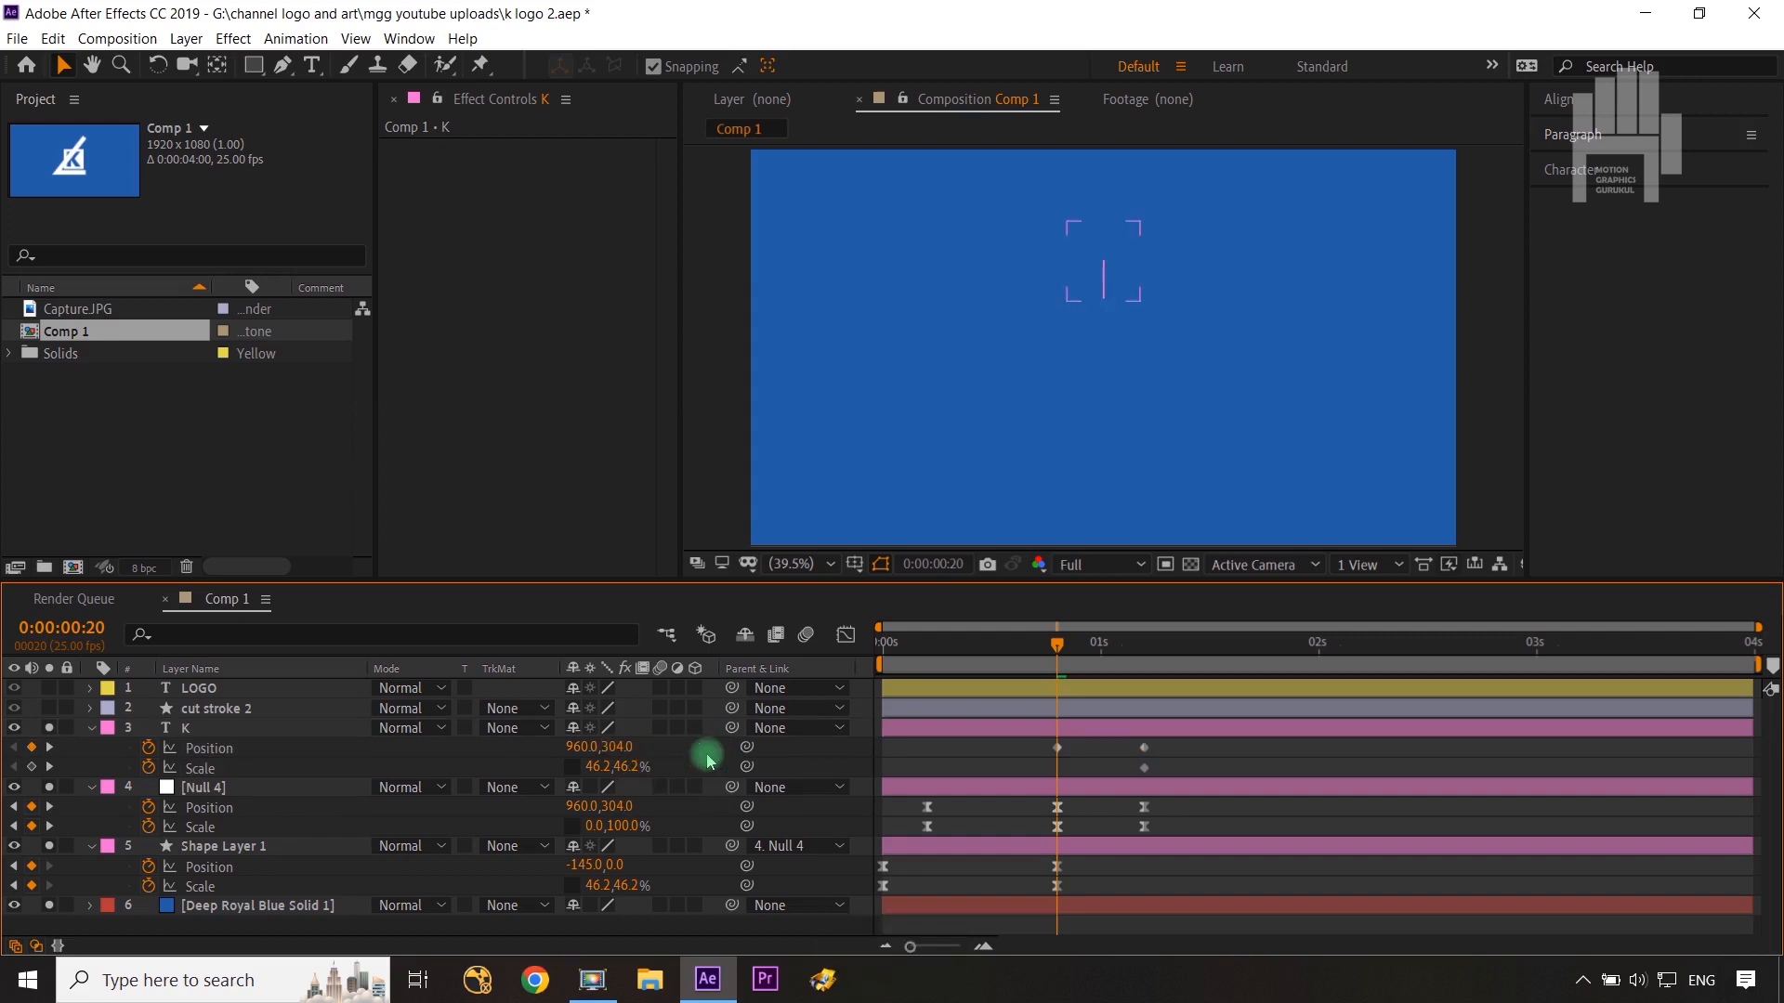
click(592, 767)
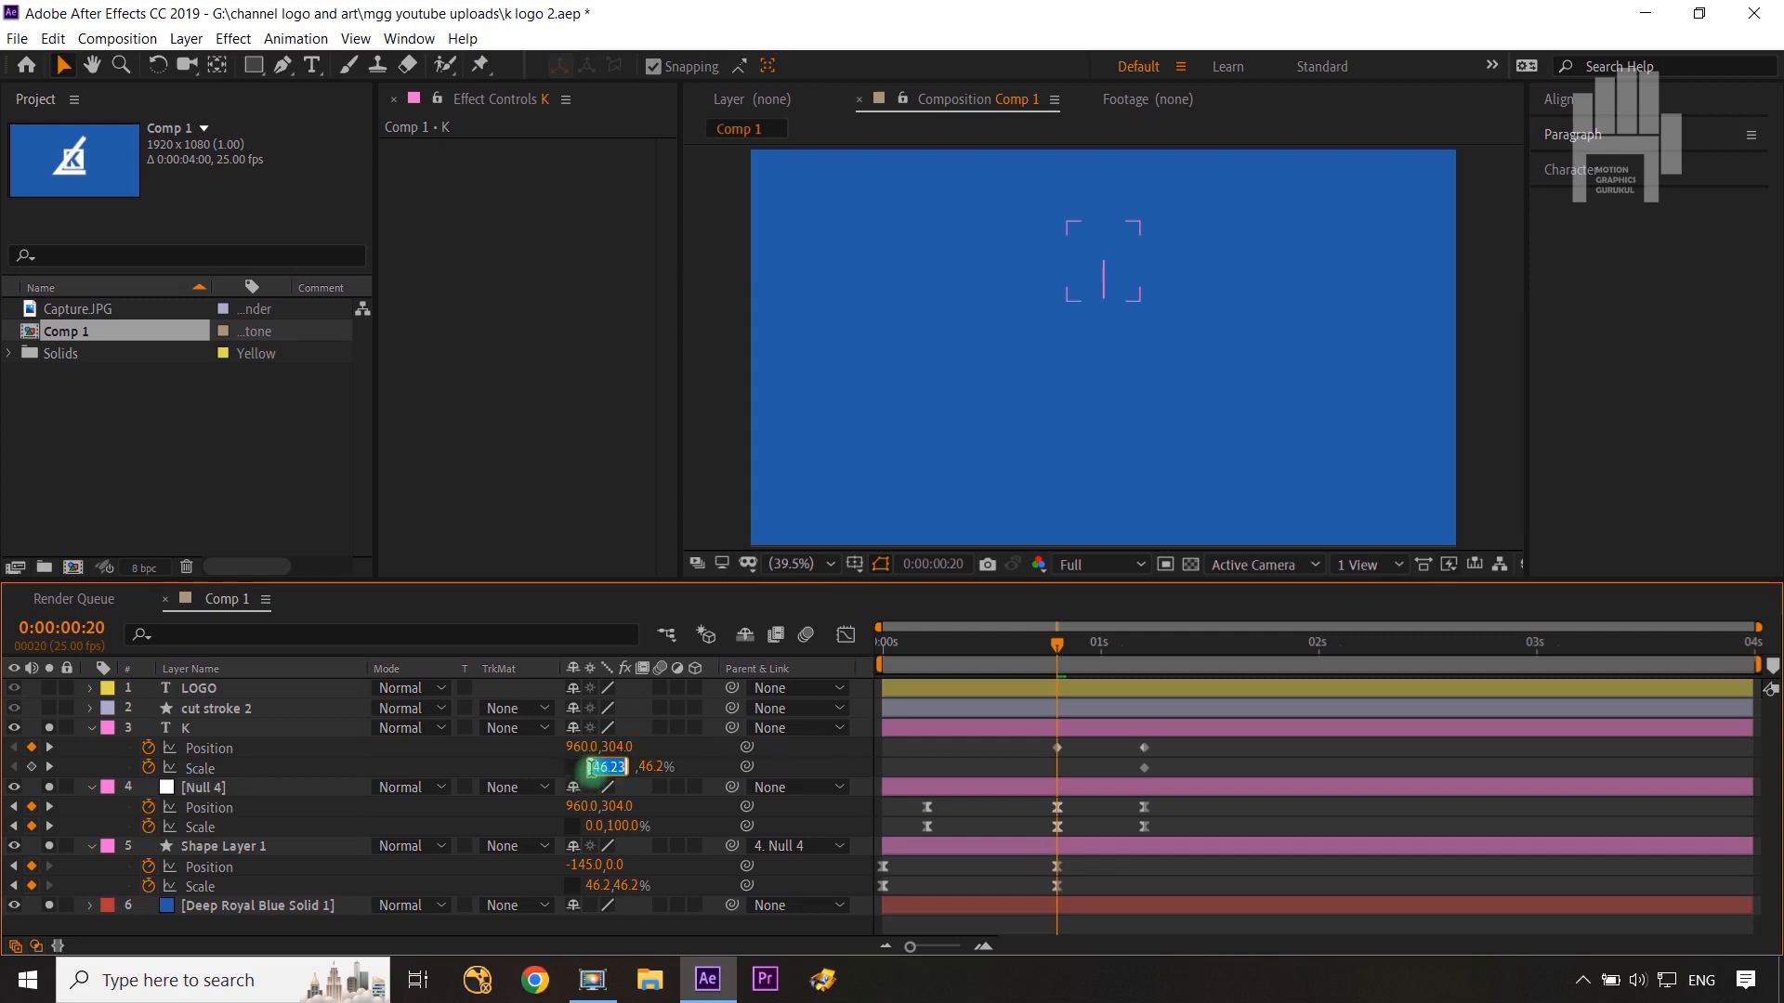
text(0)
click(709, 770)
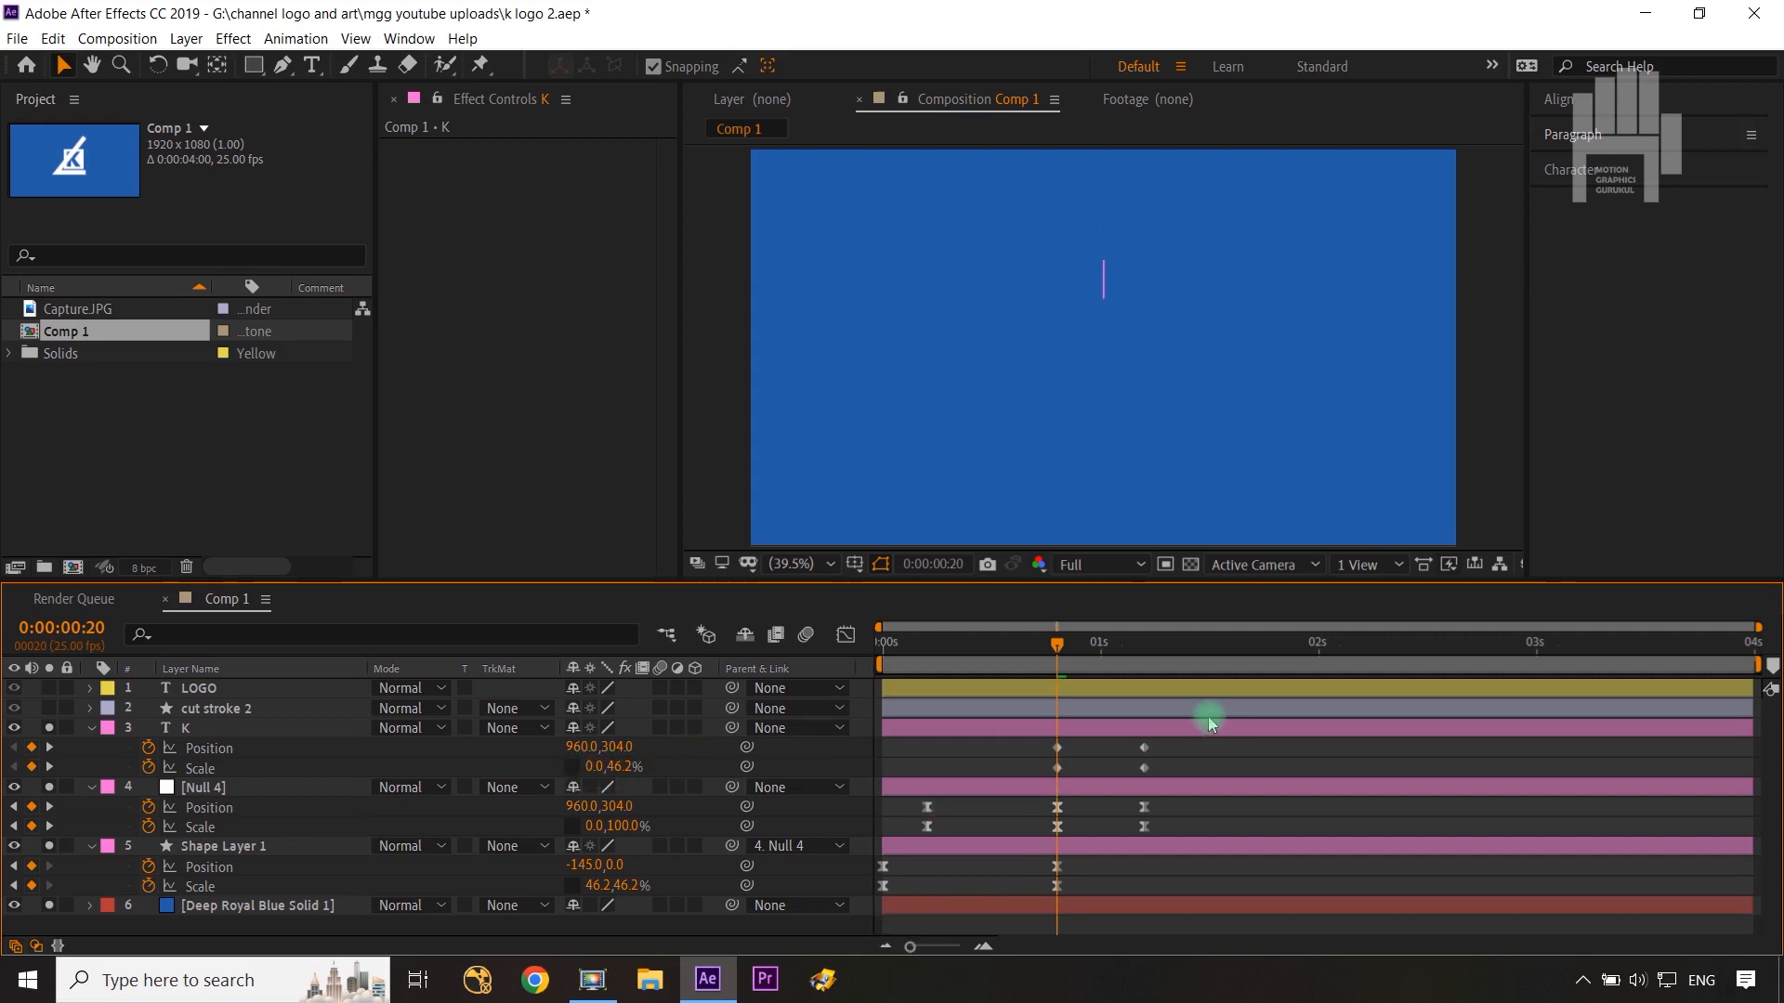
Step: Apply Easy Ease to K's Position and Scale keyframes
drag(1178, 741, 1048, 783)
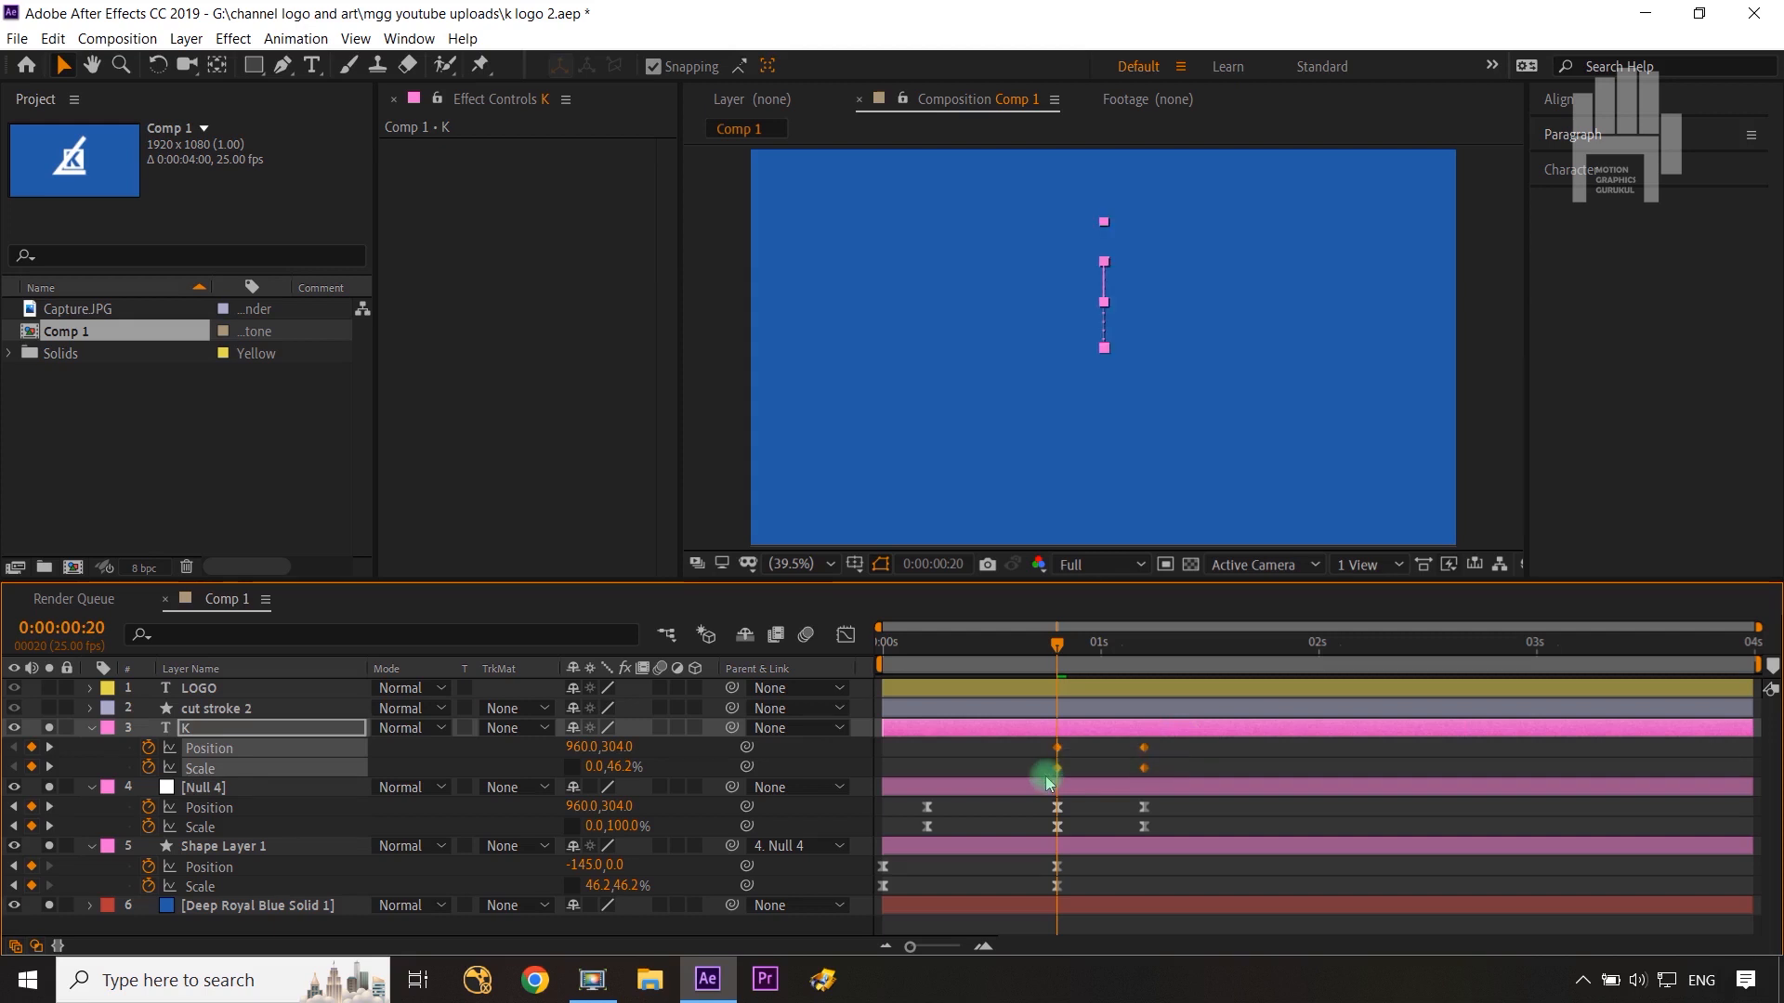
key(F9)
click(845, 635)
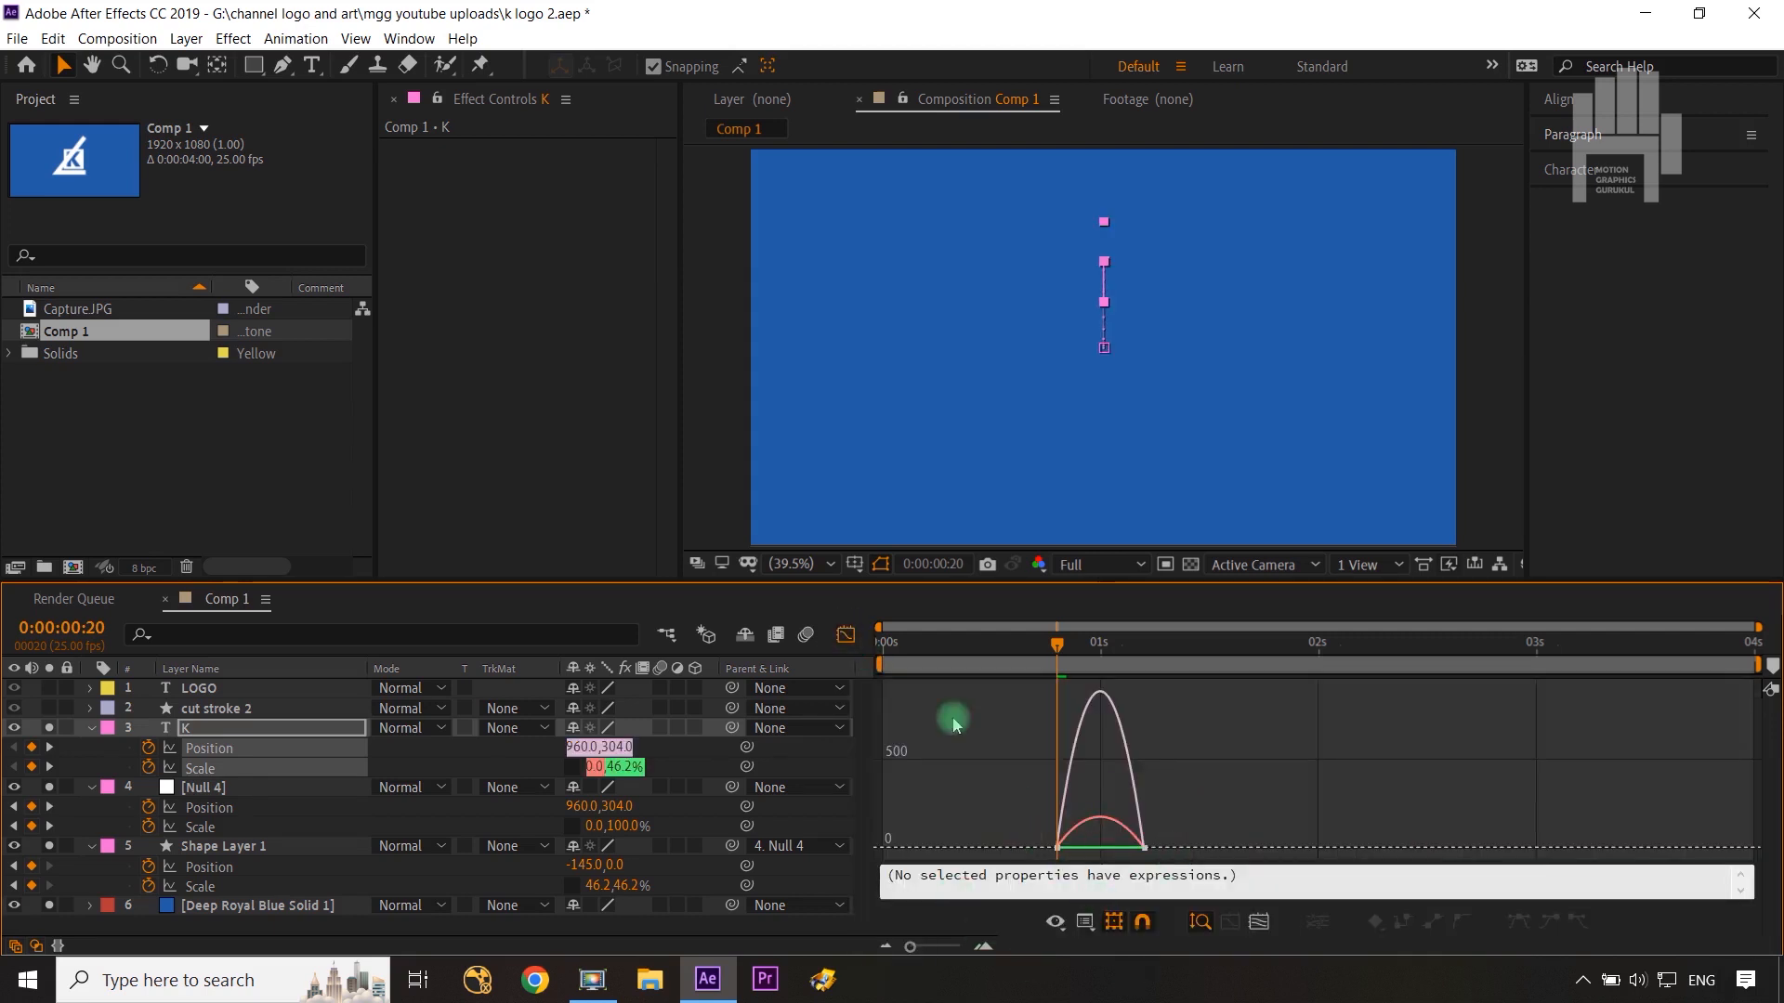
click(845, 635)
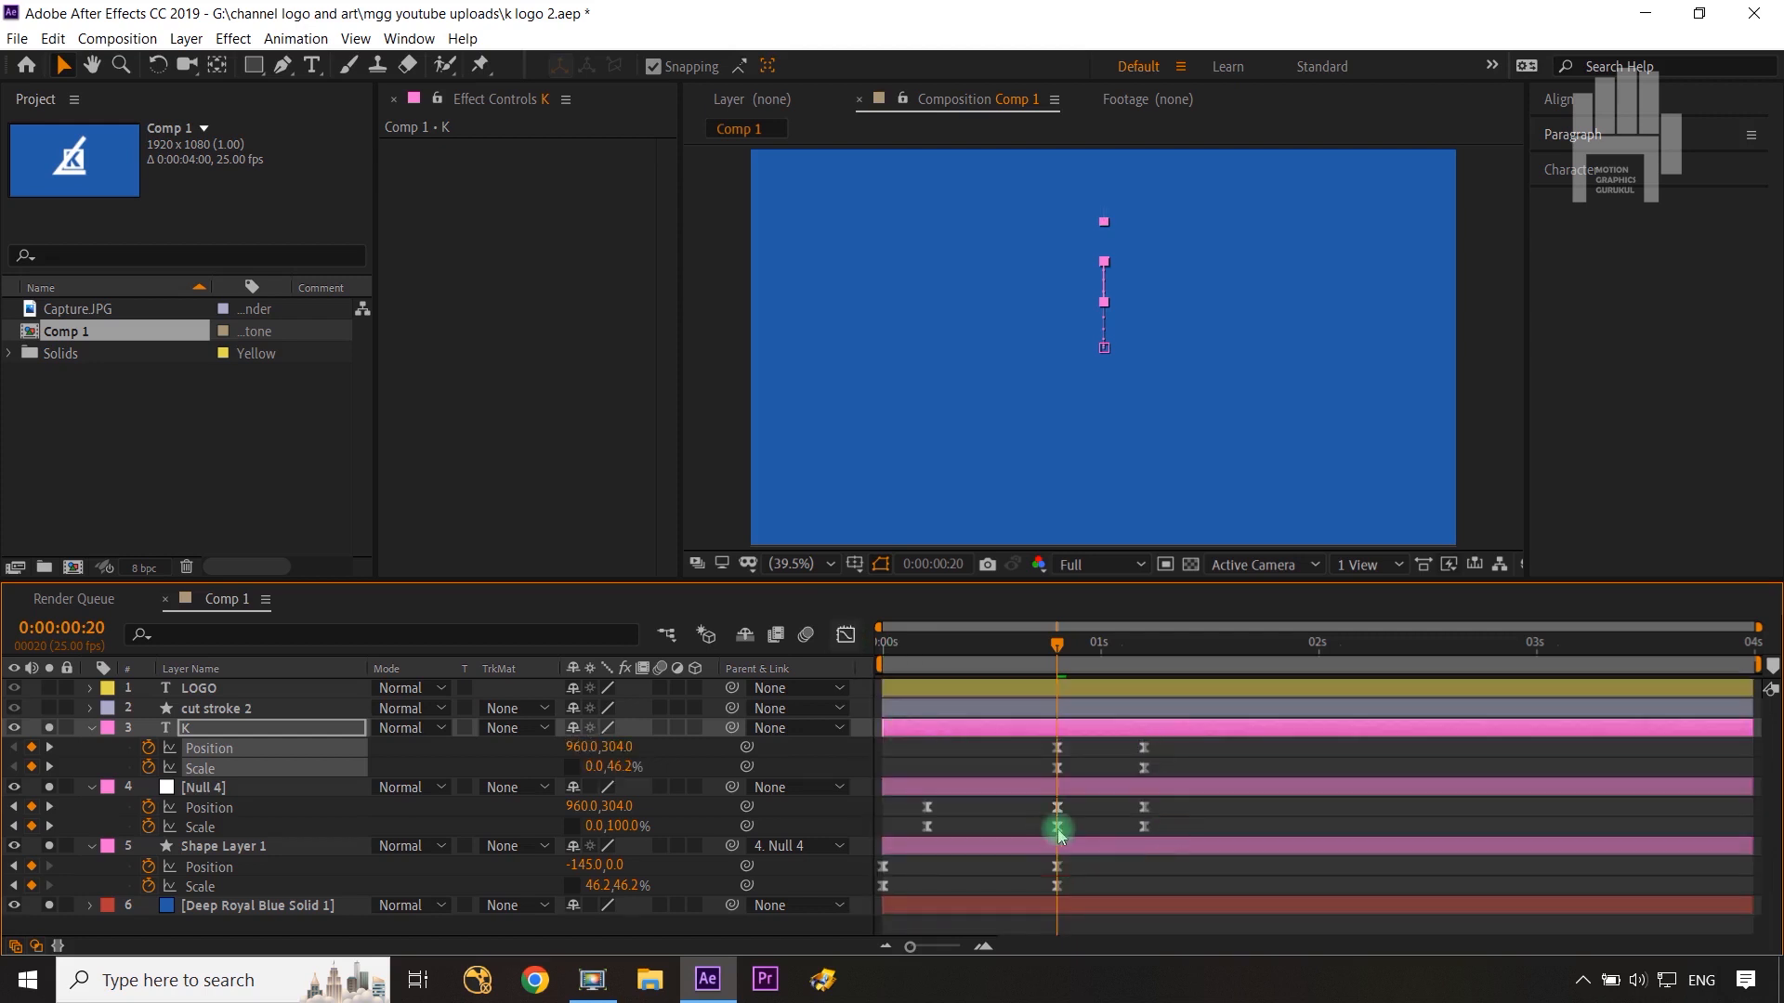
Step: Inspect Null 4's keyframe speed curves in the Graph Editor
drag(1037, 805, 1175, 841)
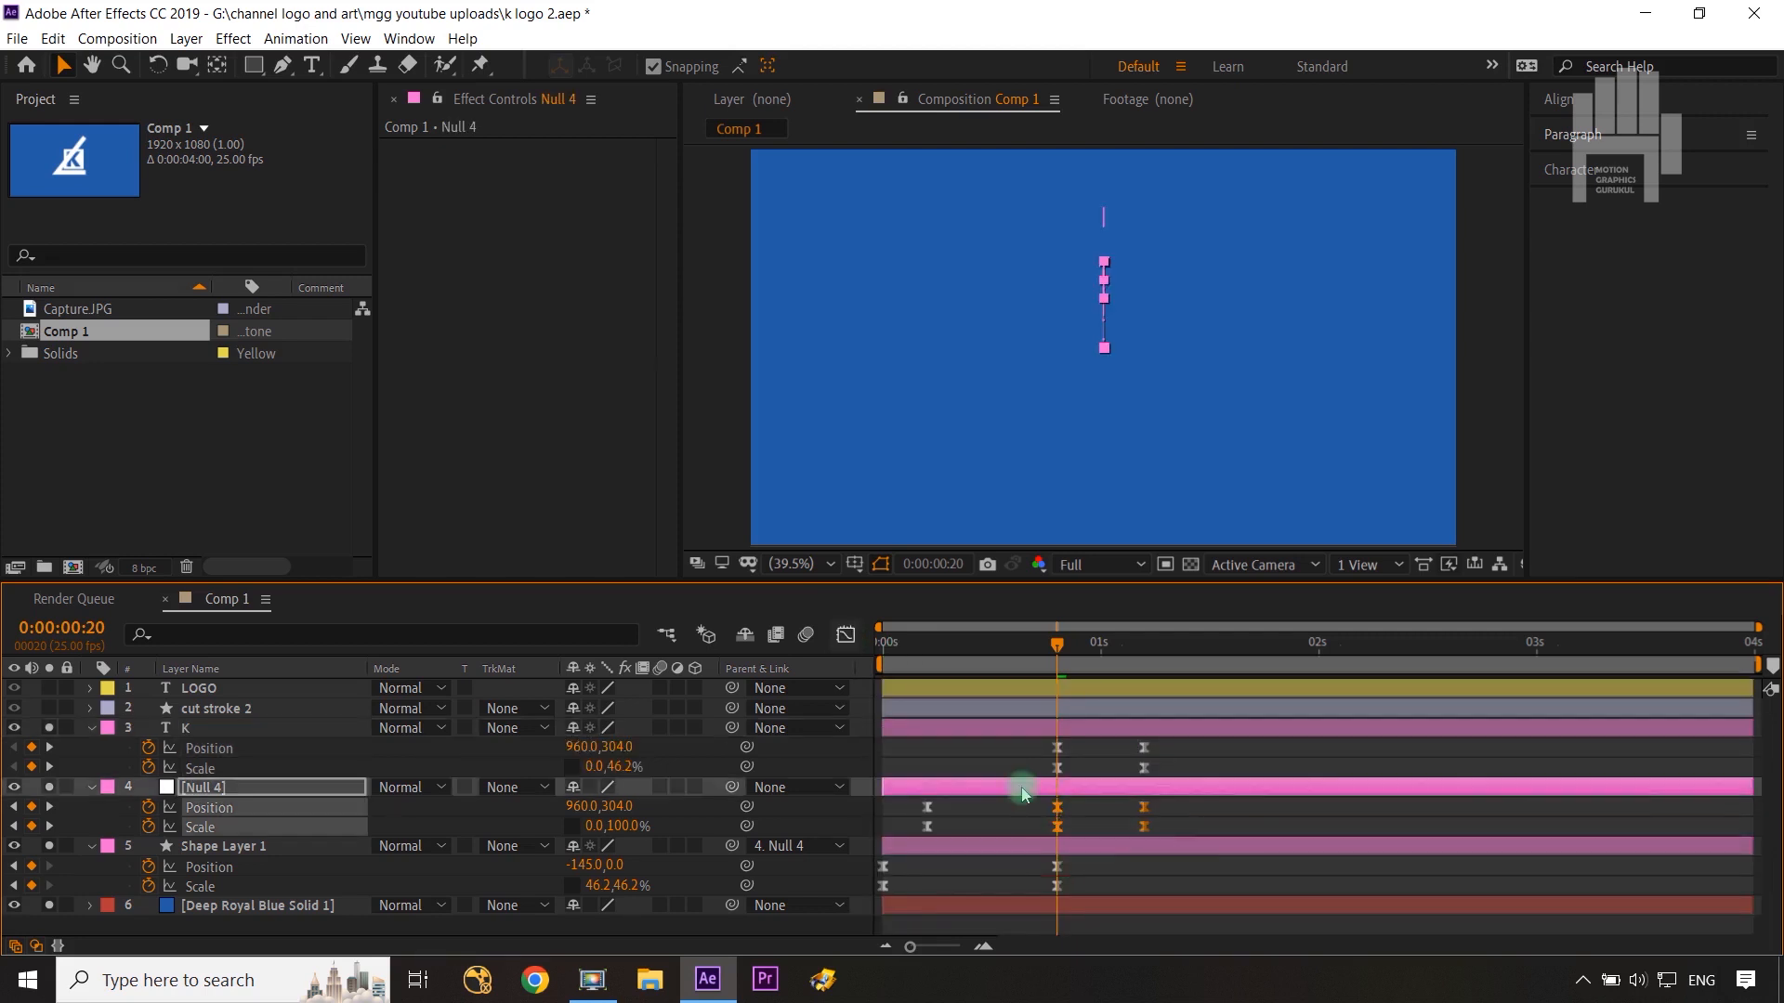
click(845, 634)
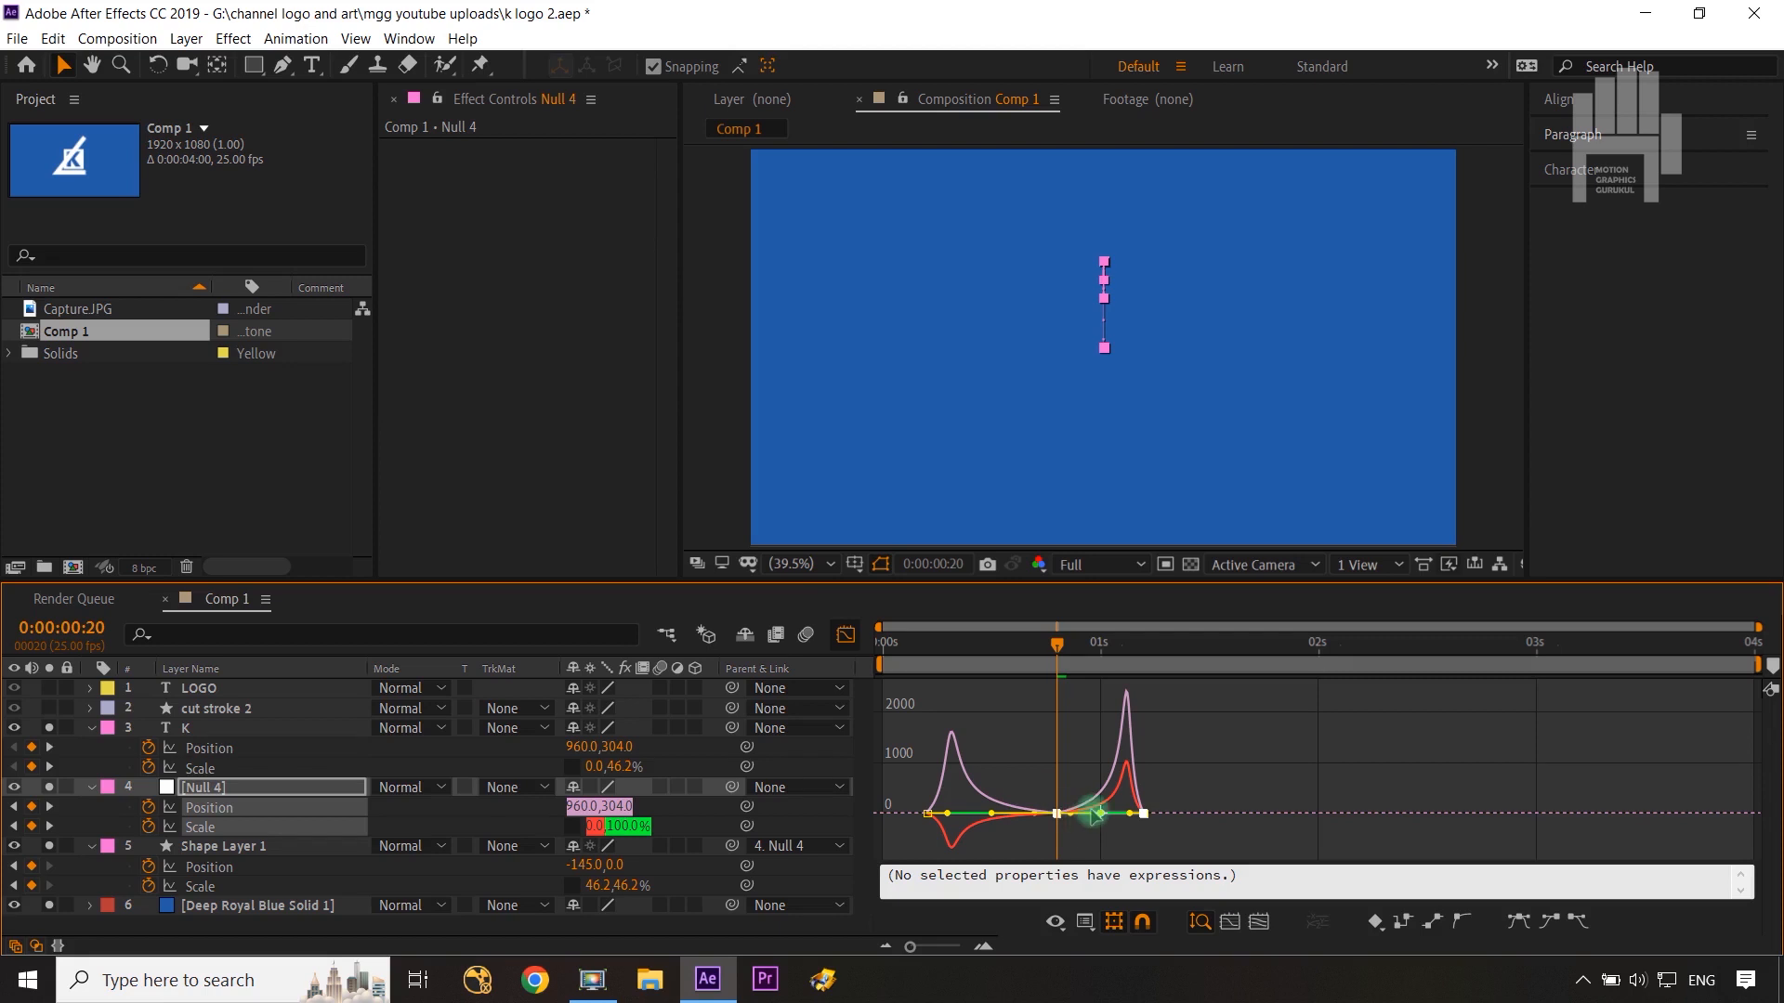
click(846, 635)
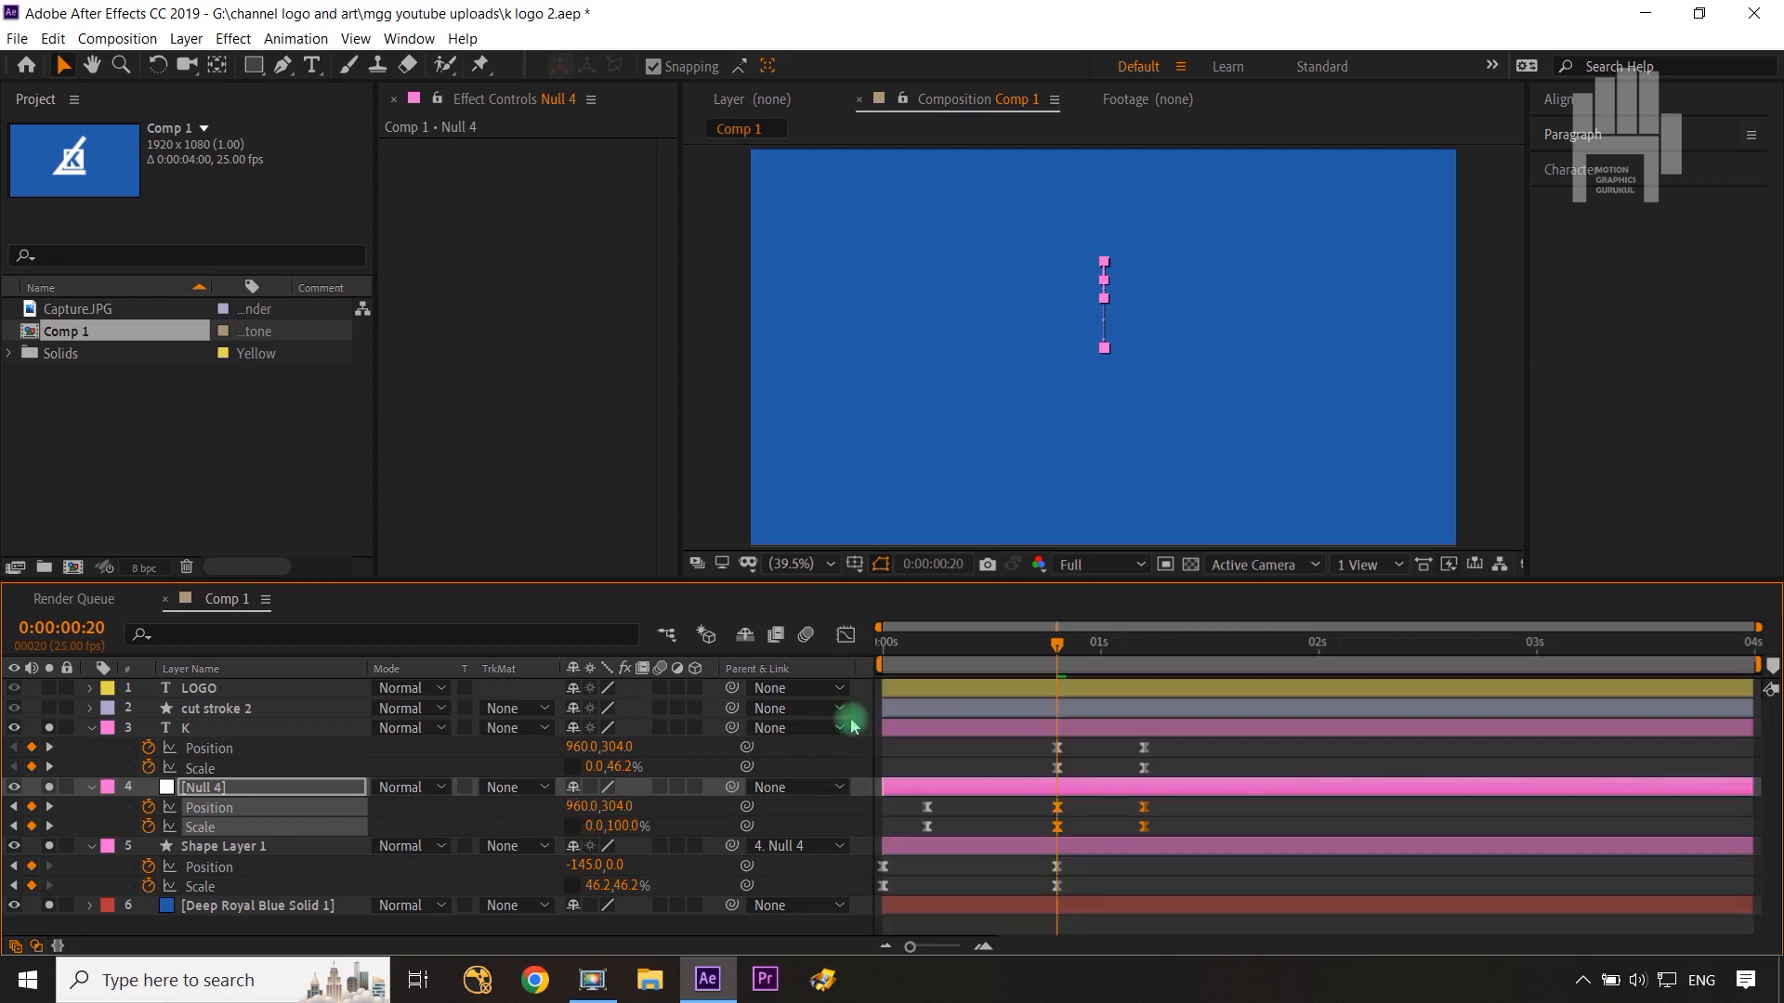
Step: Reshape the speed curve of K's keyframes in the Graph Editor for a steeper ease
drag(1163, 741, 986, 788)
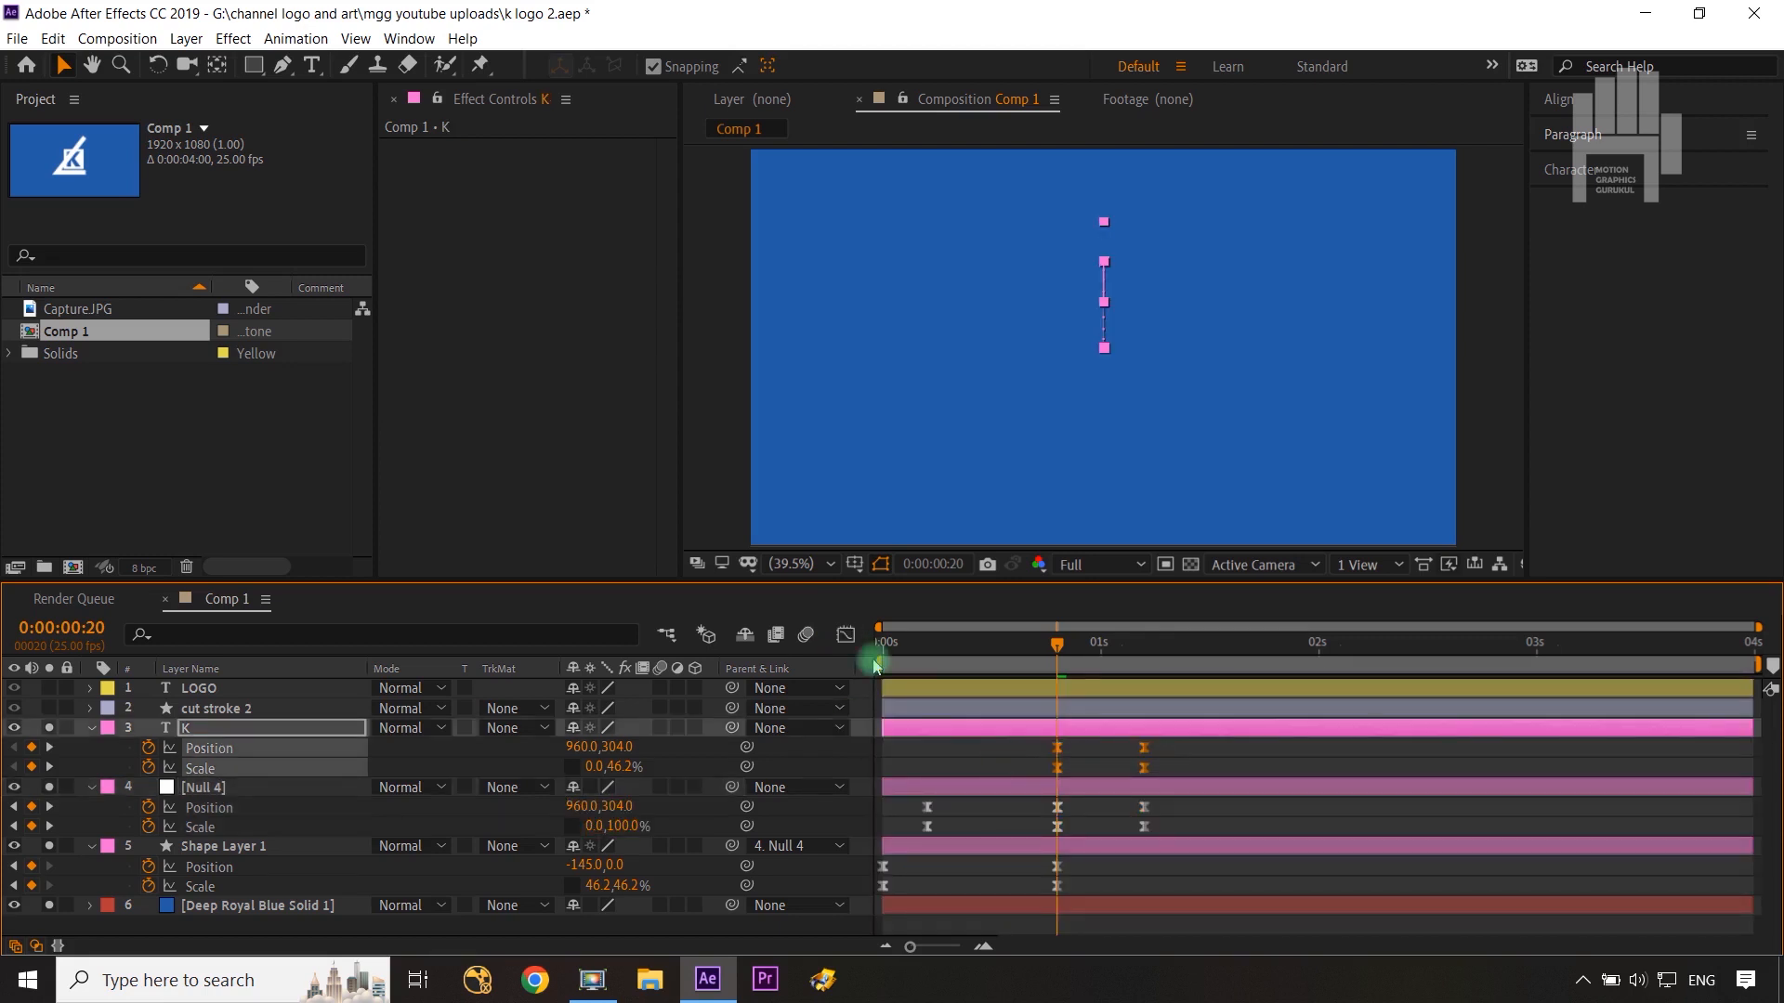
click(845, 635)
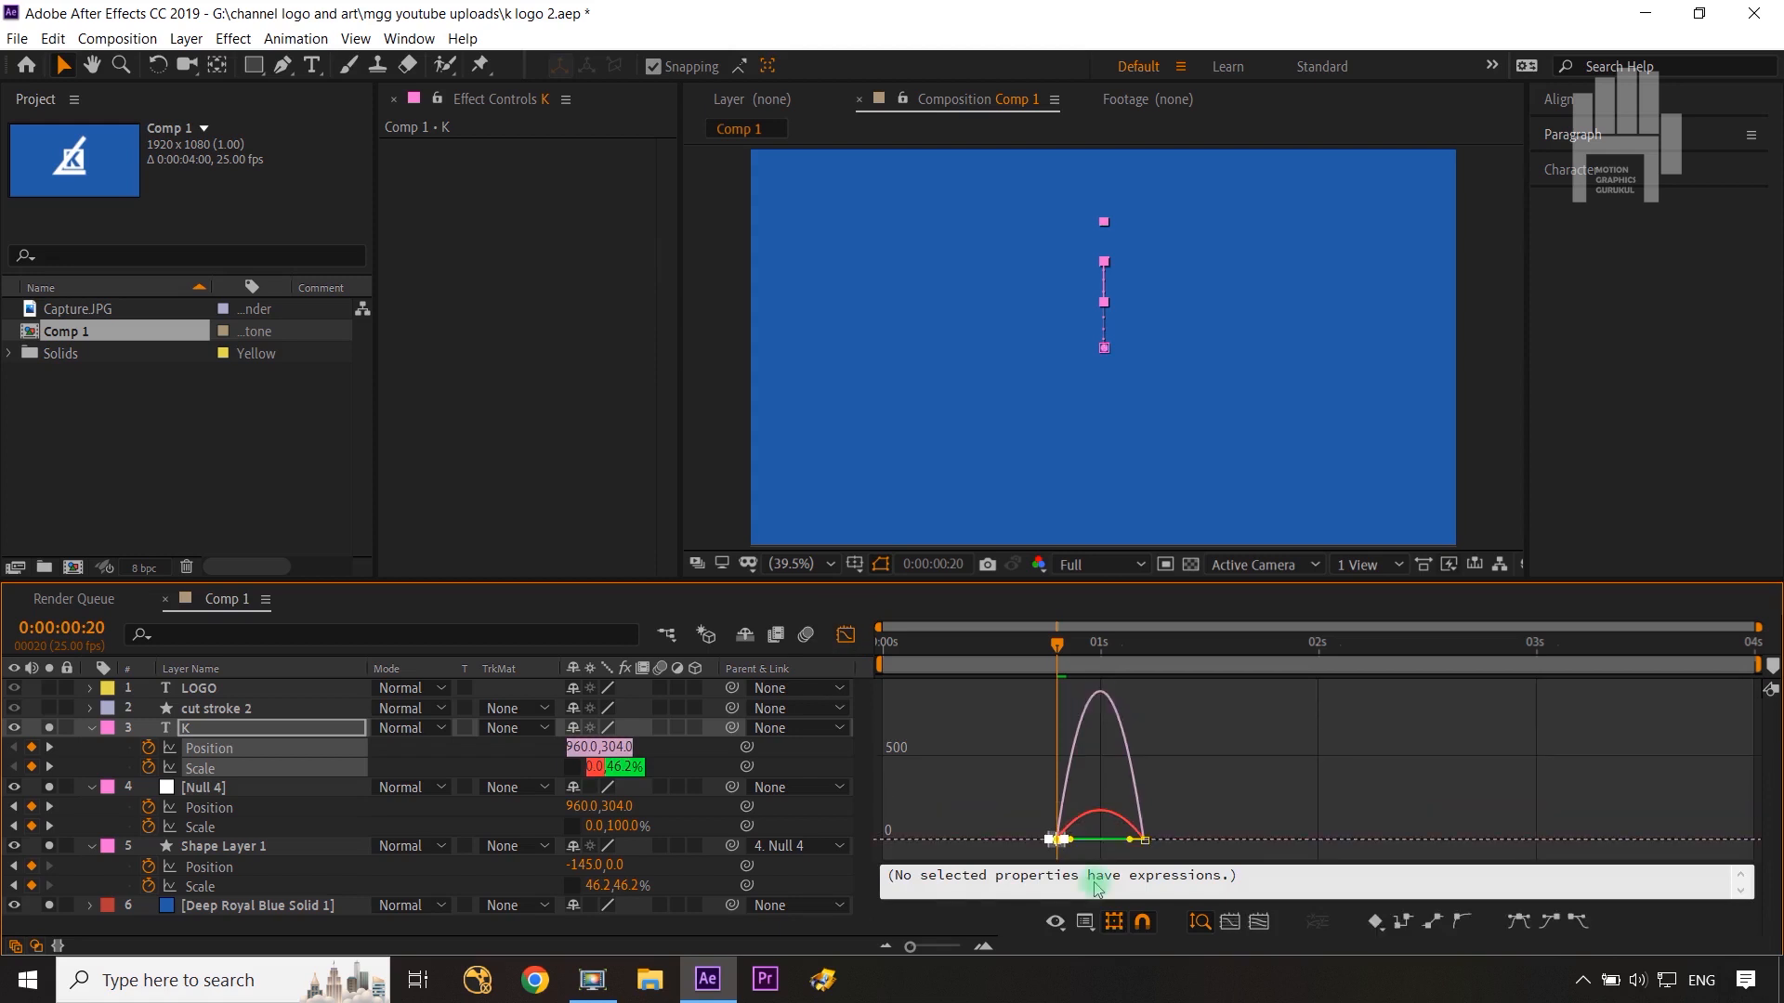
drag(1071, 840, 1002, 833)
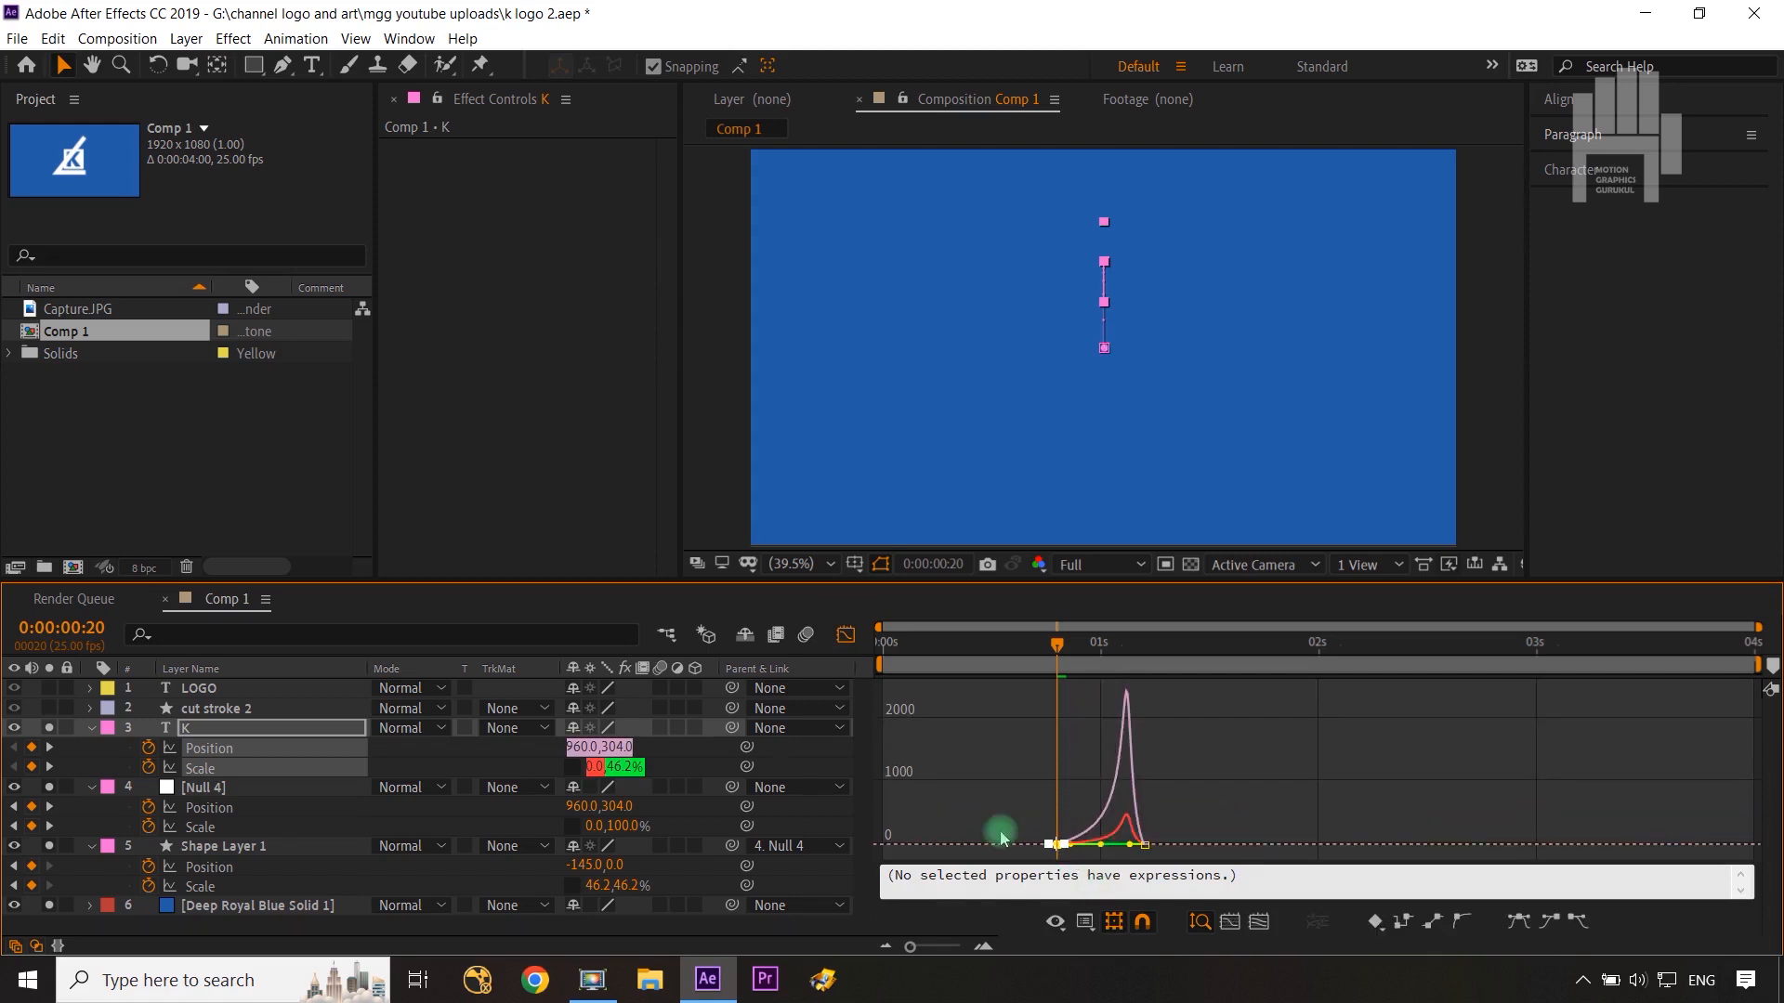
click(843, 640)
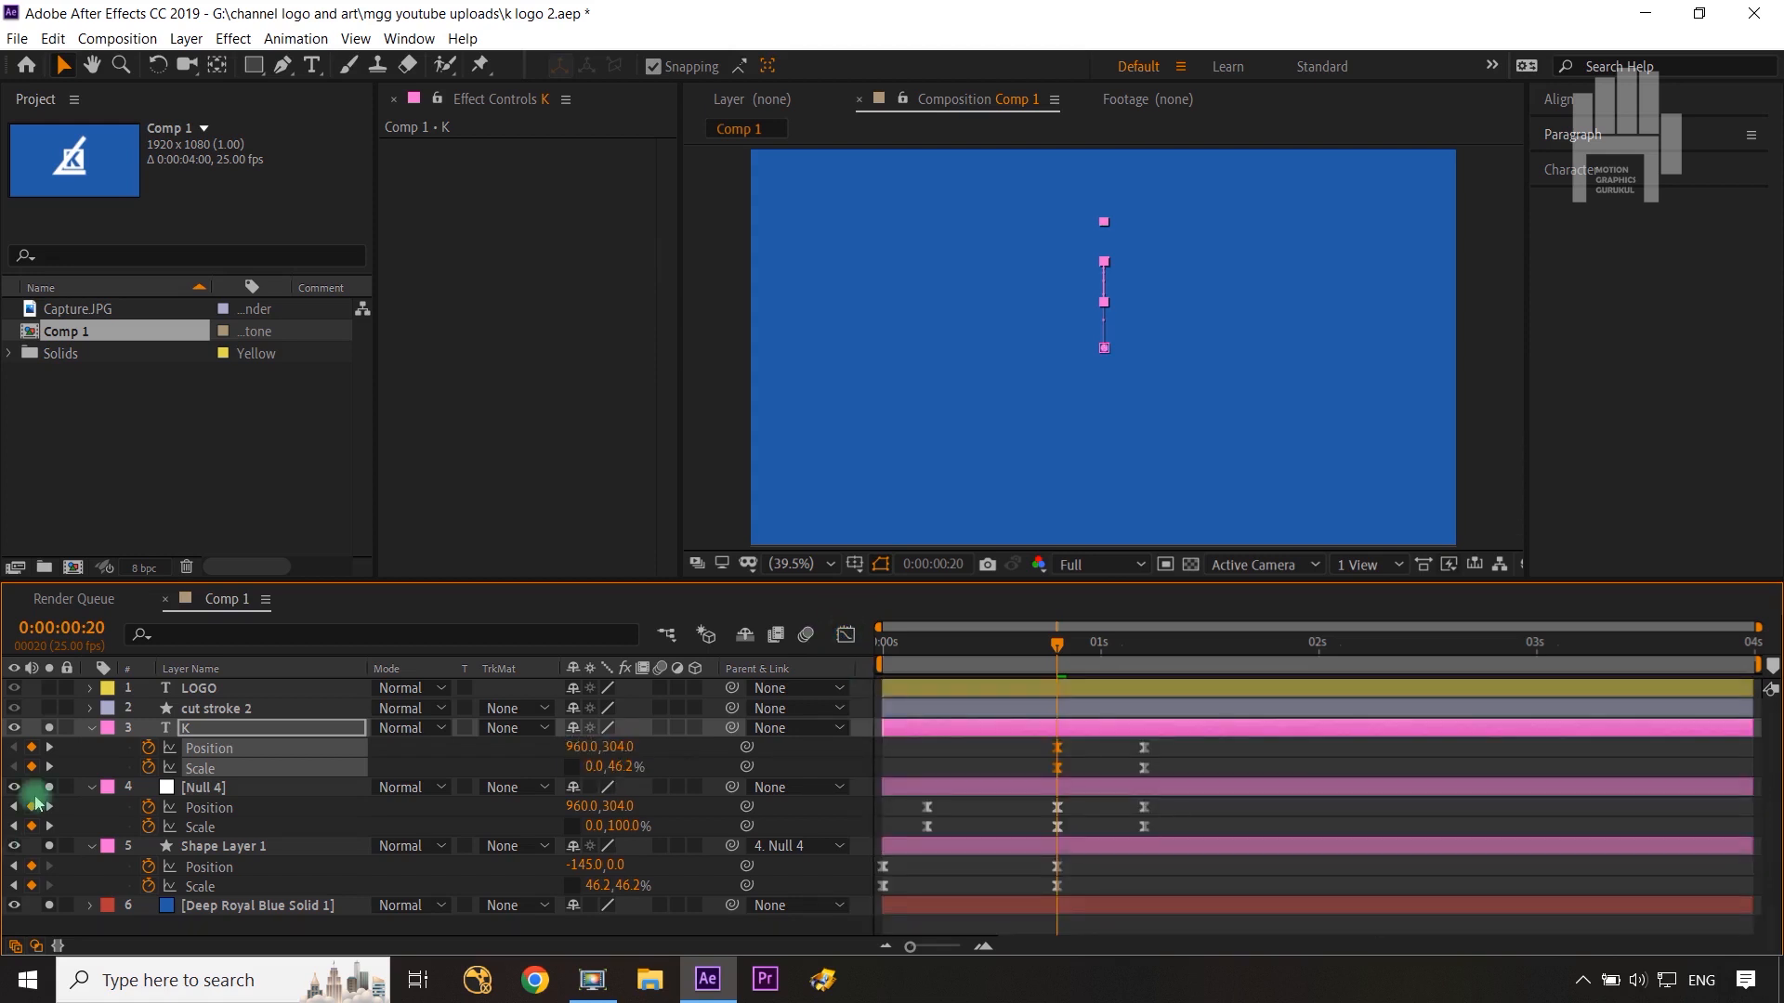
Step: Try Alpha and Alpha Inverted track mattes from cut stroke 2 on the K layer, then set No Track Matte
click(90, 730)
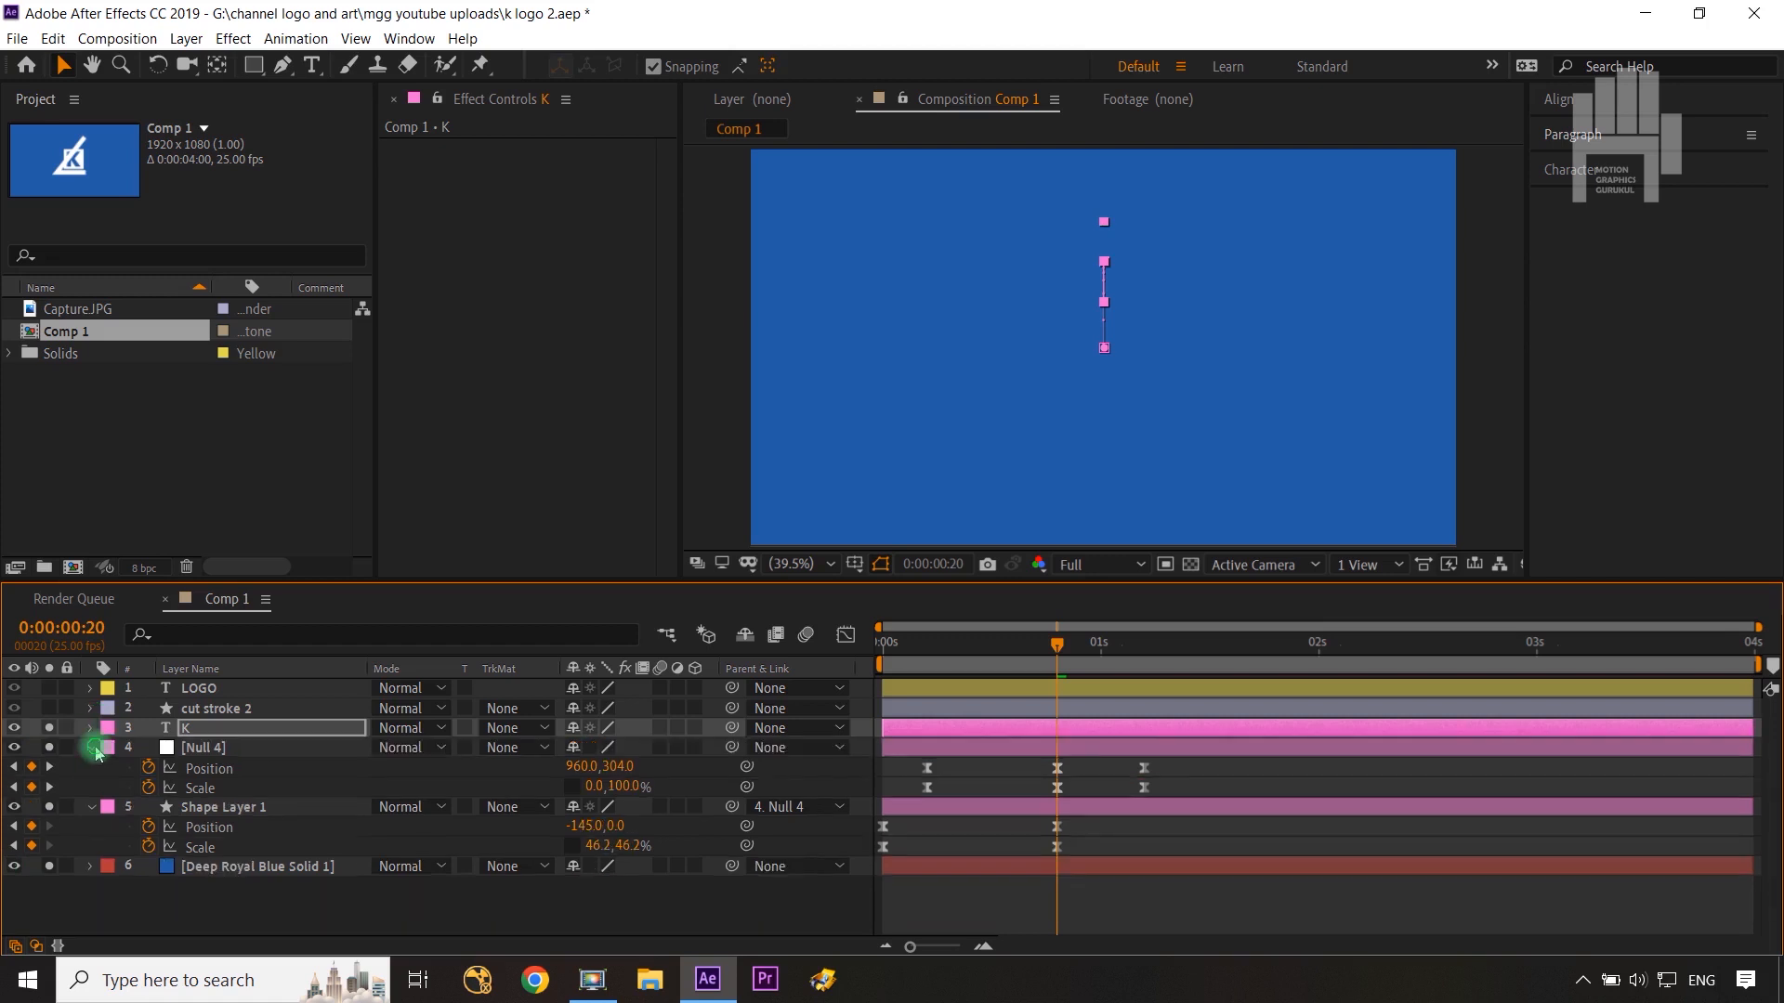
click(92, 749)
click(90, 768)
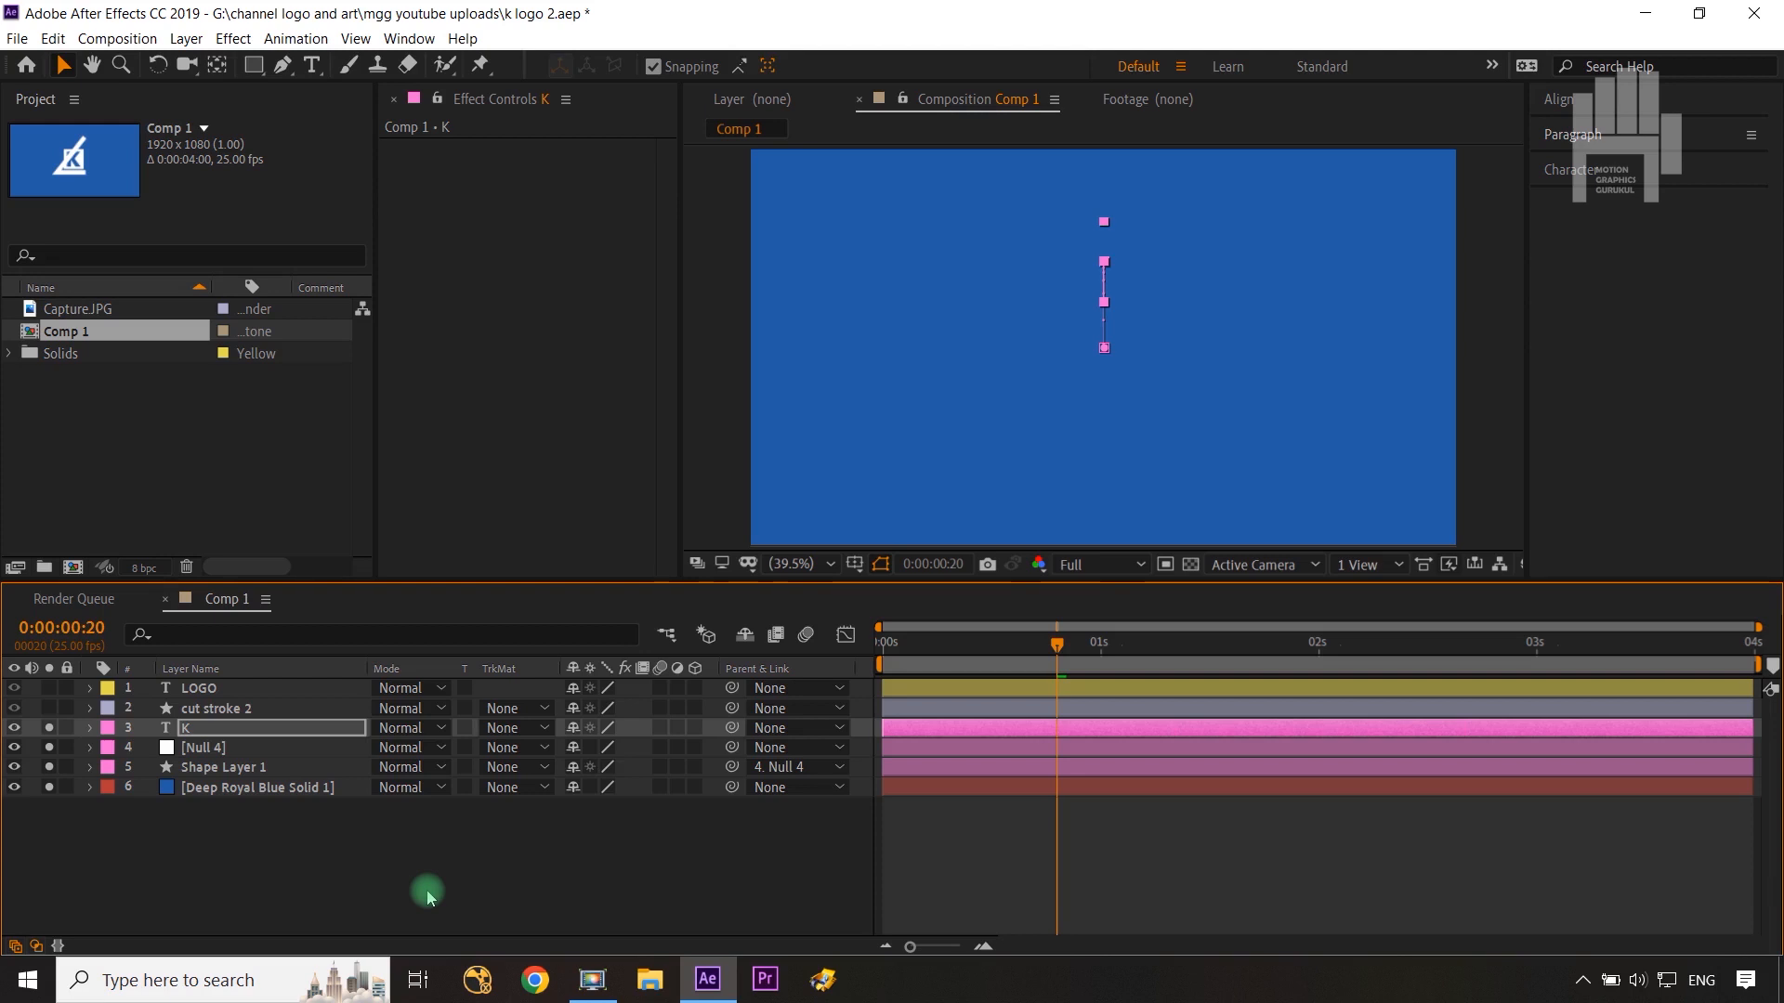
click(516, 731)
click(558, 778)
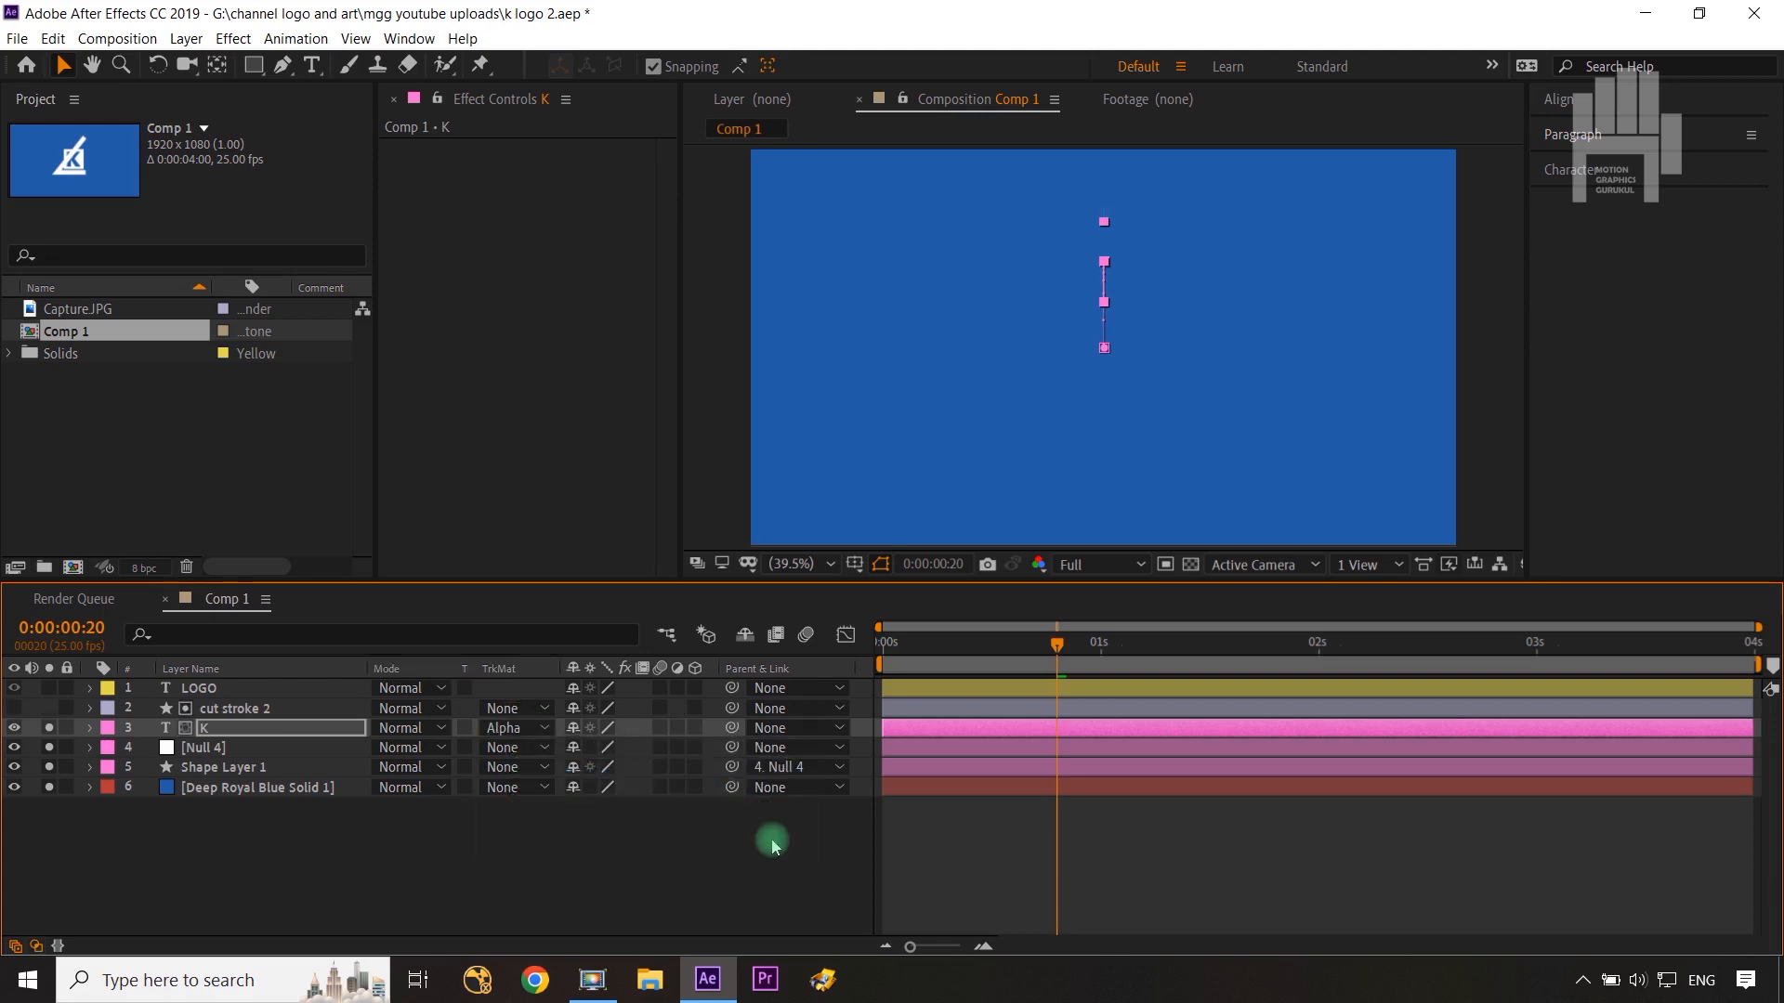
drag(1062, 655, 1304, 643)
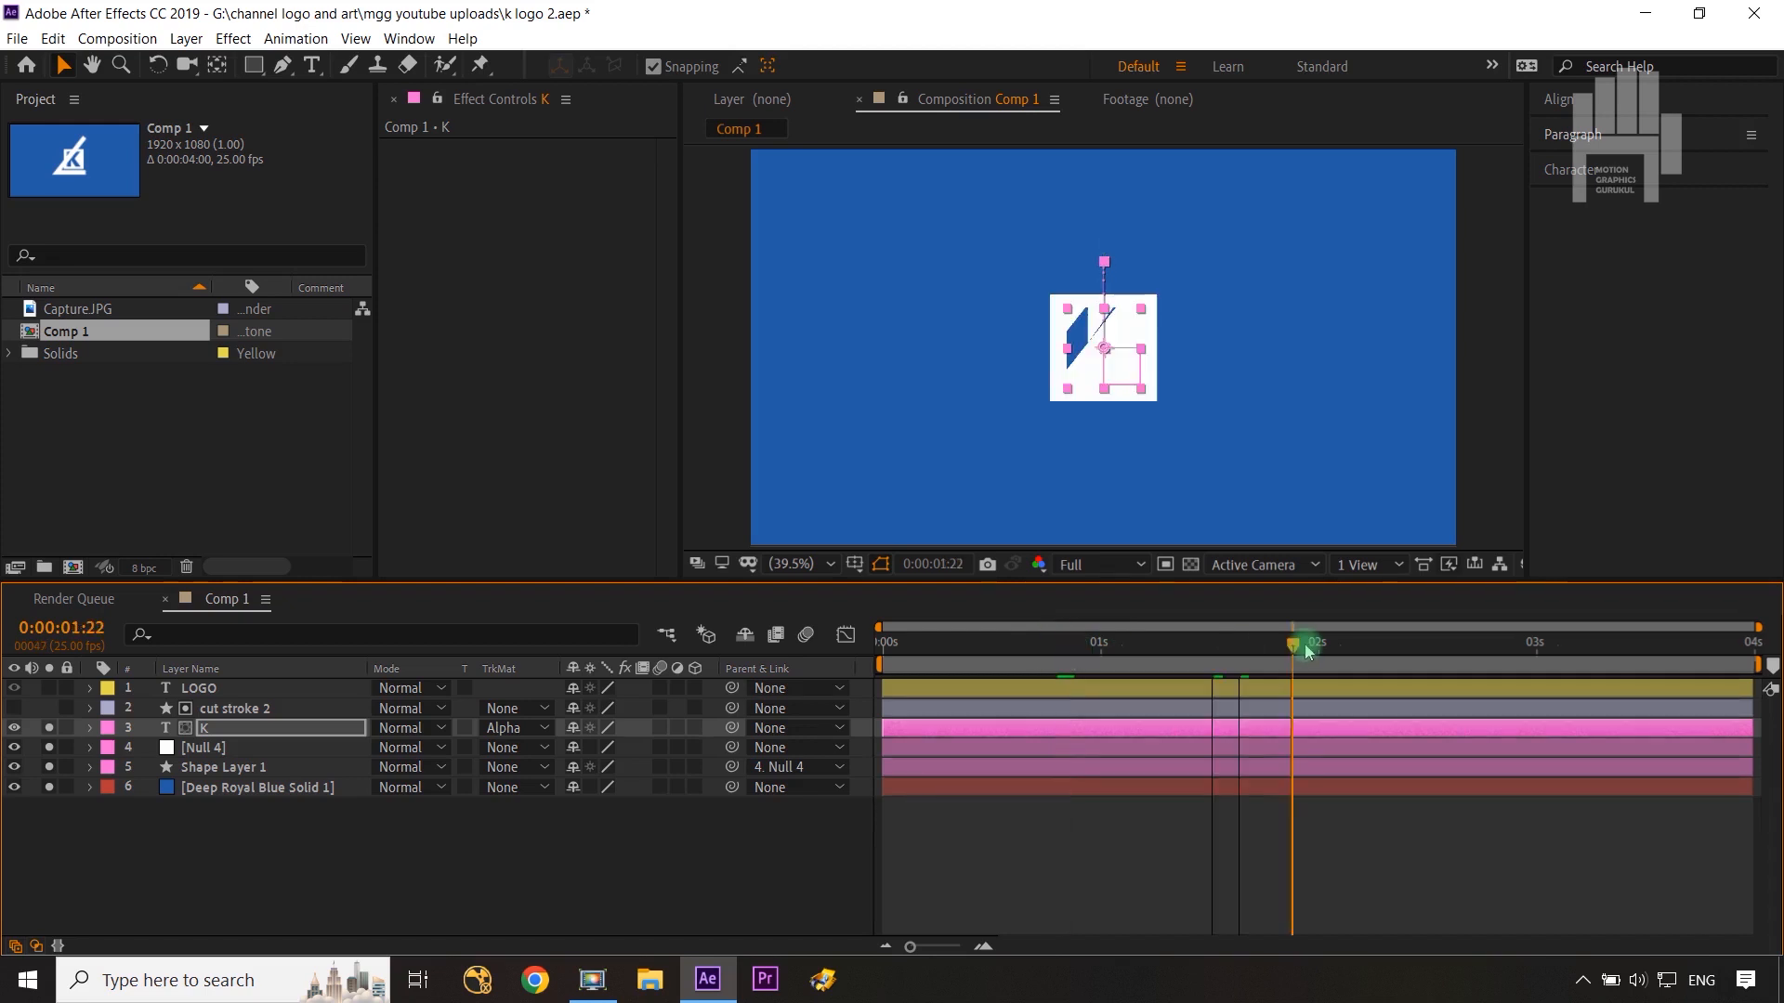
click(530, 729)
click(557, 797)
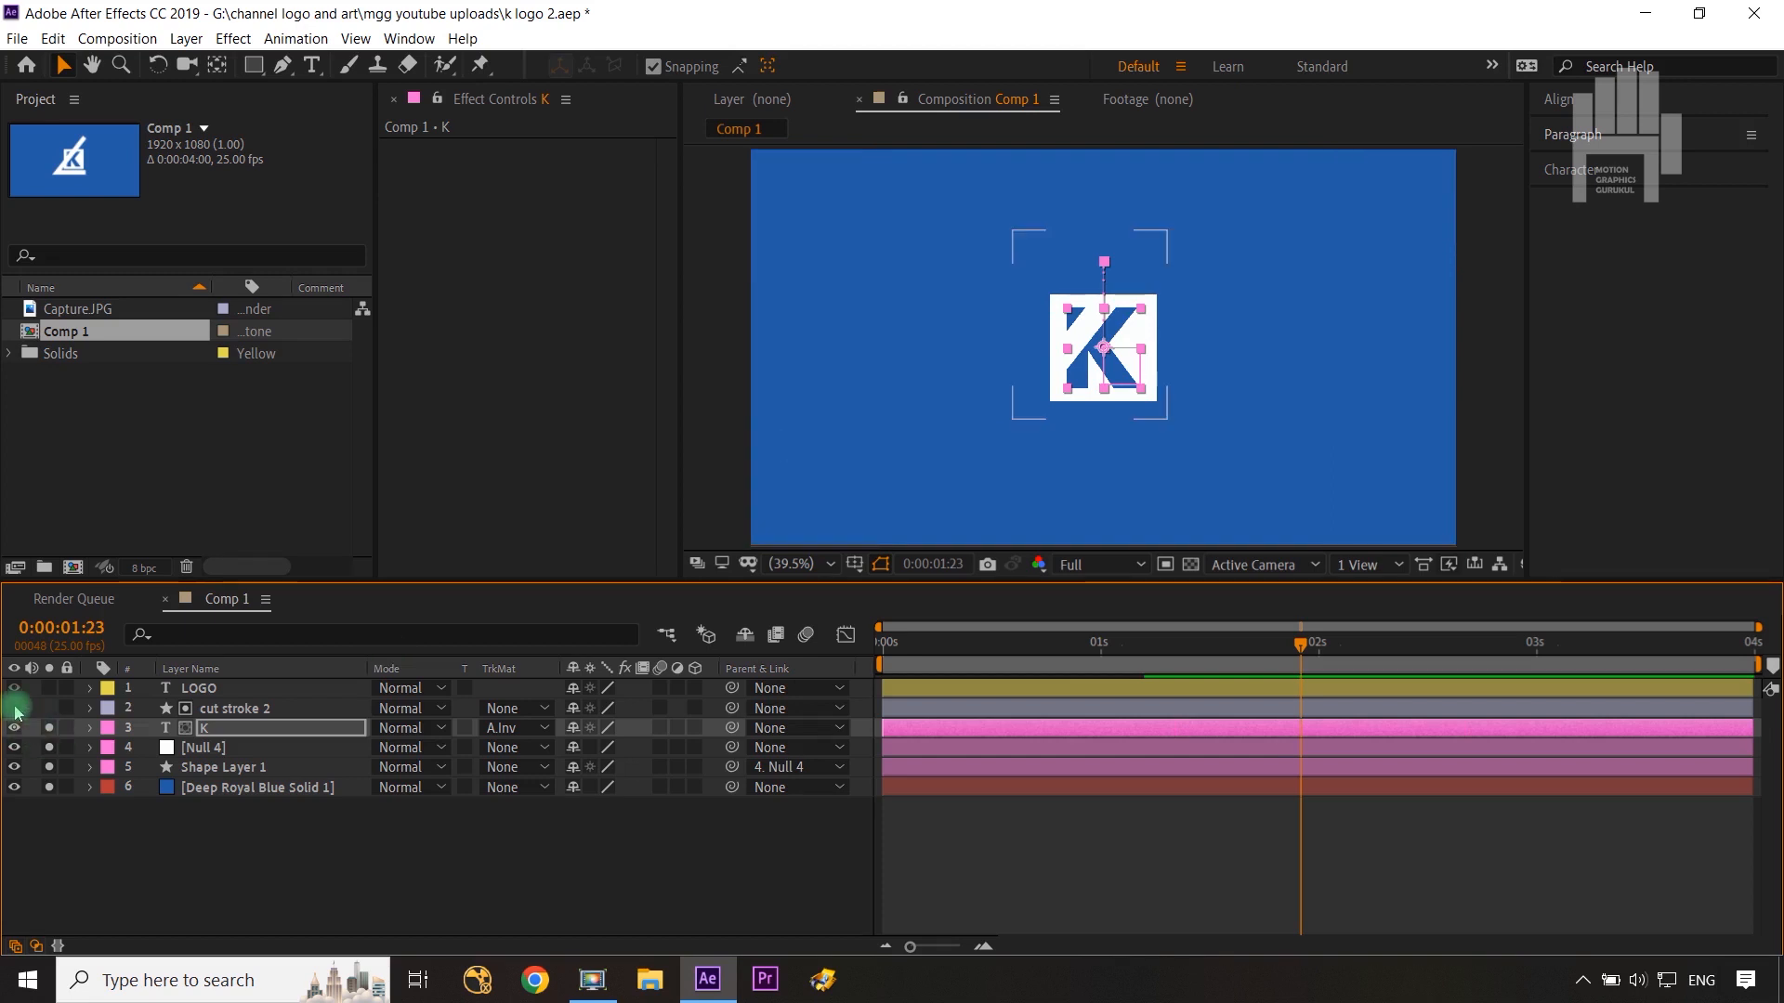
click(523, 734)
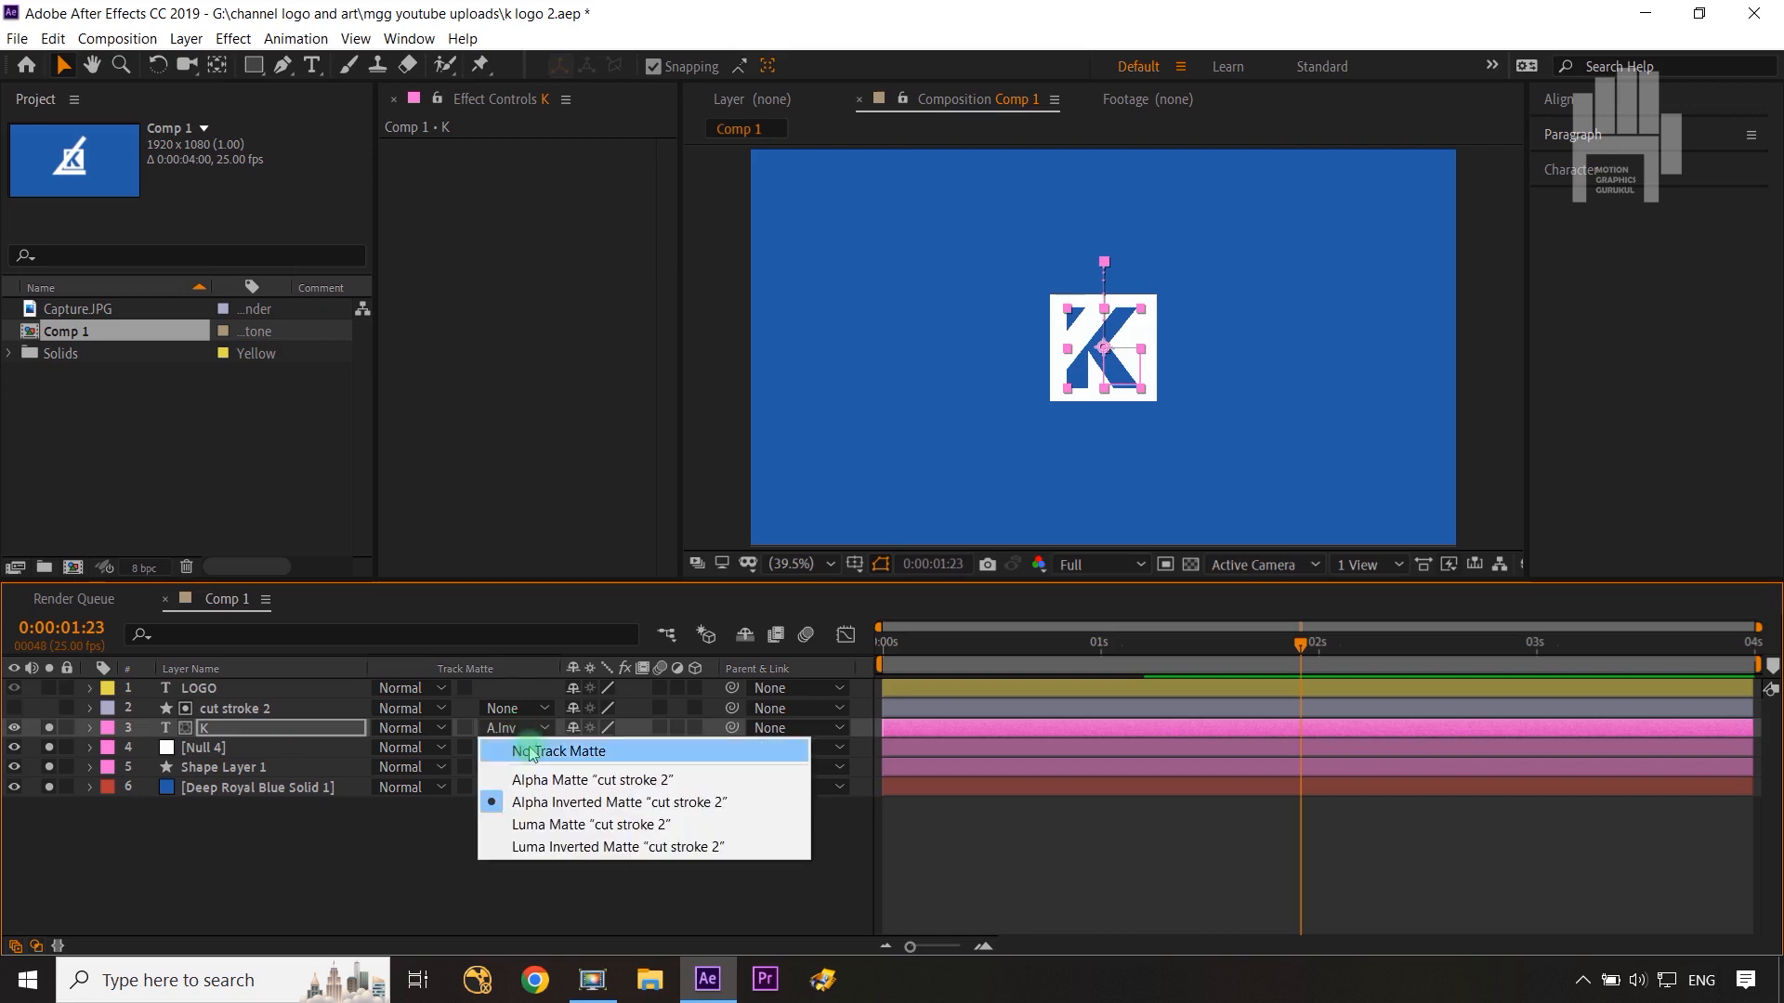
click(510, 741)
Step: Temporarily show and select the cut stroke 2 layer to inspect it, then hide it again
click(18, 718)
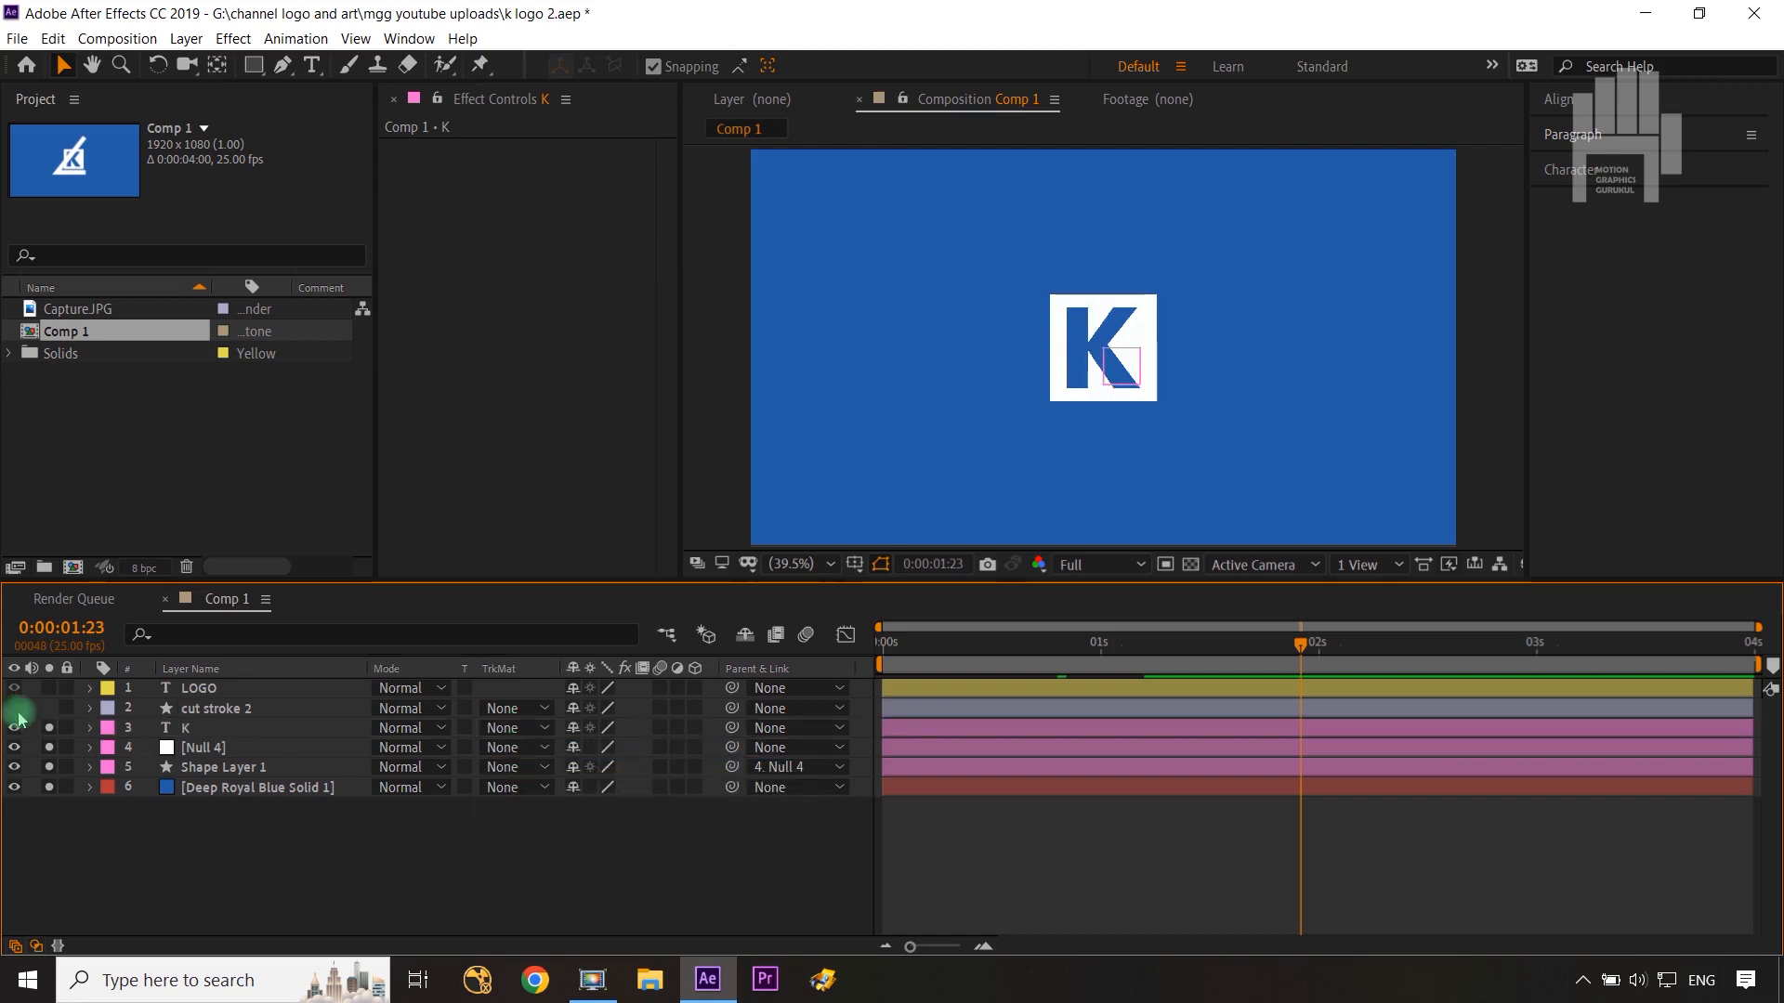
click(14, 708)
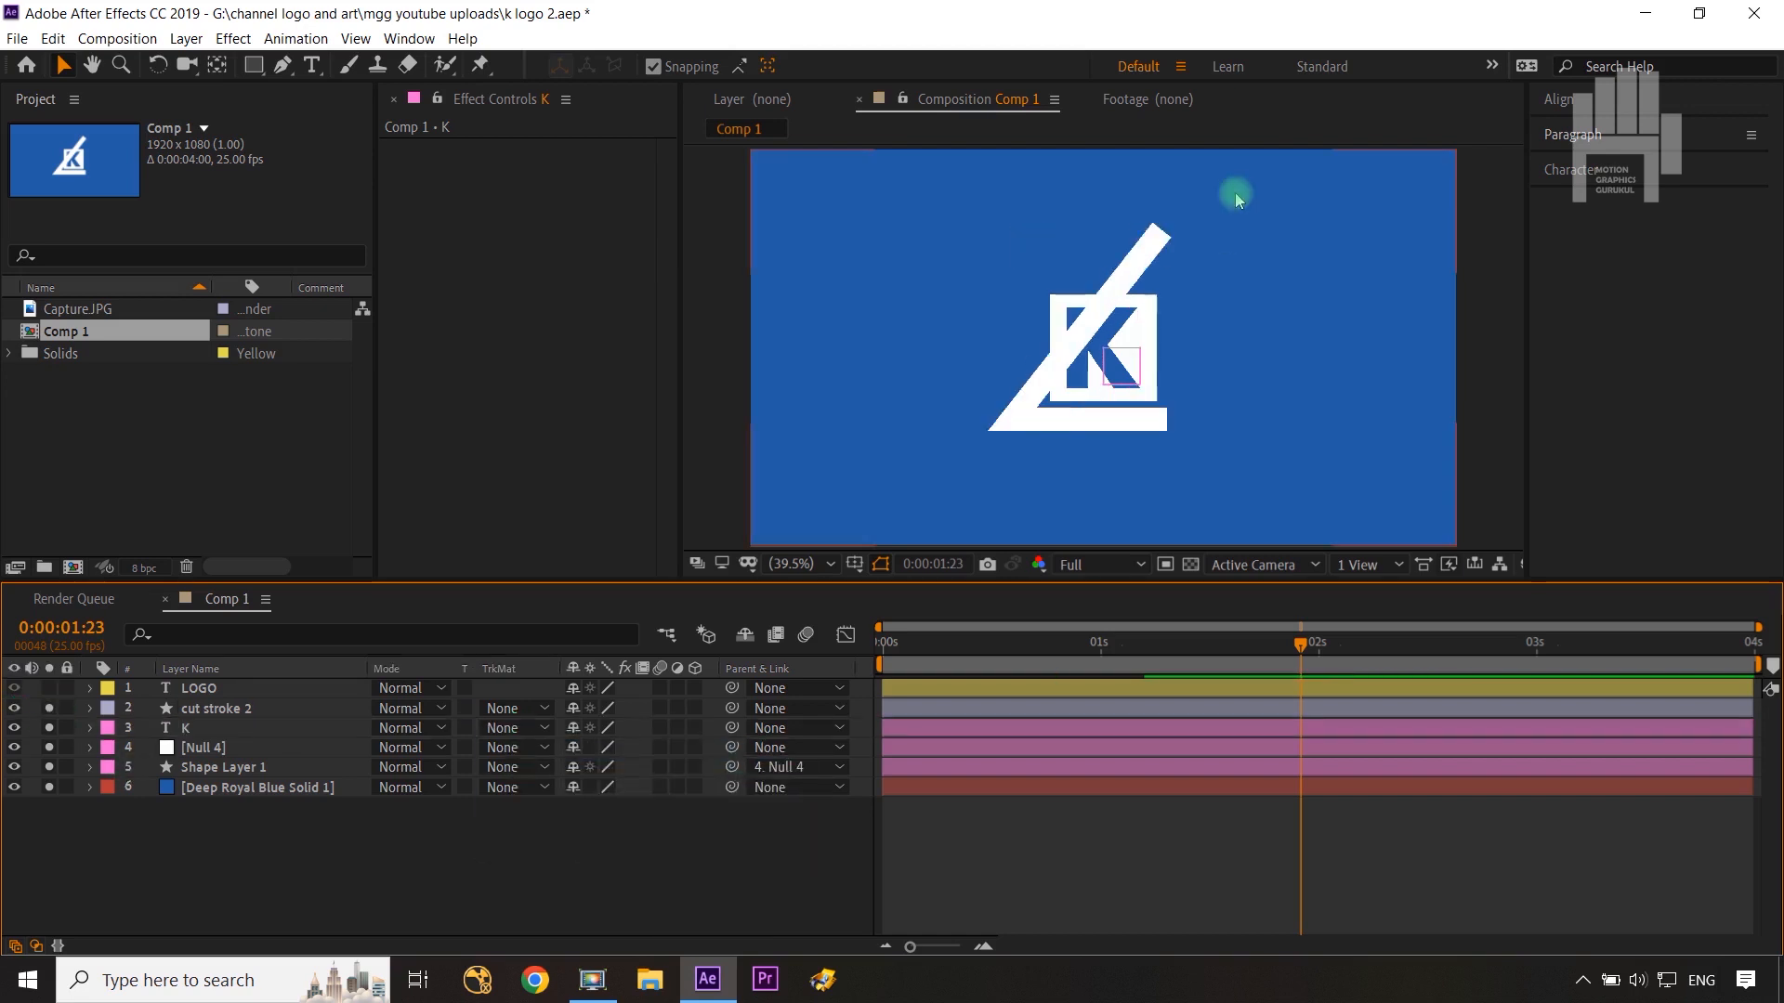
click(268, 711)
click(1185, 139)
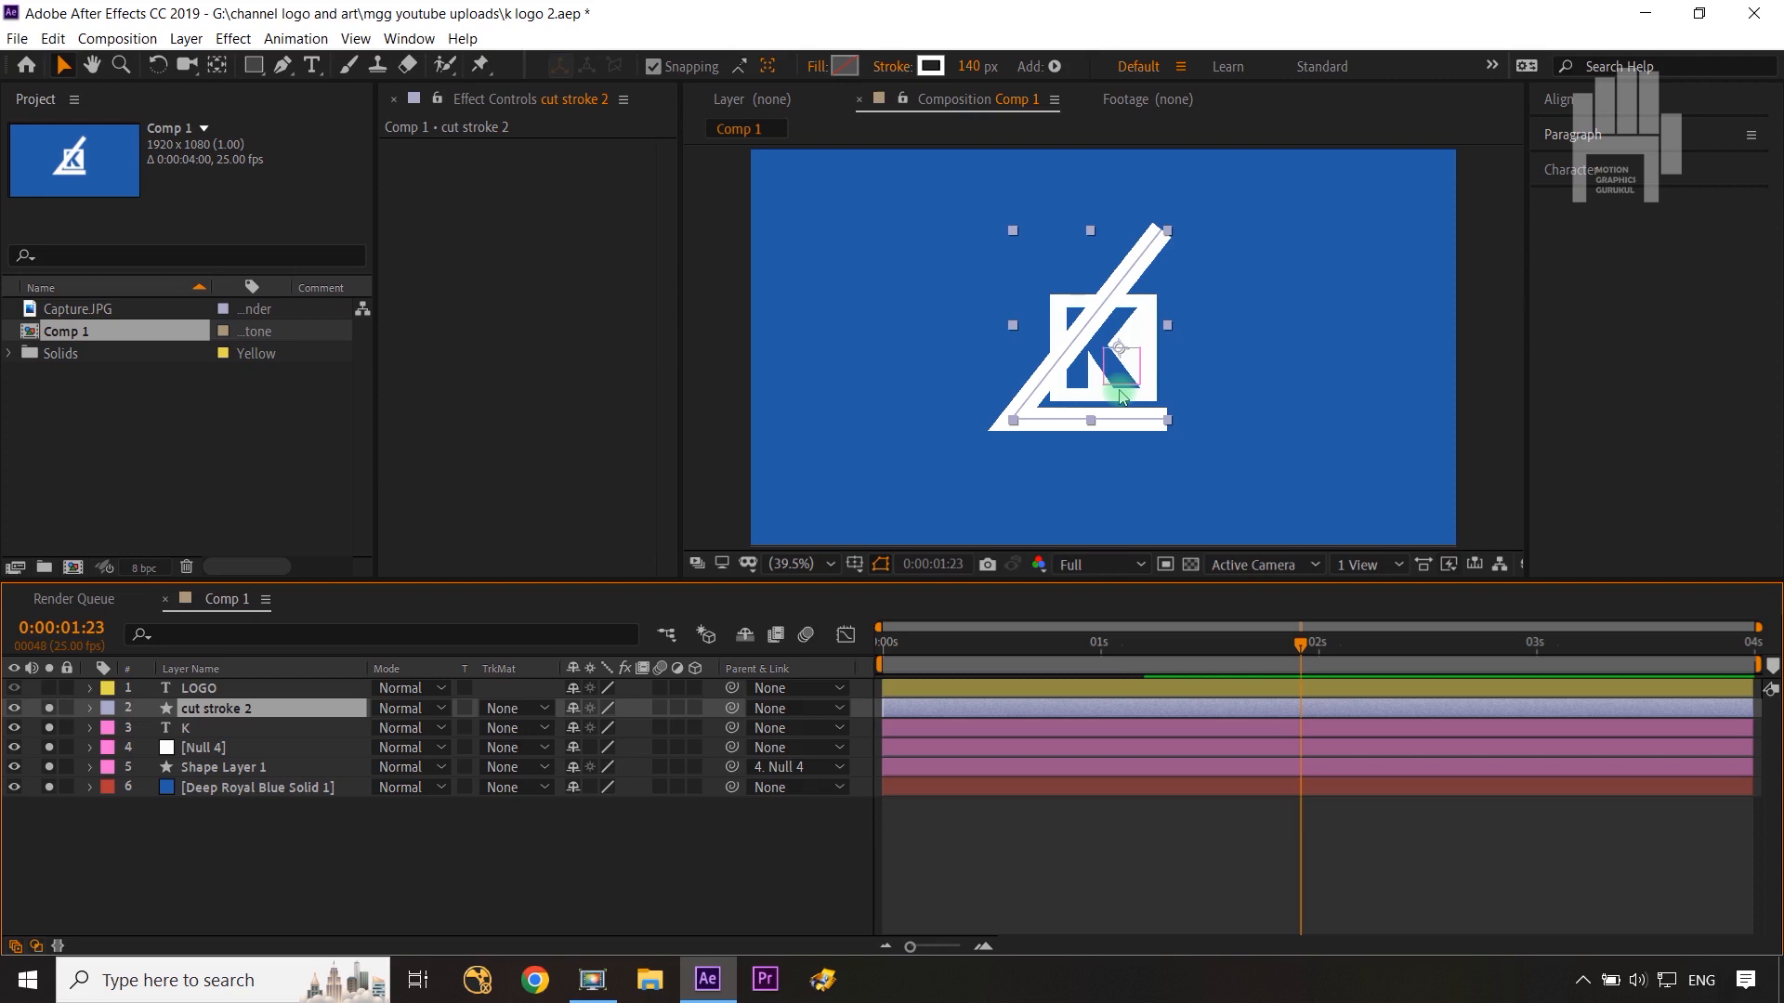
click(49, 708)
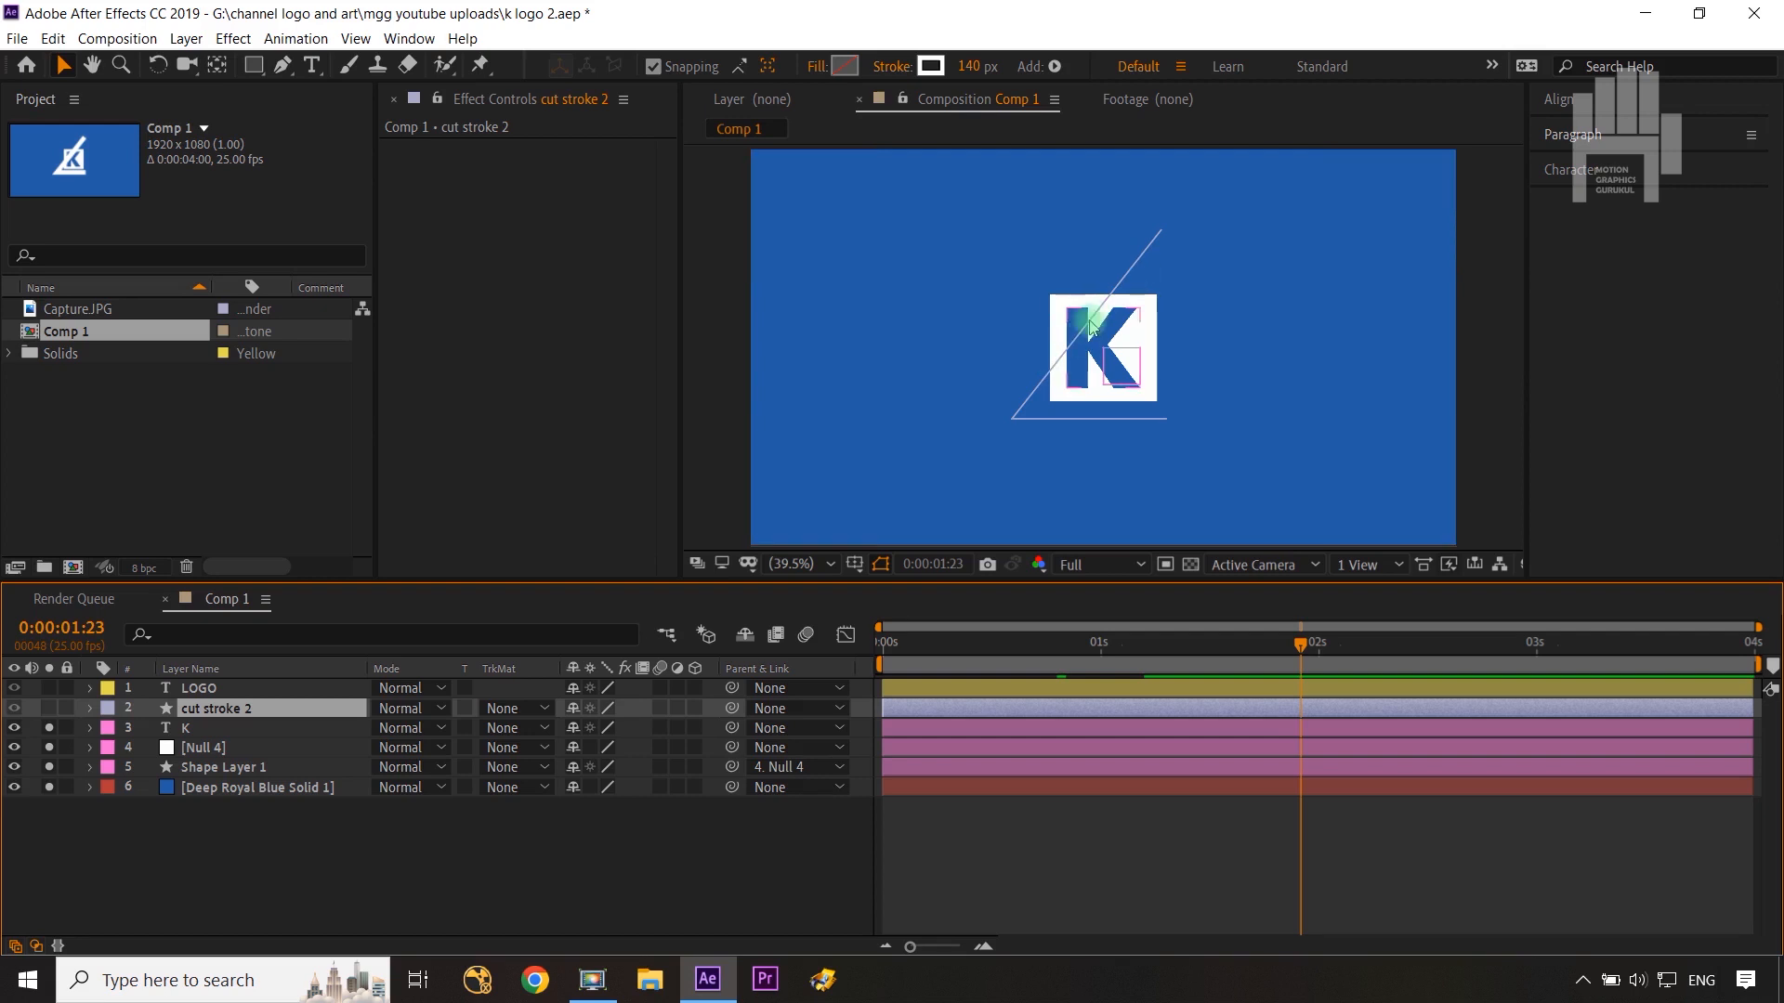
Step: Review K's keyframes and step frame by frame through the animation to around 0:00:01:08
click(264, 688)
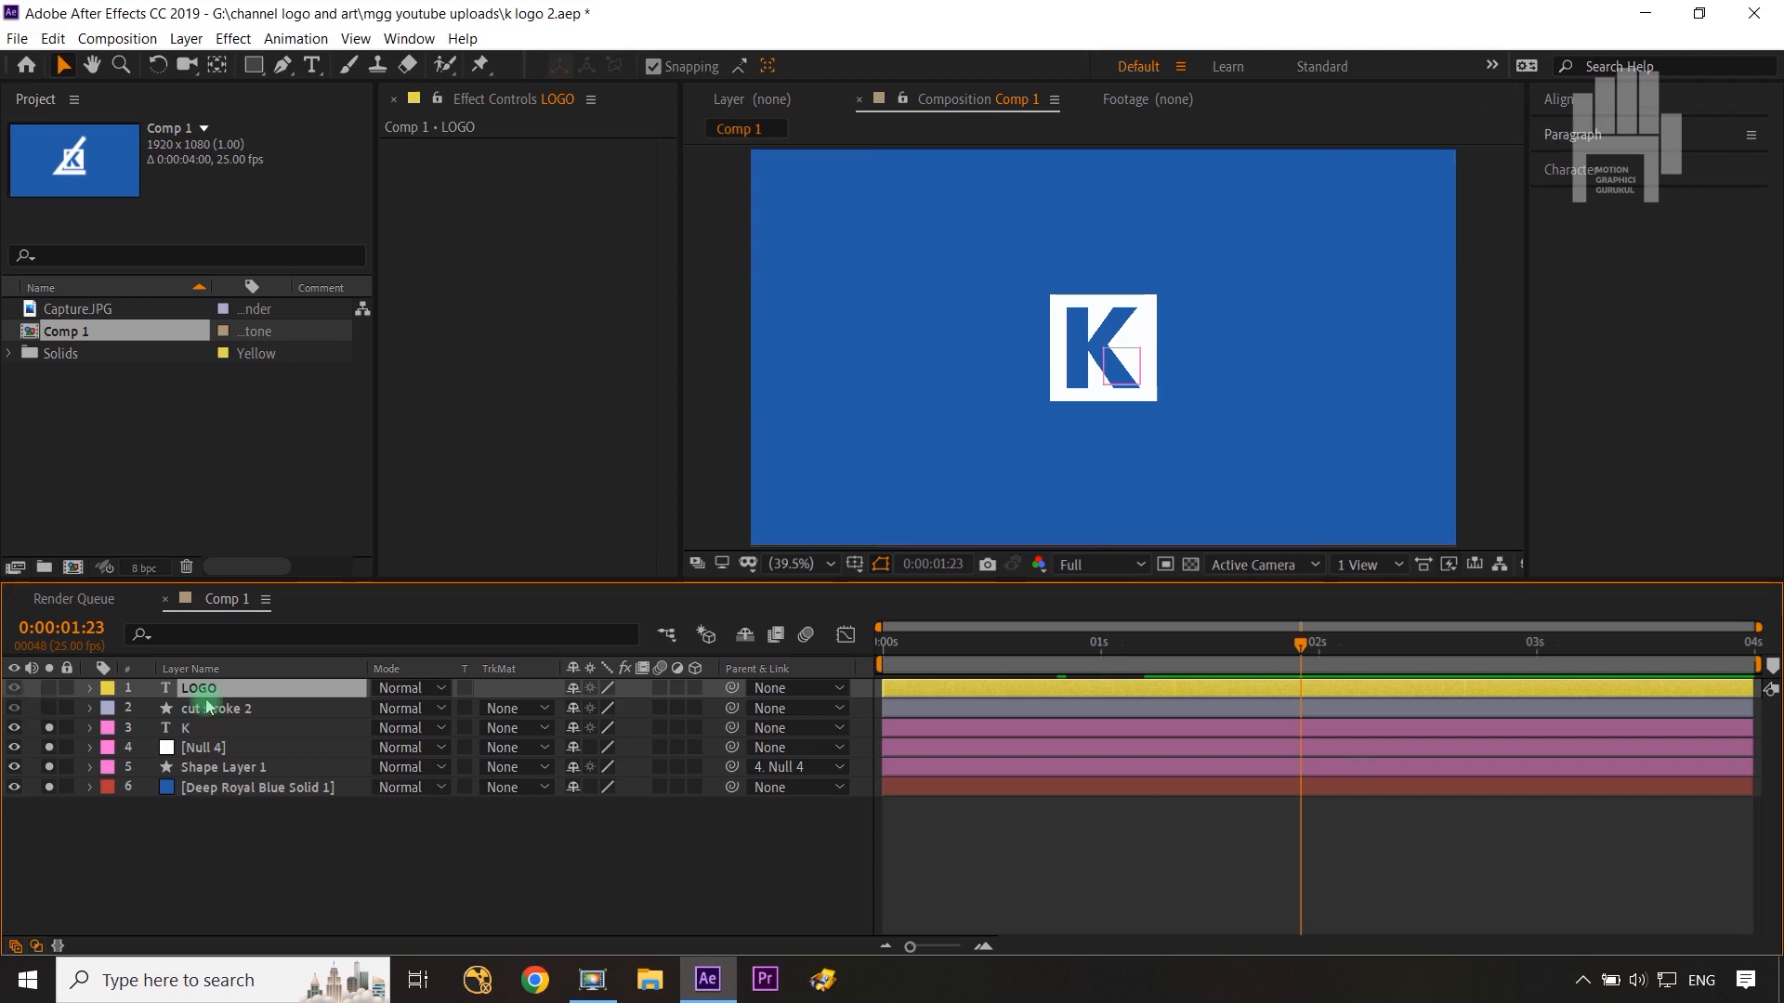
click(235, 711)
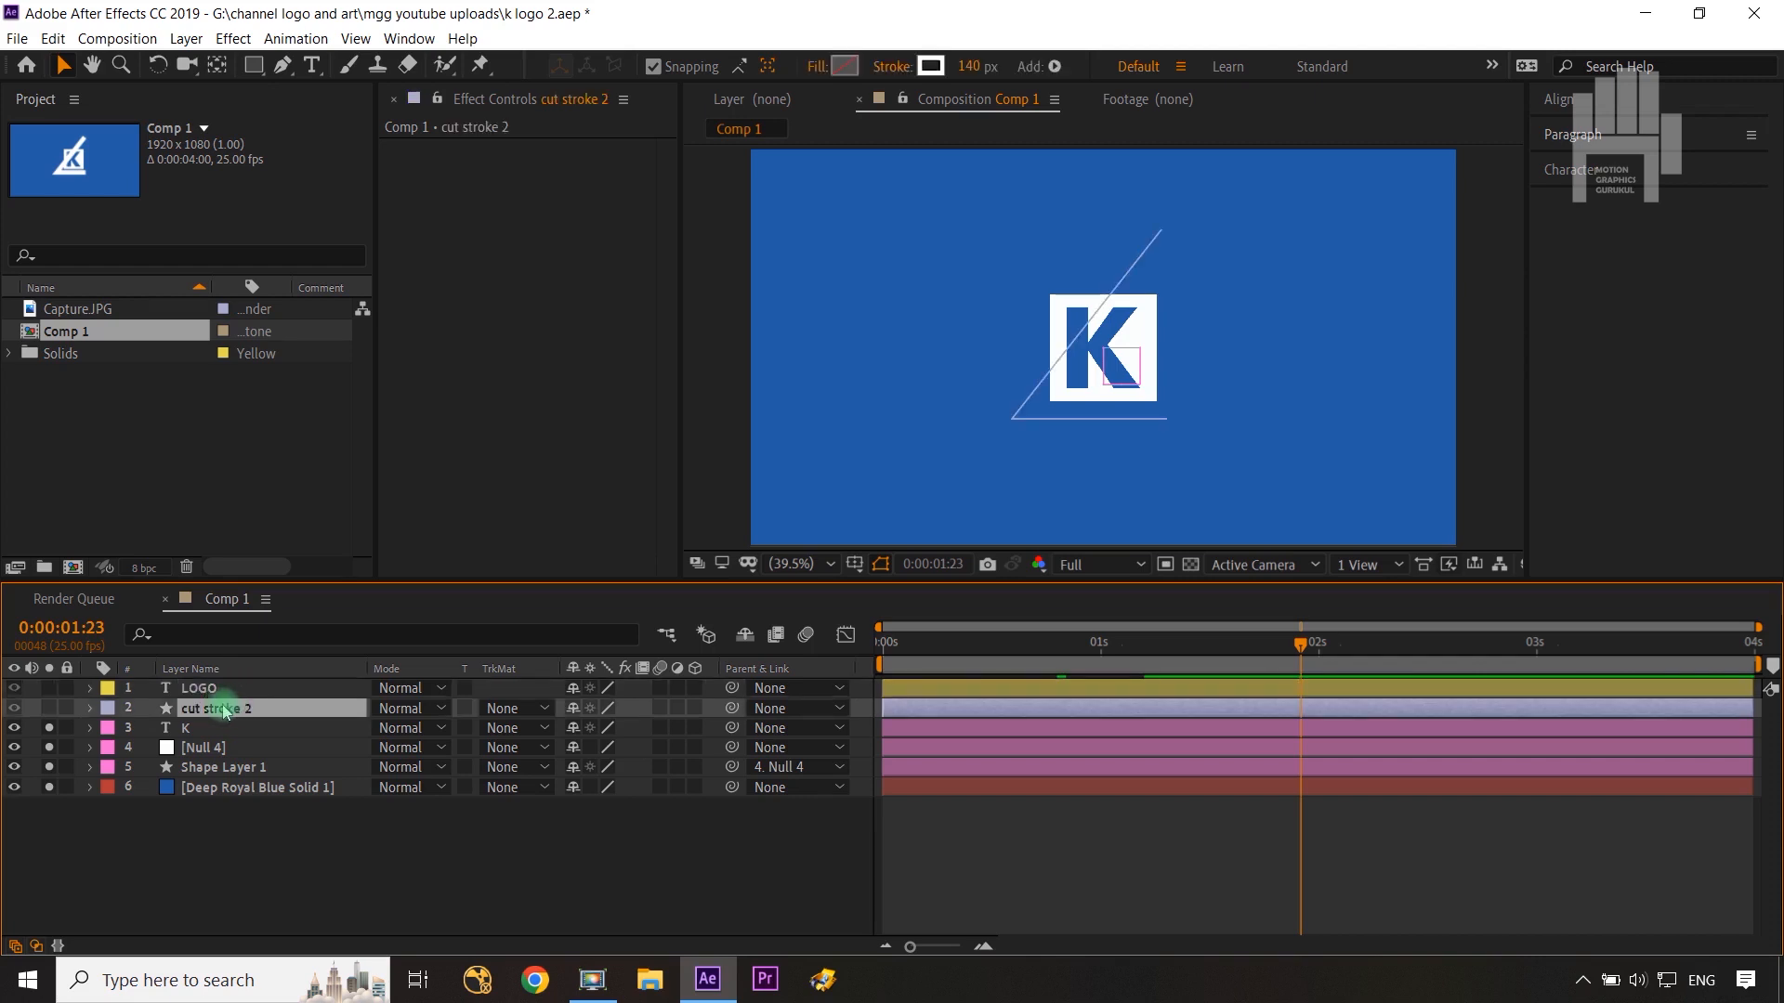
click(193, 728)
key(u)
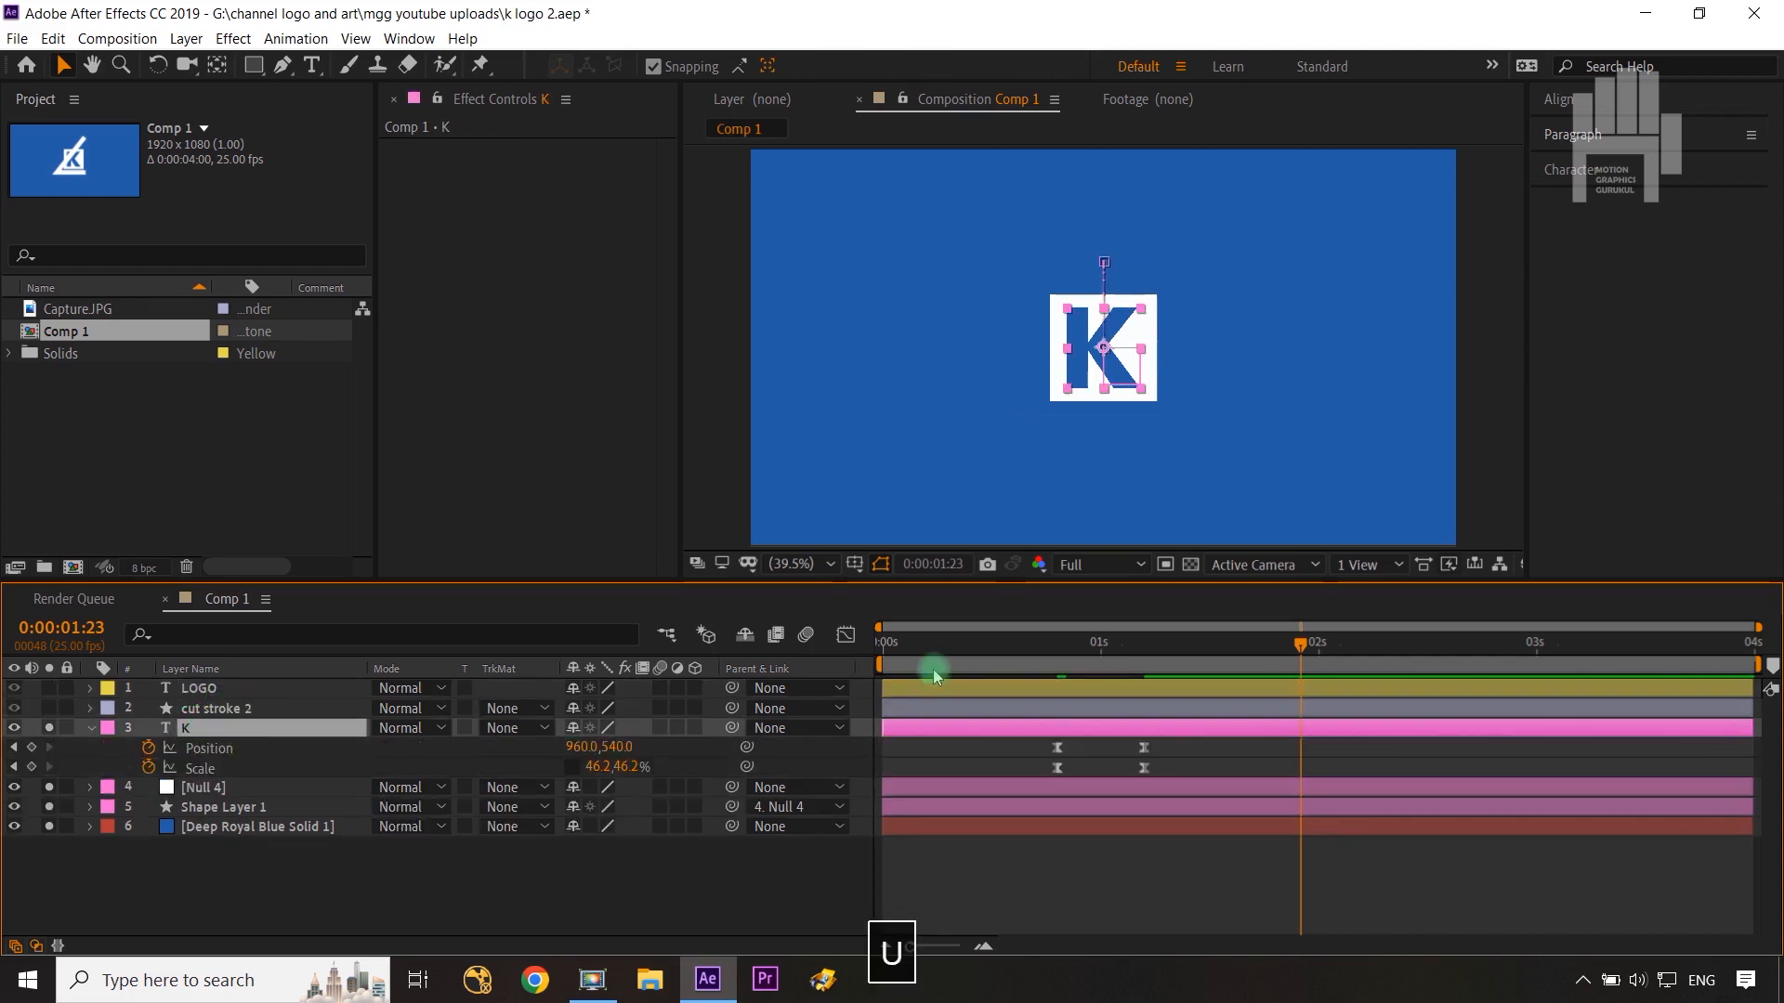
drag(1290, 659, 1152, 677)
key(ctrl+Right)
key(ctrl+Right)
key(ctrl+Right)
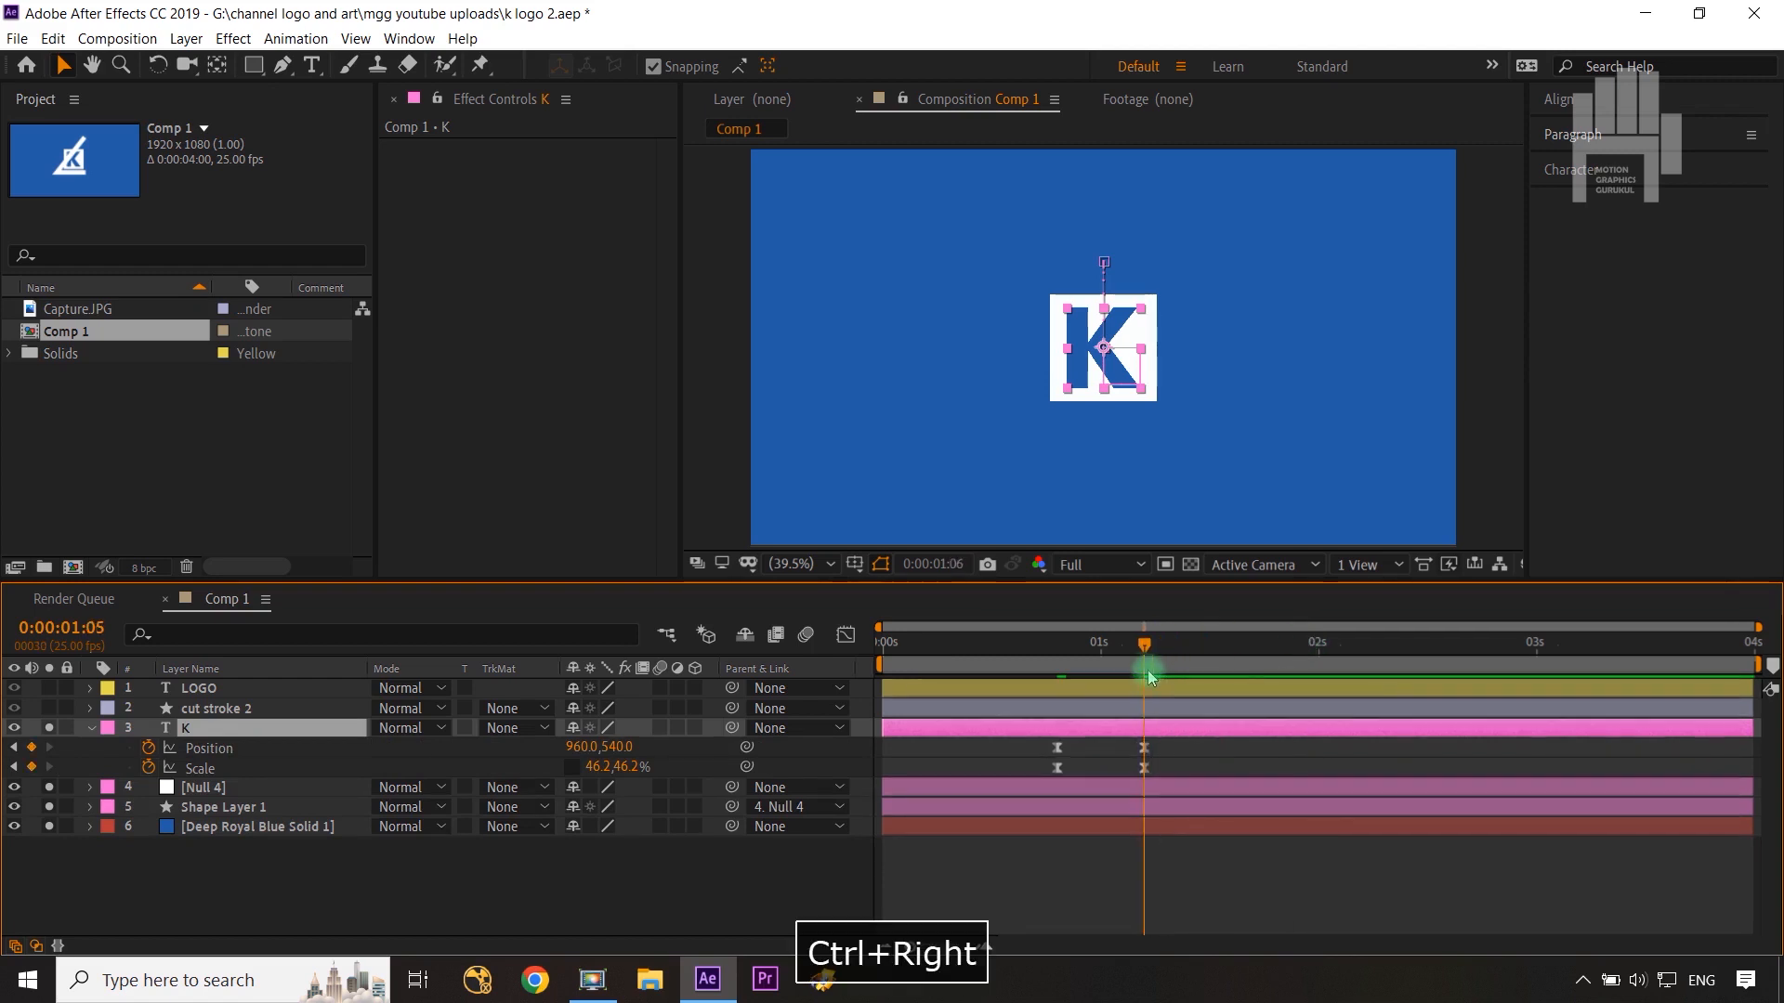
key(ctrl+Right)
key(ctrl+Right)
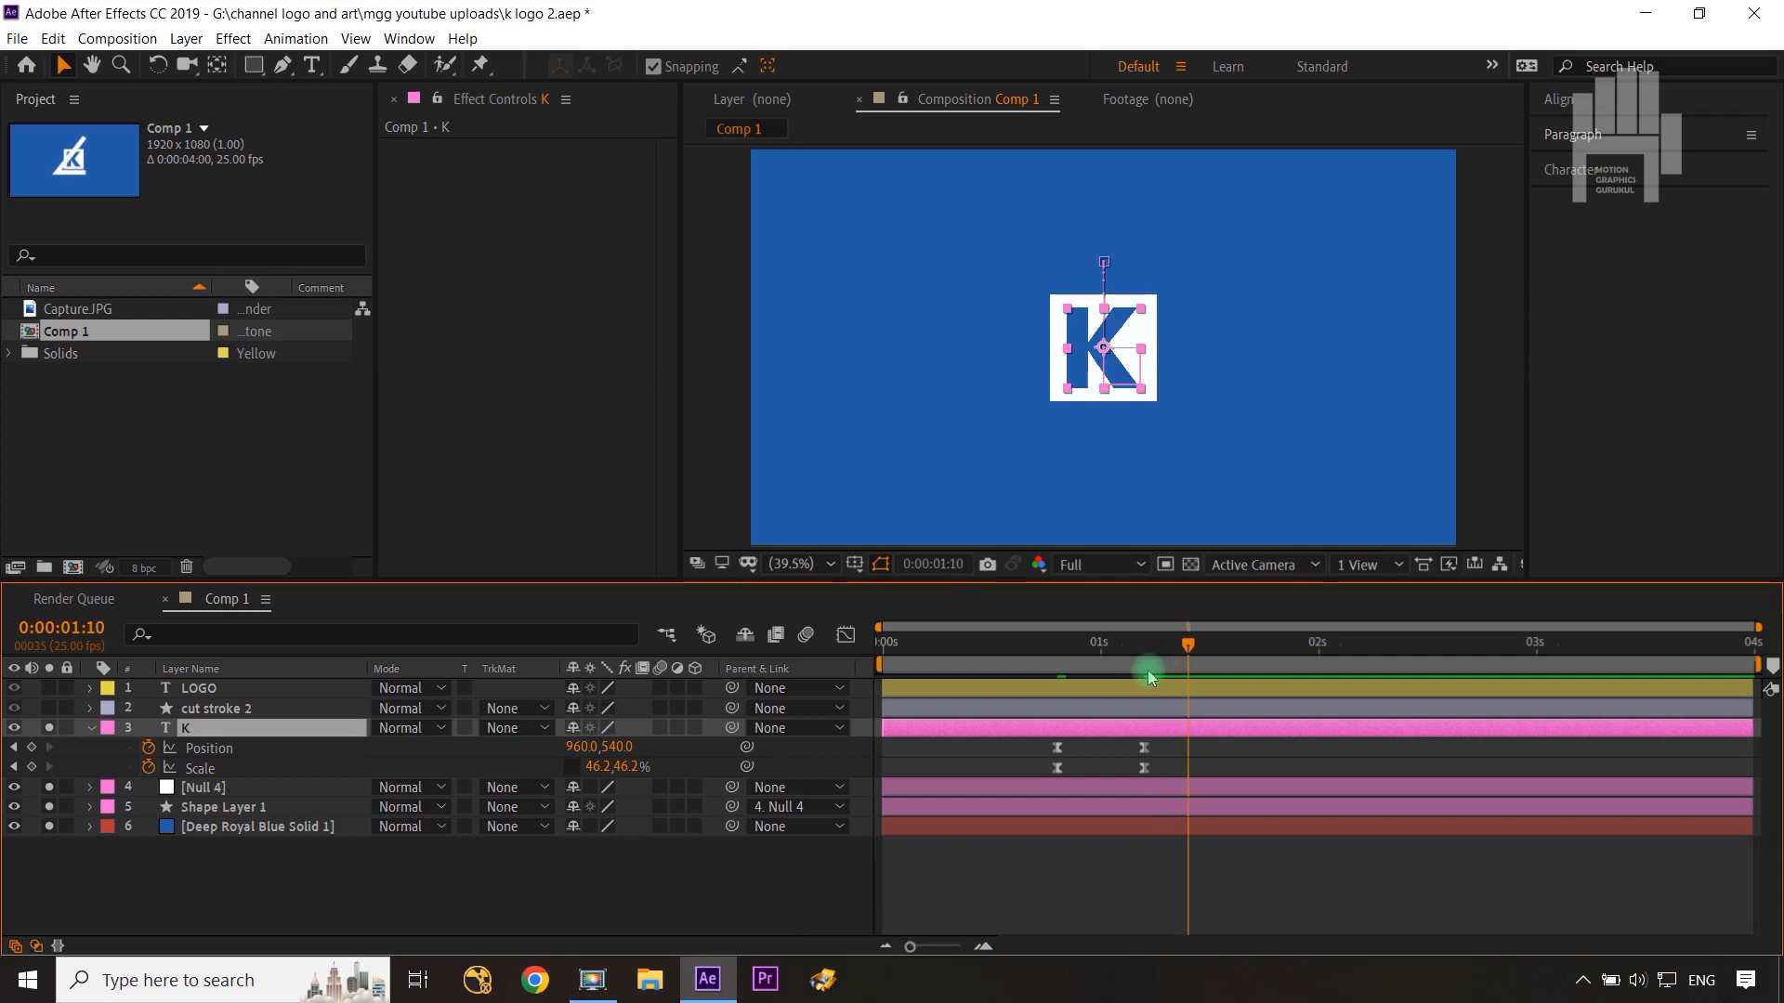
click(1148, 664)
key(ctrl+Right)
key(ctrl+Right)
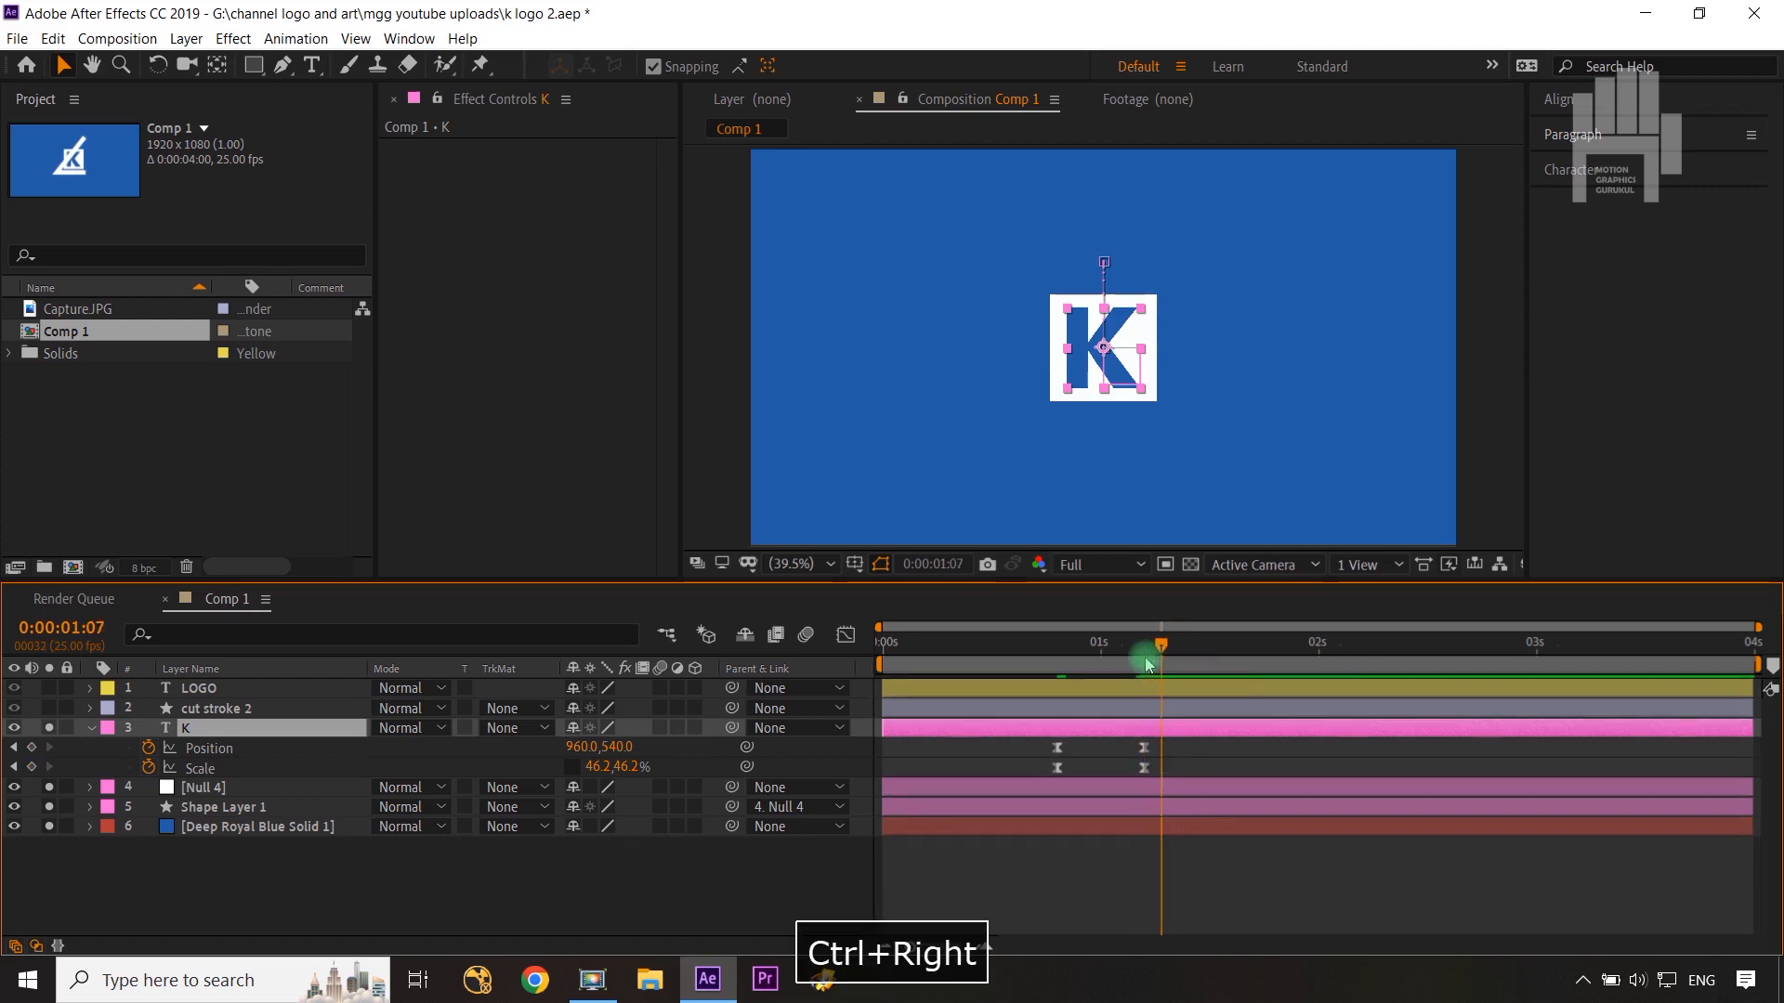
Step: Add a Trim Paths operator to the cut stroke 2 shape layer and expand its properties
click(215, 710)
click(92, 709)
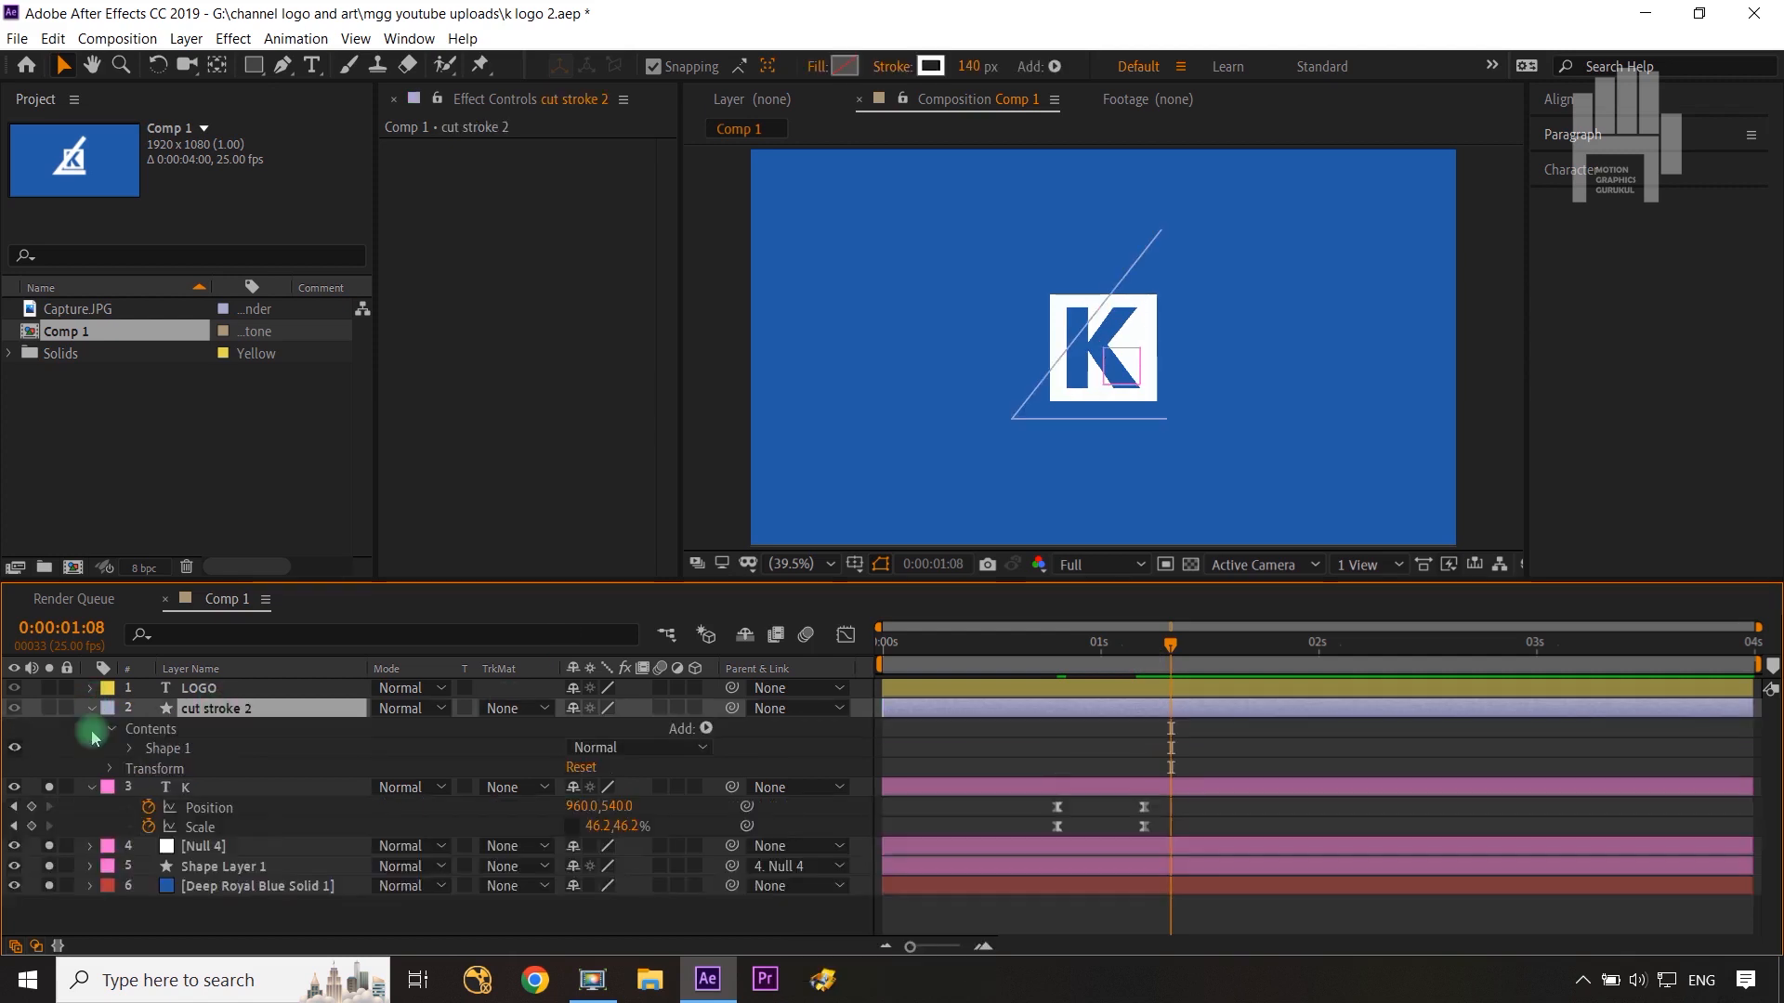
click(705, 730)
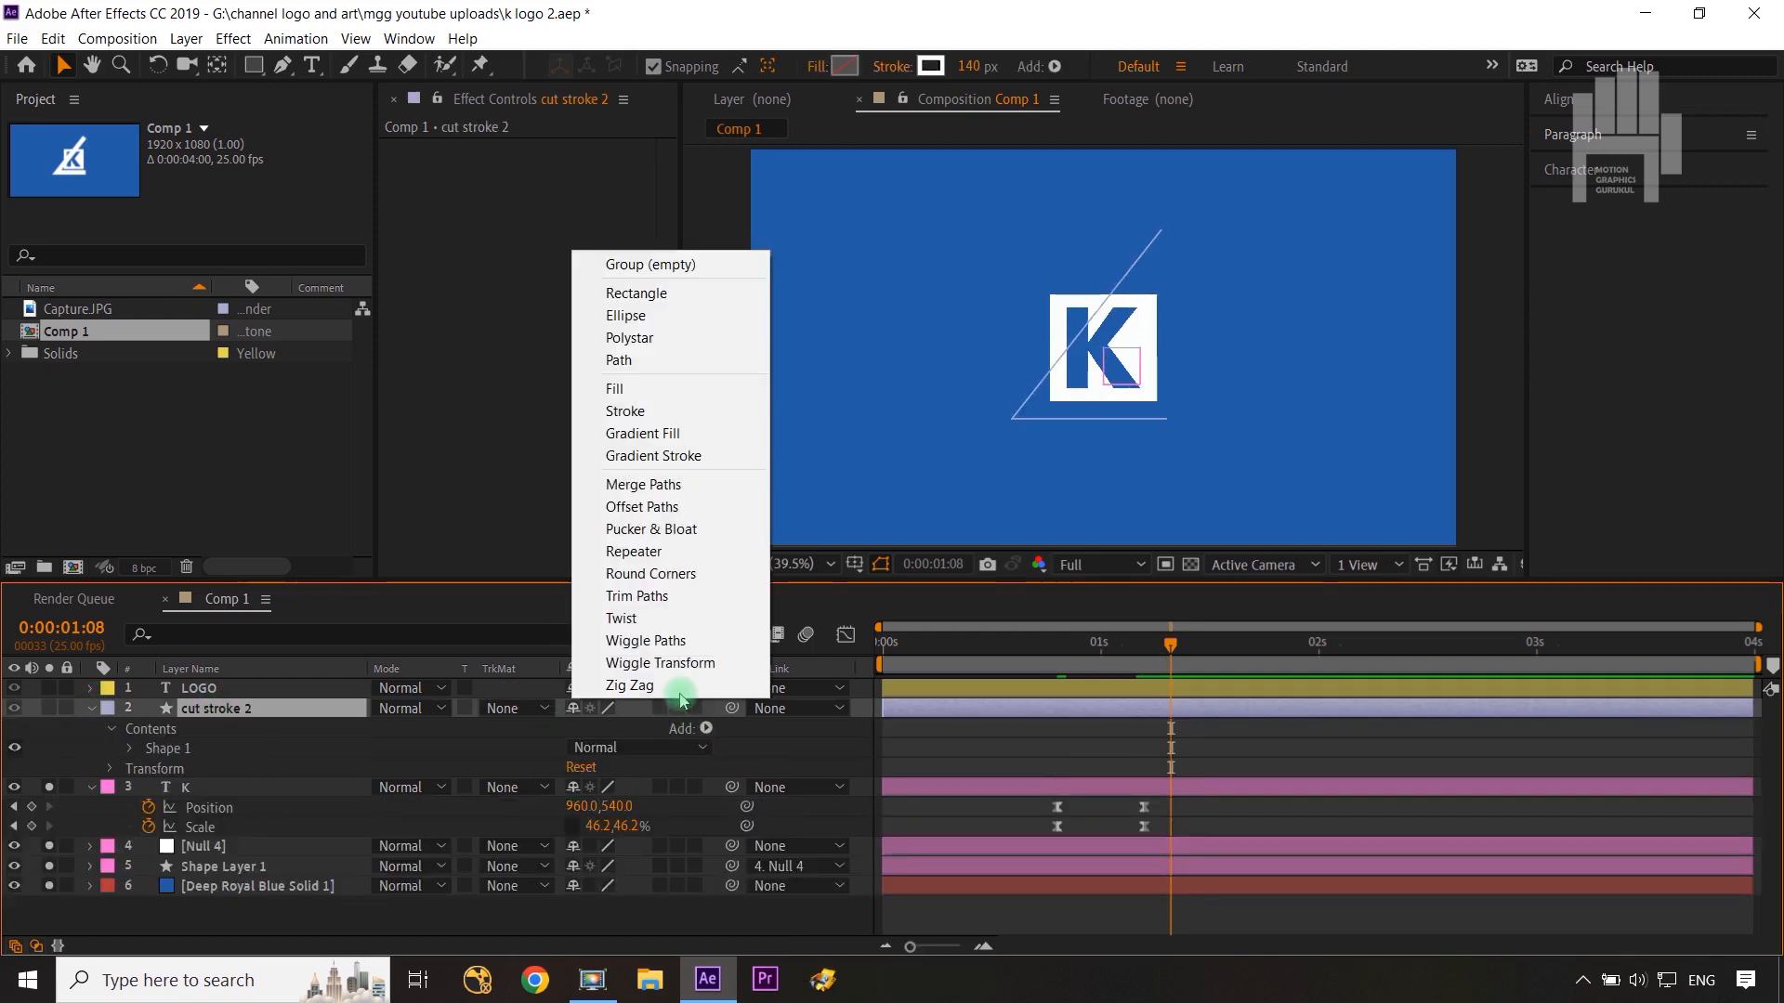
click(638, 596)
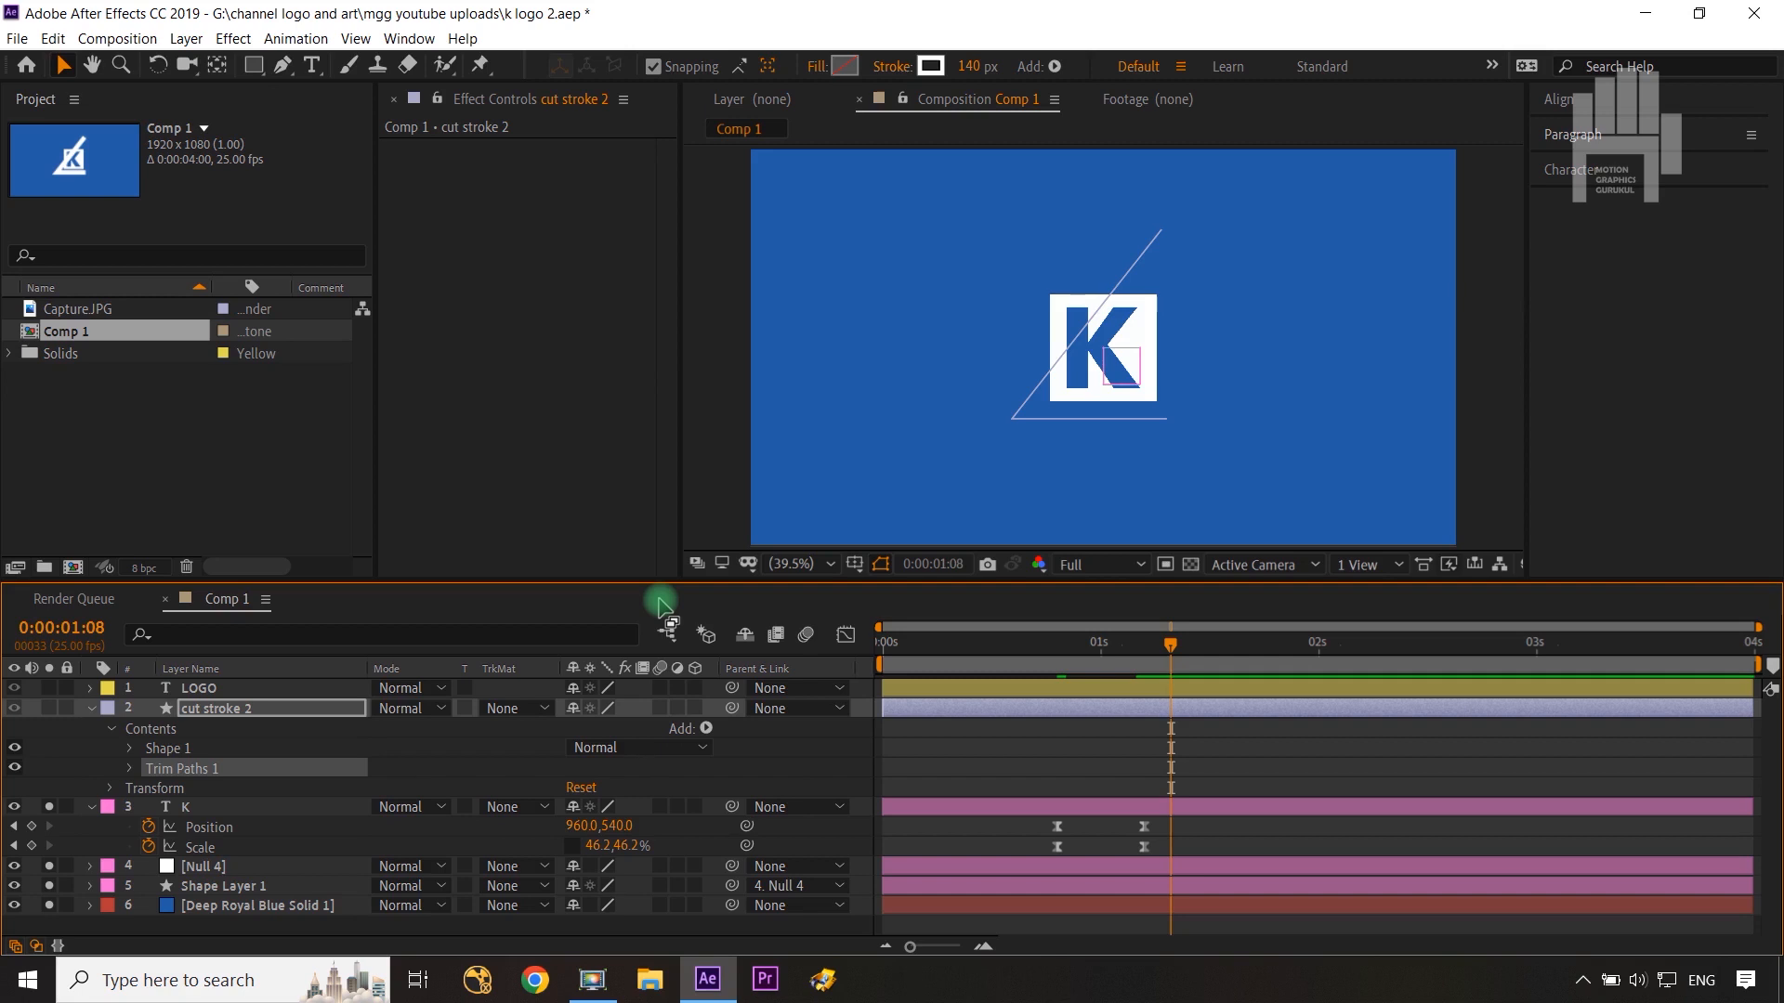
click(127, 772)
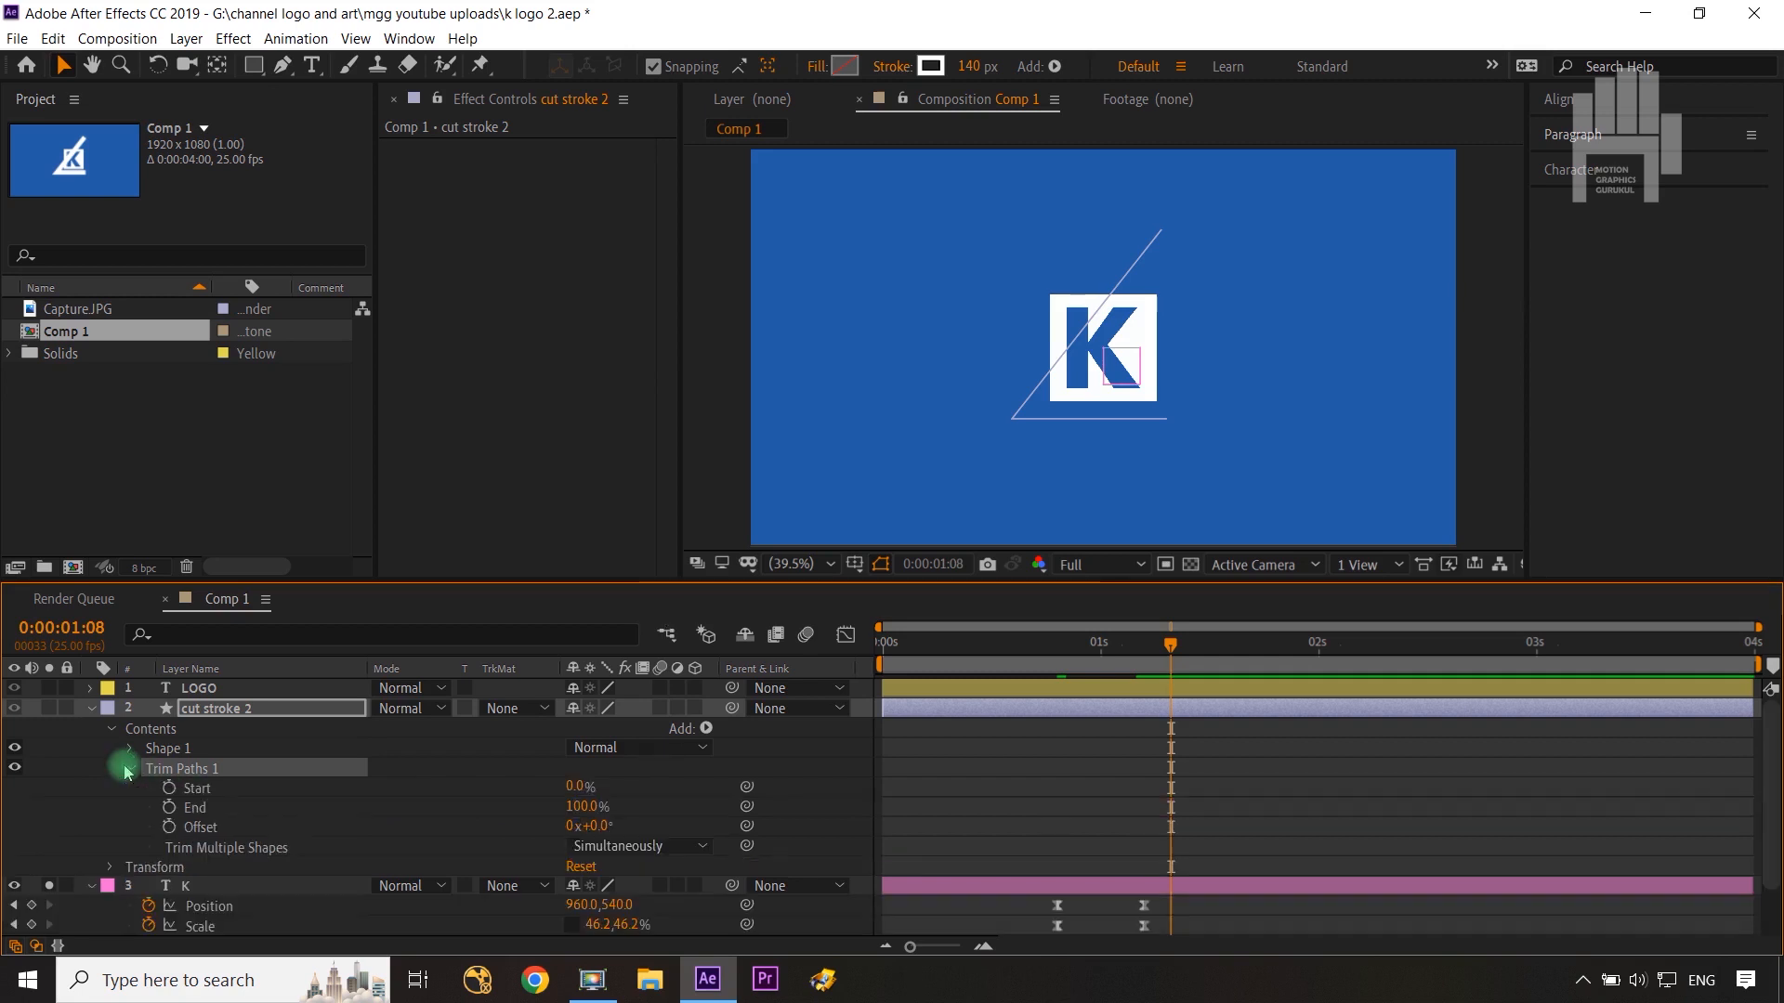
Step: Show the cut stroke 2 layer and keyframe its Trim Paths End from 0% at 0:00:01:08 to 100% at 0:00:01:18
click(50, 708)
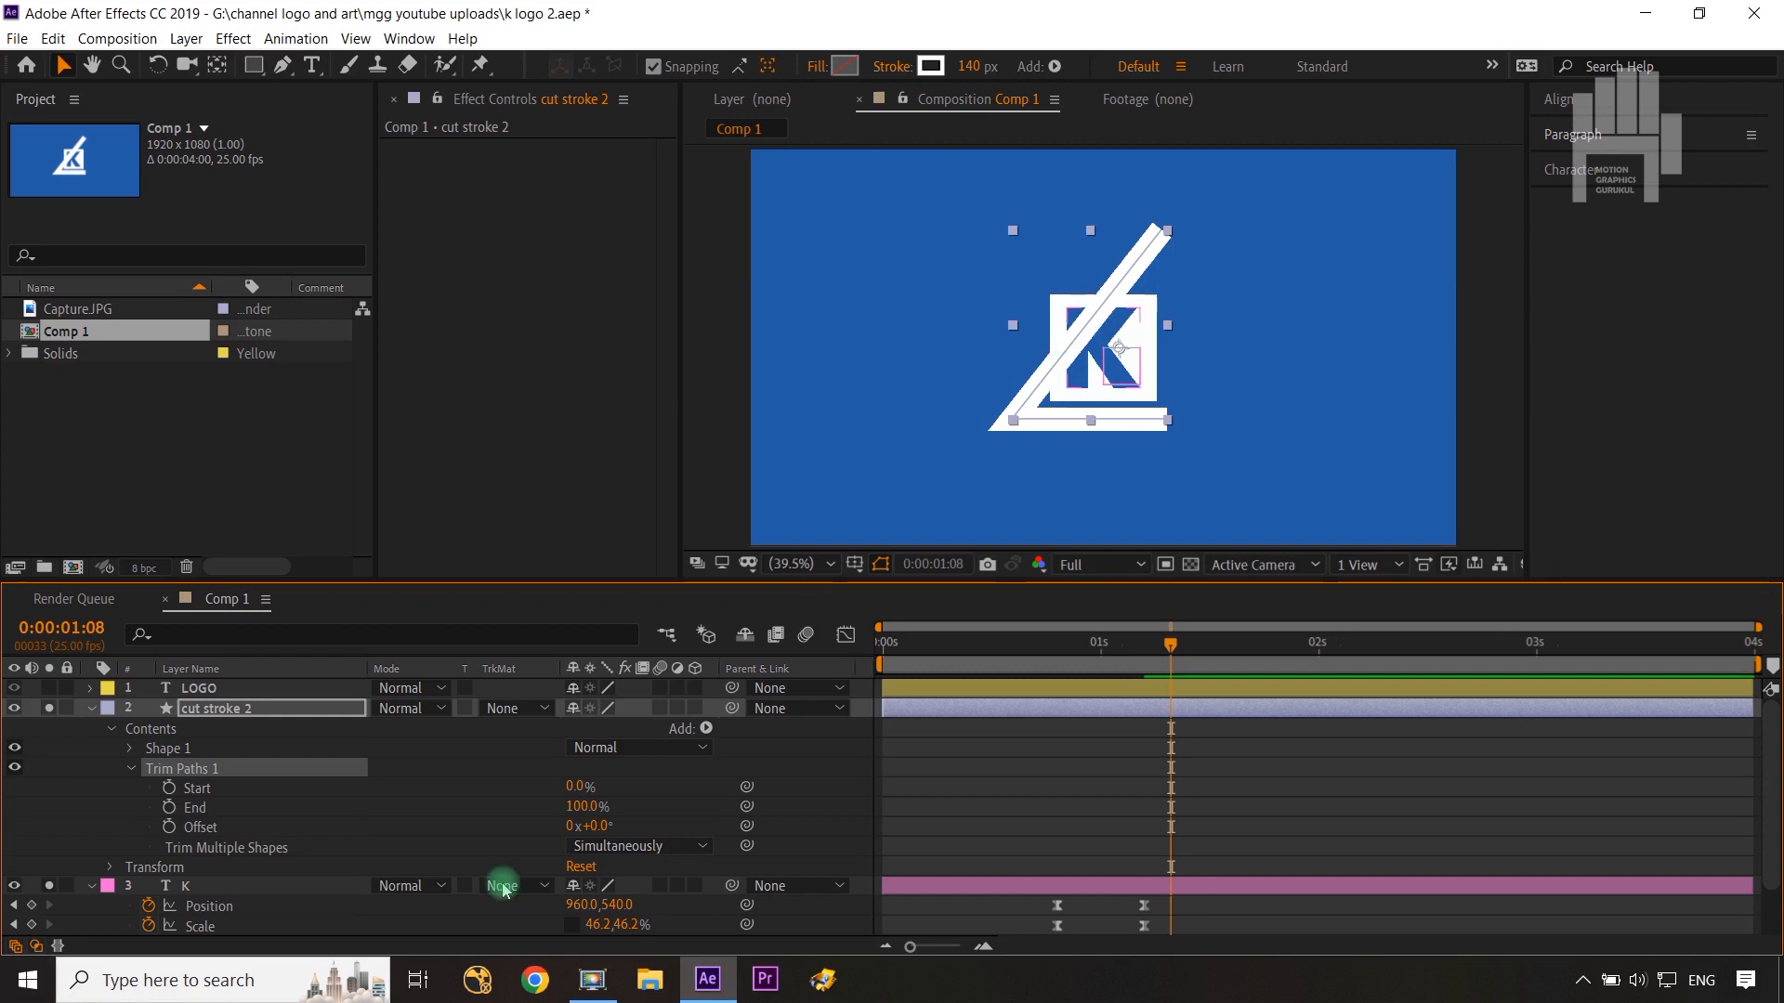
drag(584, 807, 445, 824)
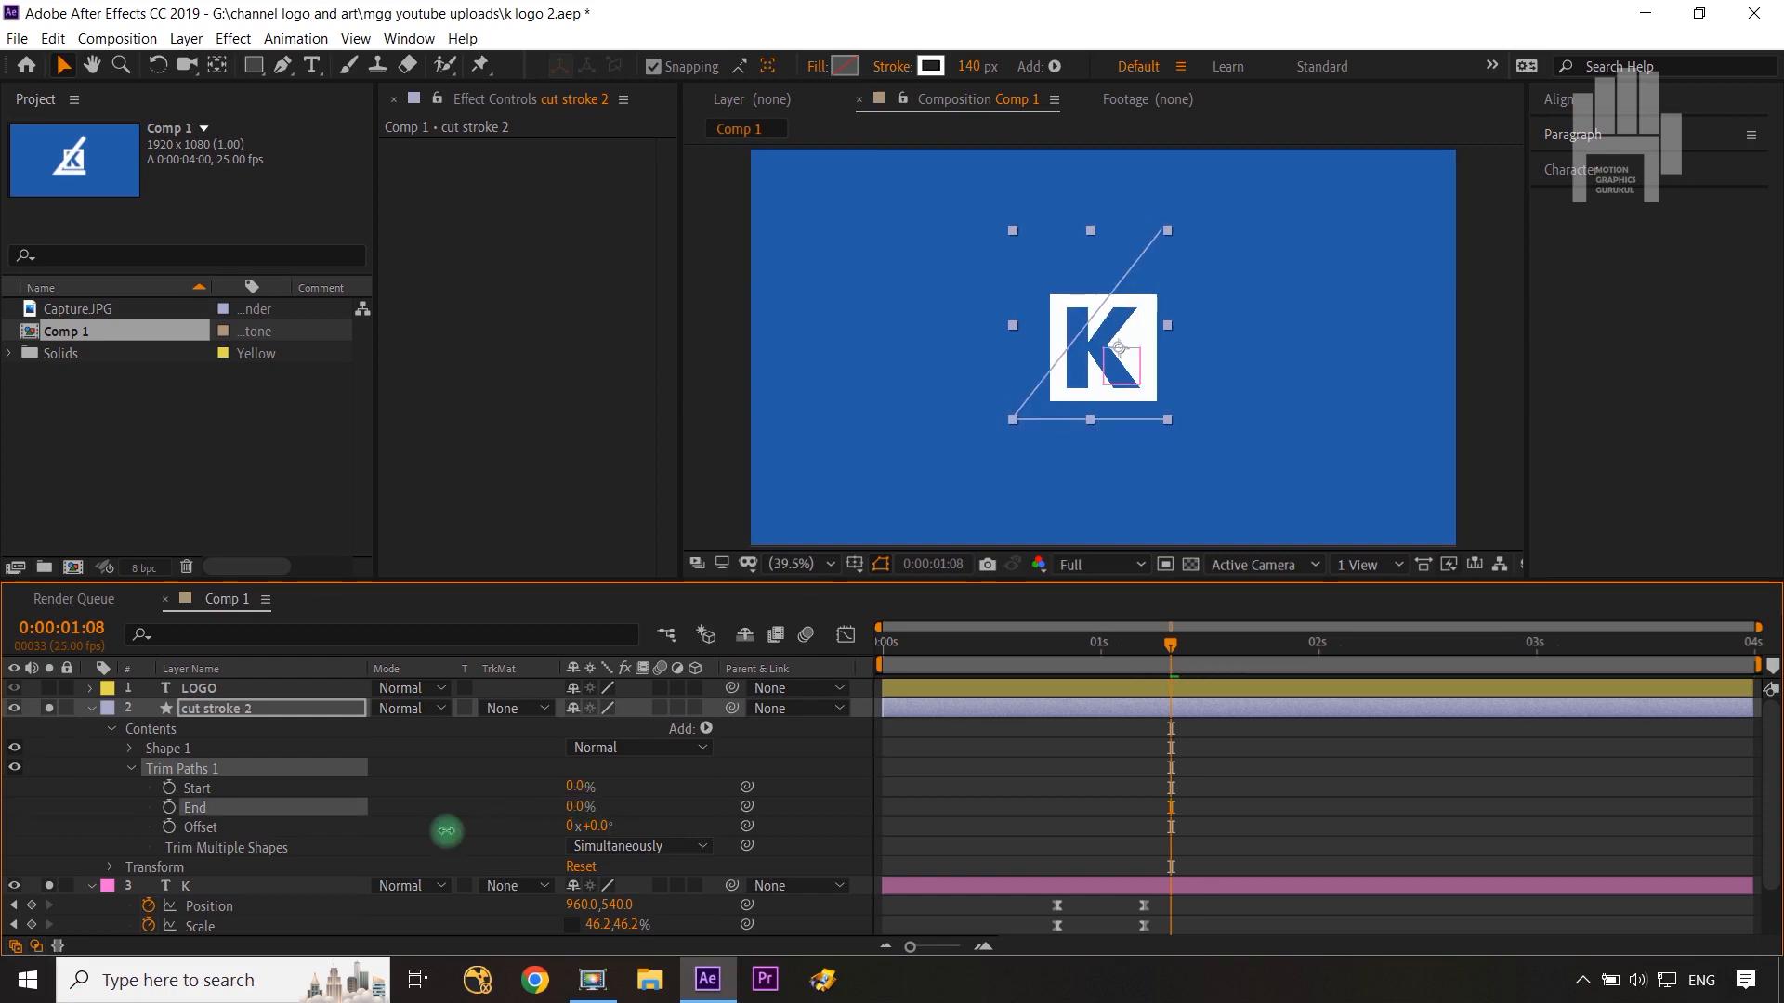
click(168, 806)
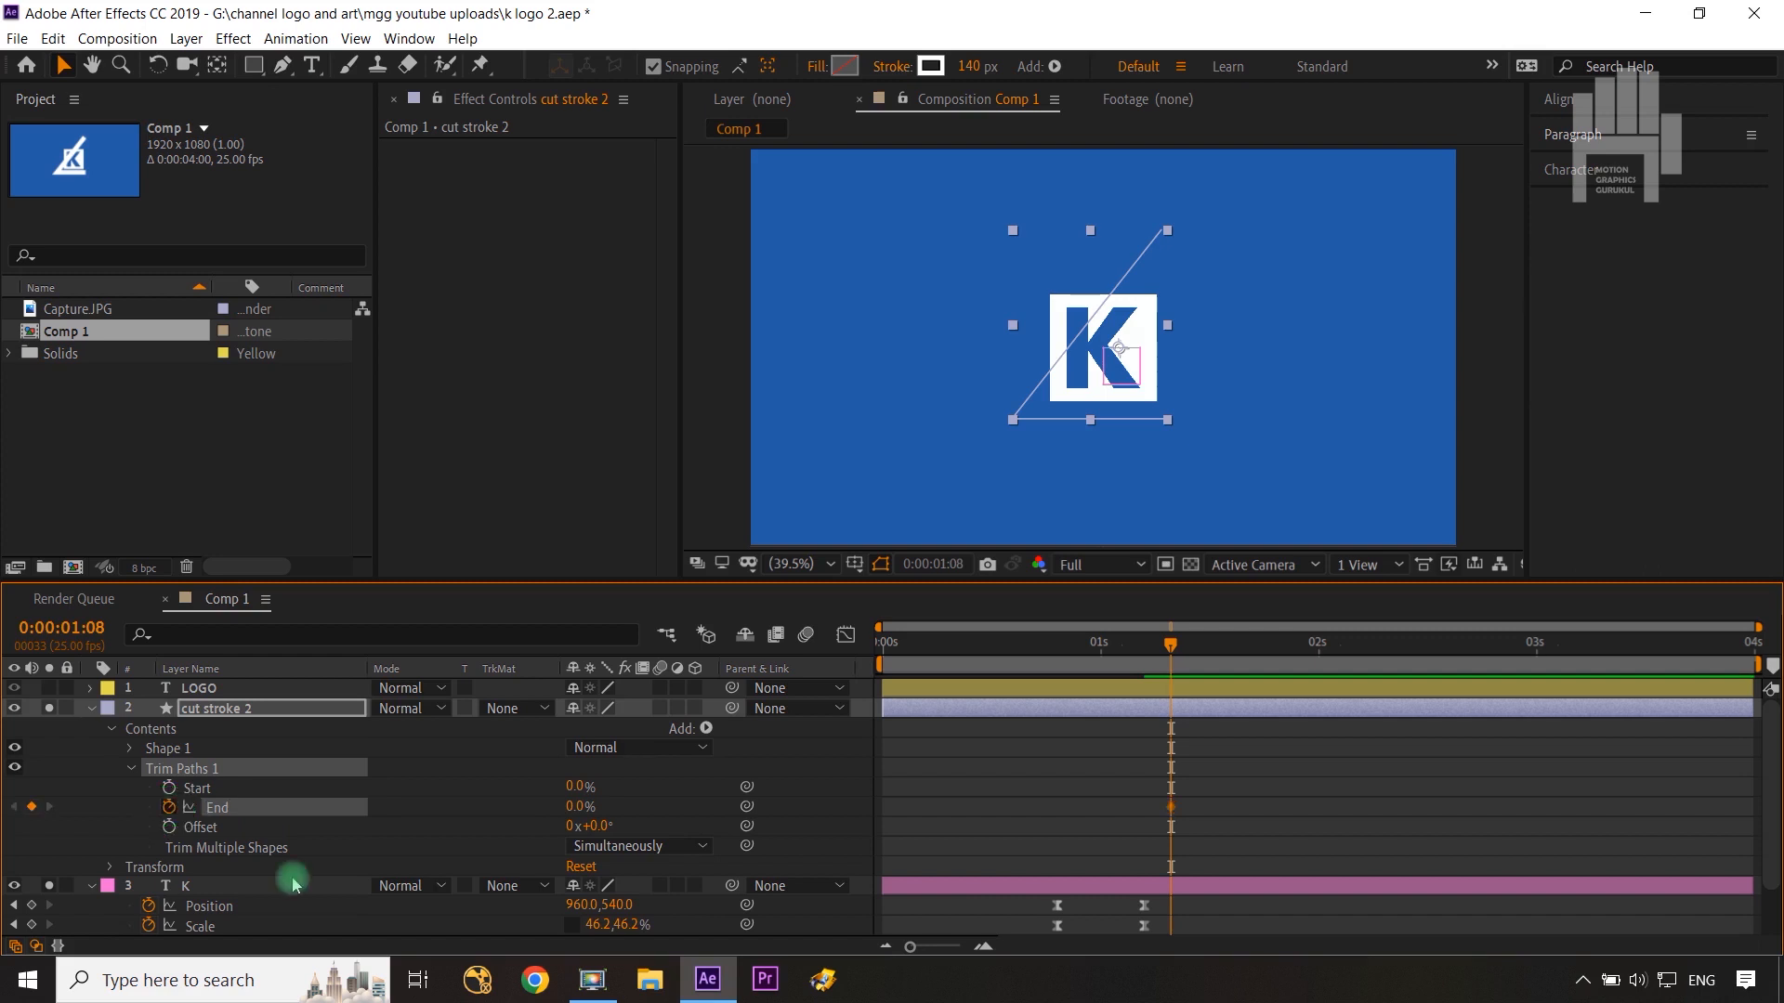
key(shift+Next)
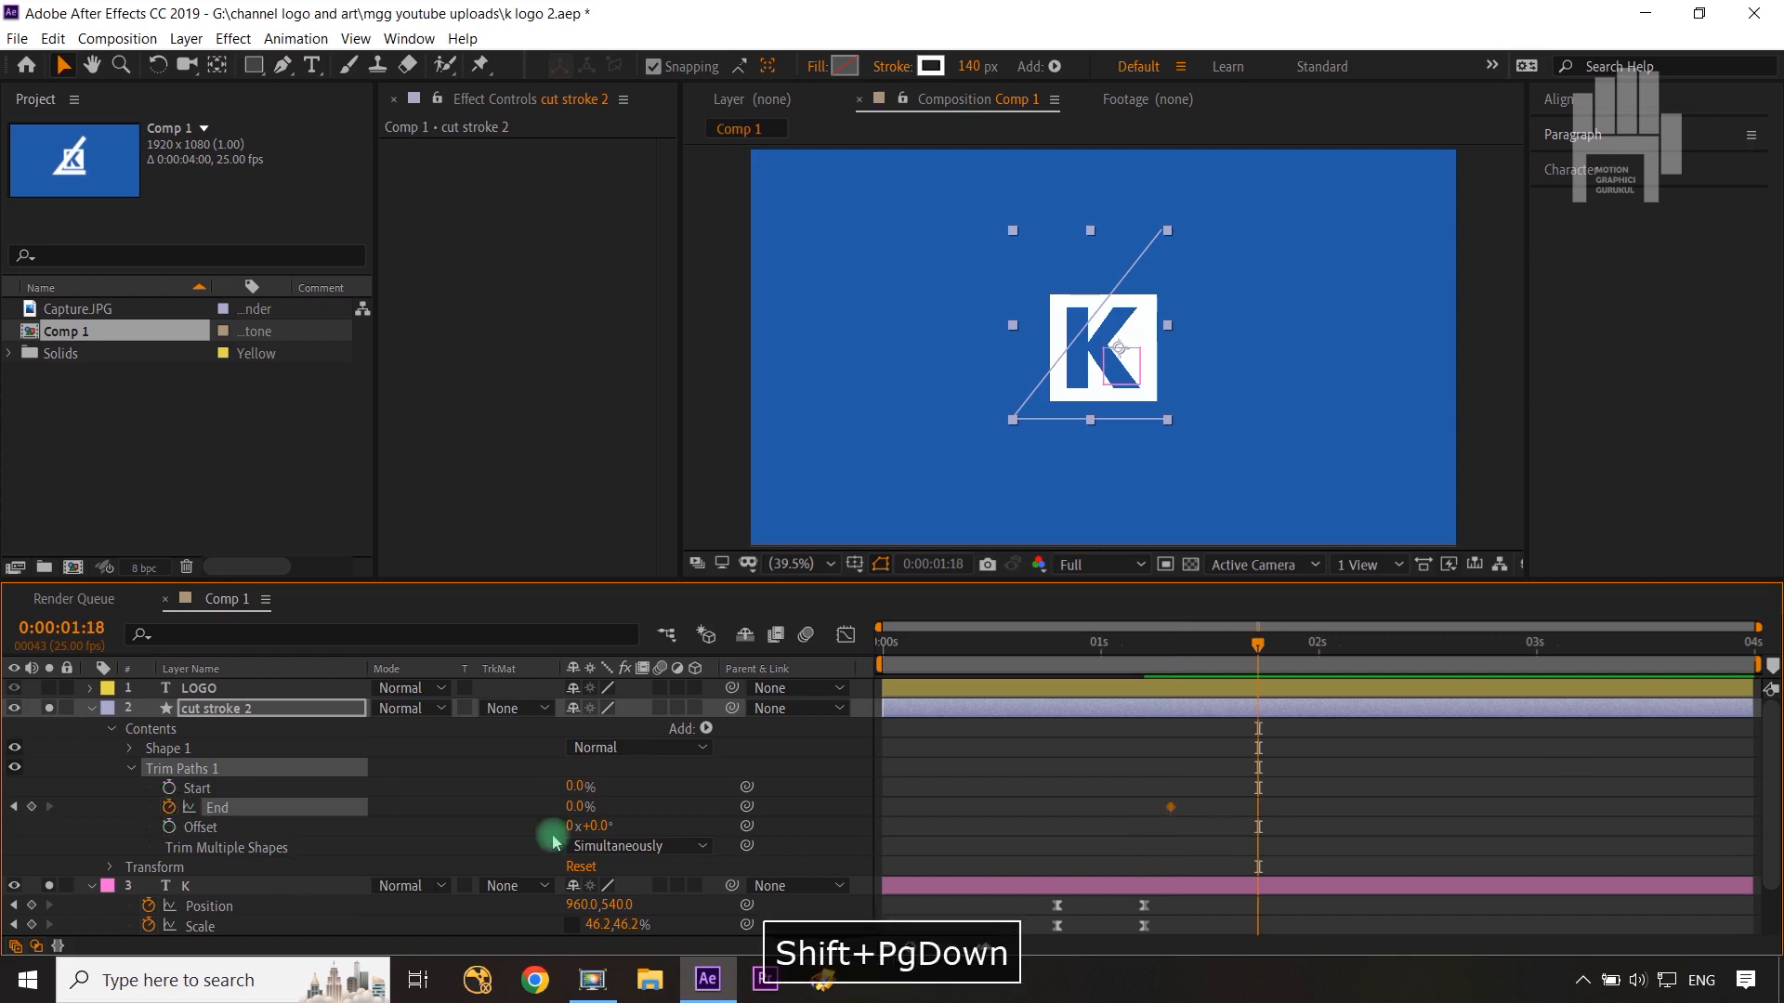
drag(569, 805, 749, 797)
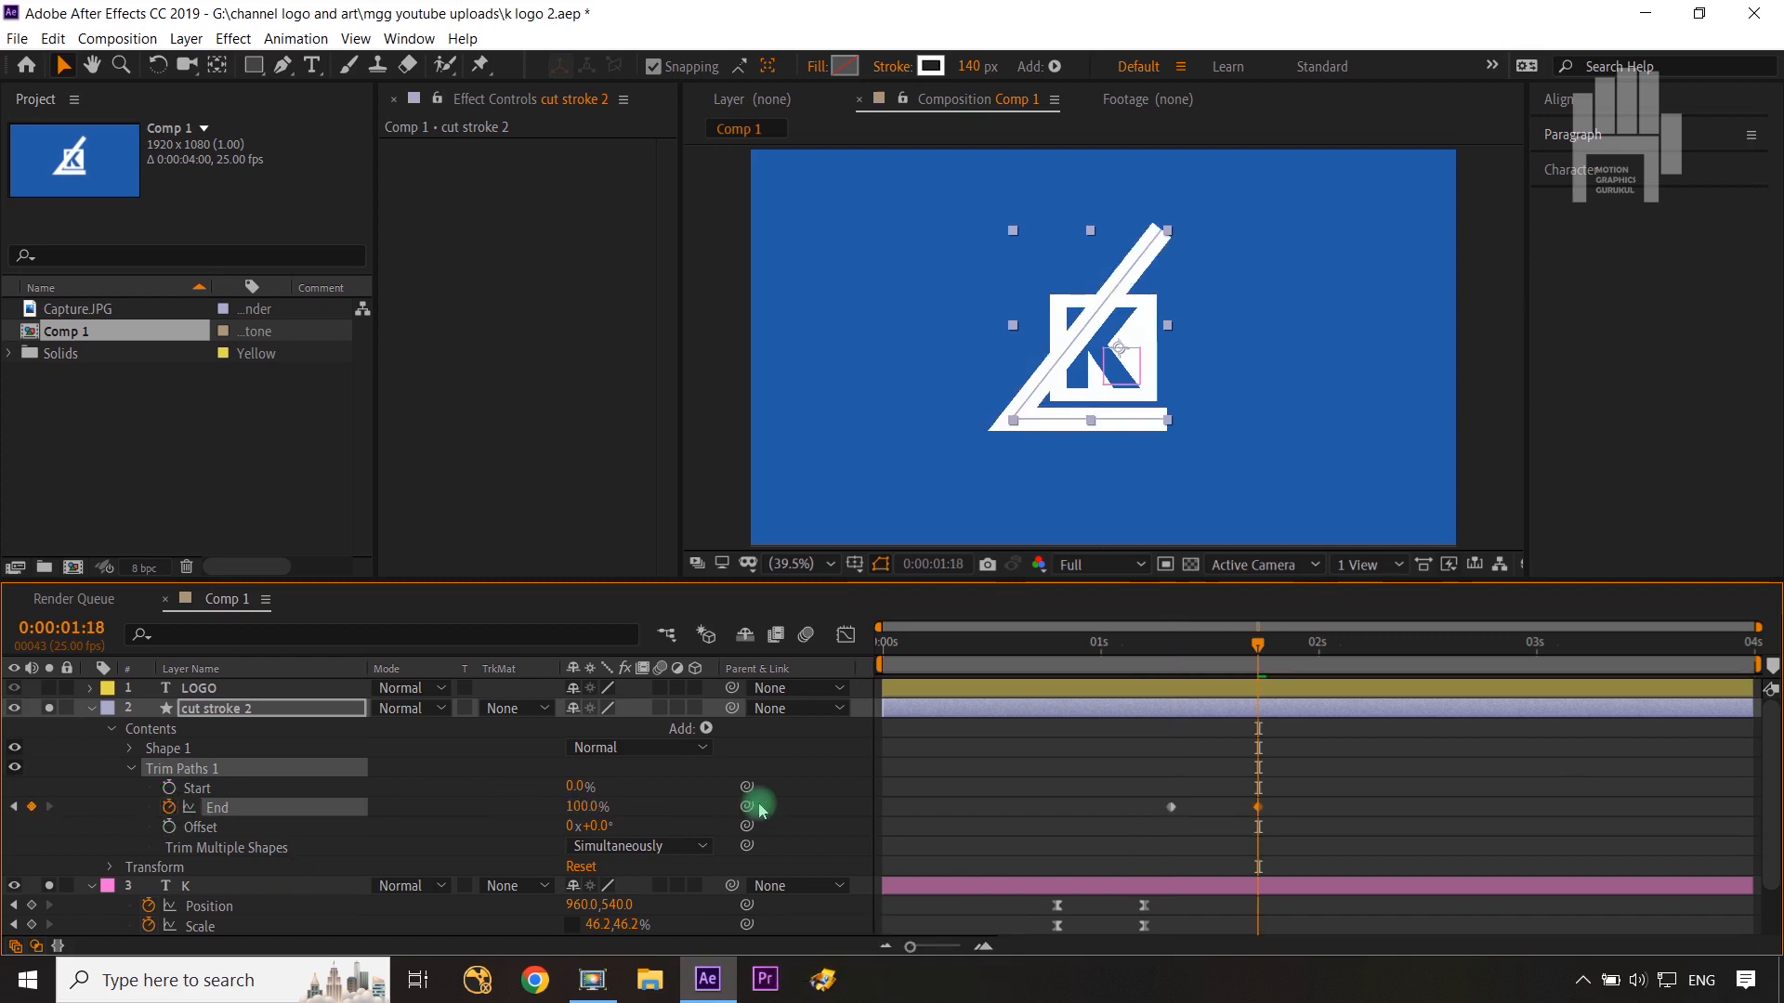
Step: Keyframe the Trim Paths Start from 0% at 0:00:01:13 to 100% at 0:00:01:23
key(ctrl+Left)
key(ctrl+Left)
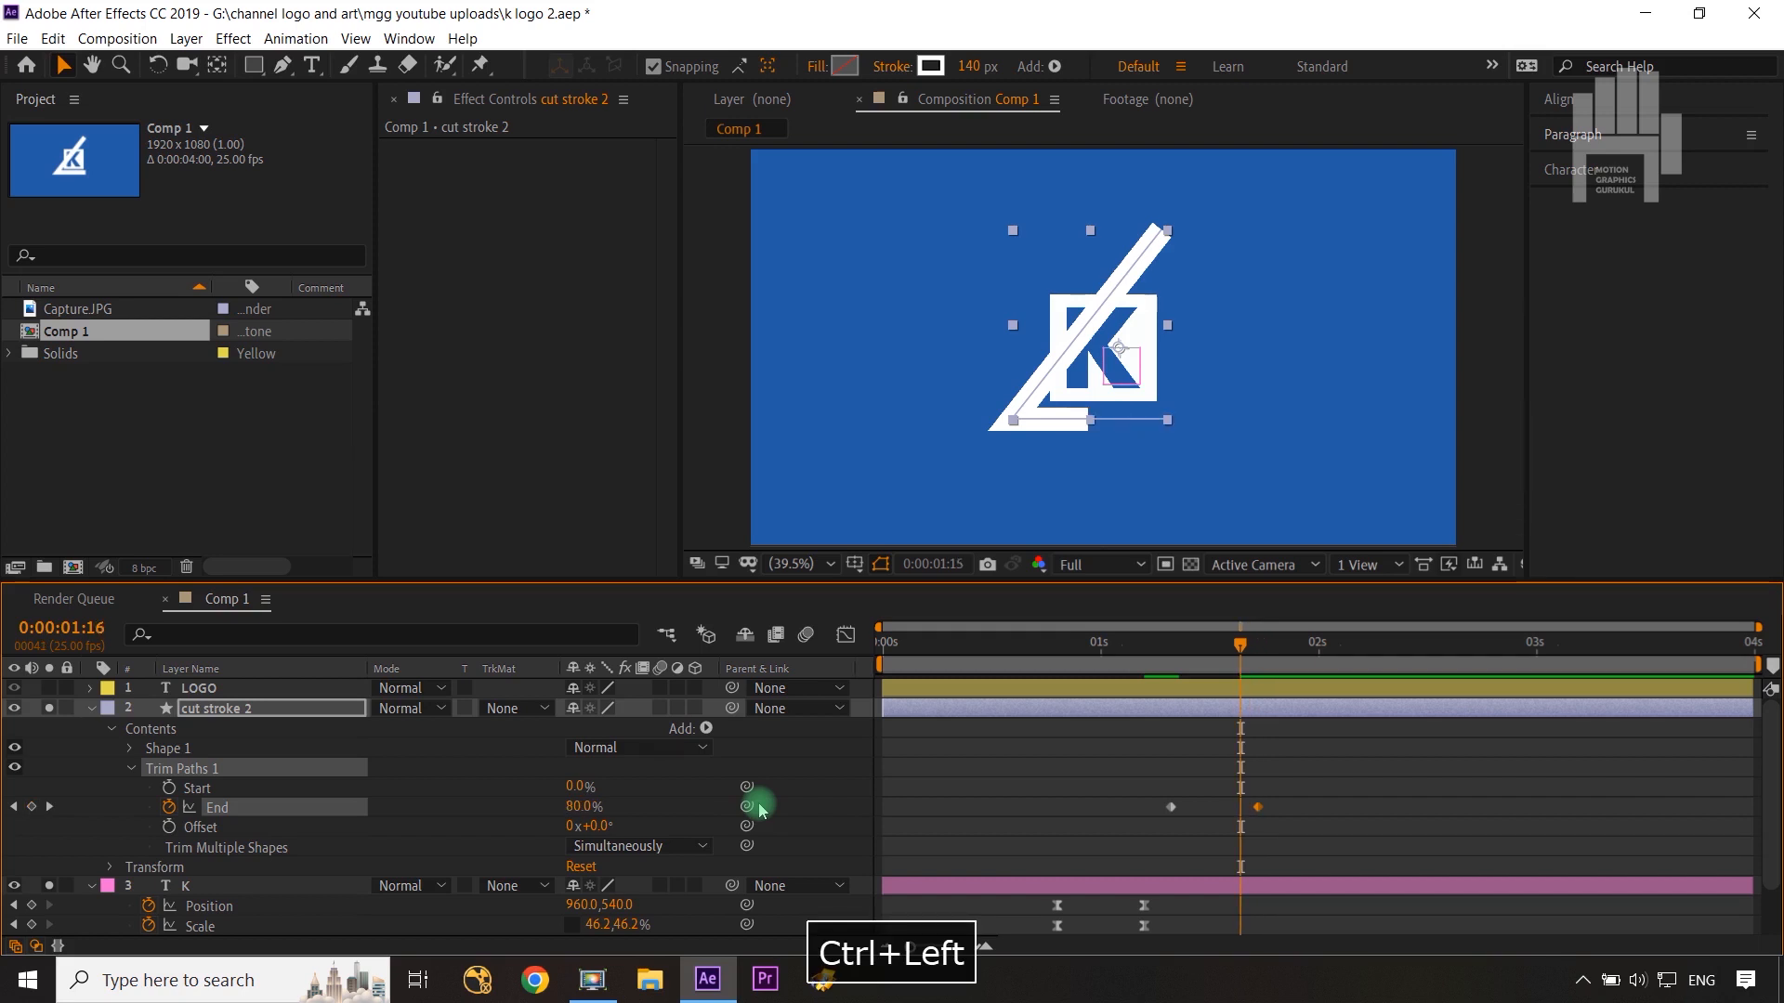
key(ctrl+Left)
key(ctrl+Left)
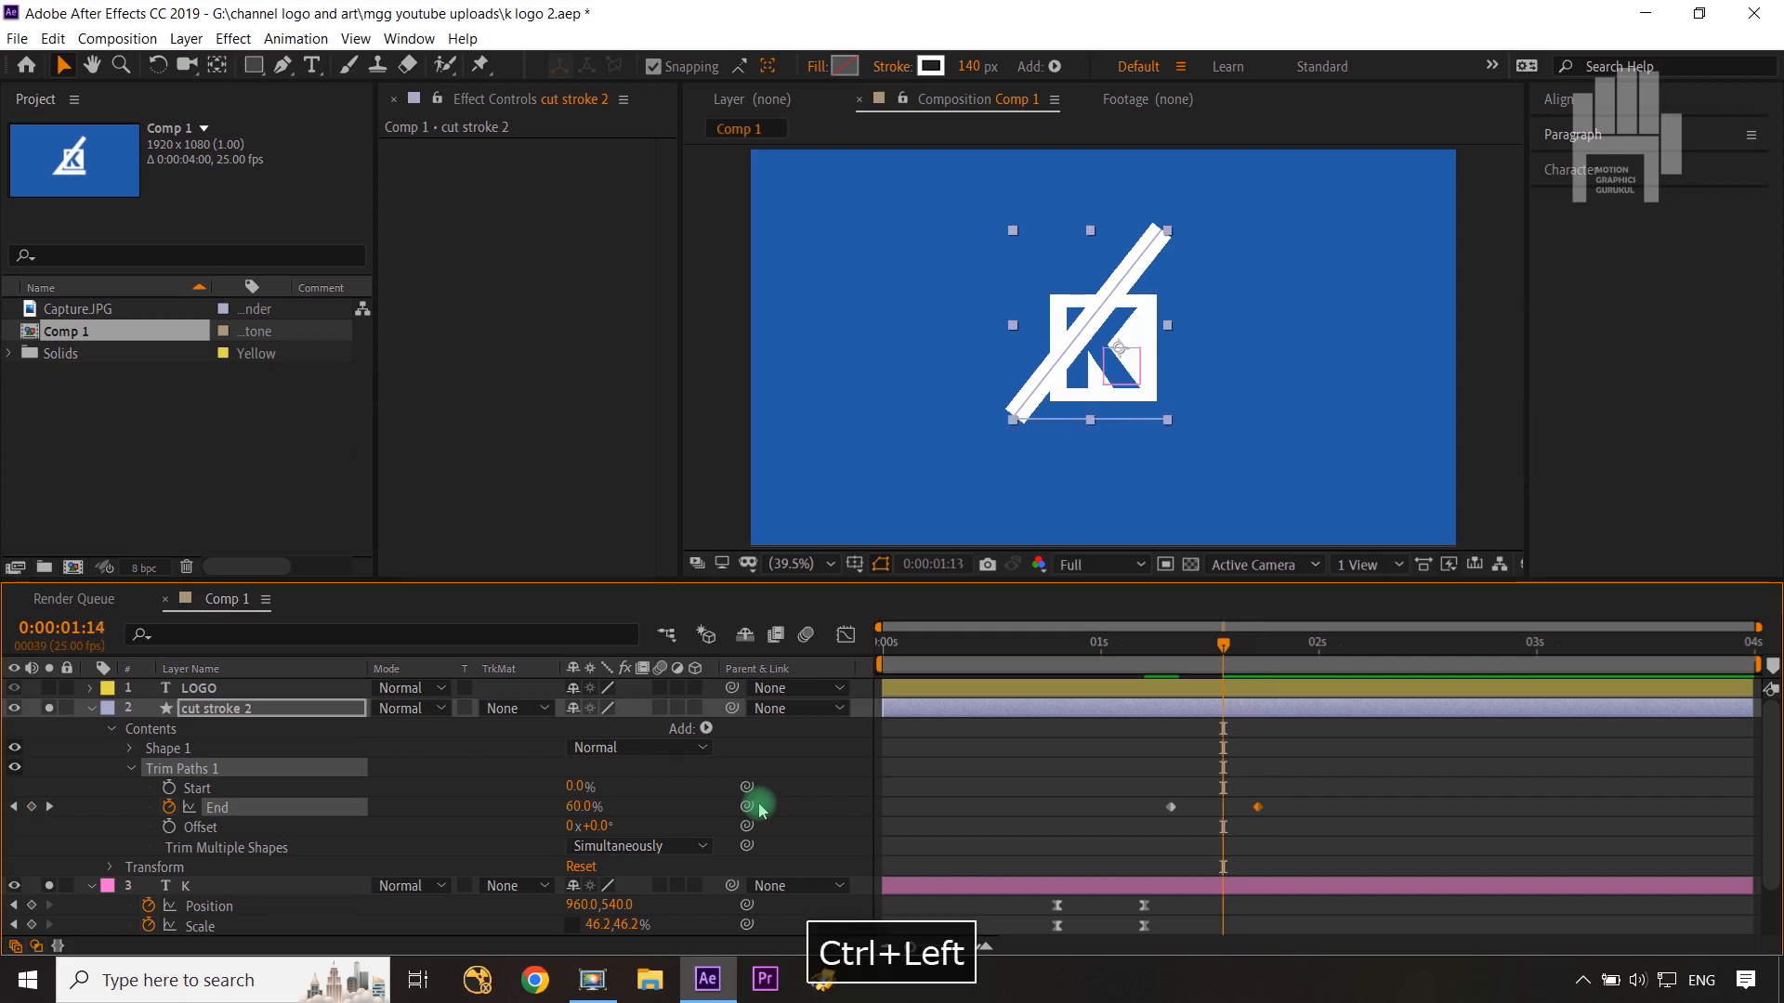
key(ctrl+Left)
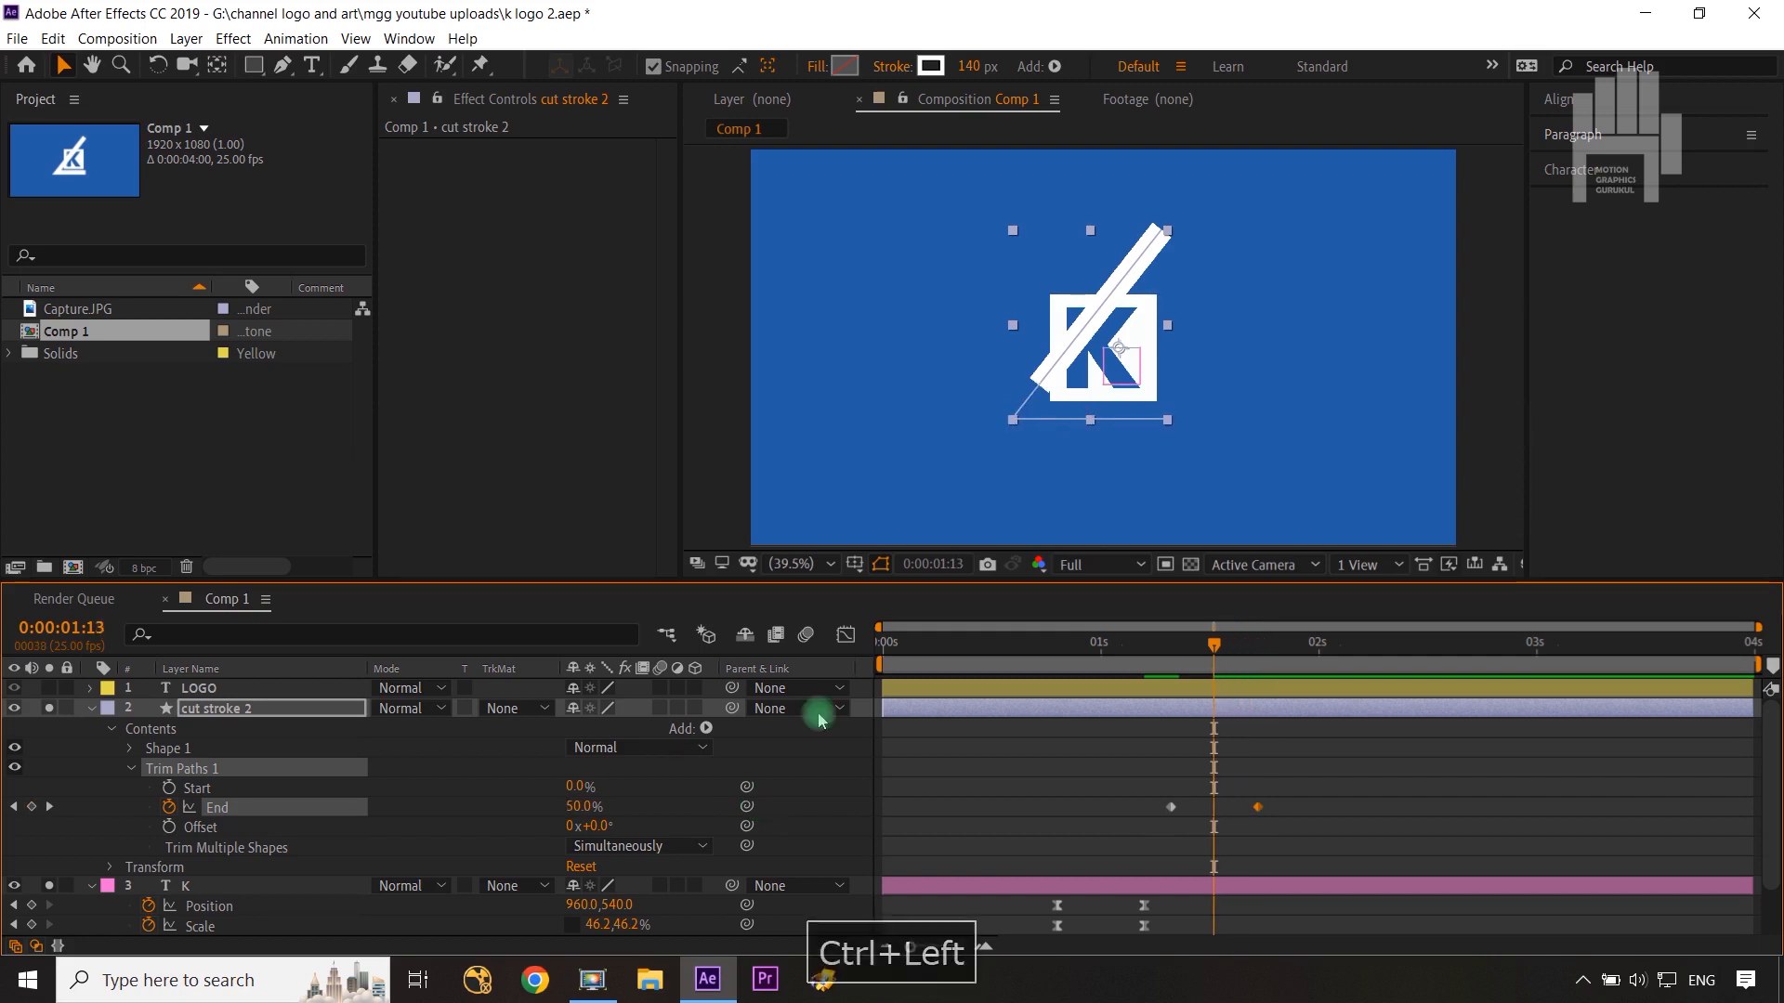
click(171, 789)
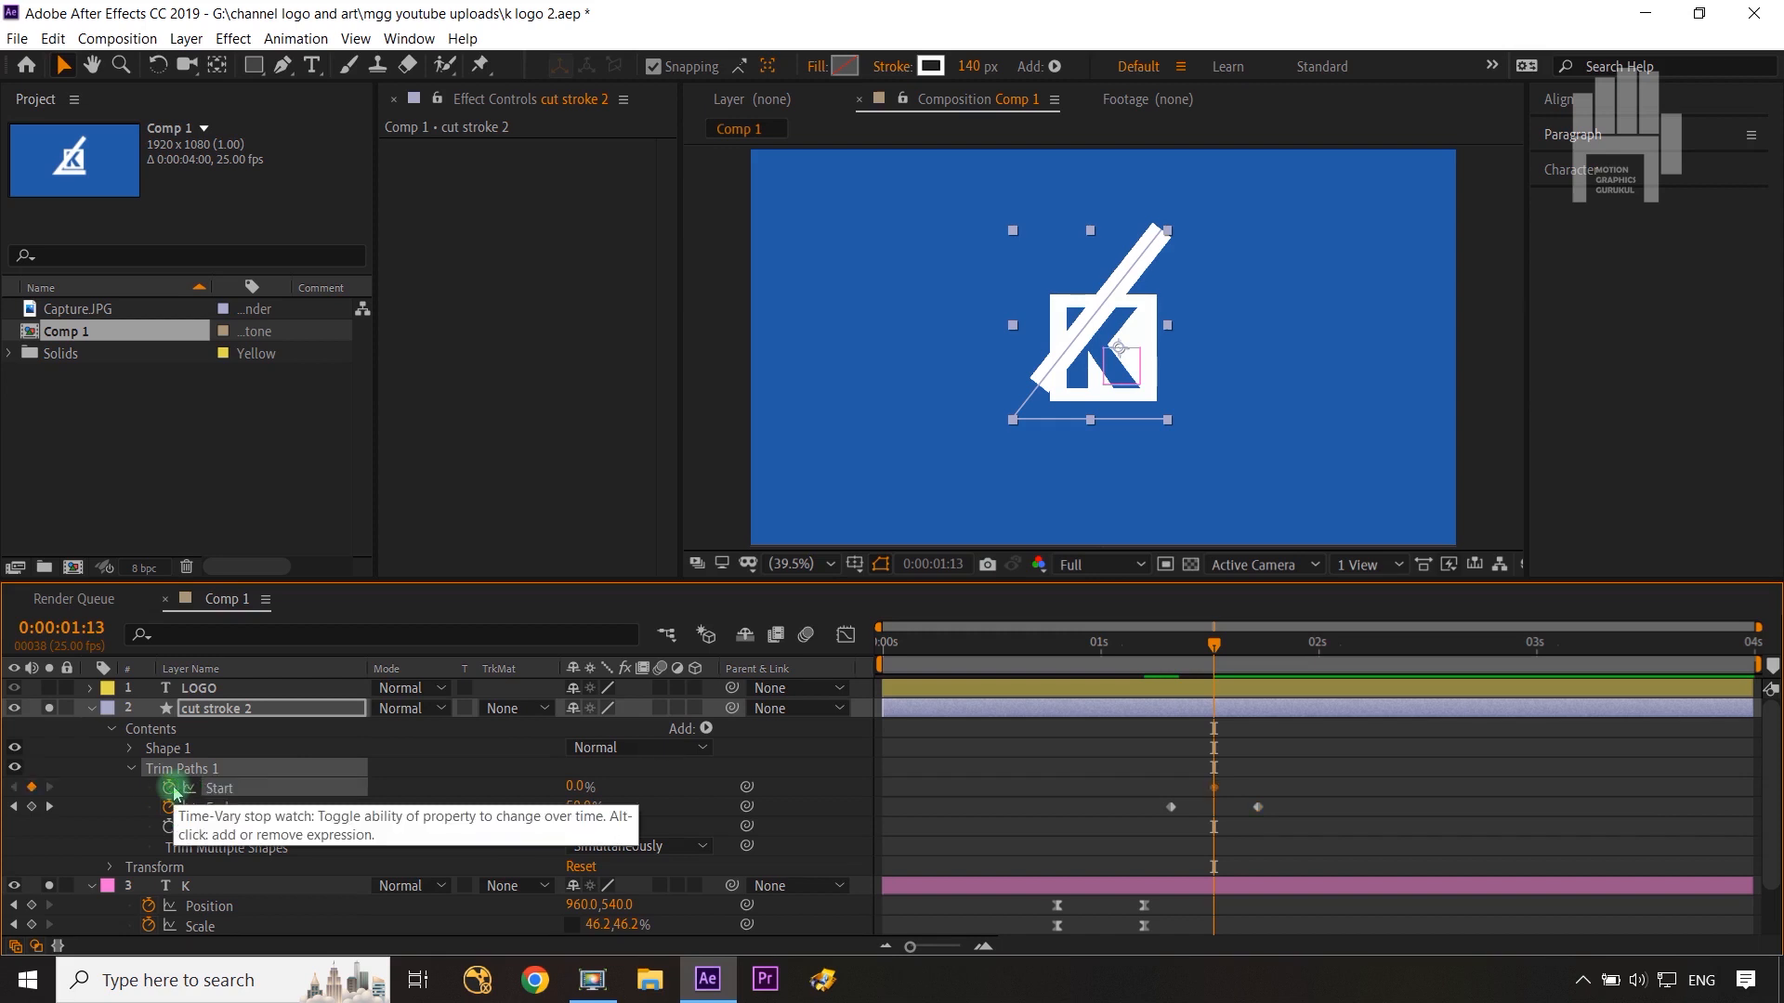
key(shift+Page_Down)
click(588, 787)
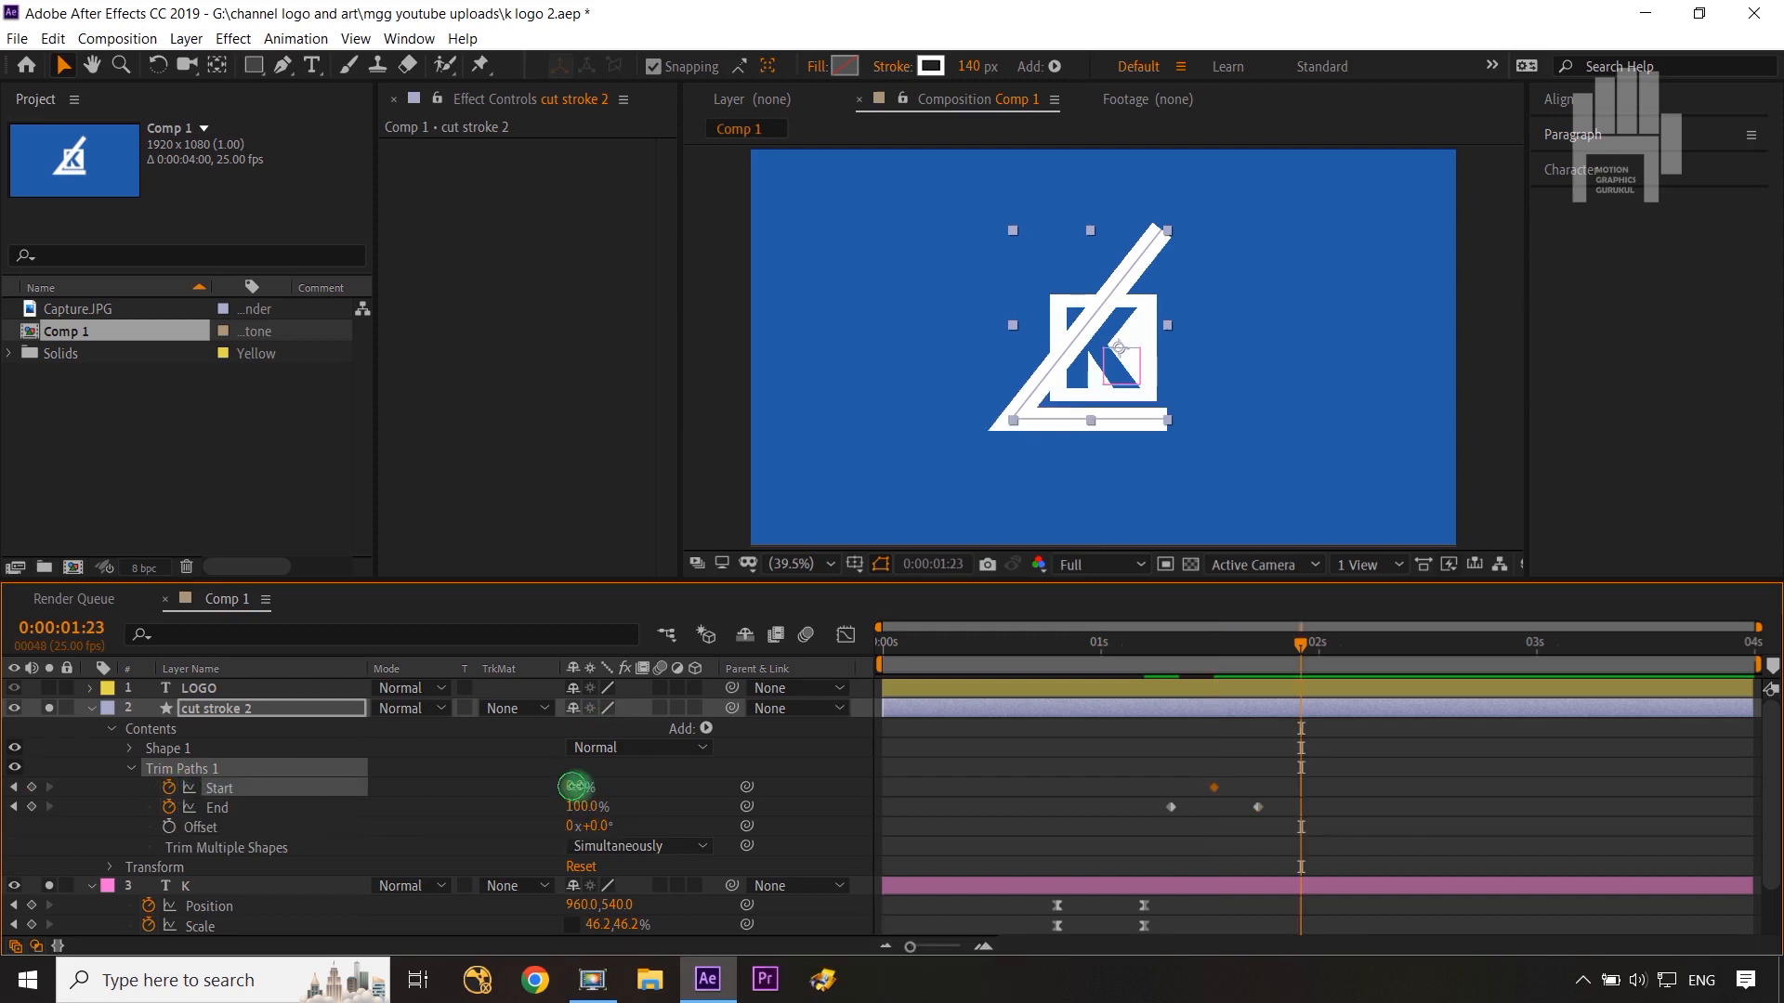
drag(574, 787, 701, 785)
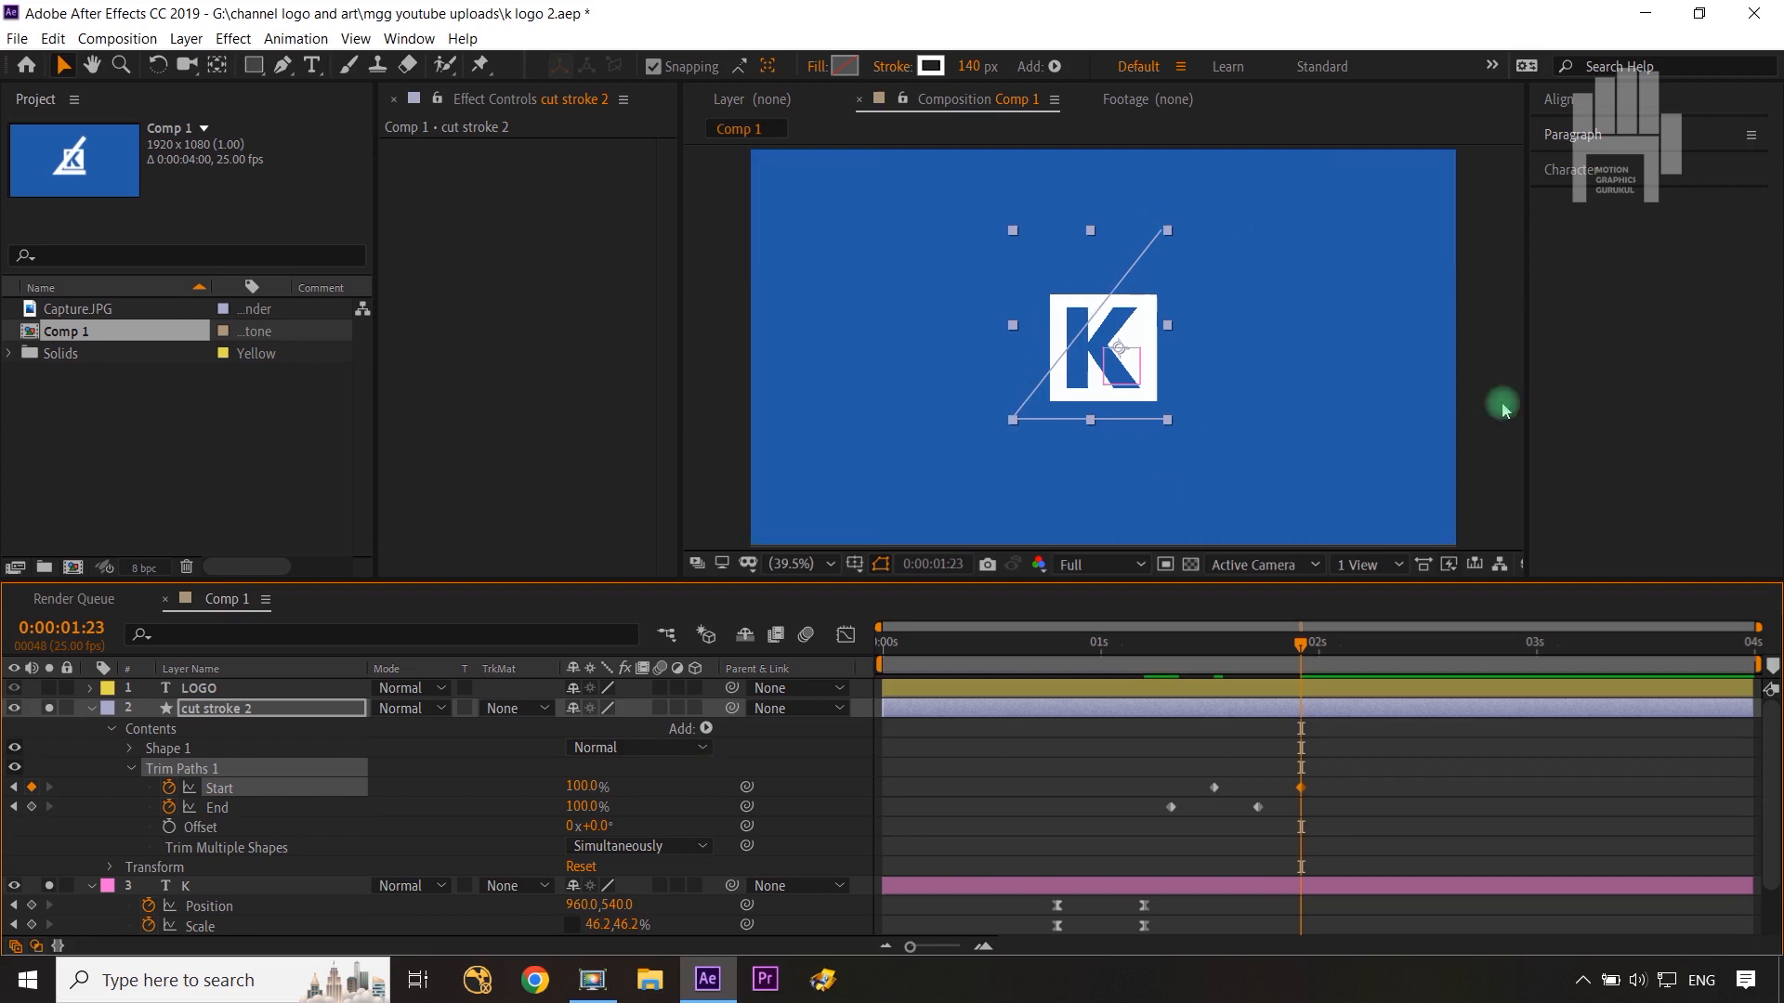
Step: Apply Easy Ease to the Trim Paths Start and End keyframes and adjust their curves in the Graph Editor
drag(1339, 771, 1128, 838)
key(F9)
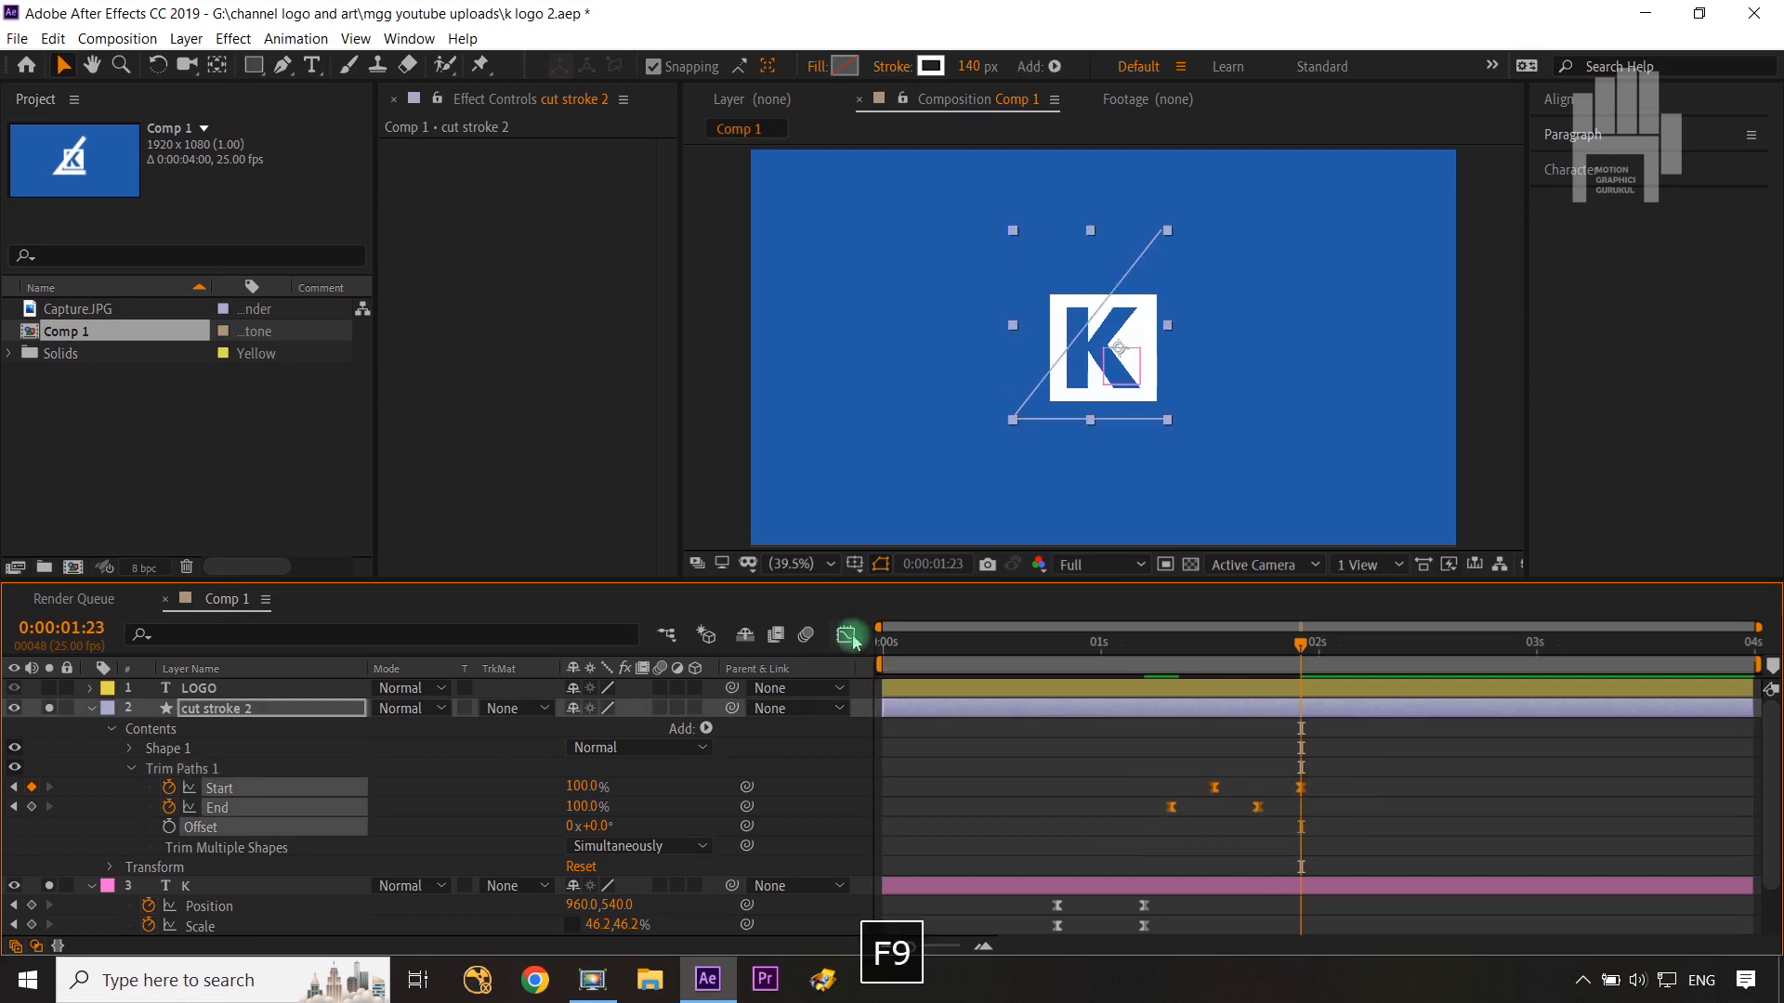
click(853, 639)
drag(1398, 831, 1159, 748)
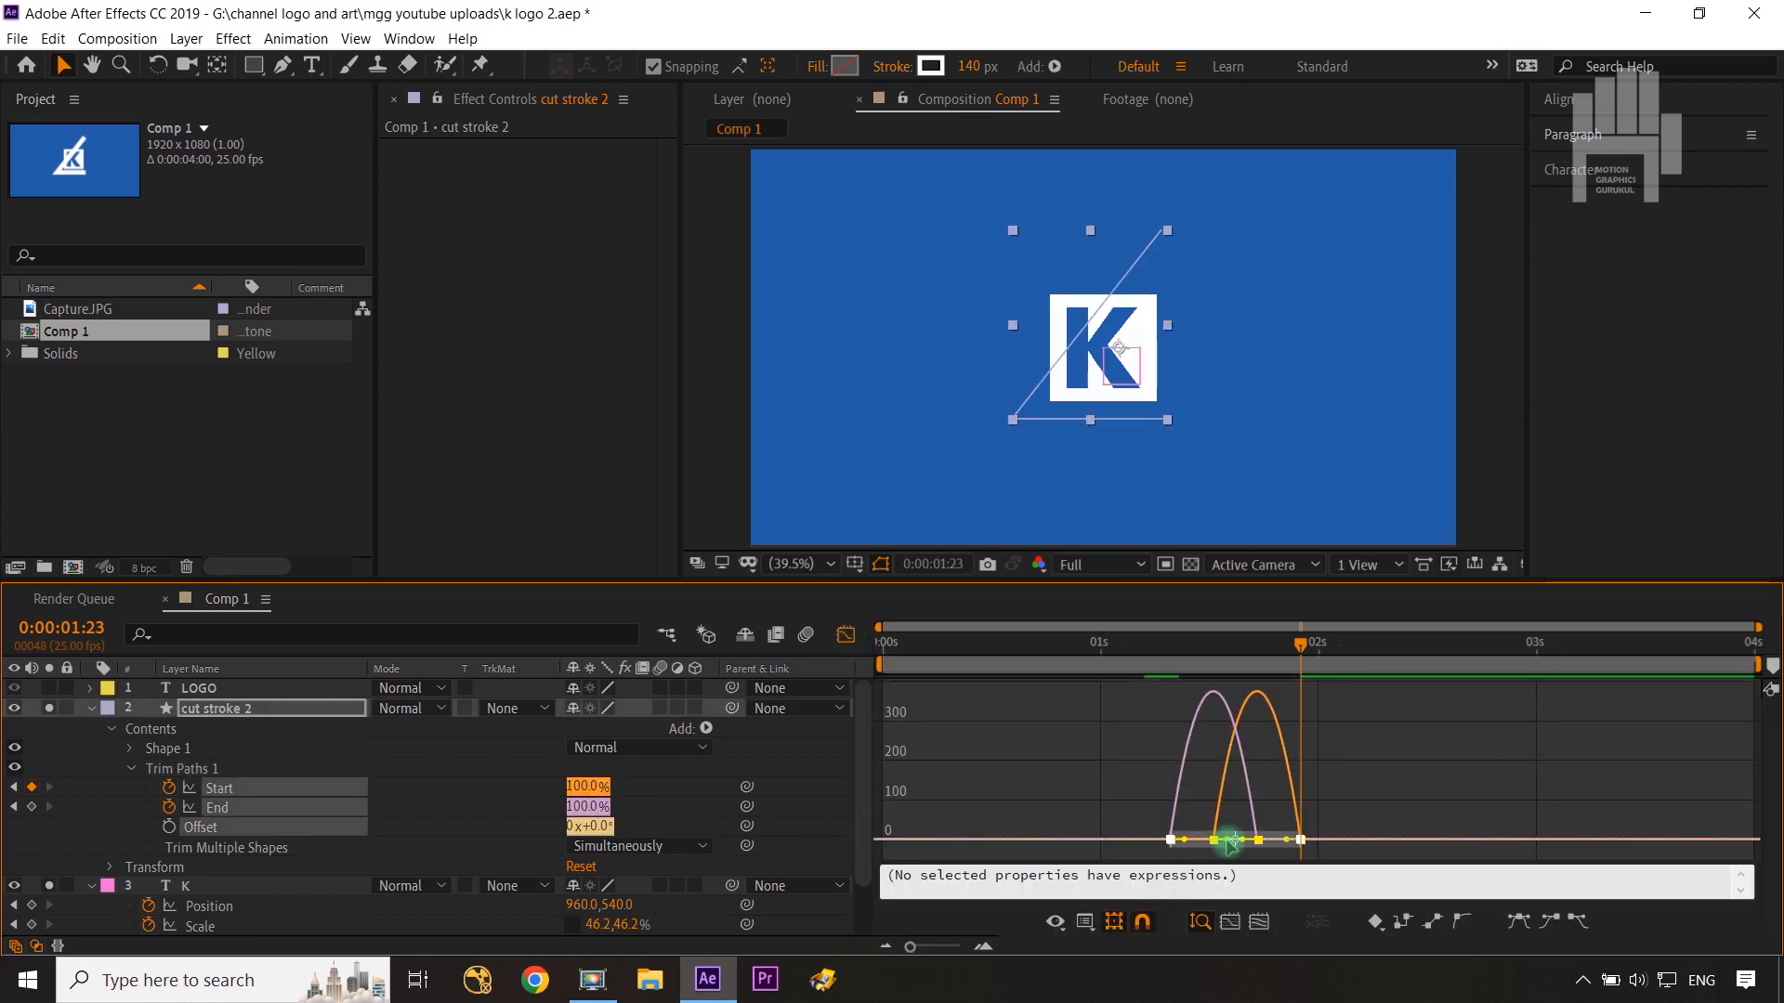
drag(1229, 843, 1235, 844)
click(845, 635)
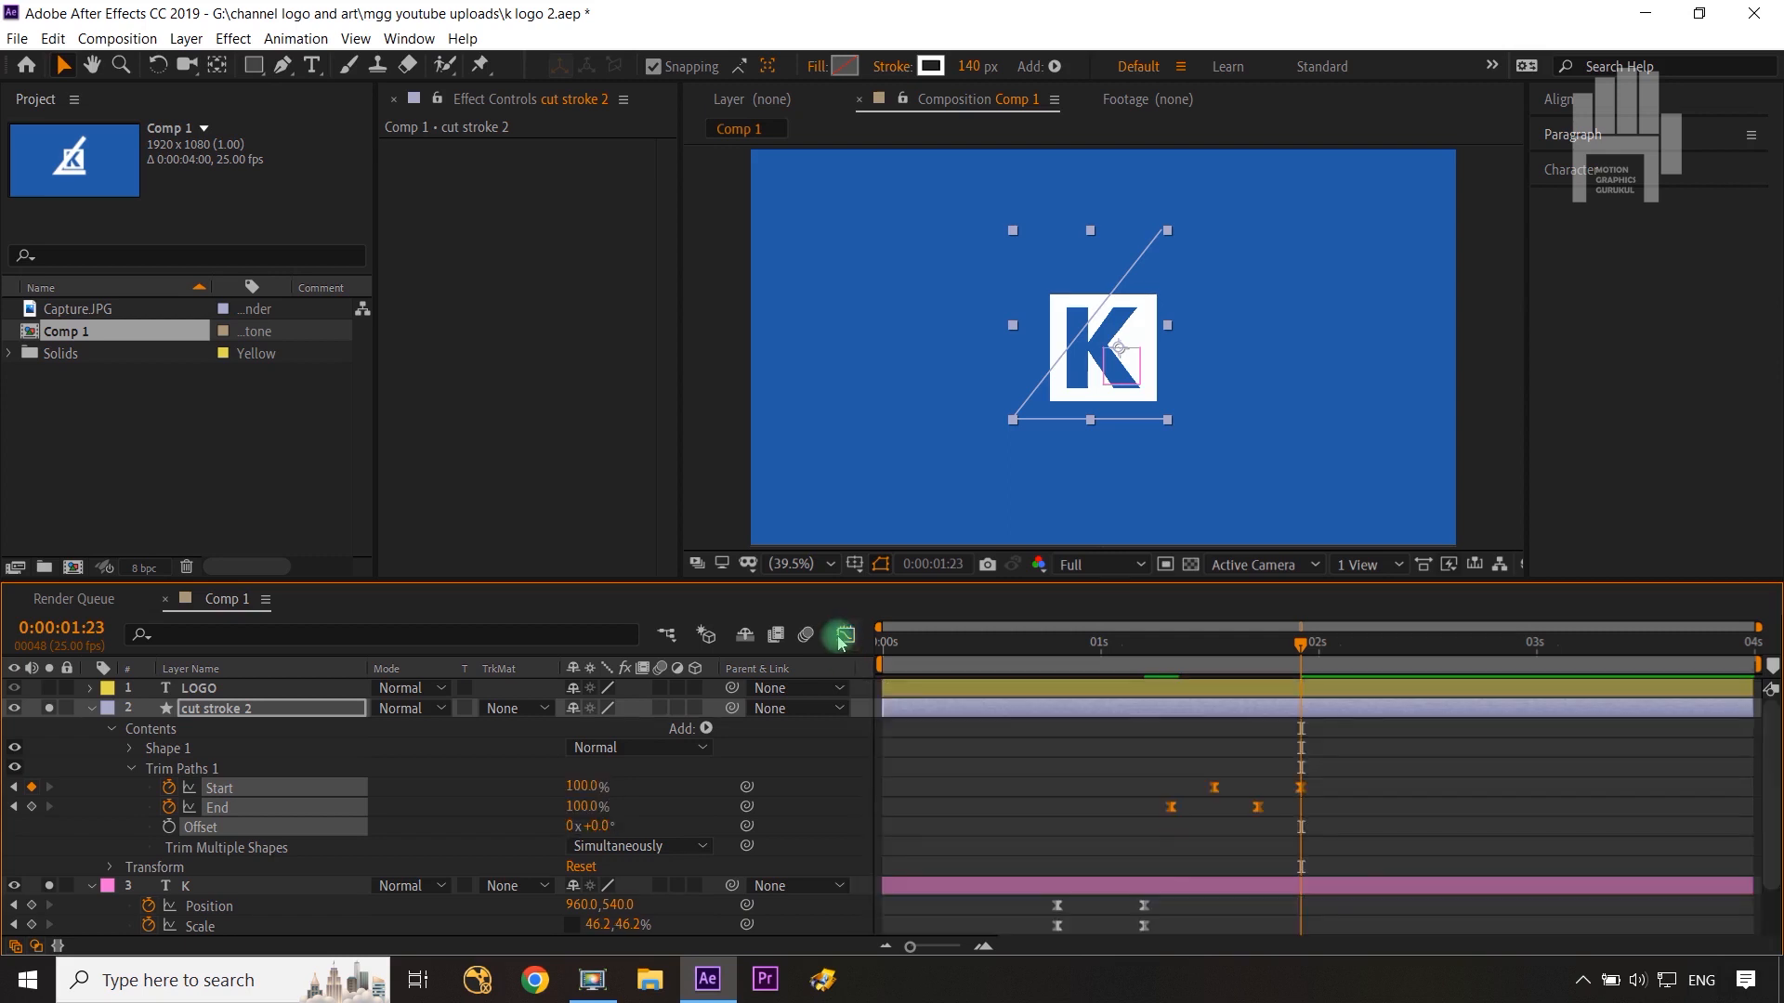
Step: Collapse the cut stroke 2 layer, move to 0:00:01:16, and expand the LOGO text layer's properties
click(80, 732)
click(90, 710)
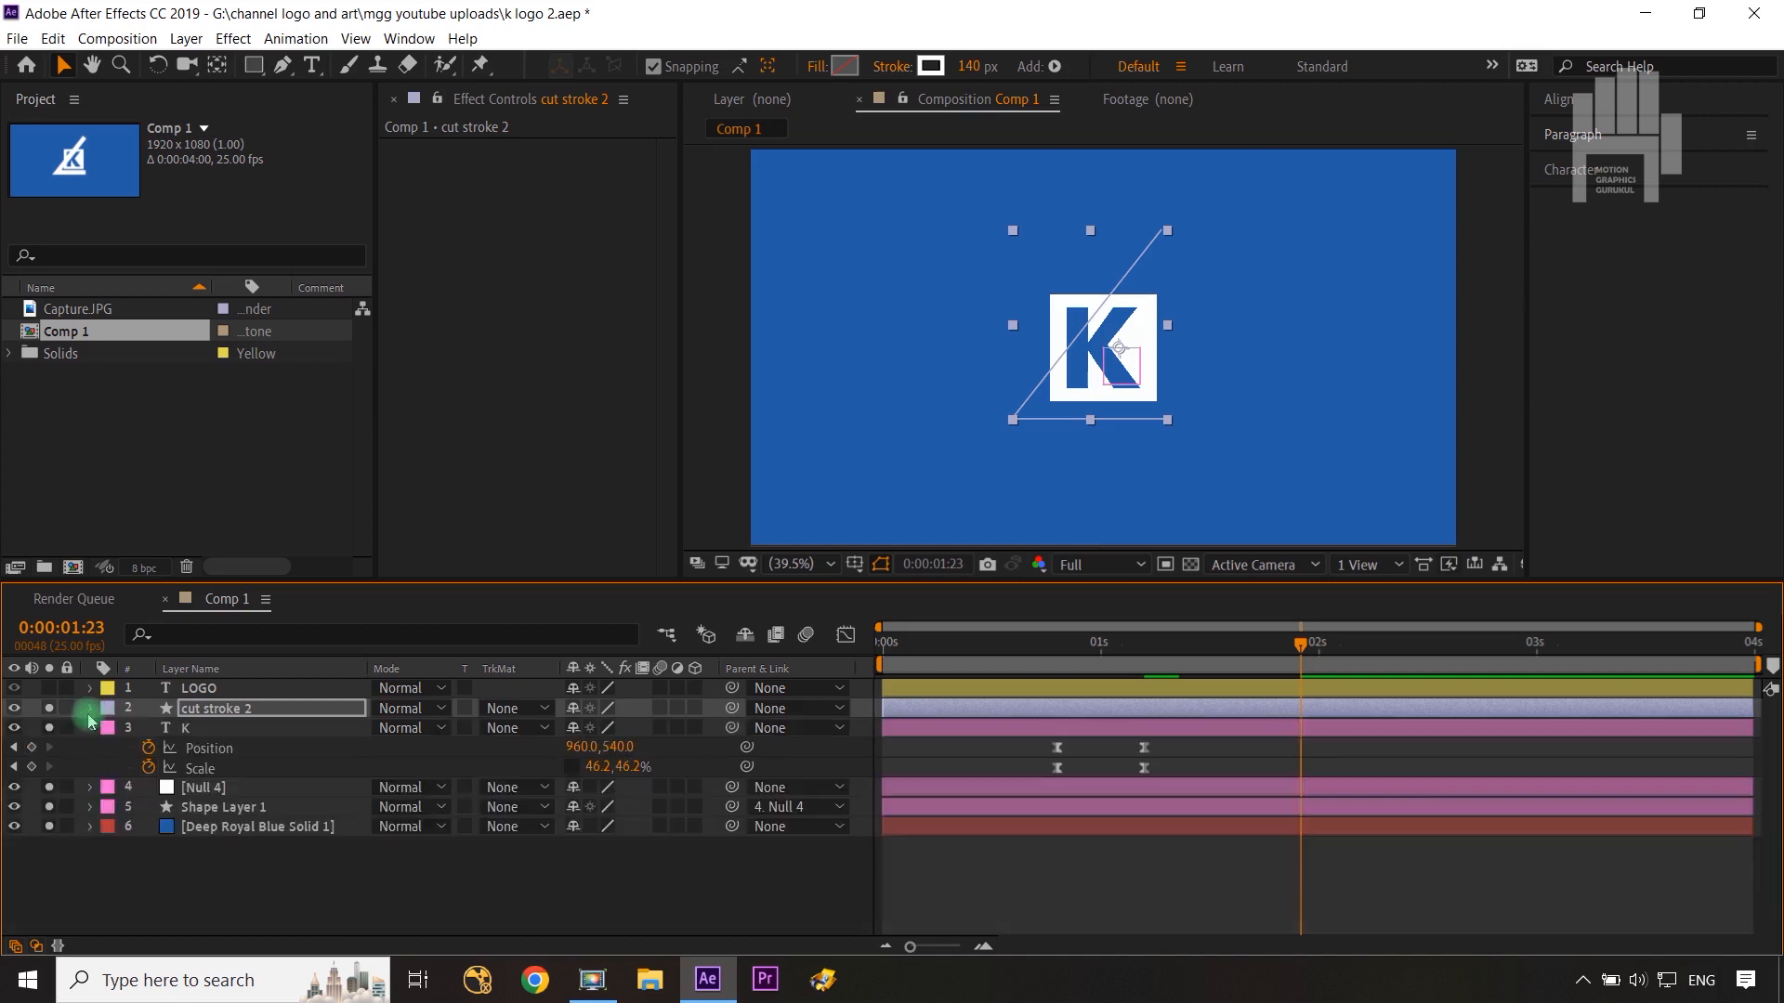
click(1142, 749)
mouse_move(1313, 653)
mouse_down()
mouse_move(1176, 648)
mouse_move(1252, 686)
mouse_up()
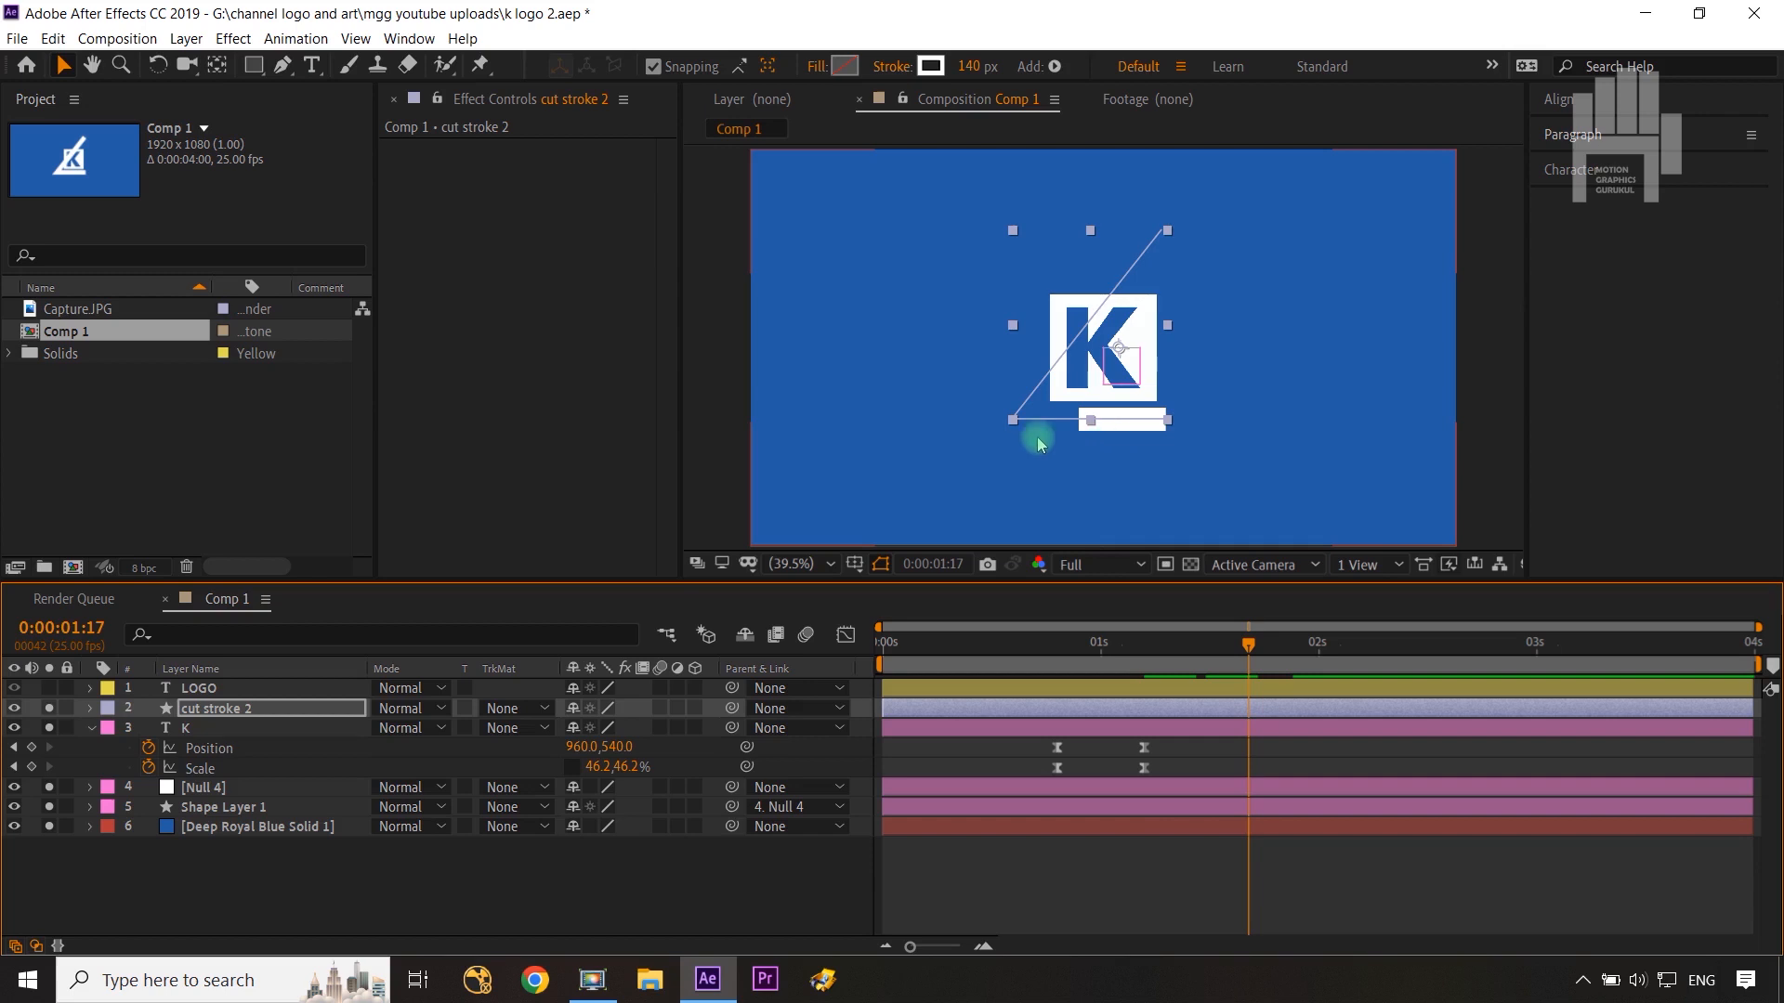
click(200, 689)
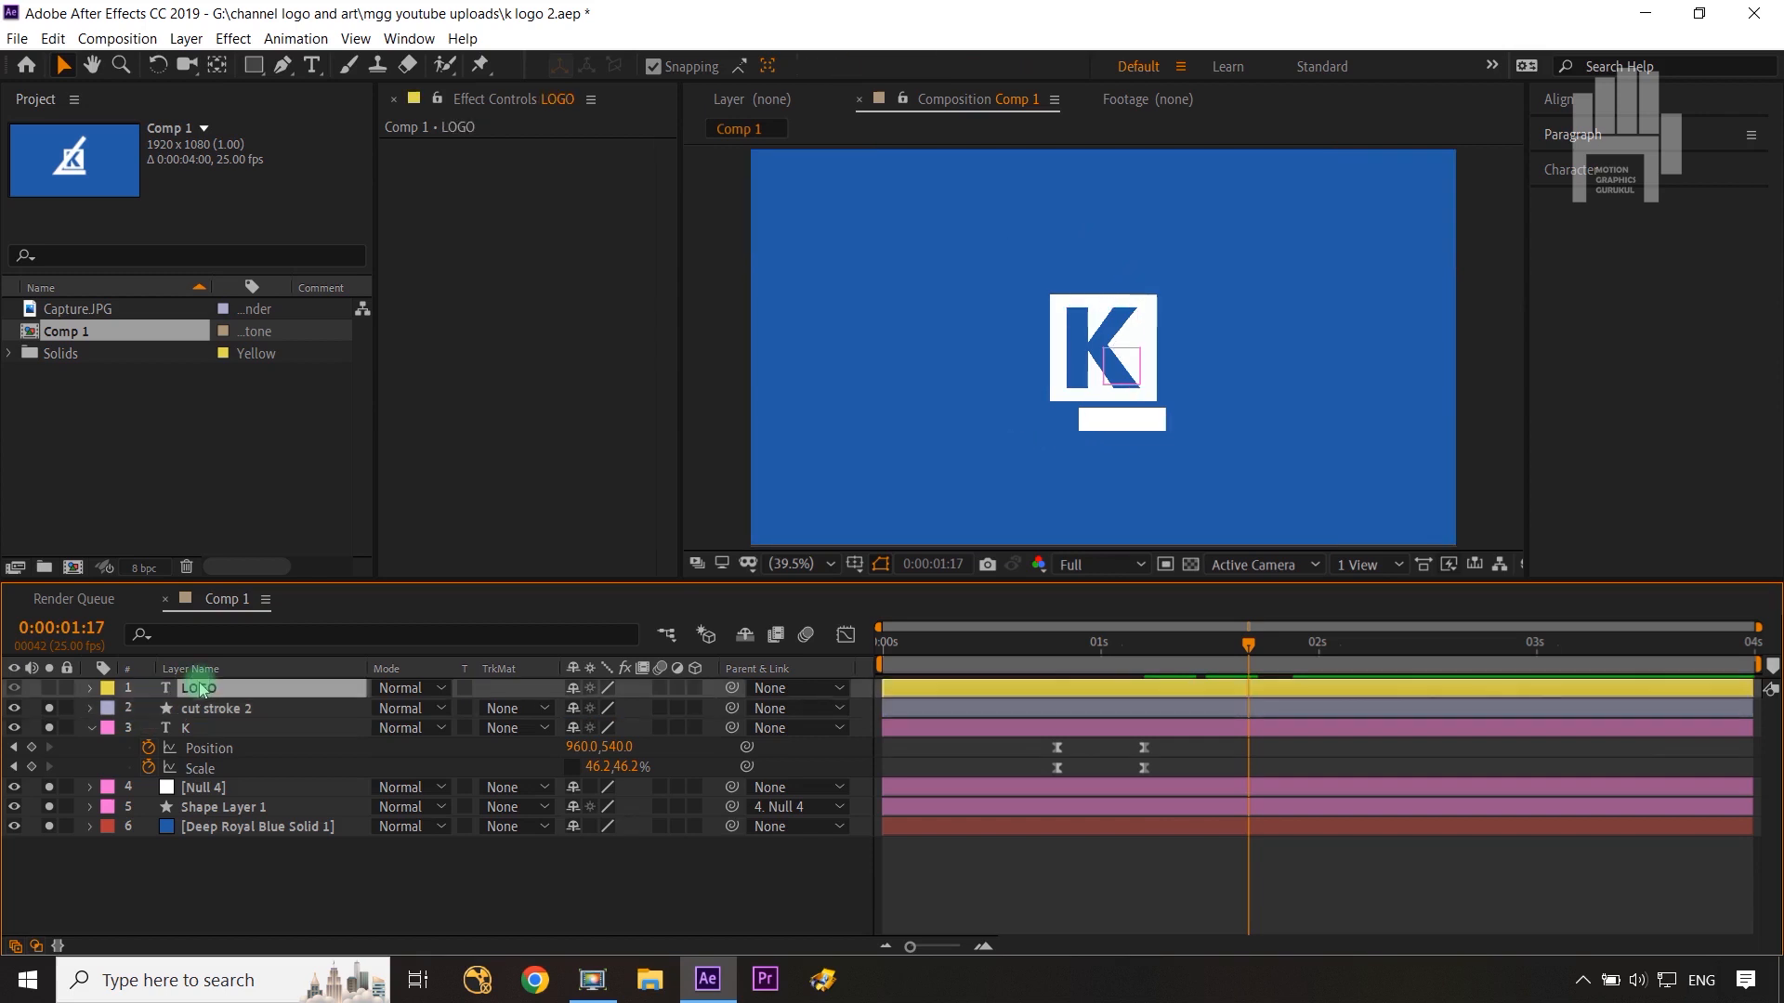
key(ctrl+Left)
key(ctrl+Left)
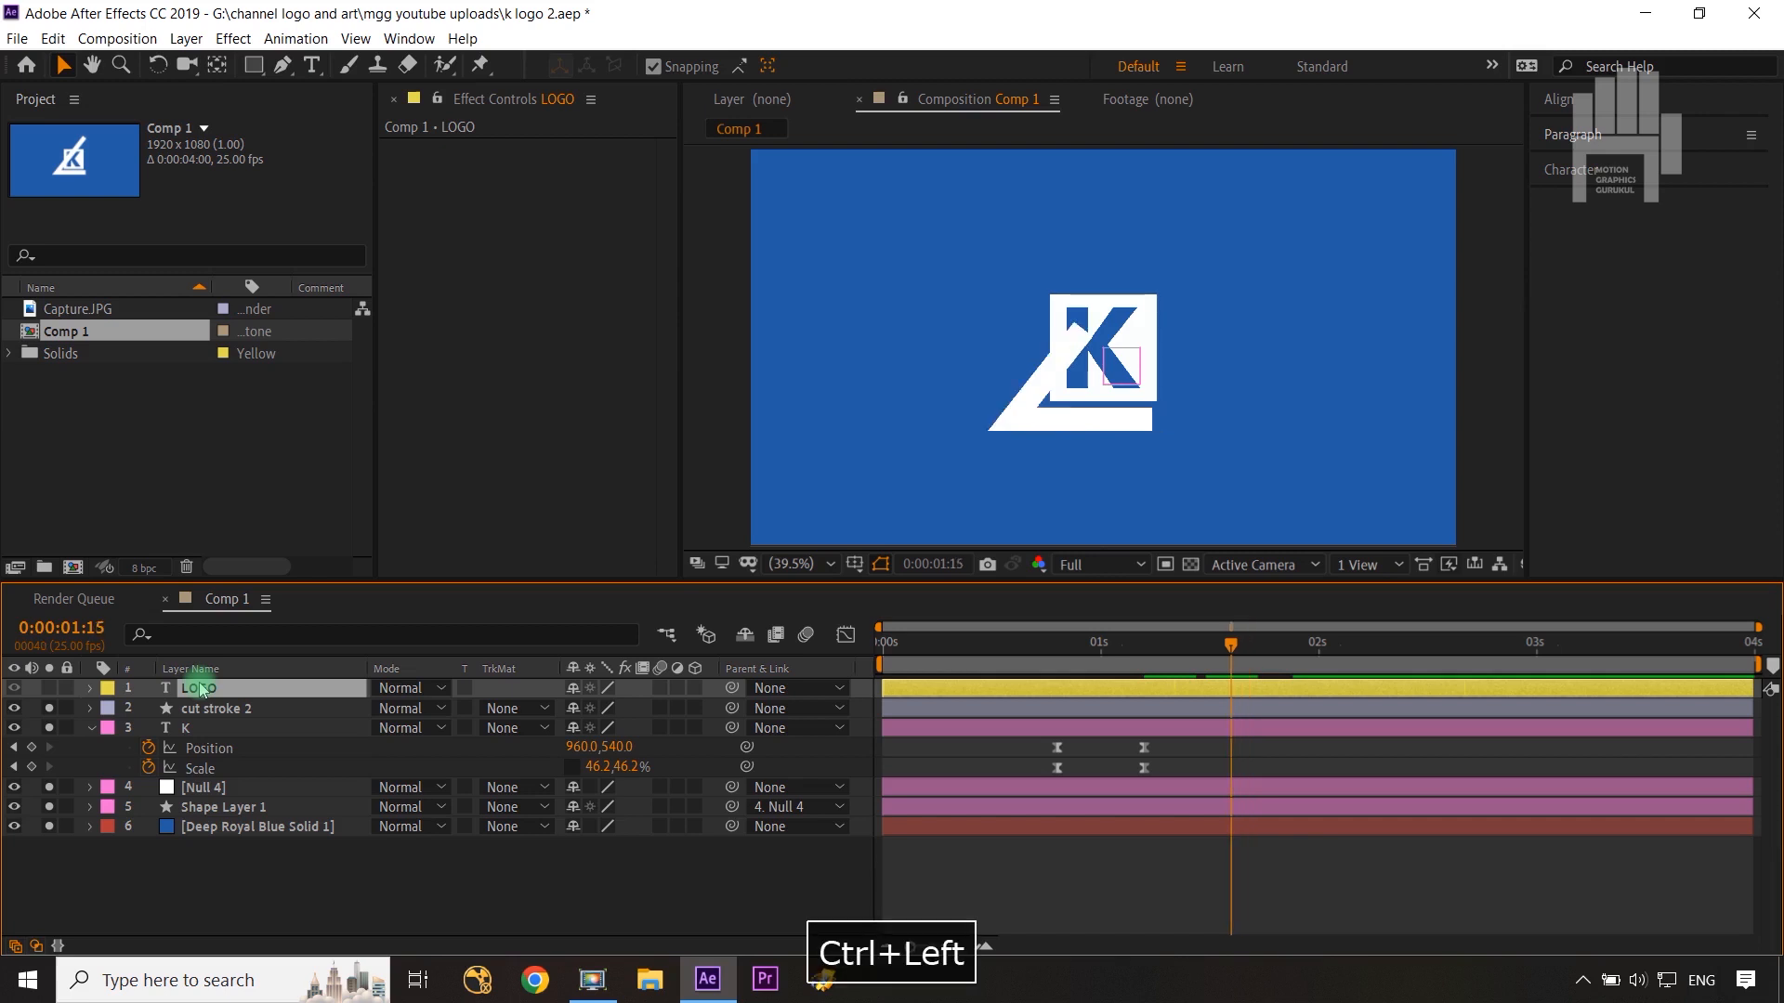
key(ctrl+Right)
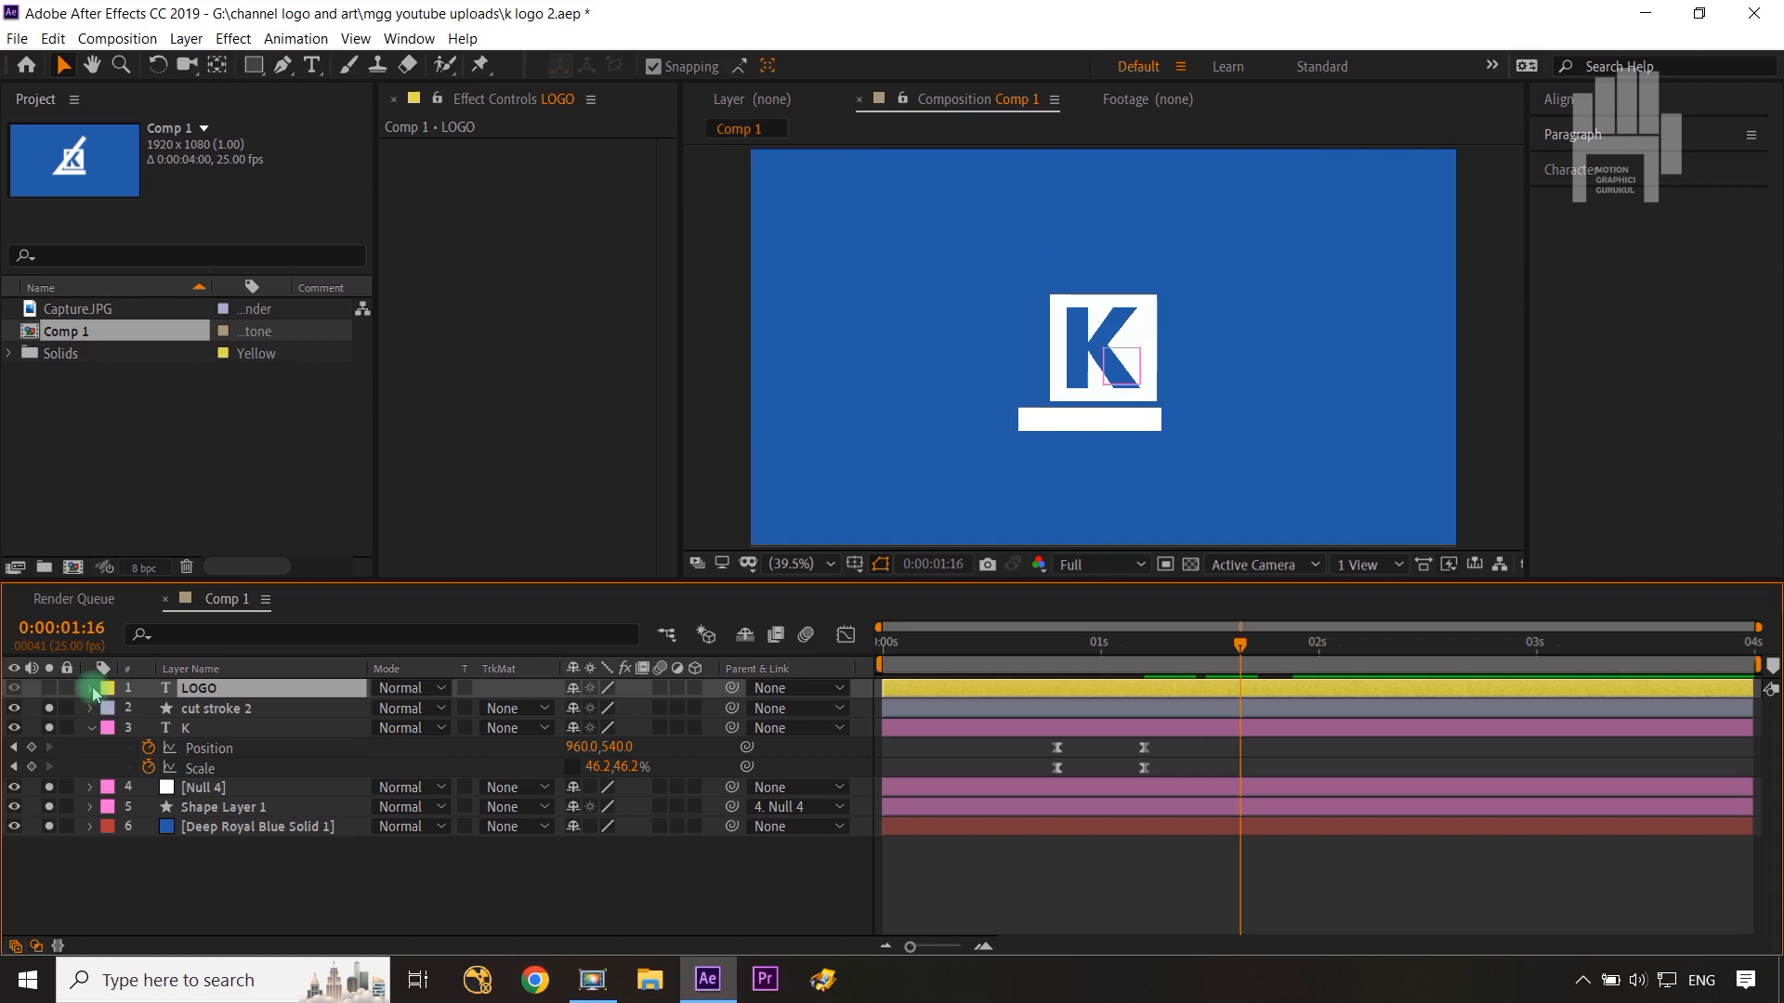
click(49, 689)
click(90, 690)
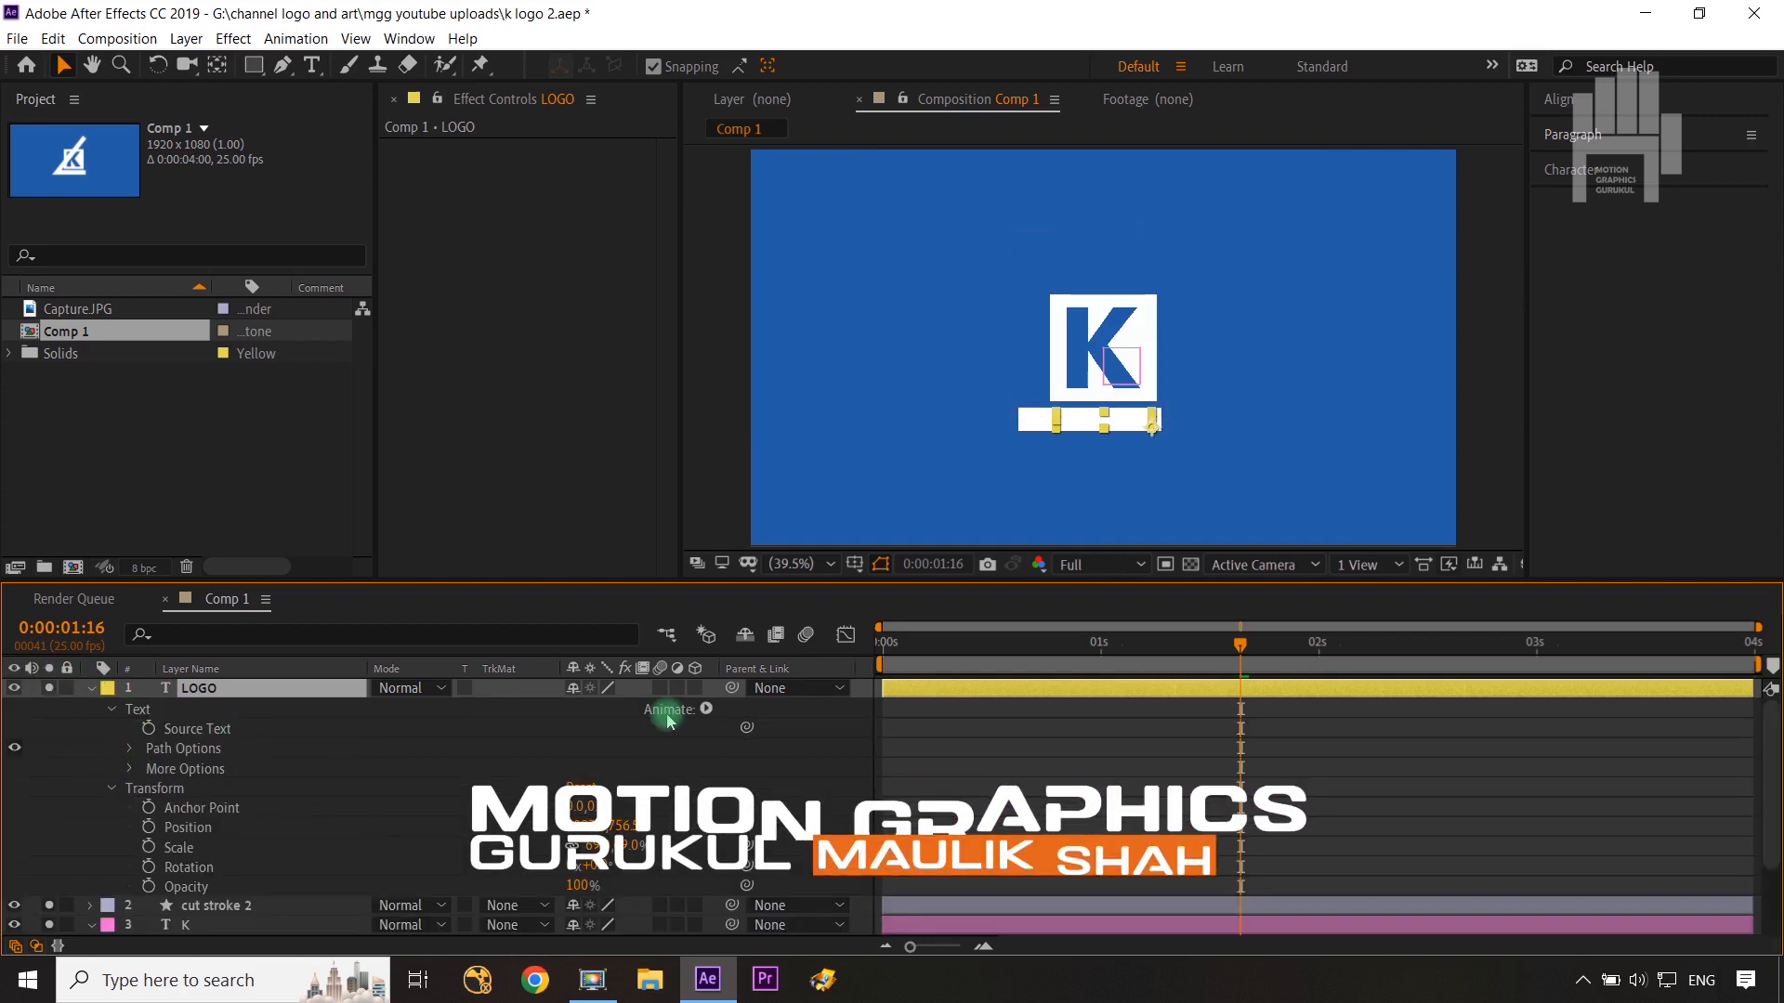
Step: Add a Tracking animator to the LOGO text layer and open the Character panel
click(706, 709)
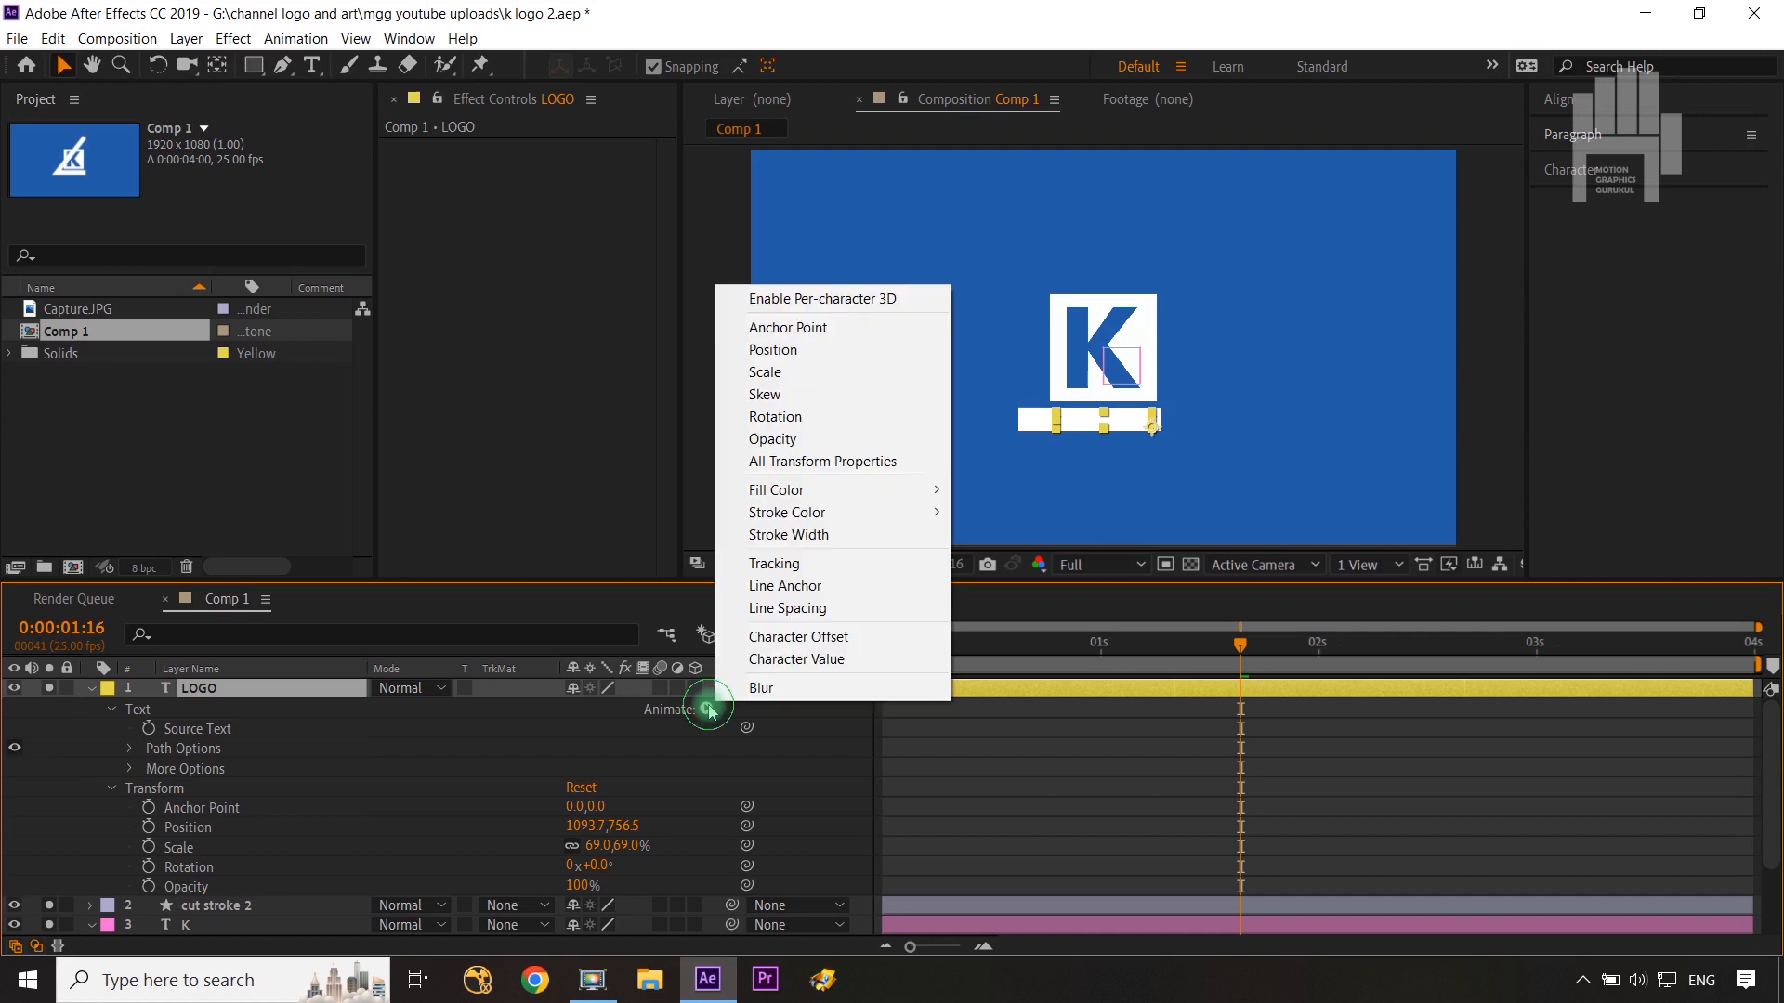
click(790, 564)
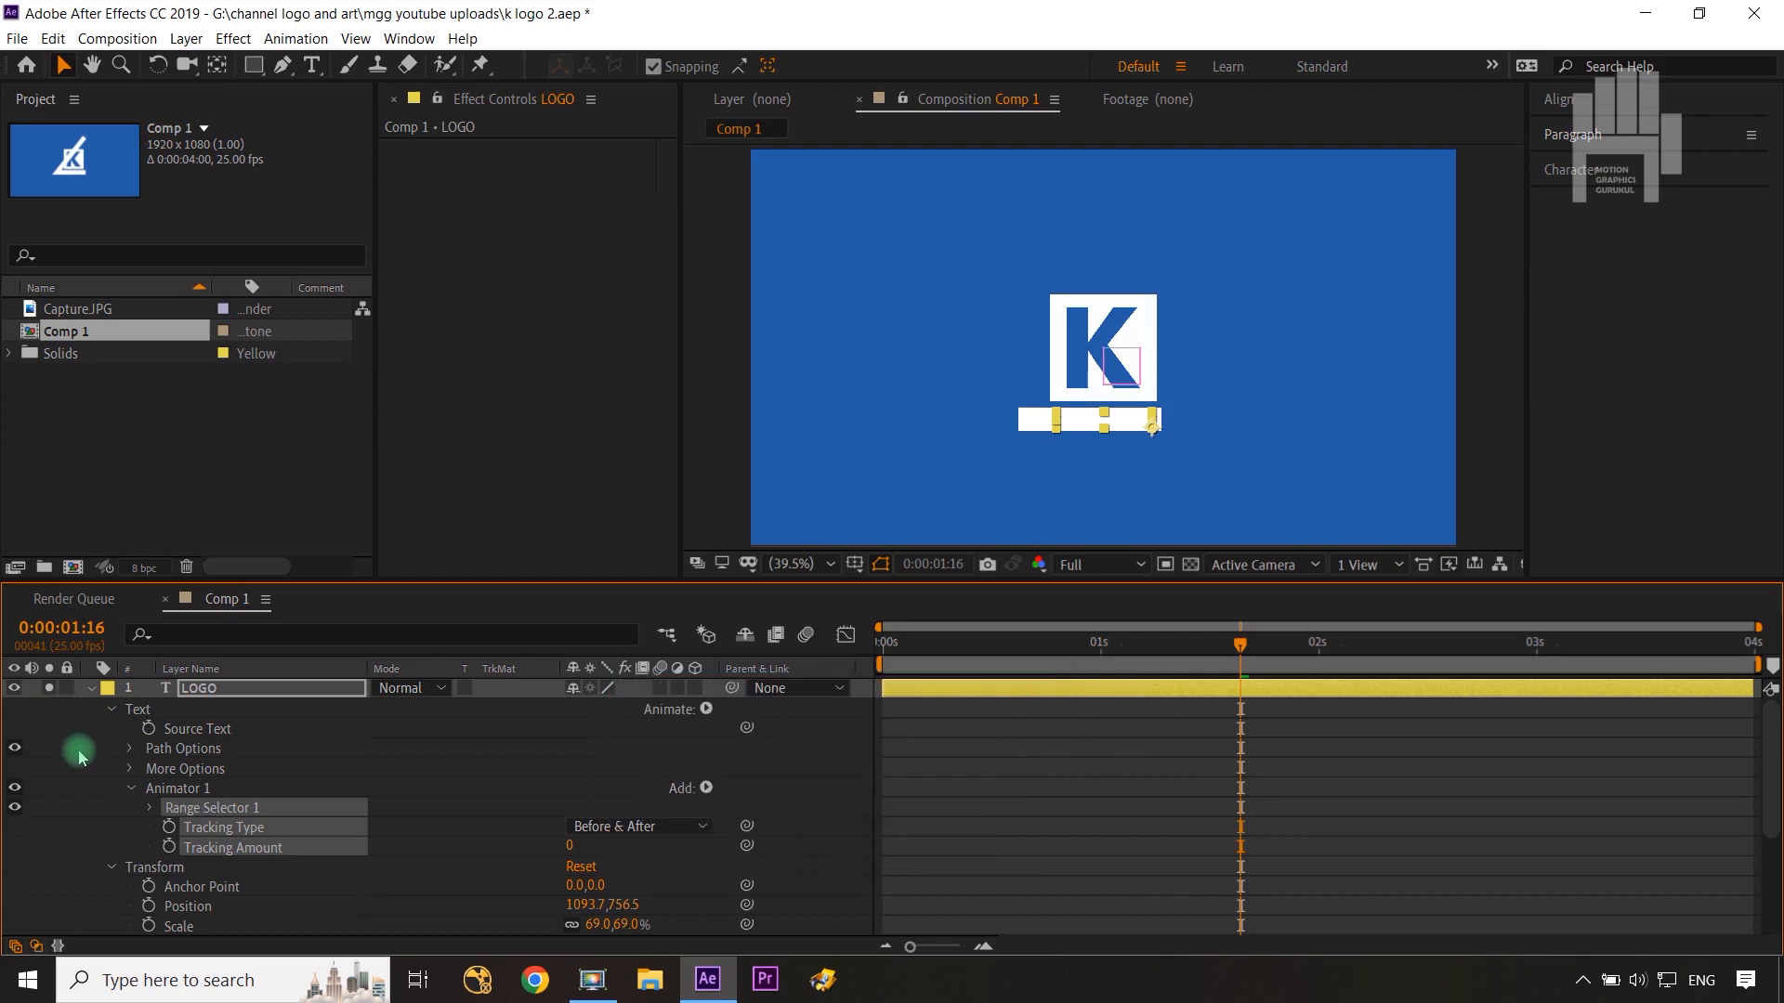
scroll(75, 776, down, 3)
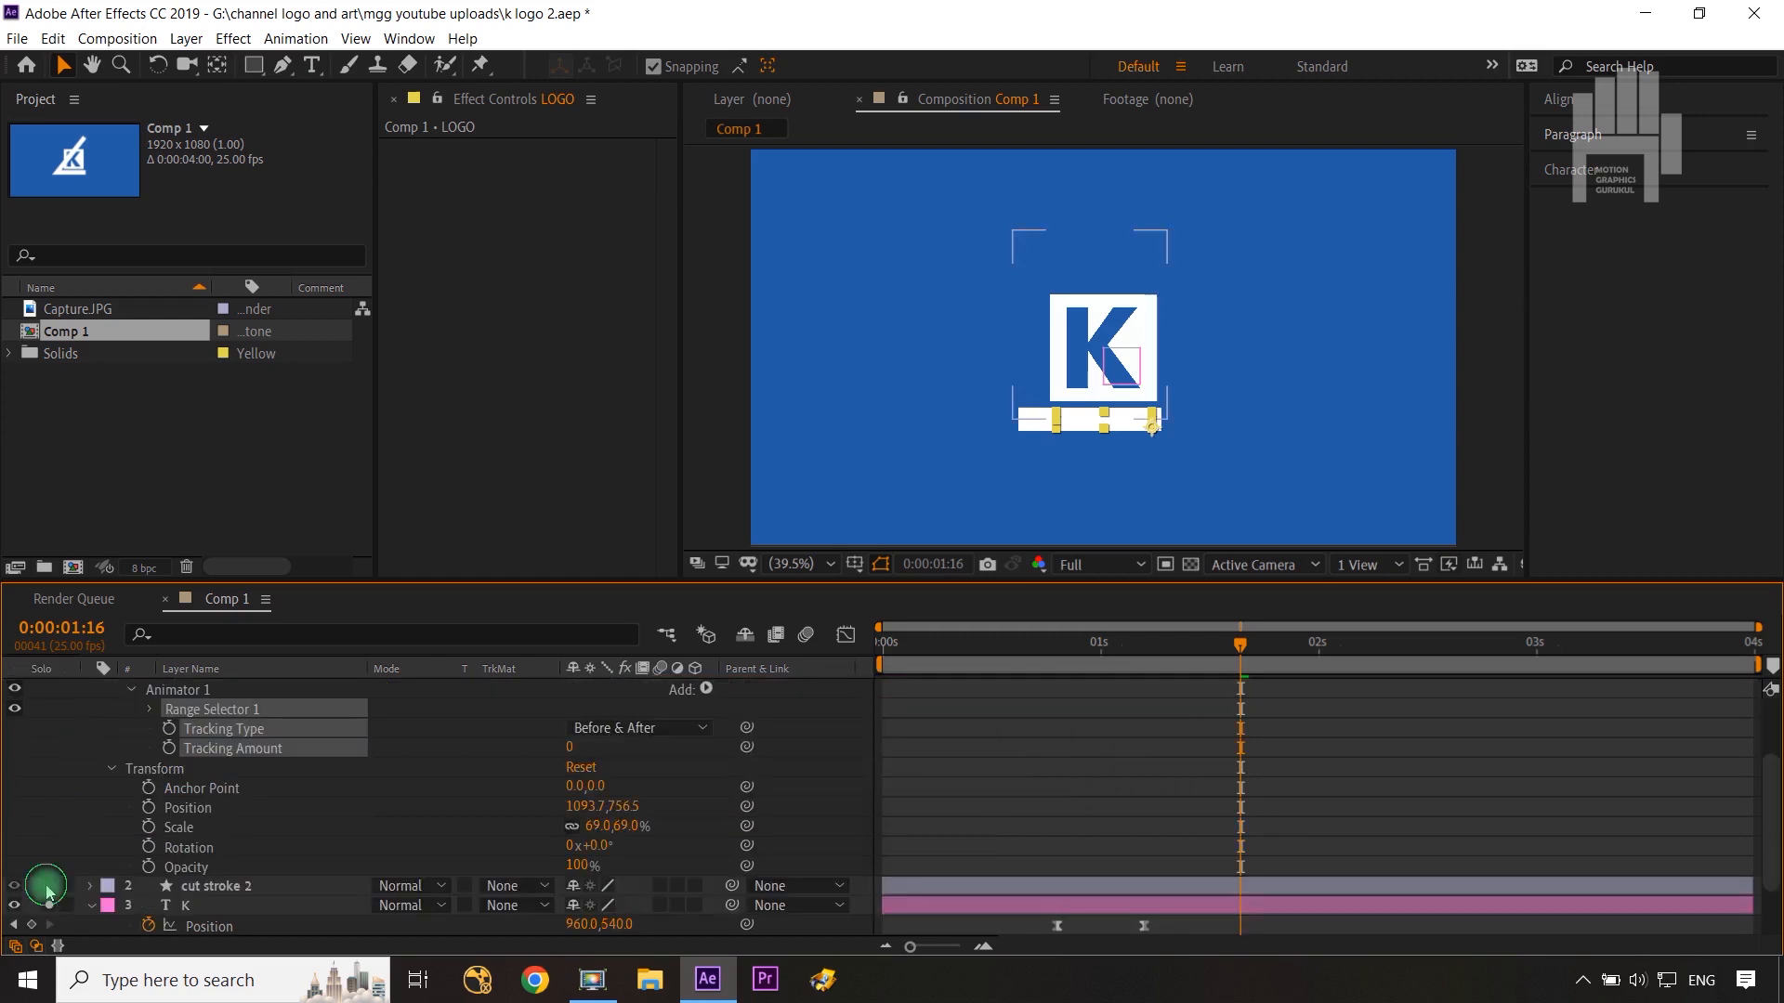
click(46, 887)
click(848, 754)
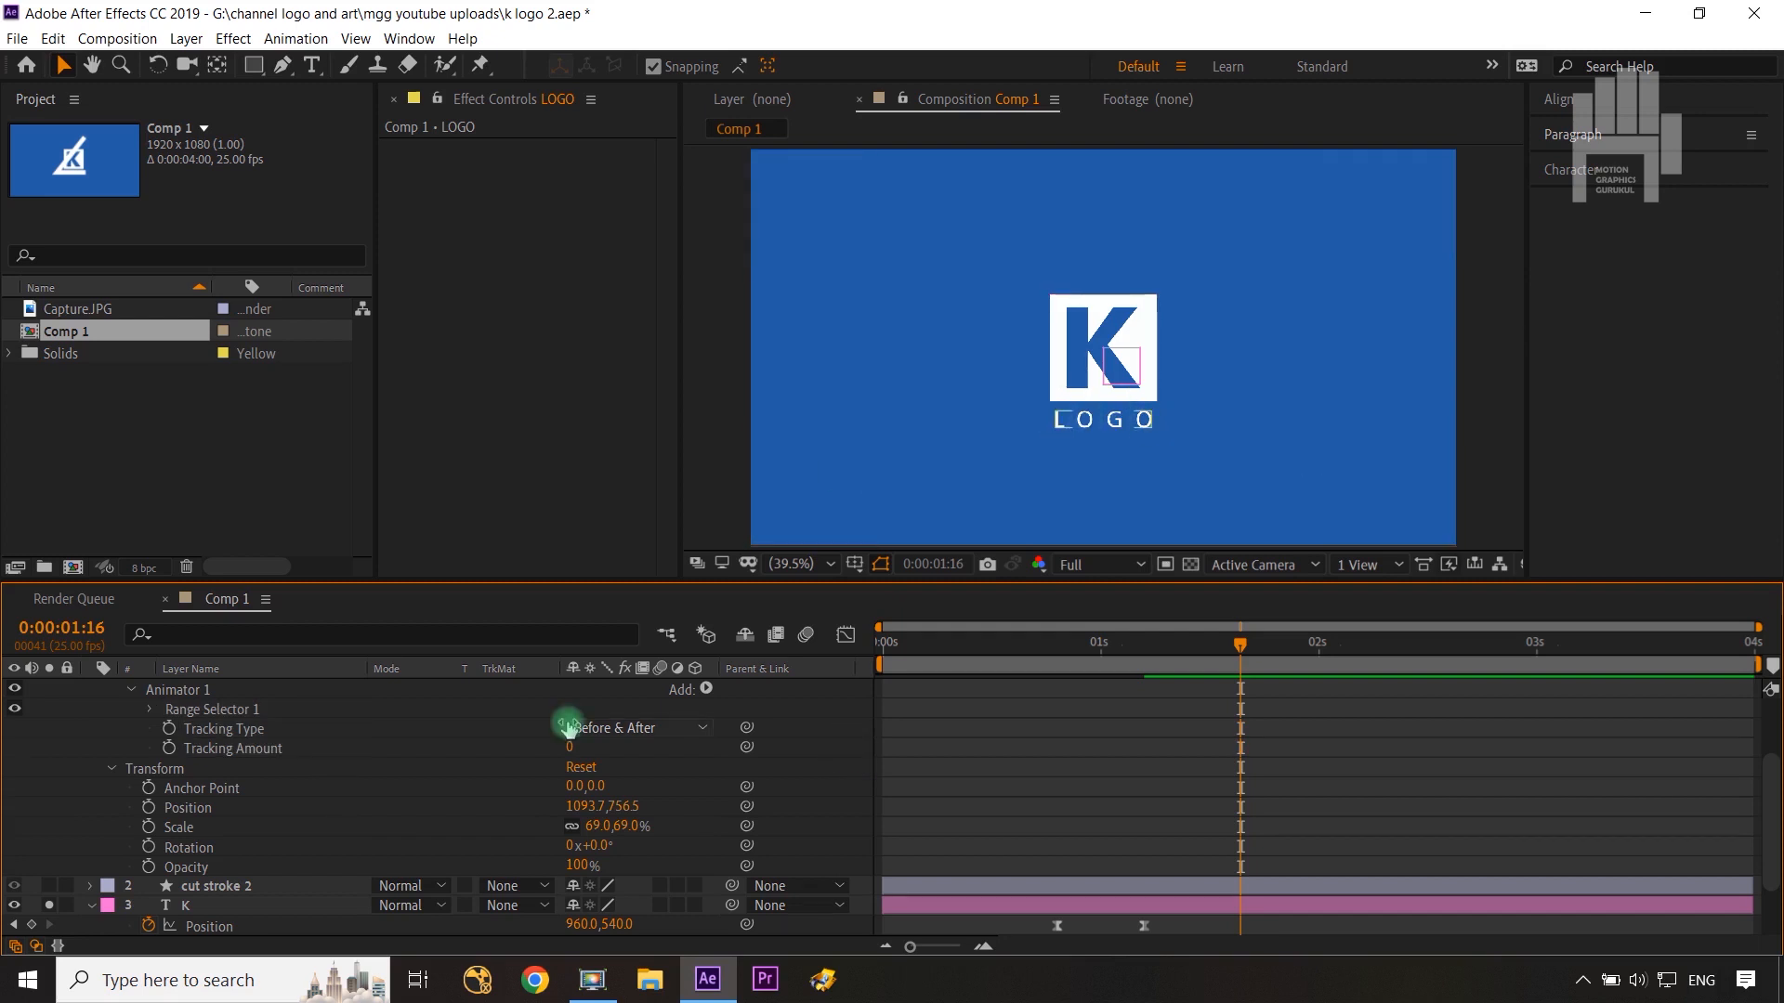
scroll(569, 728, up, 3)
click(225, 688)
key(ctrl+t)
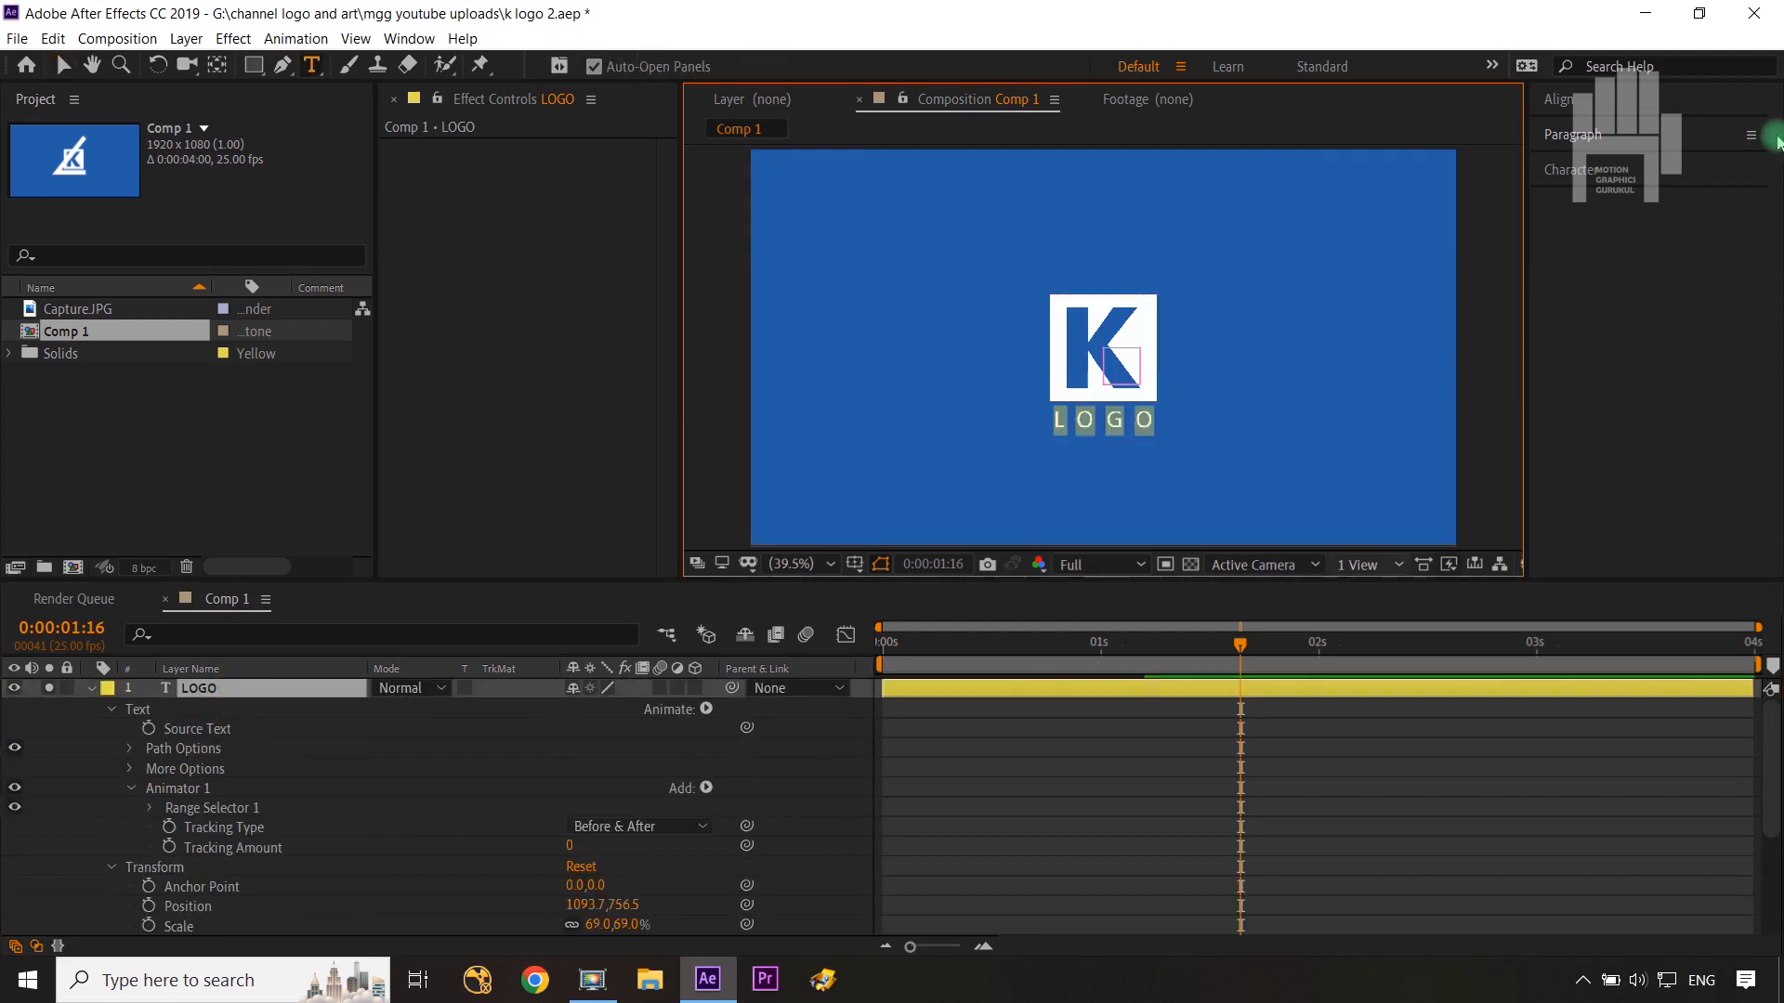
click(1576, 170)
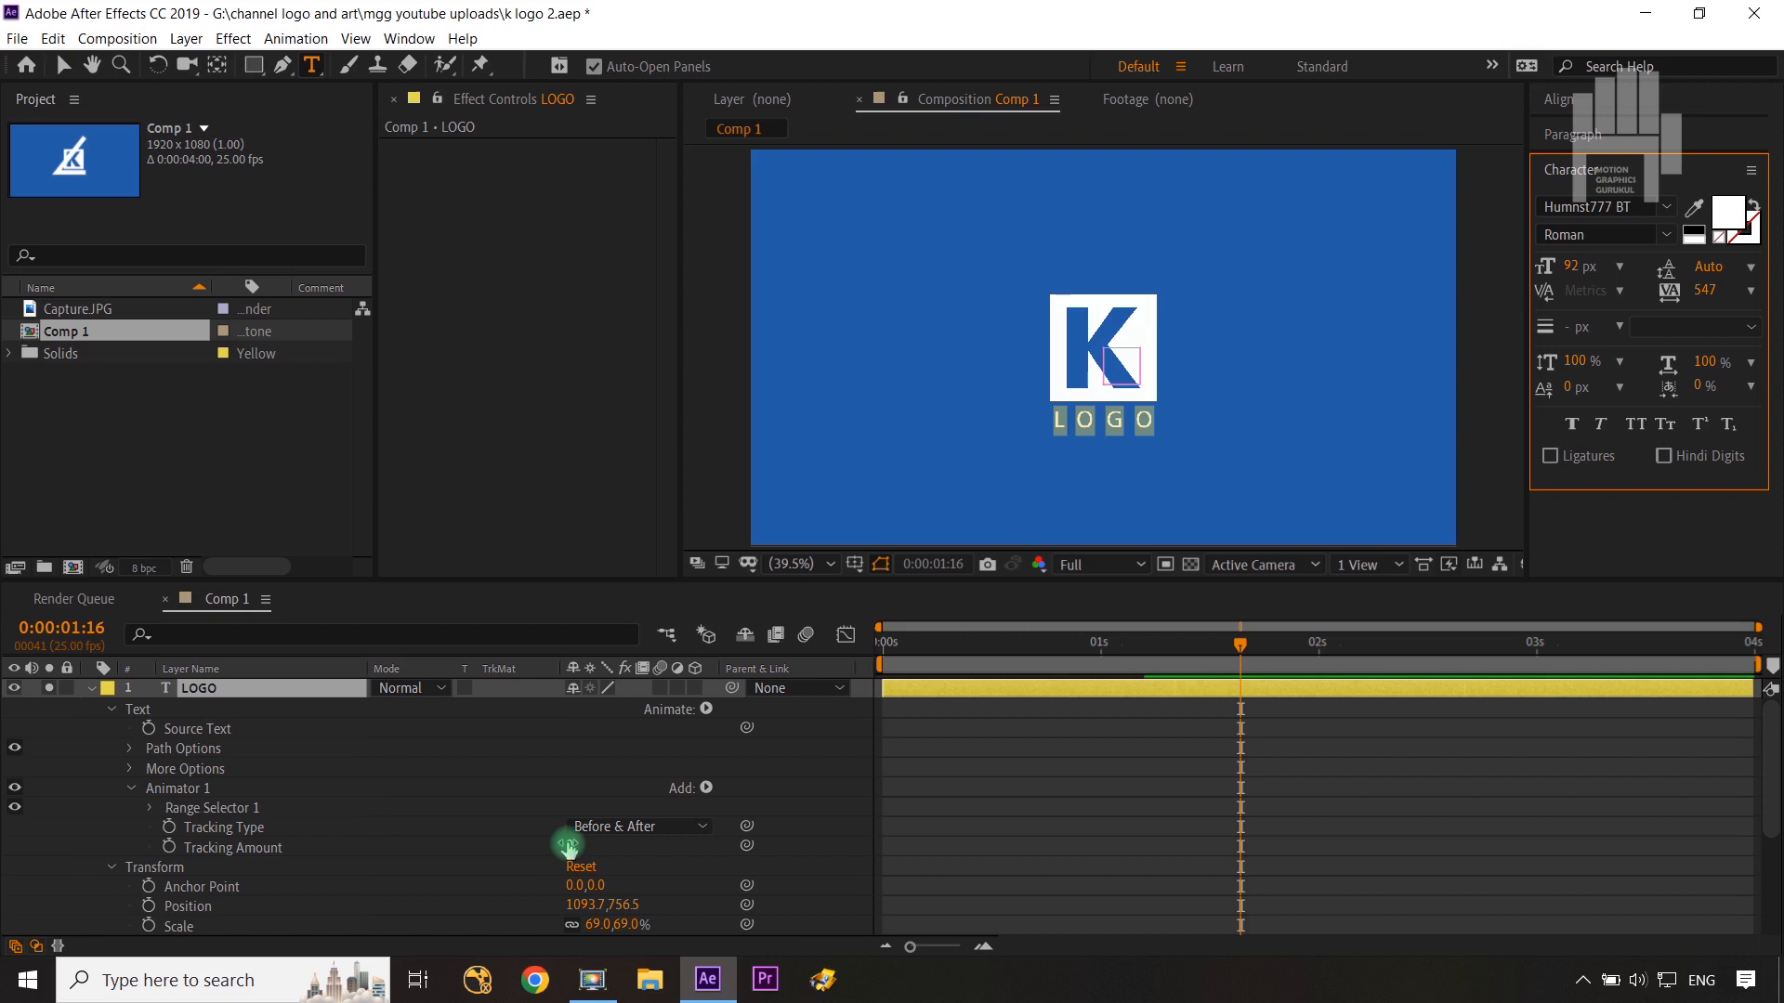
Step: Set the animator's Tracking Amount to 44 and keyframe it at 0:00:01:16
drag(568, 844, 594, 843)
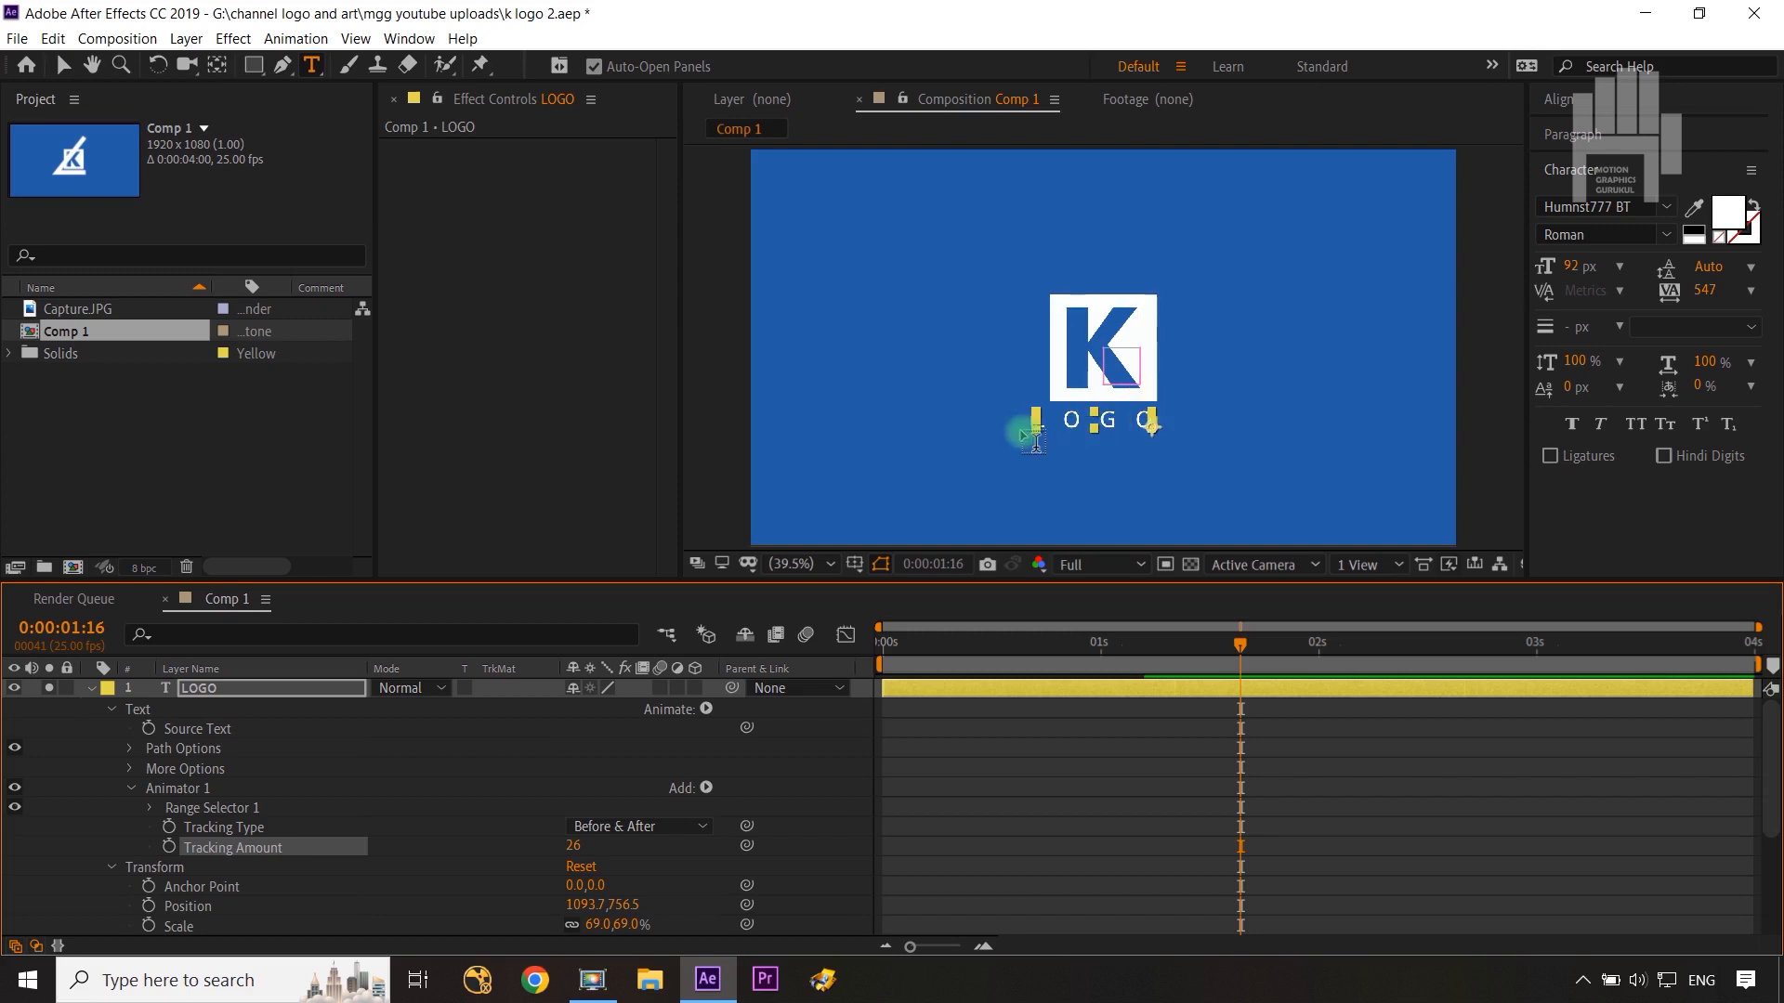
click(1557, 137)
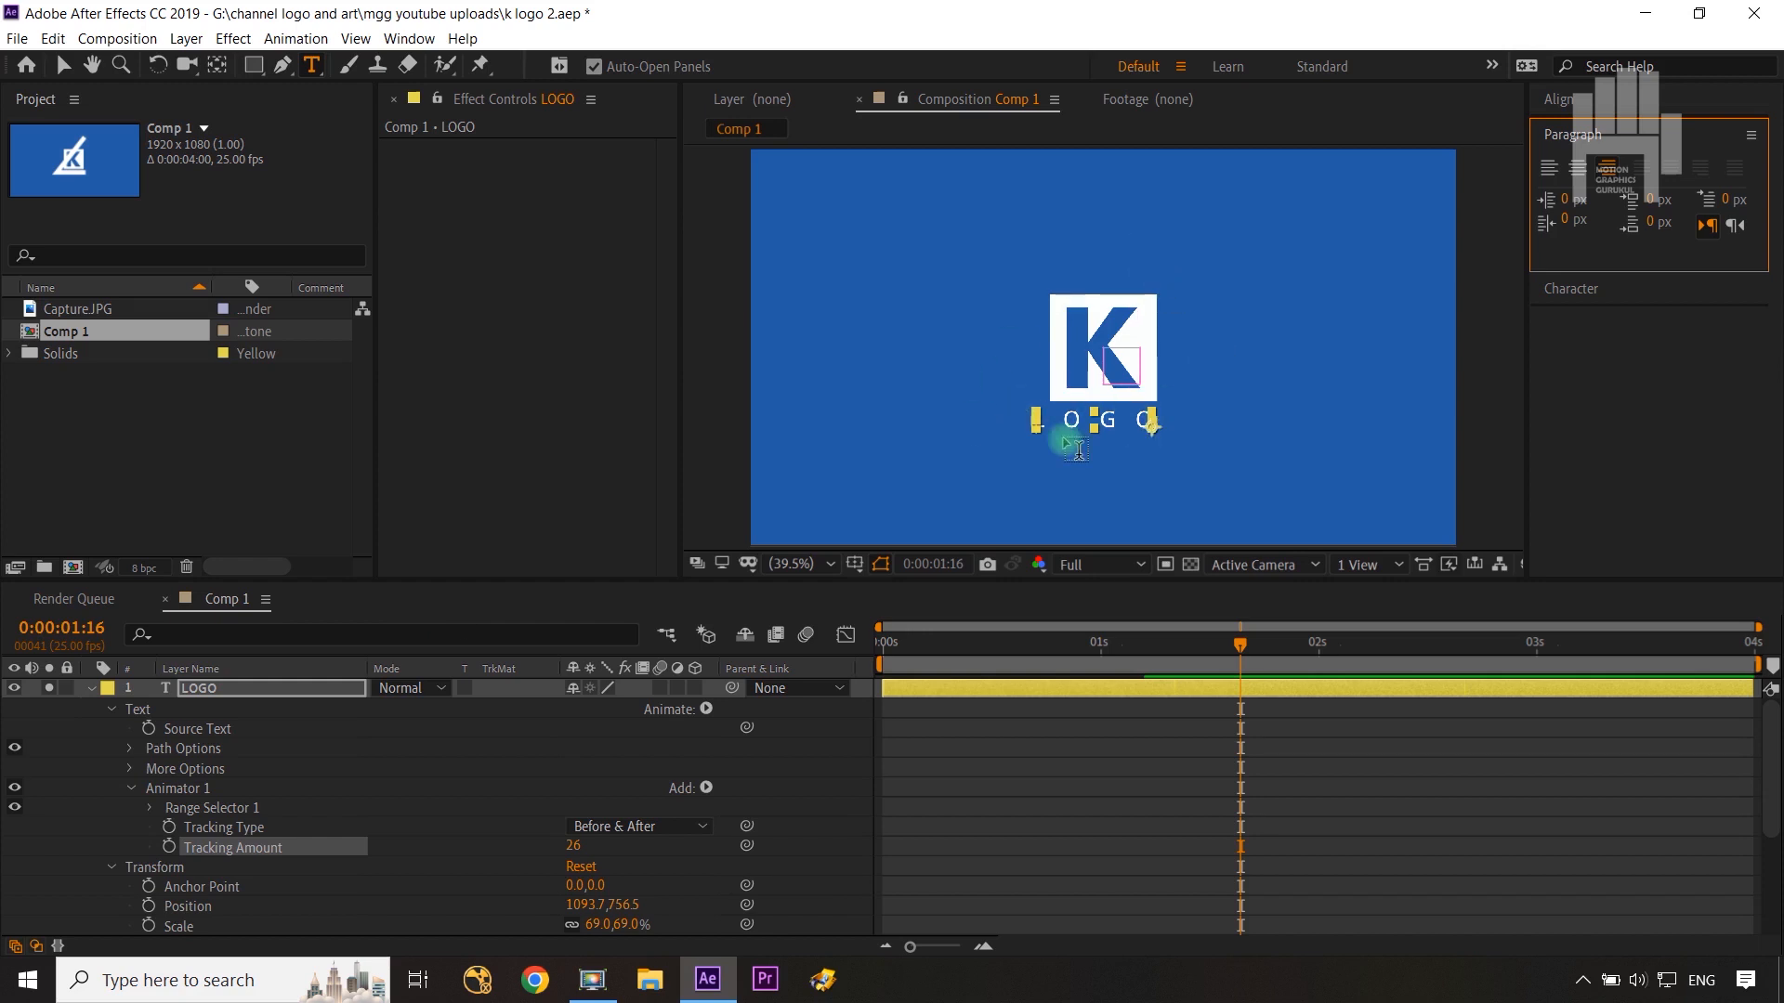
scroll(56, 878, down, 2)
click(58, 889)
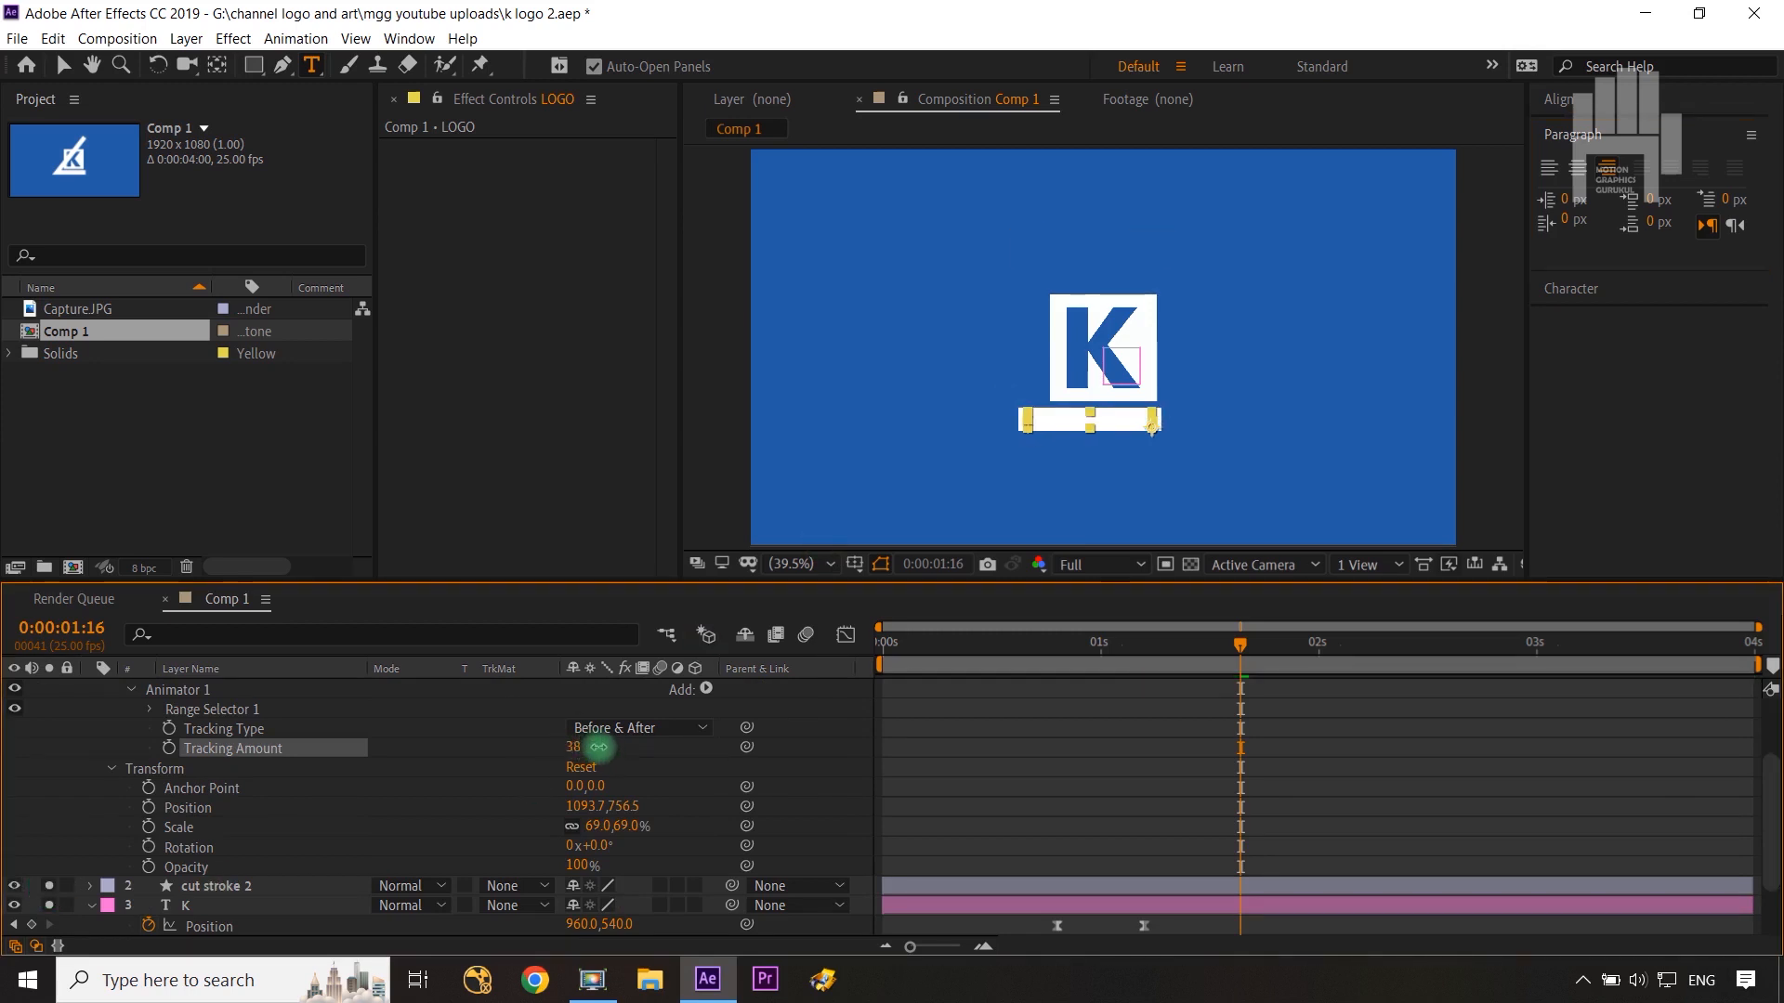
drag(599, 747, 604, 749)
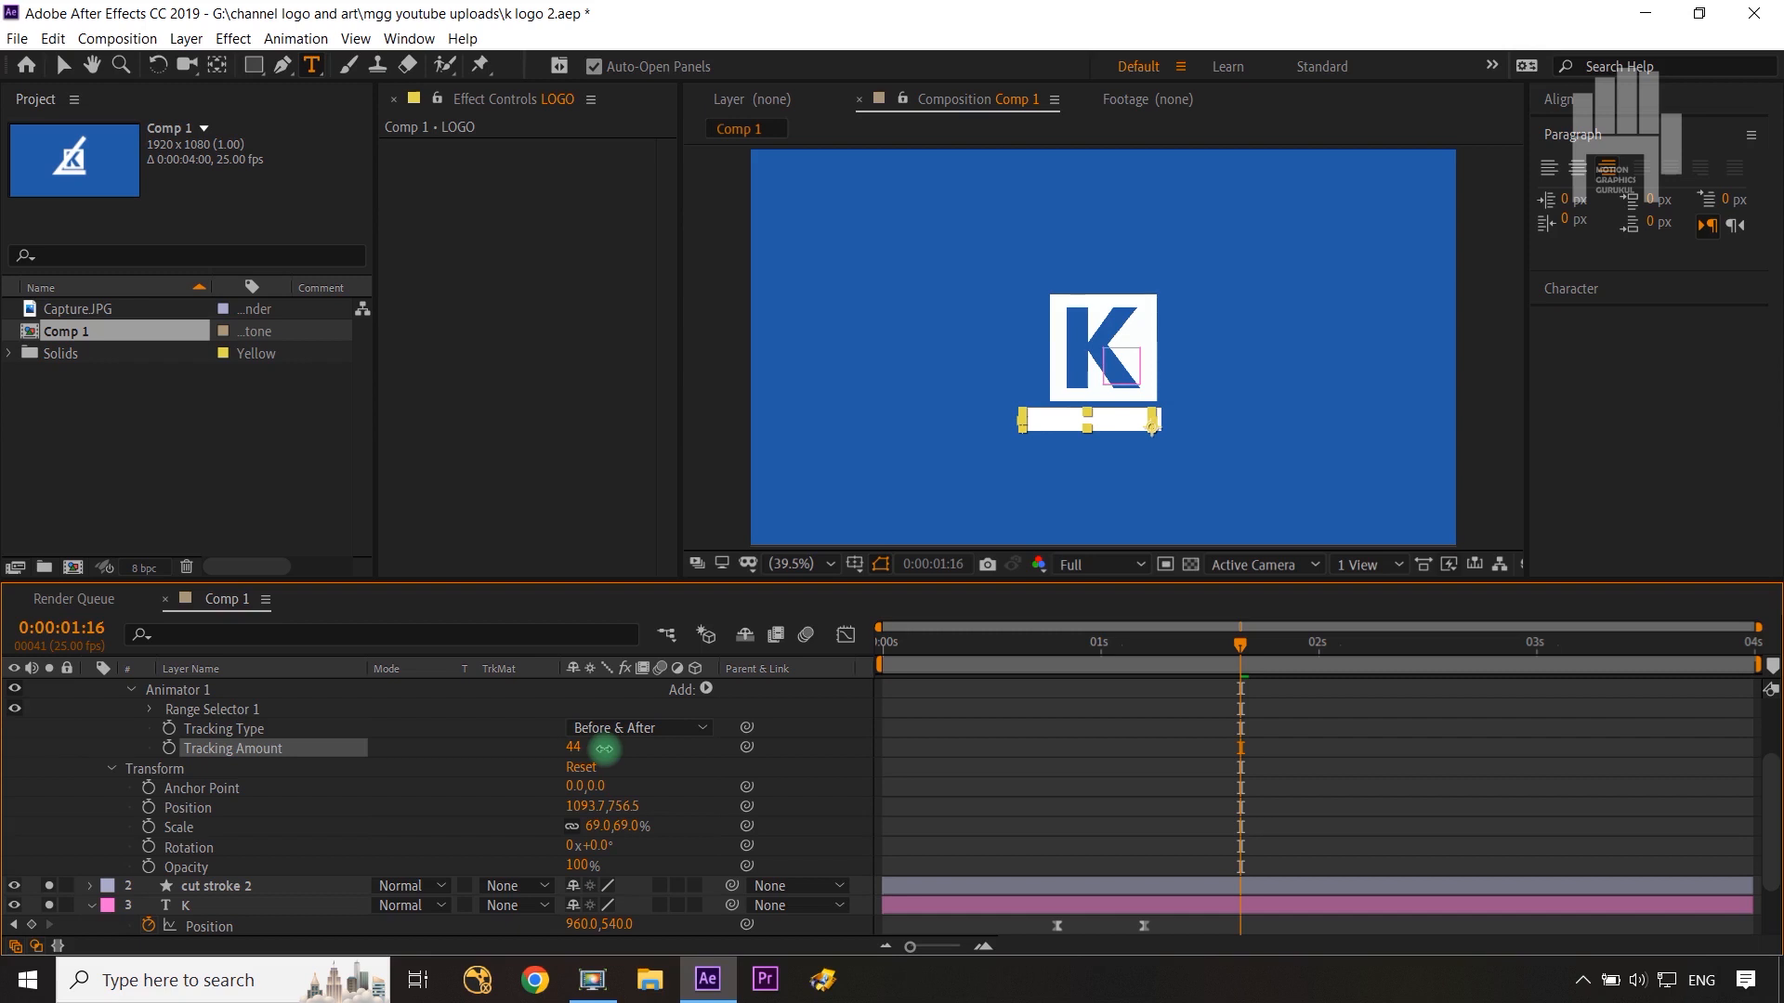
click(678, 758)
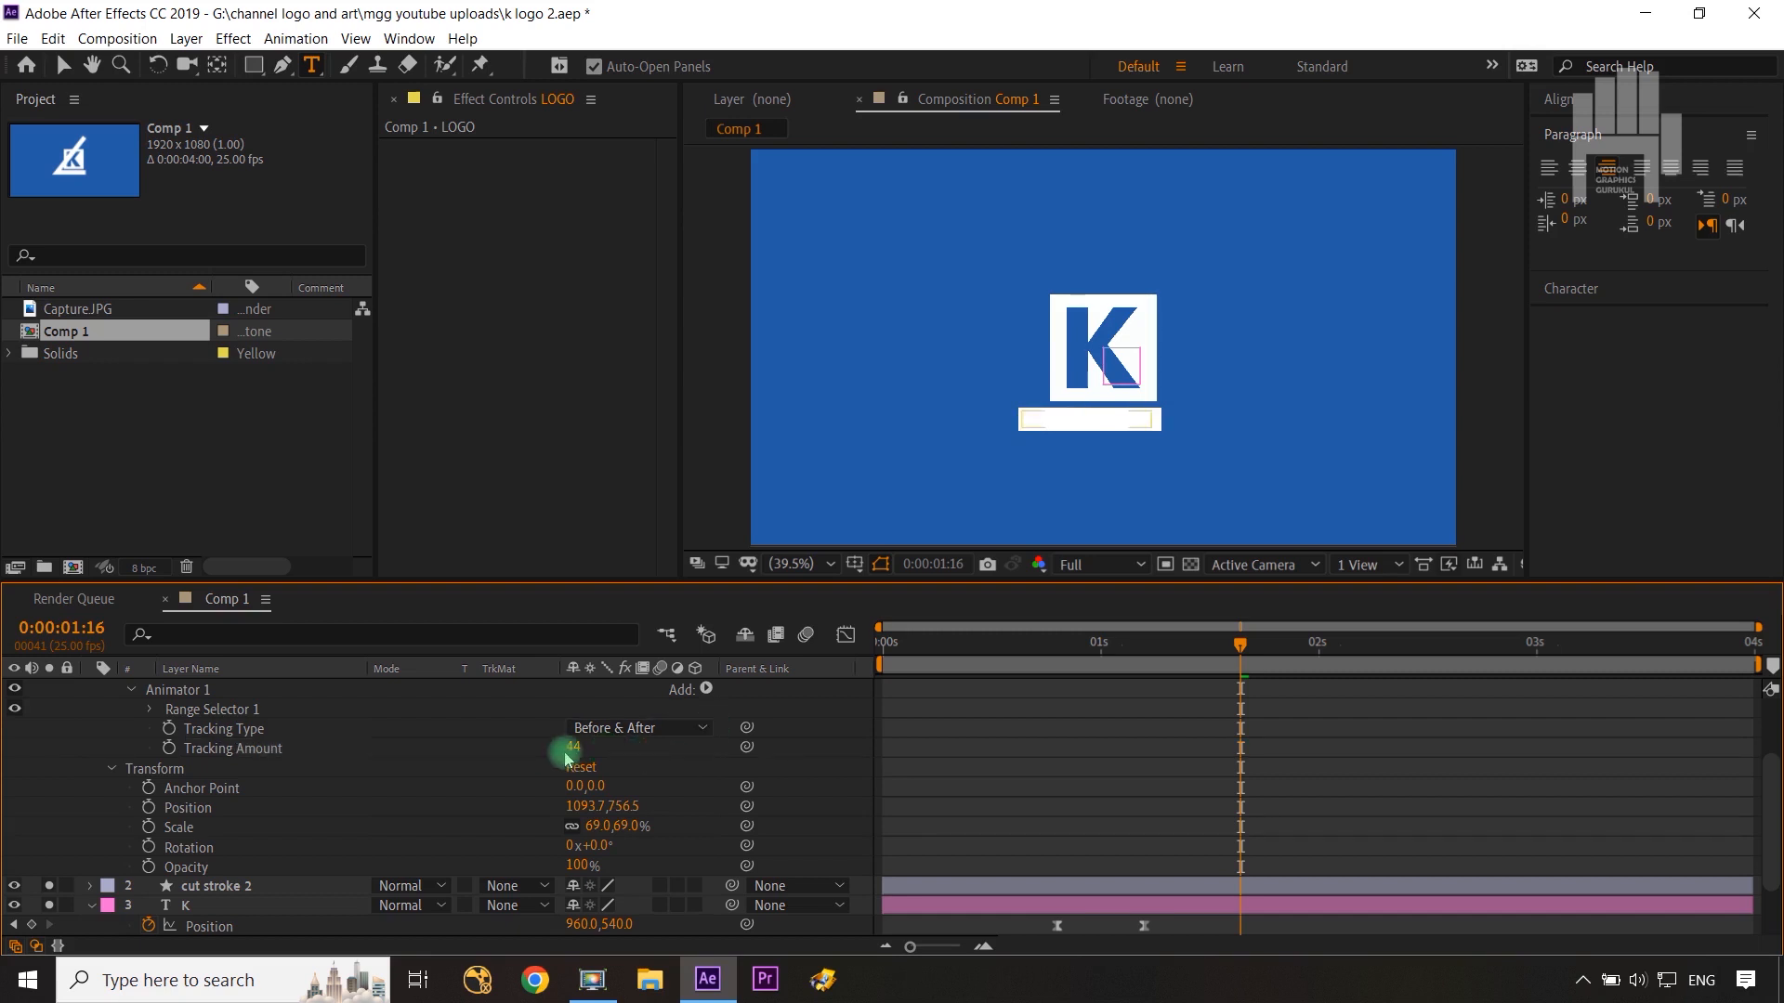
click(169, 749)
Step: Keyframe the LOGO layer's Position at 0:00:01:16 and set it to 1017.7, 756.5
scroll(223, 743, up, 3)
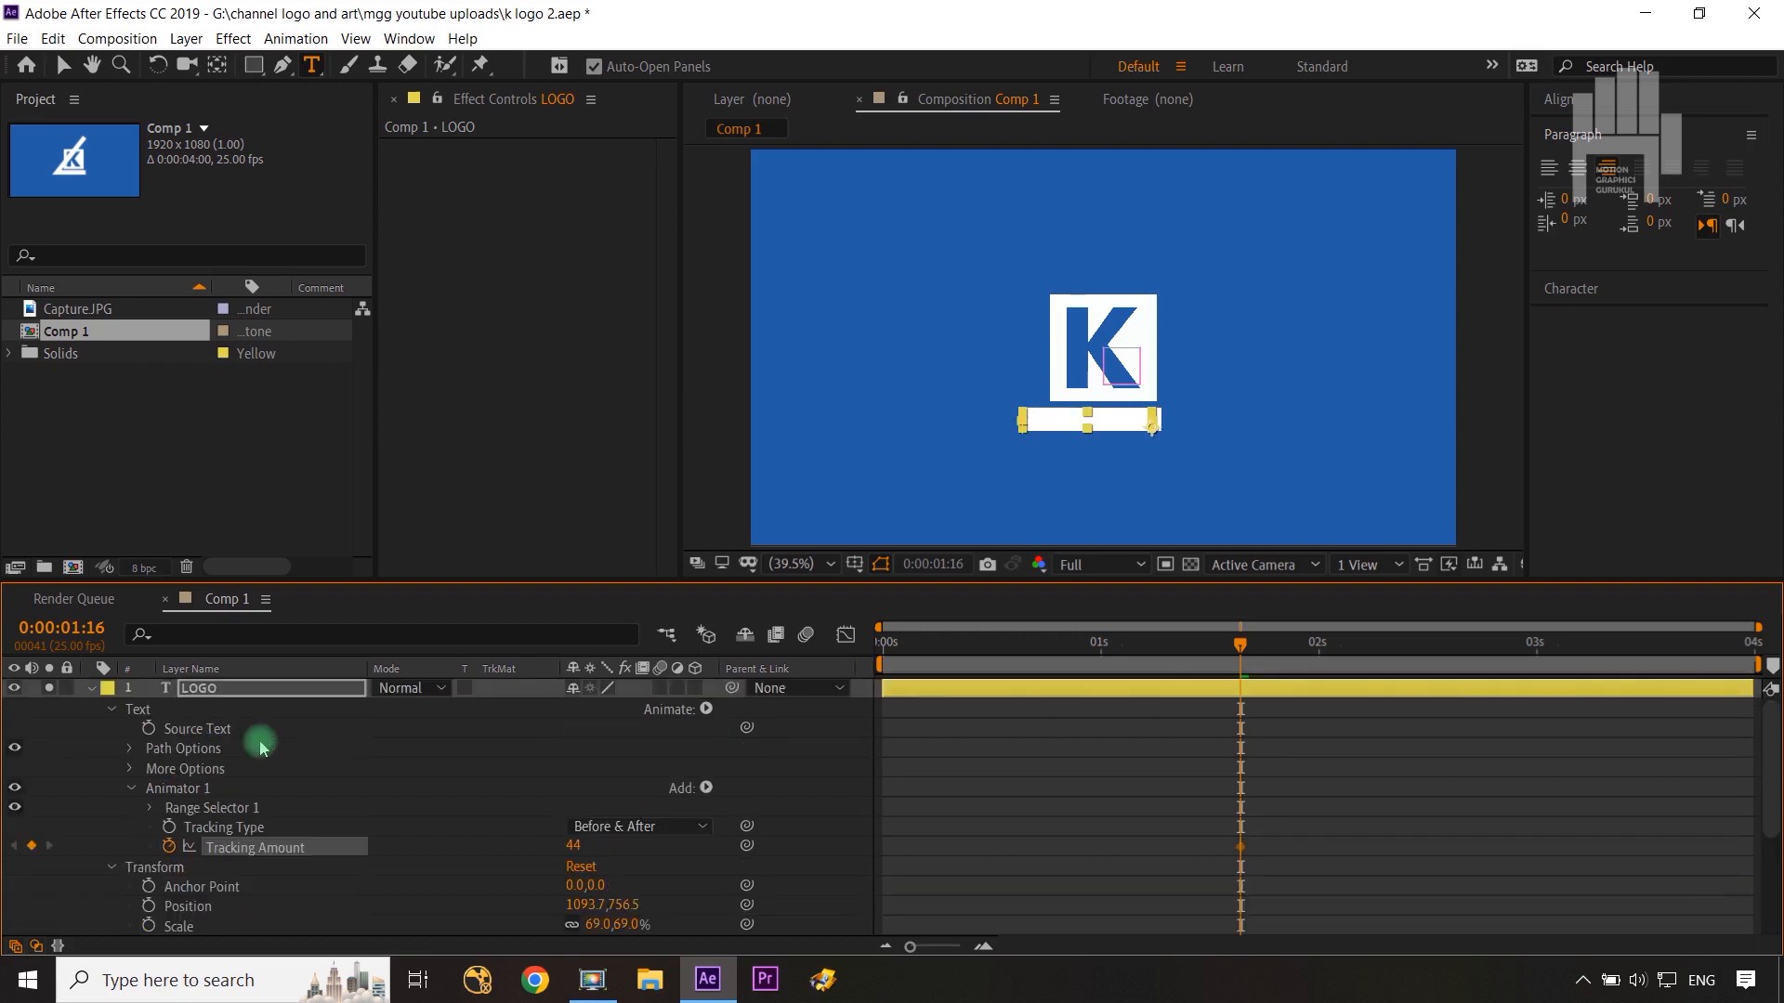
click(234, 691)
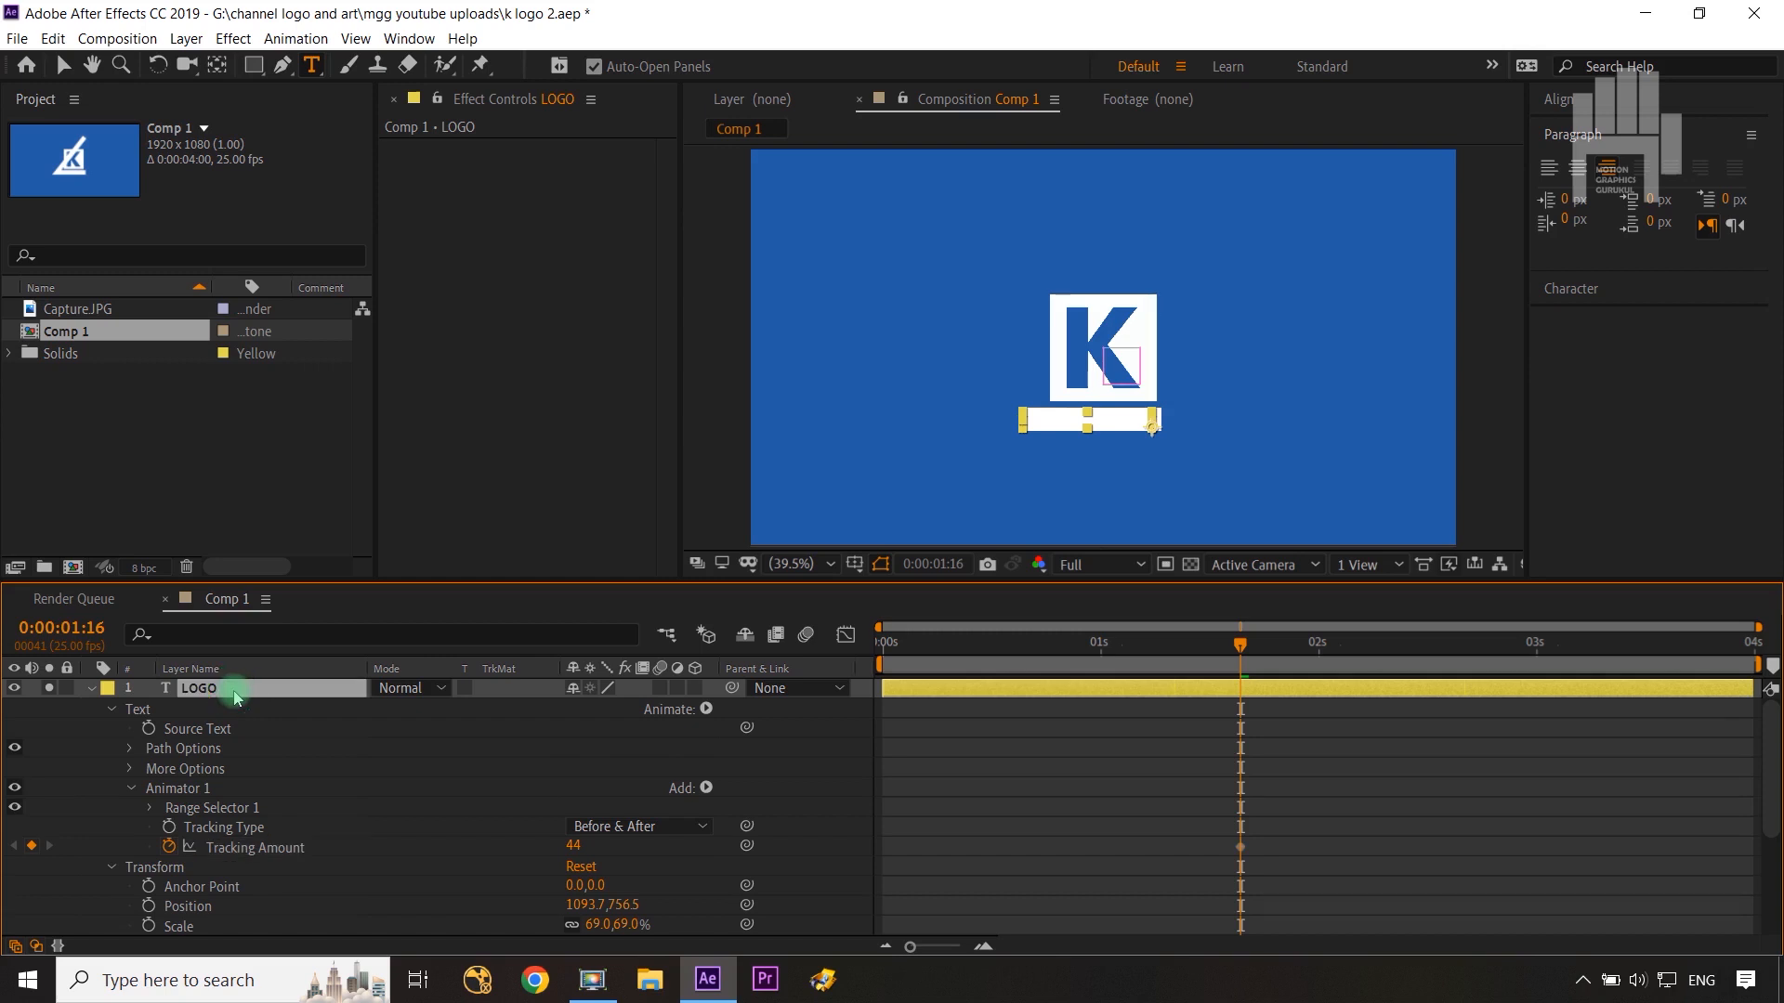
key(p)
click(149, 710)
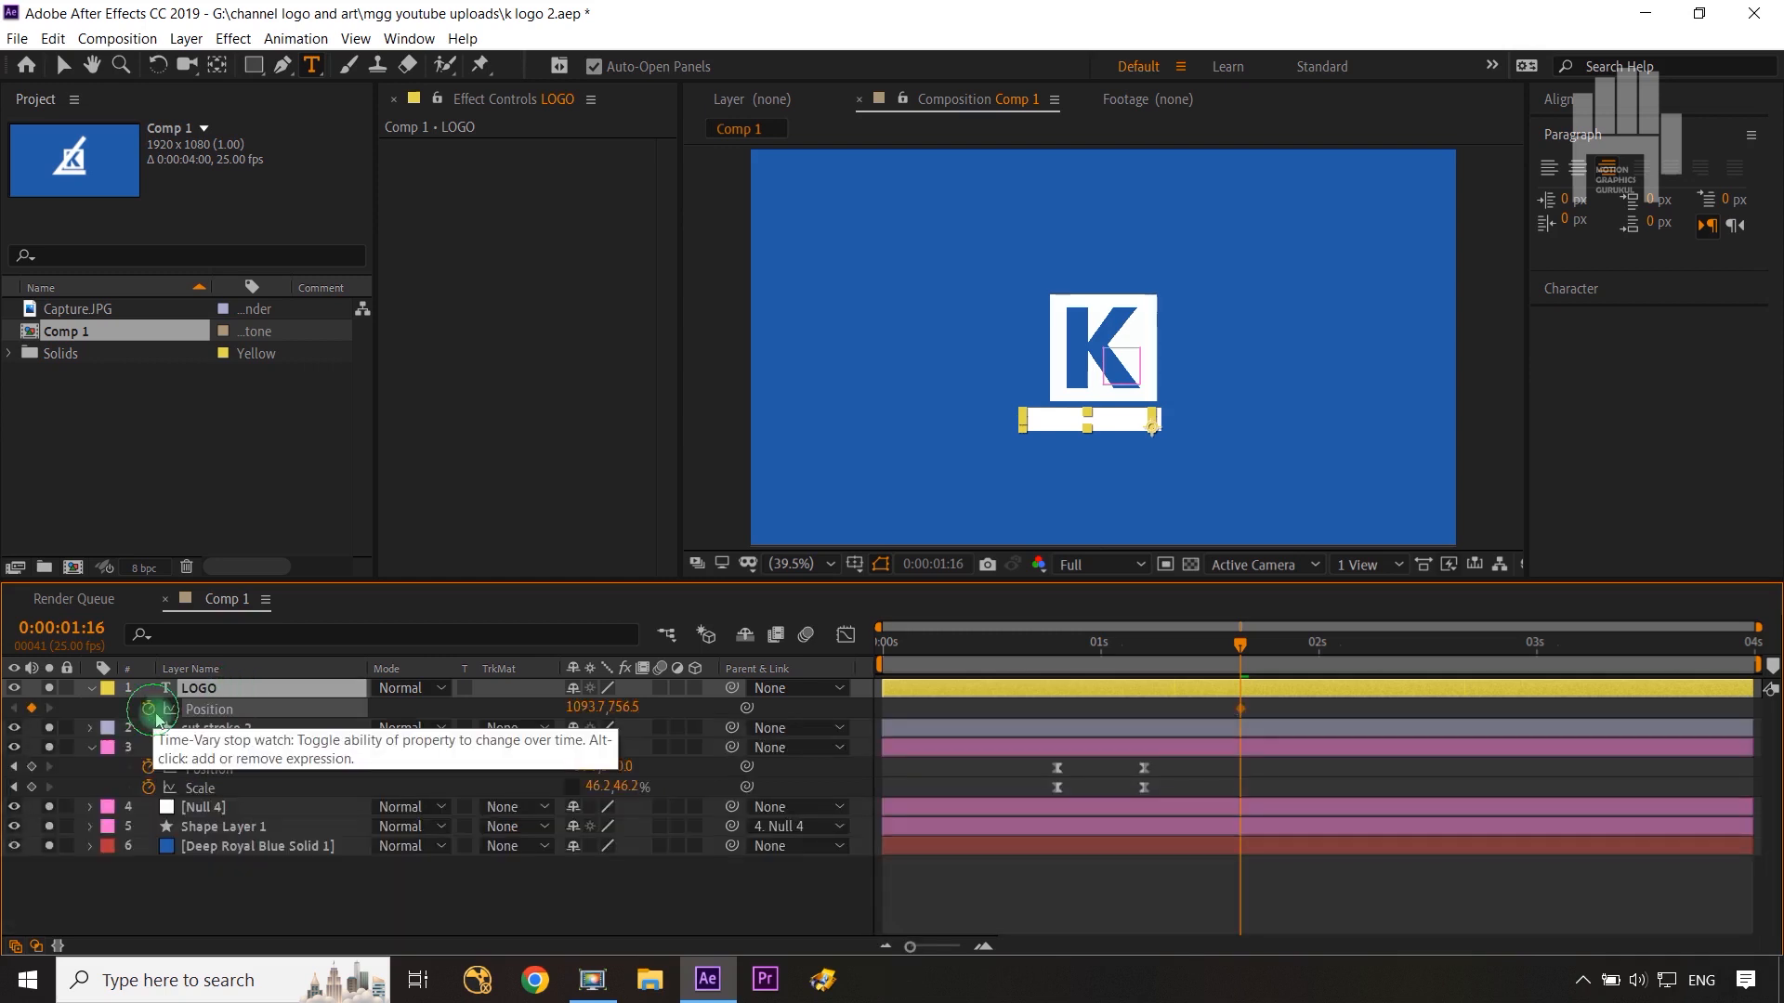
drag(573, 706, 494, 704)
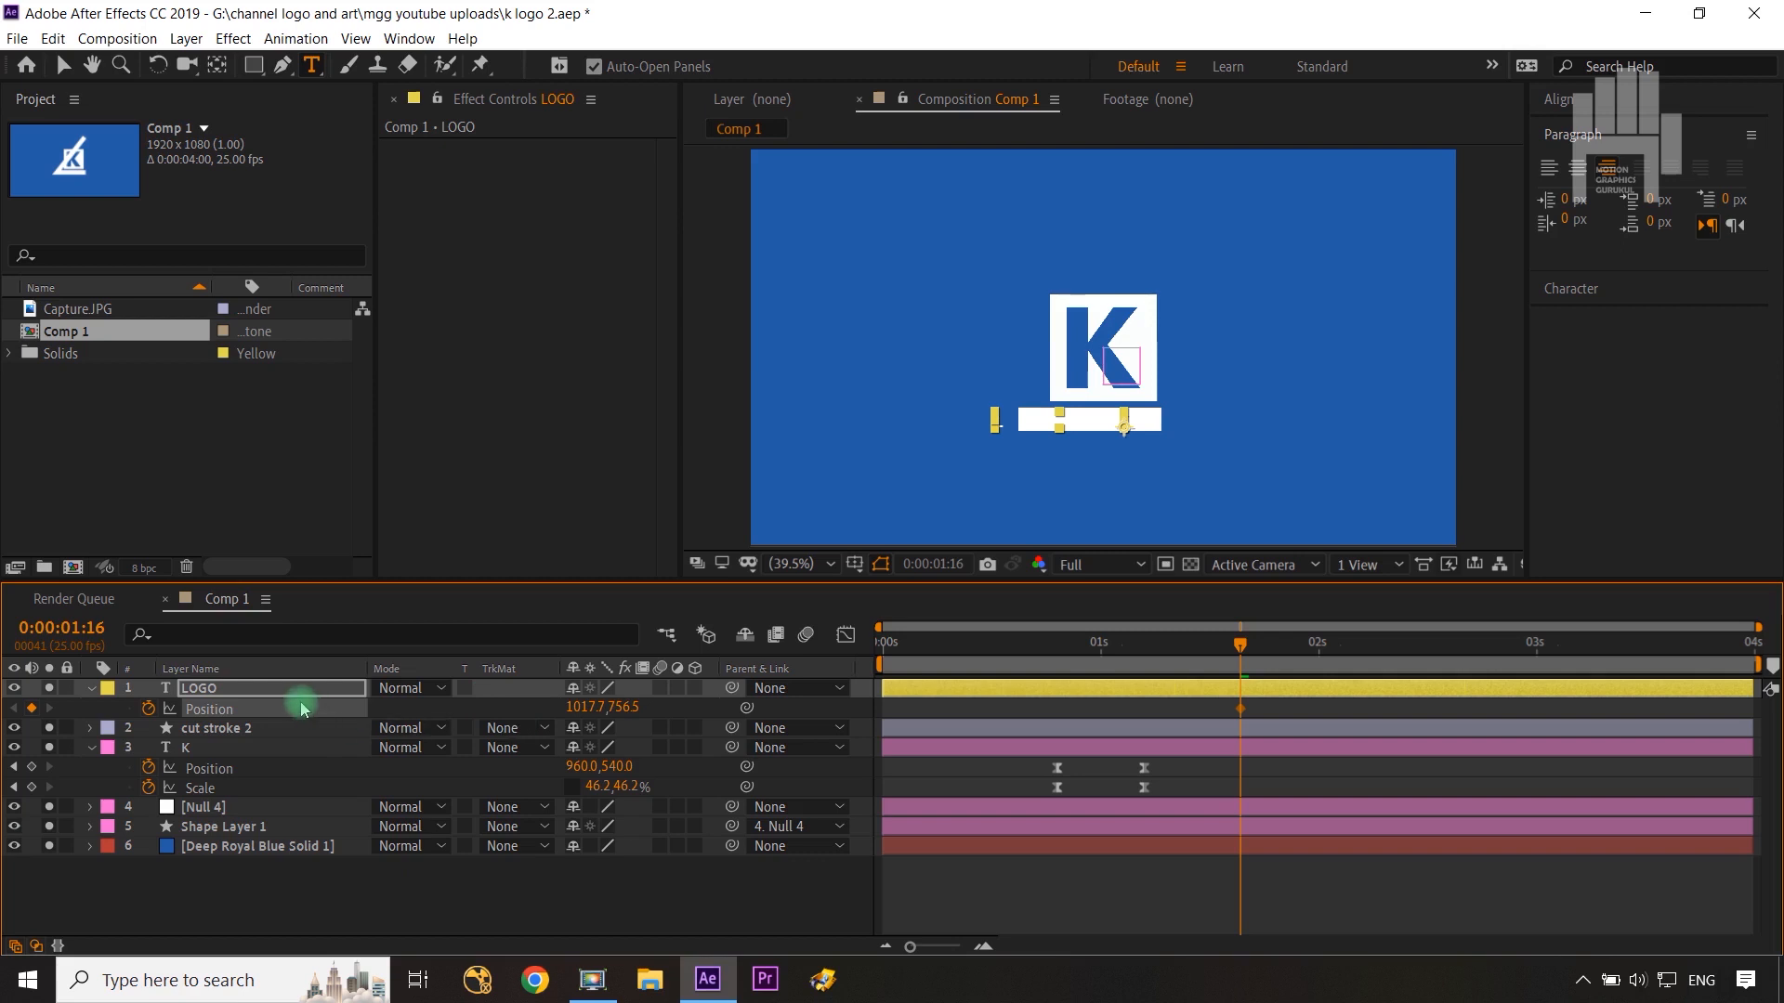
Step: Reveal the LOGO layer's Opacity along with the animated properties of the LOGO and cut stroke 2 layers
key(shift+t)
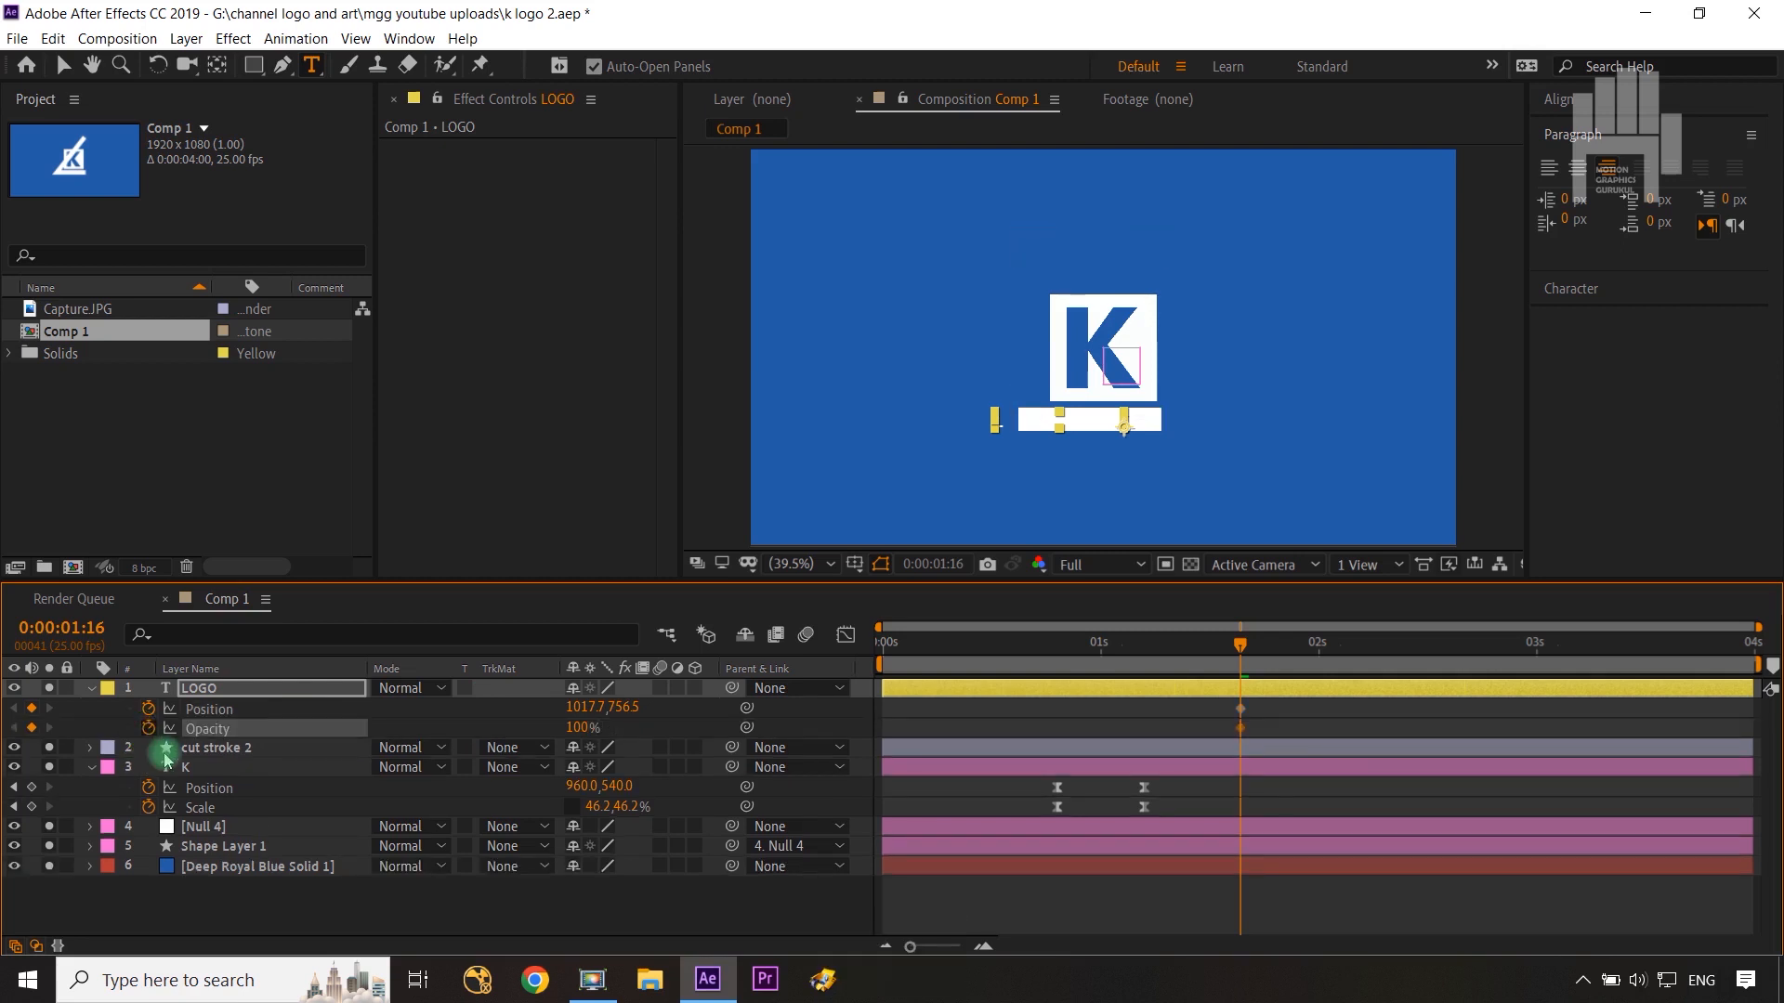
click(251, 692)
key(u)
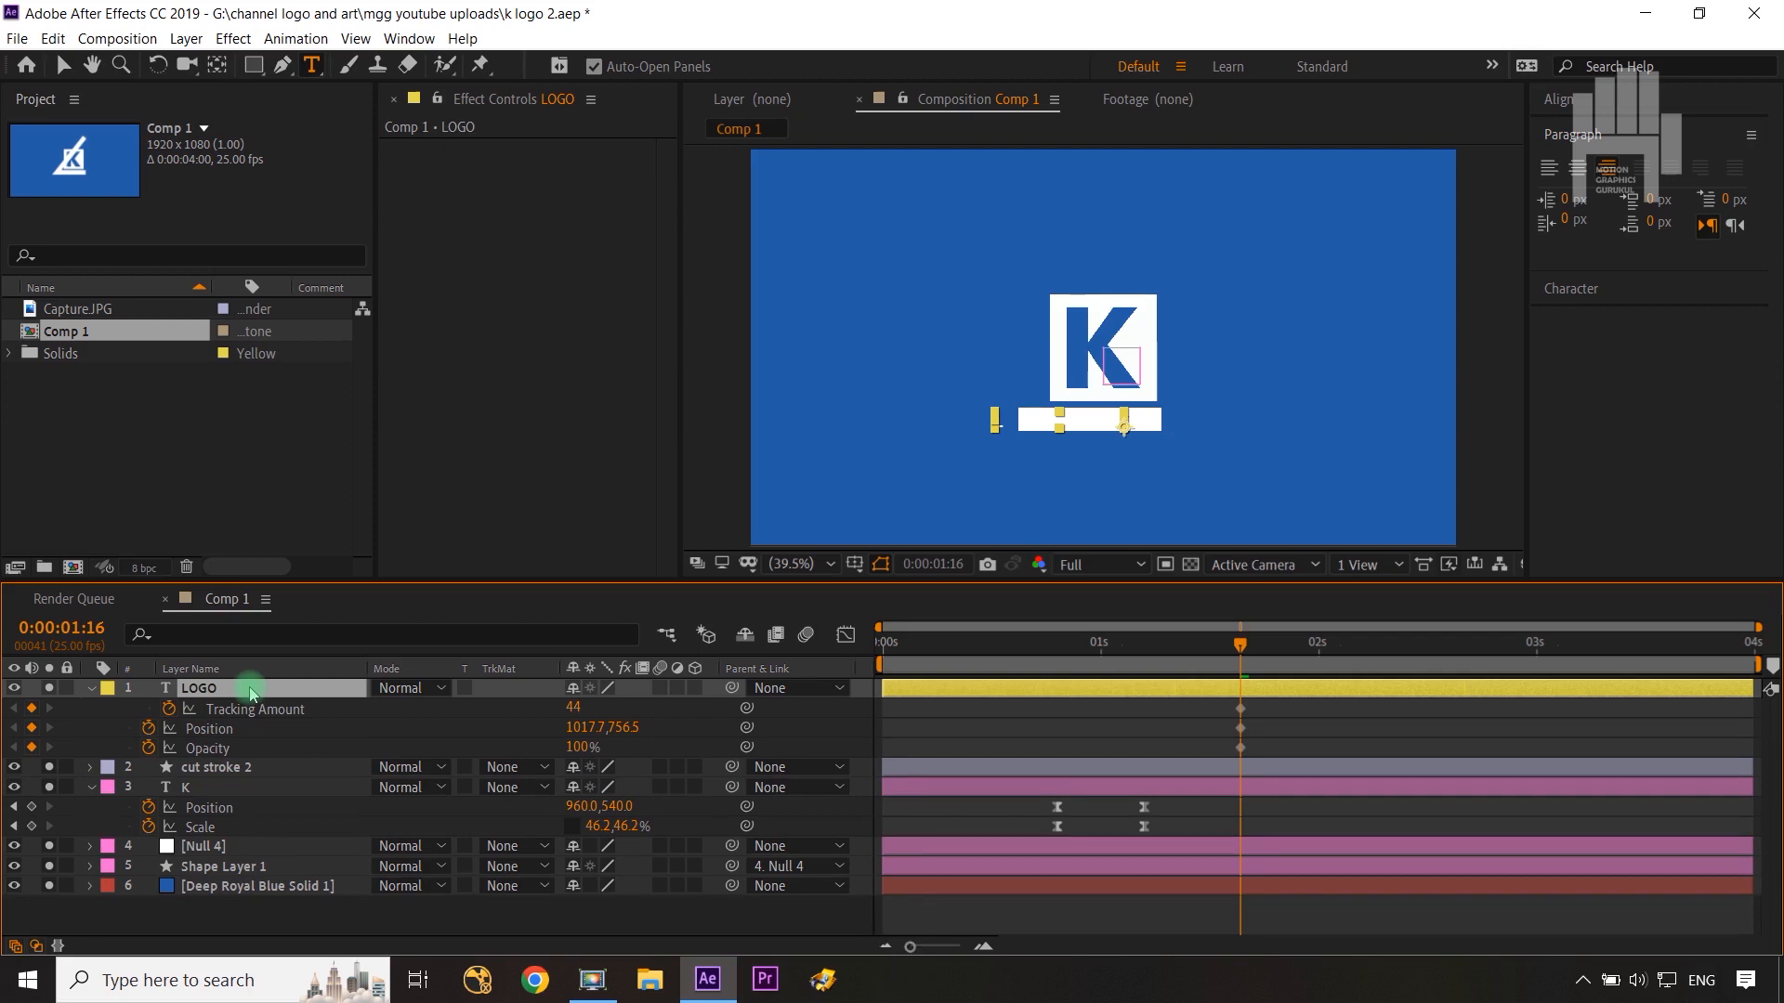
click(294, 777)
key(u)
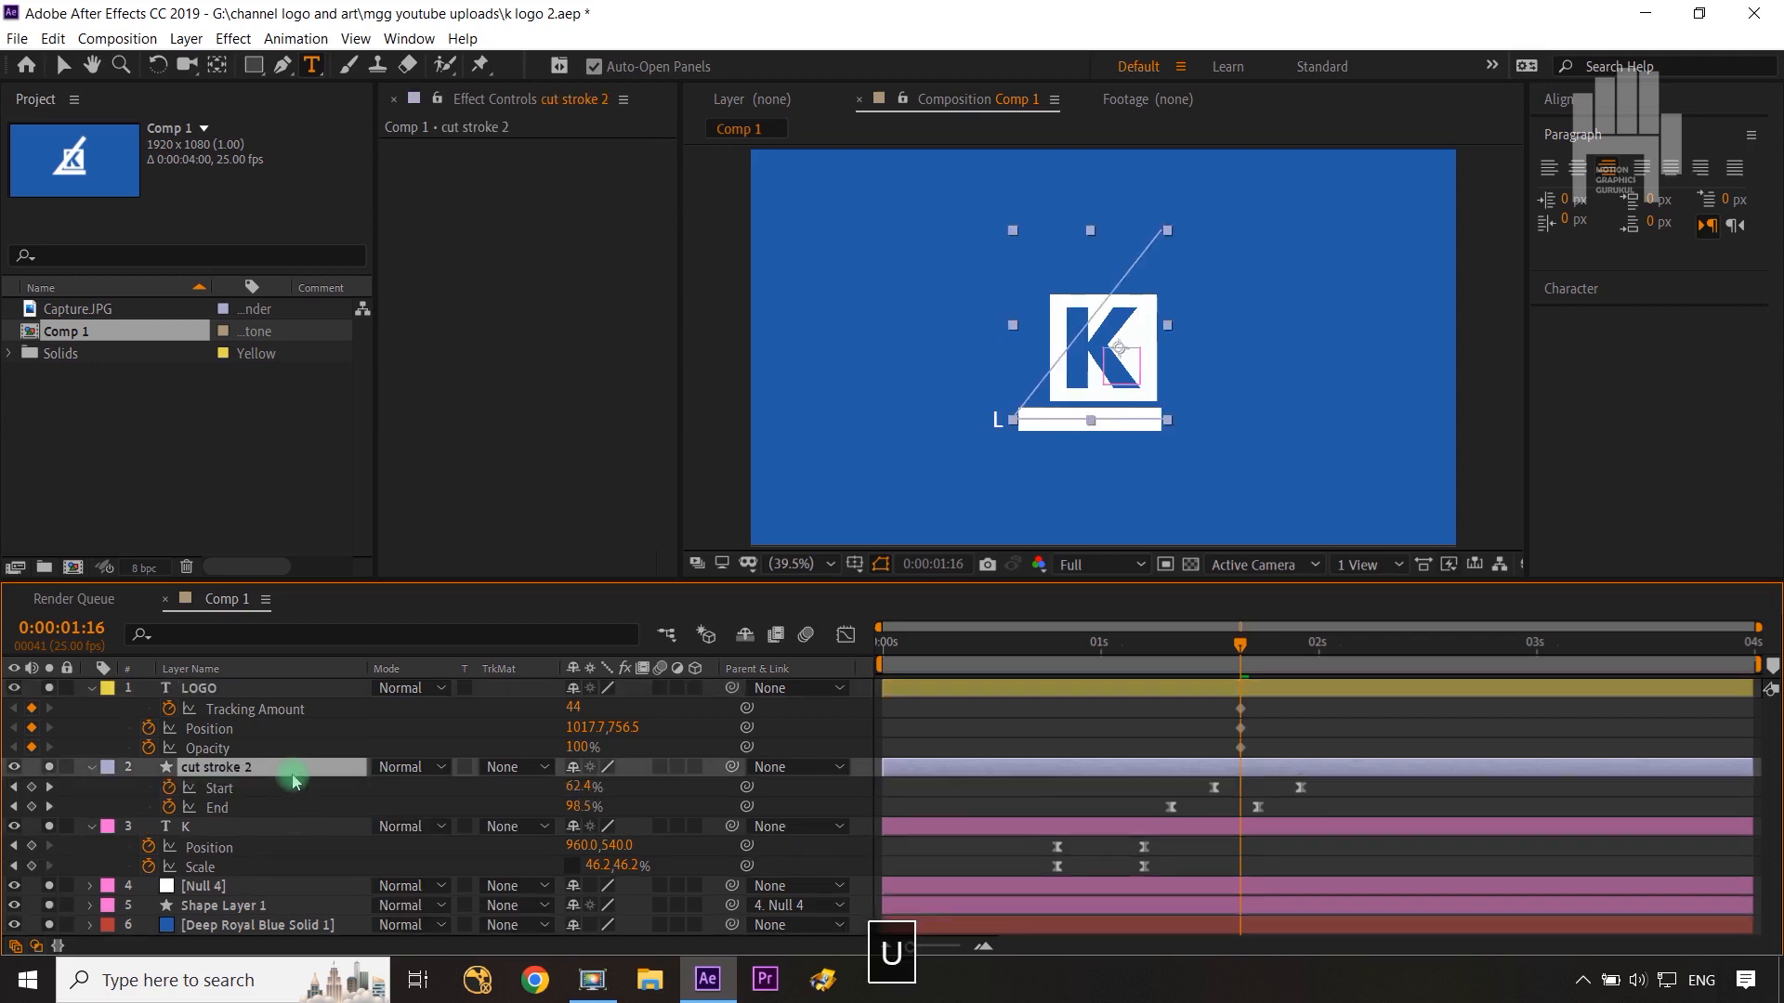
Step: At 0:00:02:06, keyframe the LOGO layer's Tracking Amount, Position and Opacity, and set Tracking Amount to 0
click(1189, 565)
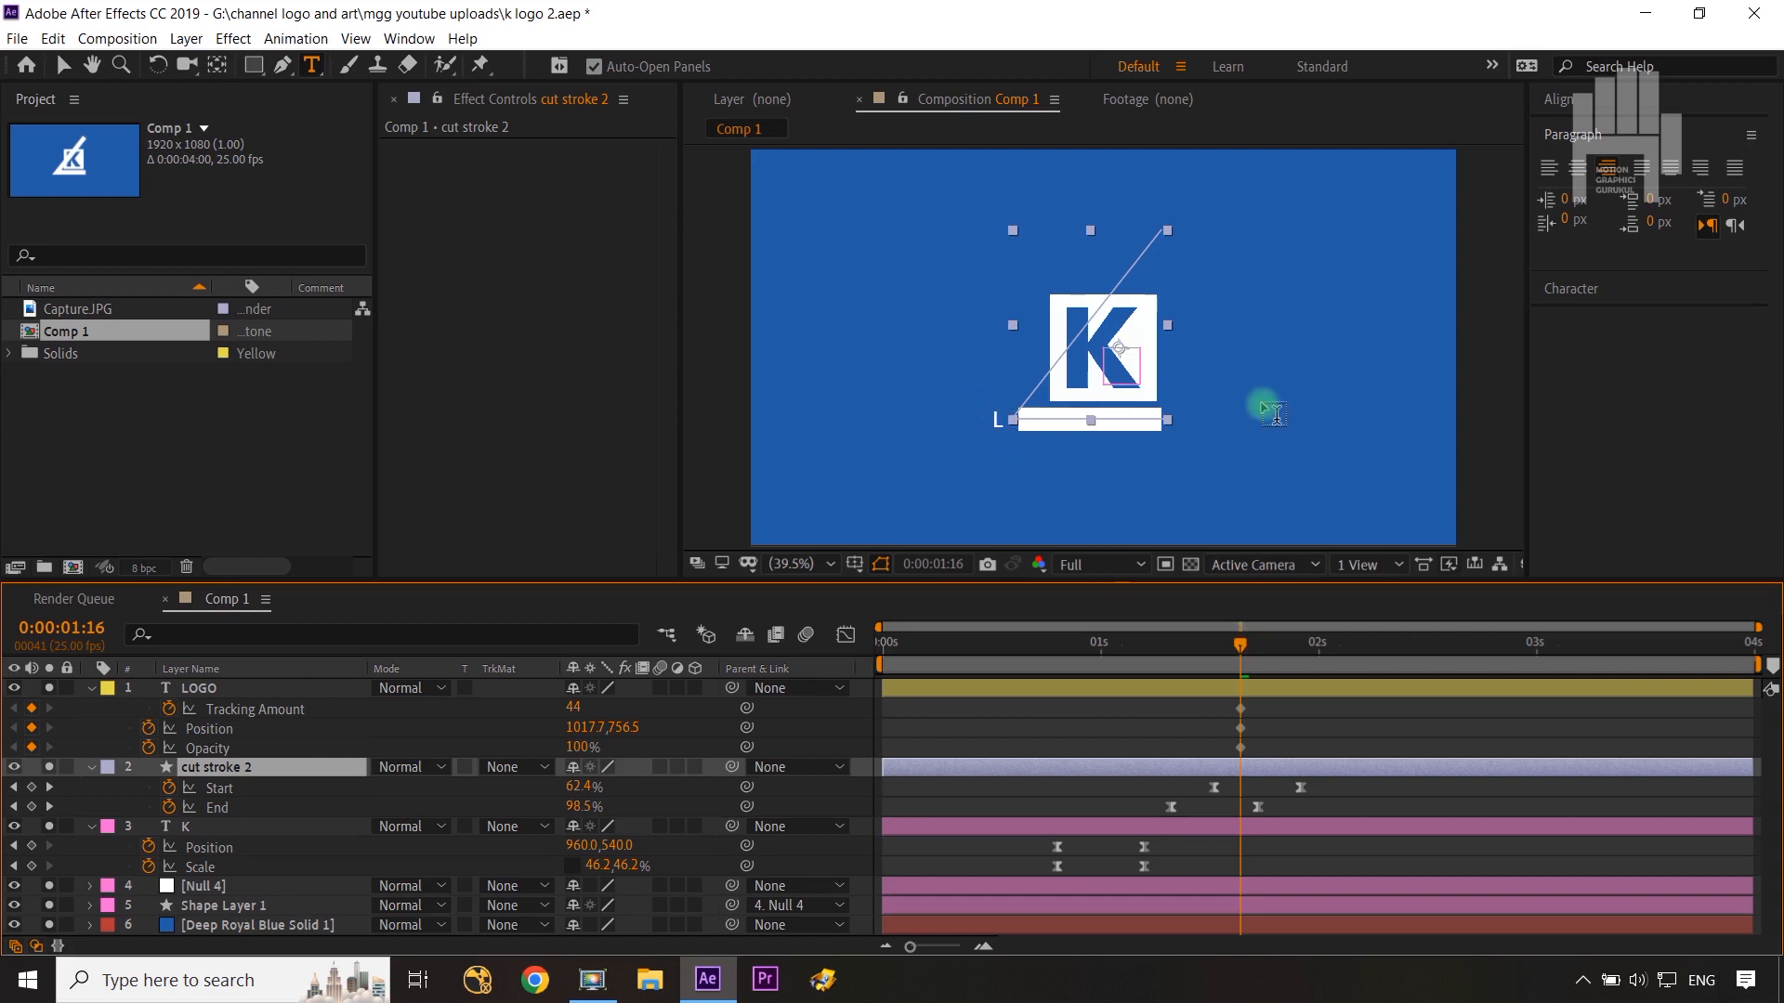
key(shift+Page_Down)
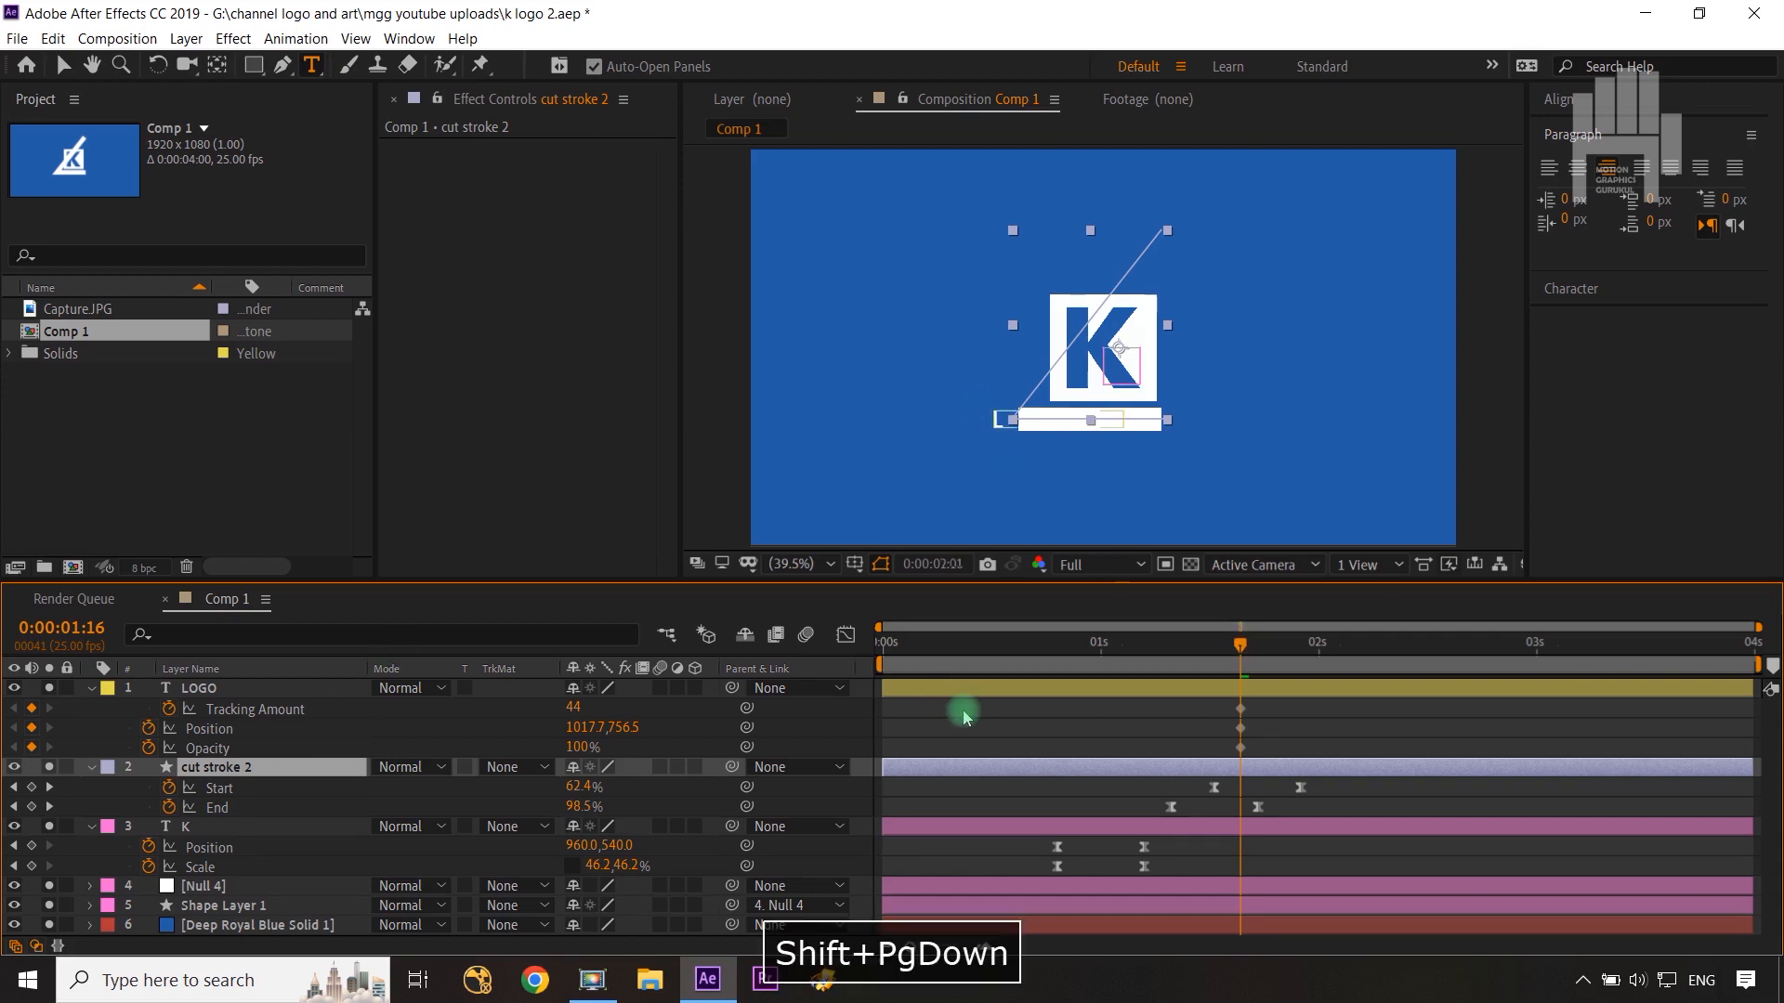
key(ctrl+Right)
key(ctrl+Right)
key(ctrl+Right)
key(ctrl+Right)
key(ctrl+Right)
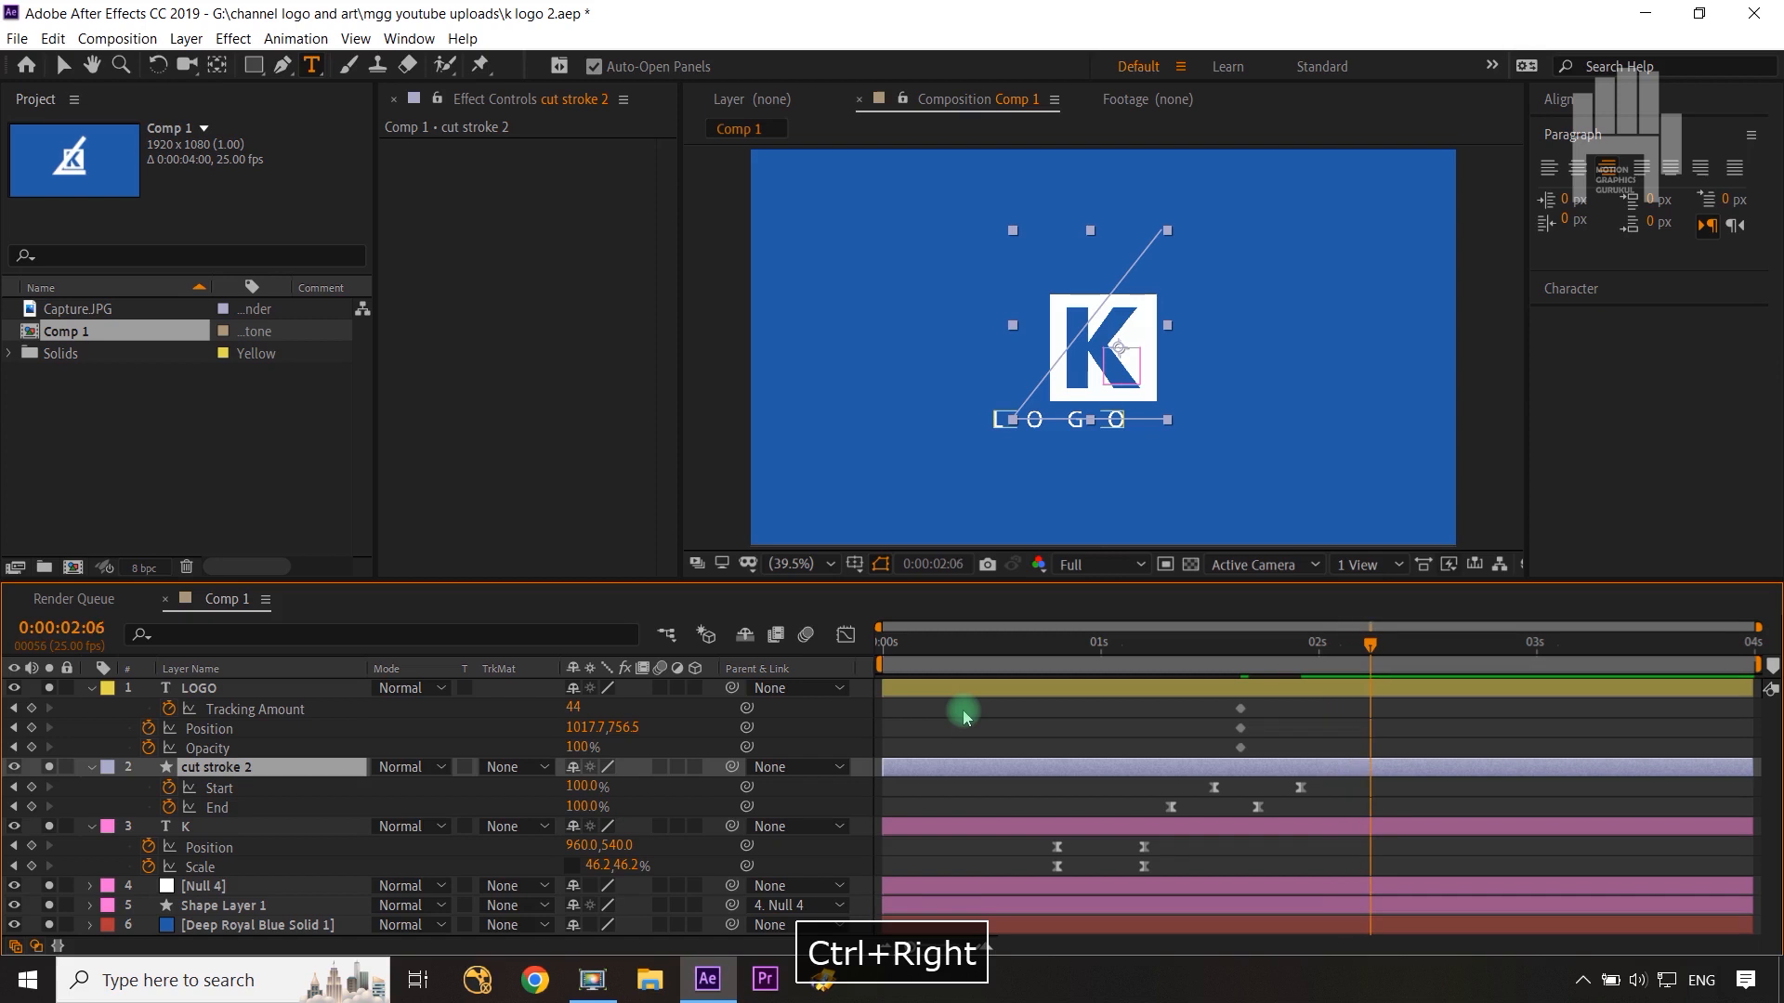
click(31, 709)
click(32, 728)
click(32, 747)
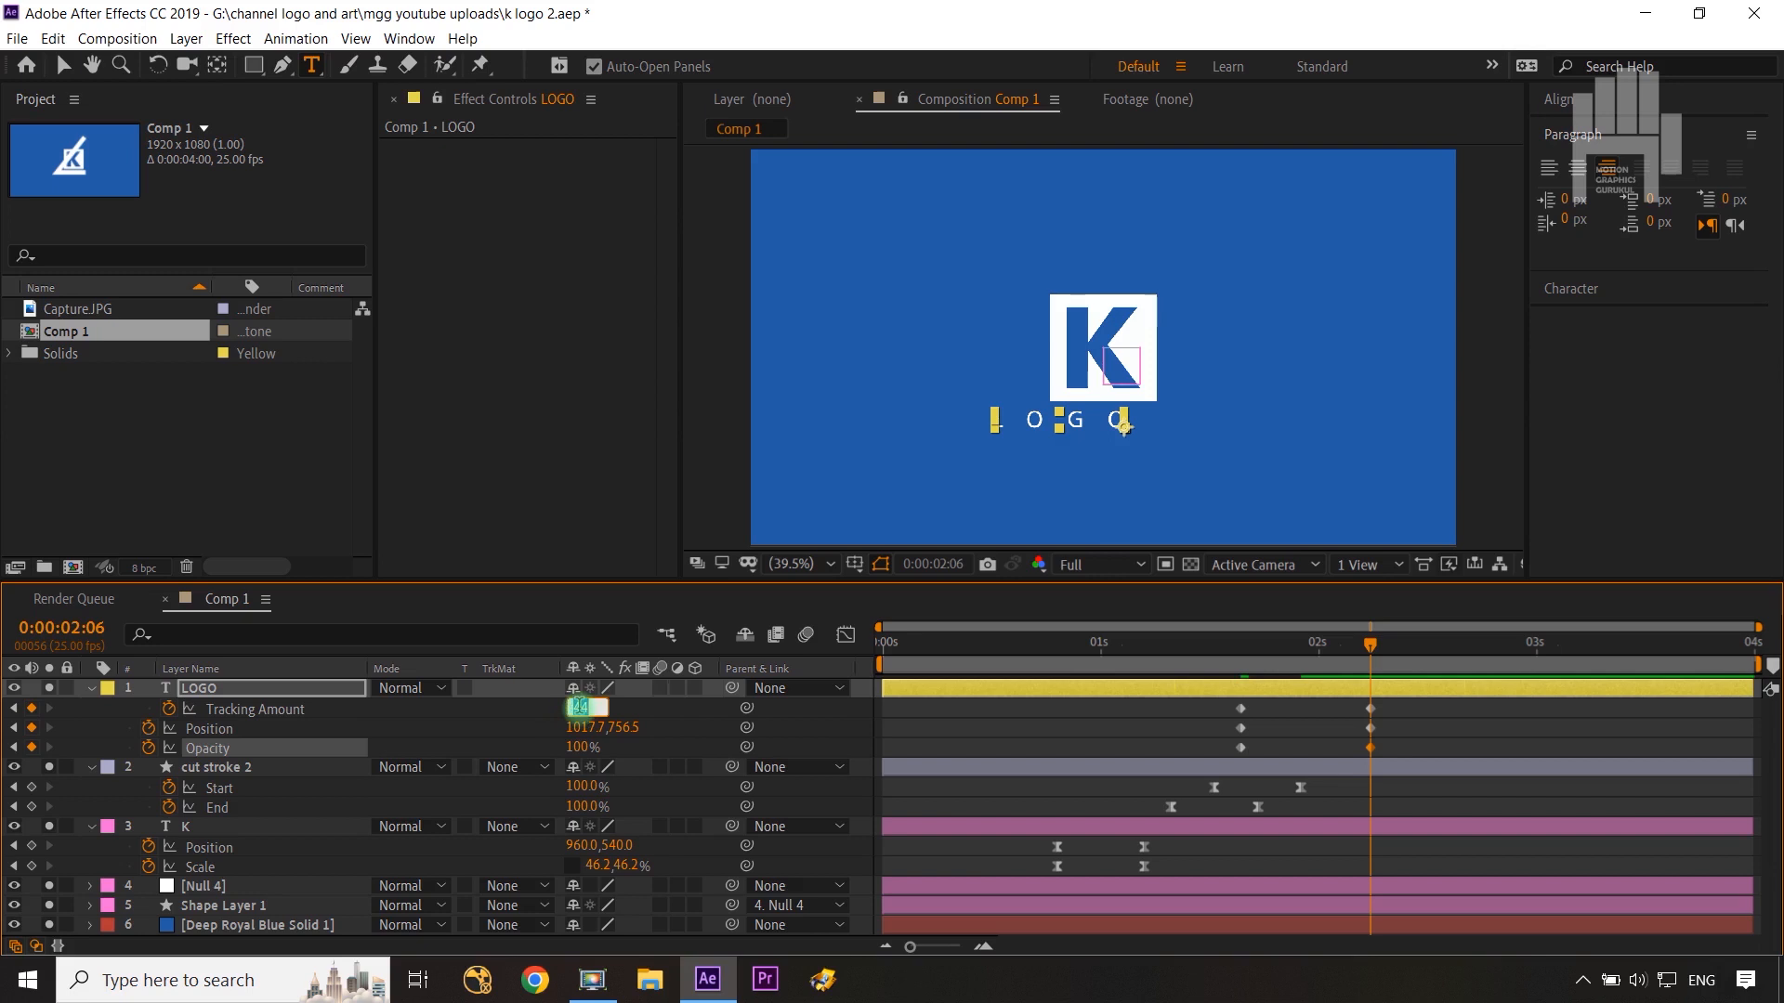
text(0)
Step: Center the LOGO text layer horizontally in the composition at 0:00:02:06 using Align
click(642, 706)
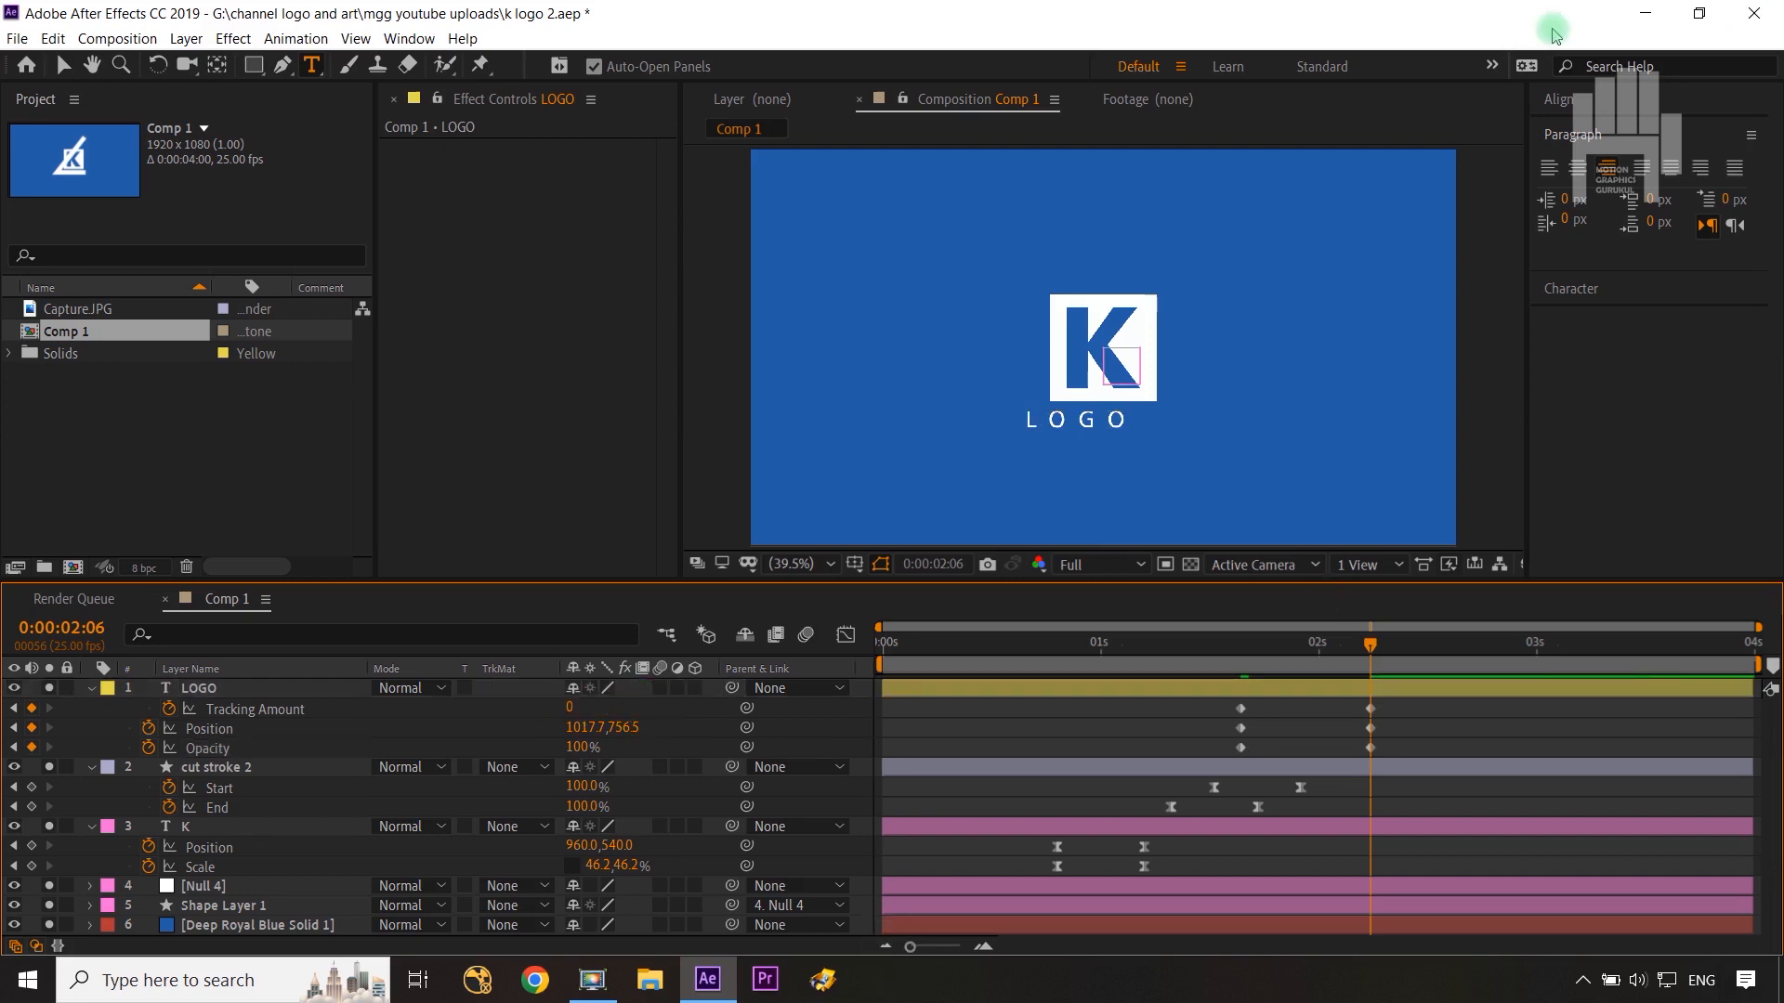
click(1540, 112)
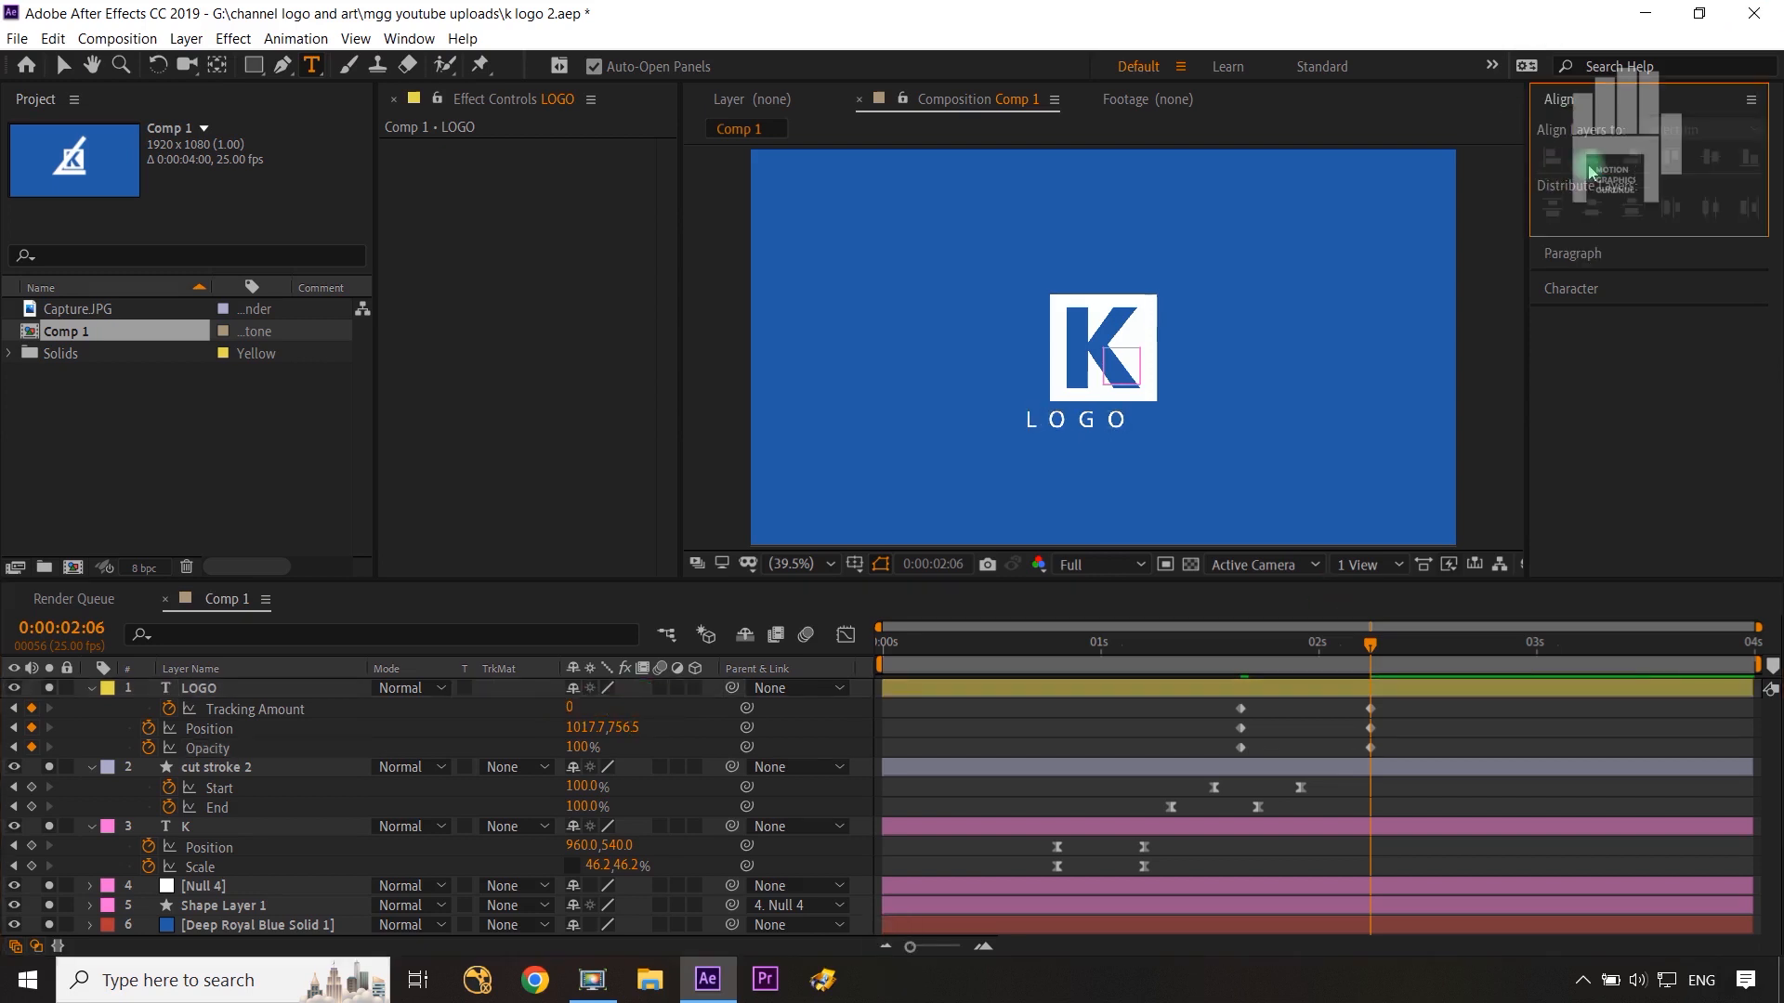
click(239, 712)
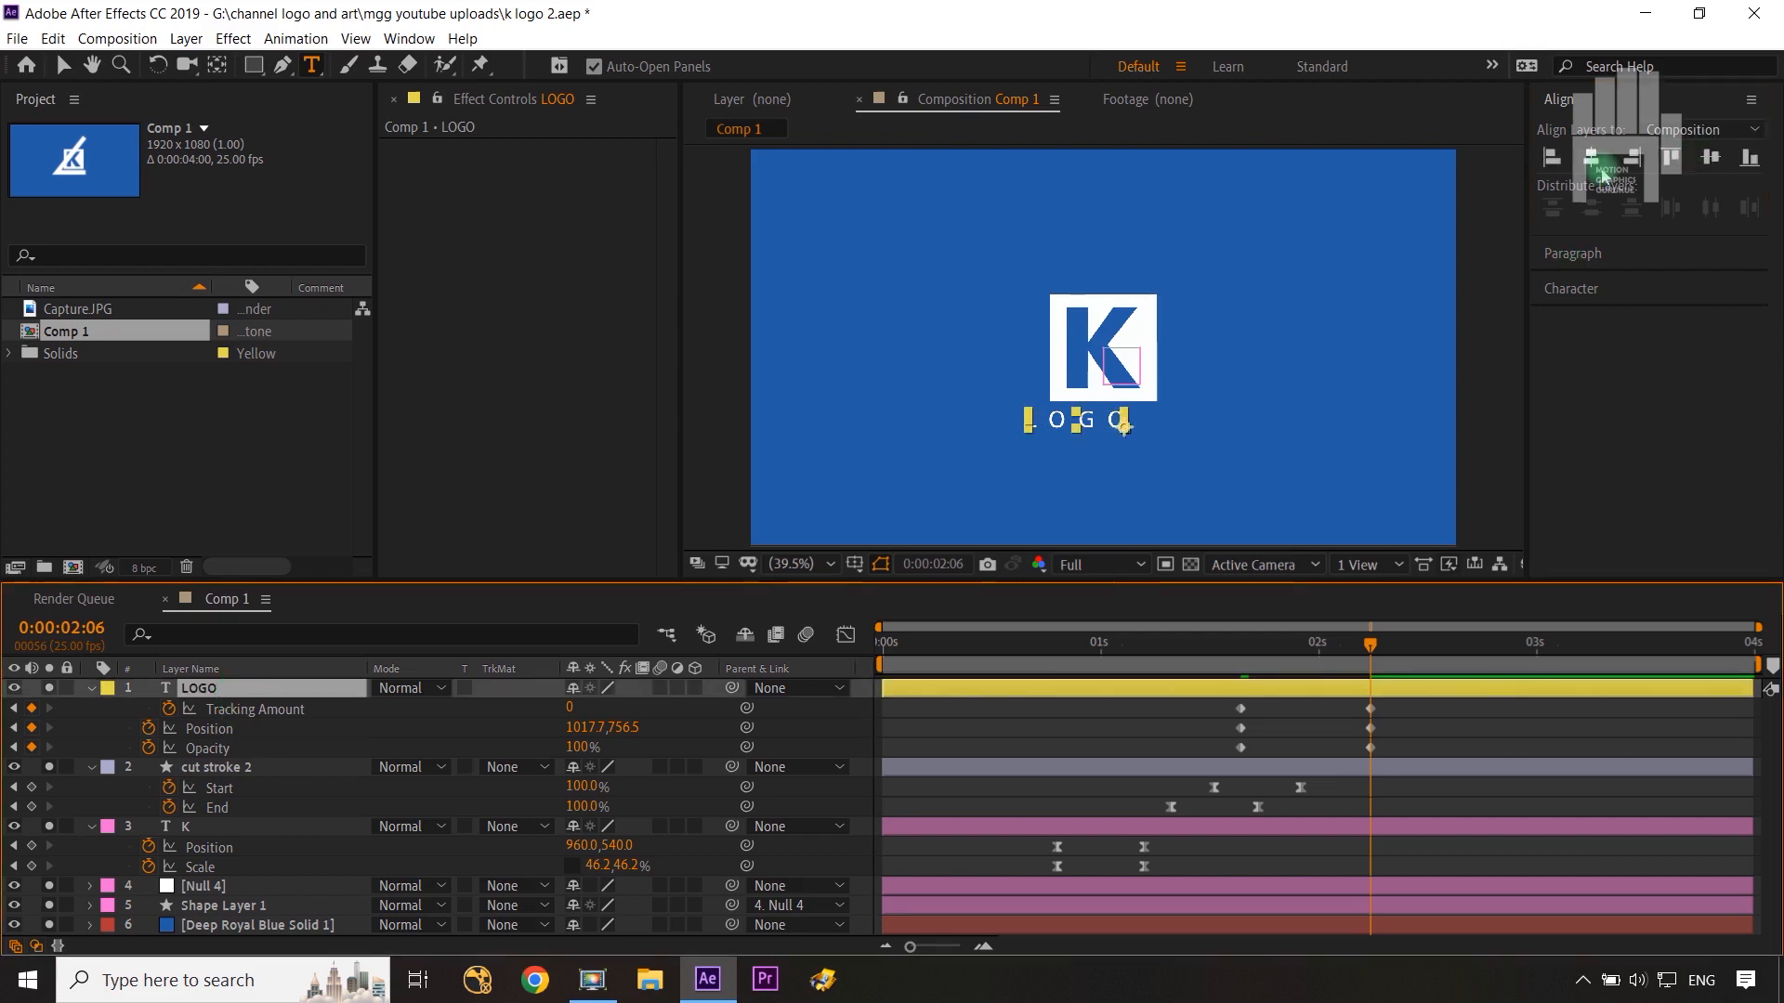
click(1592, 156)
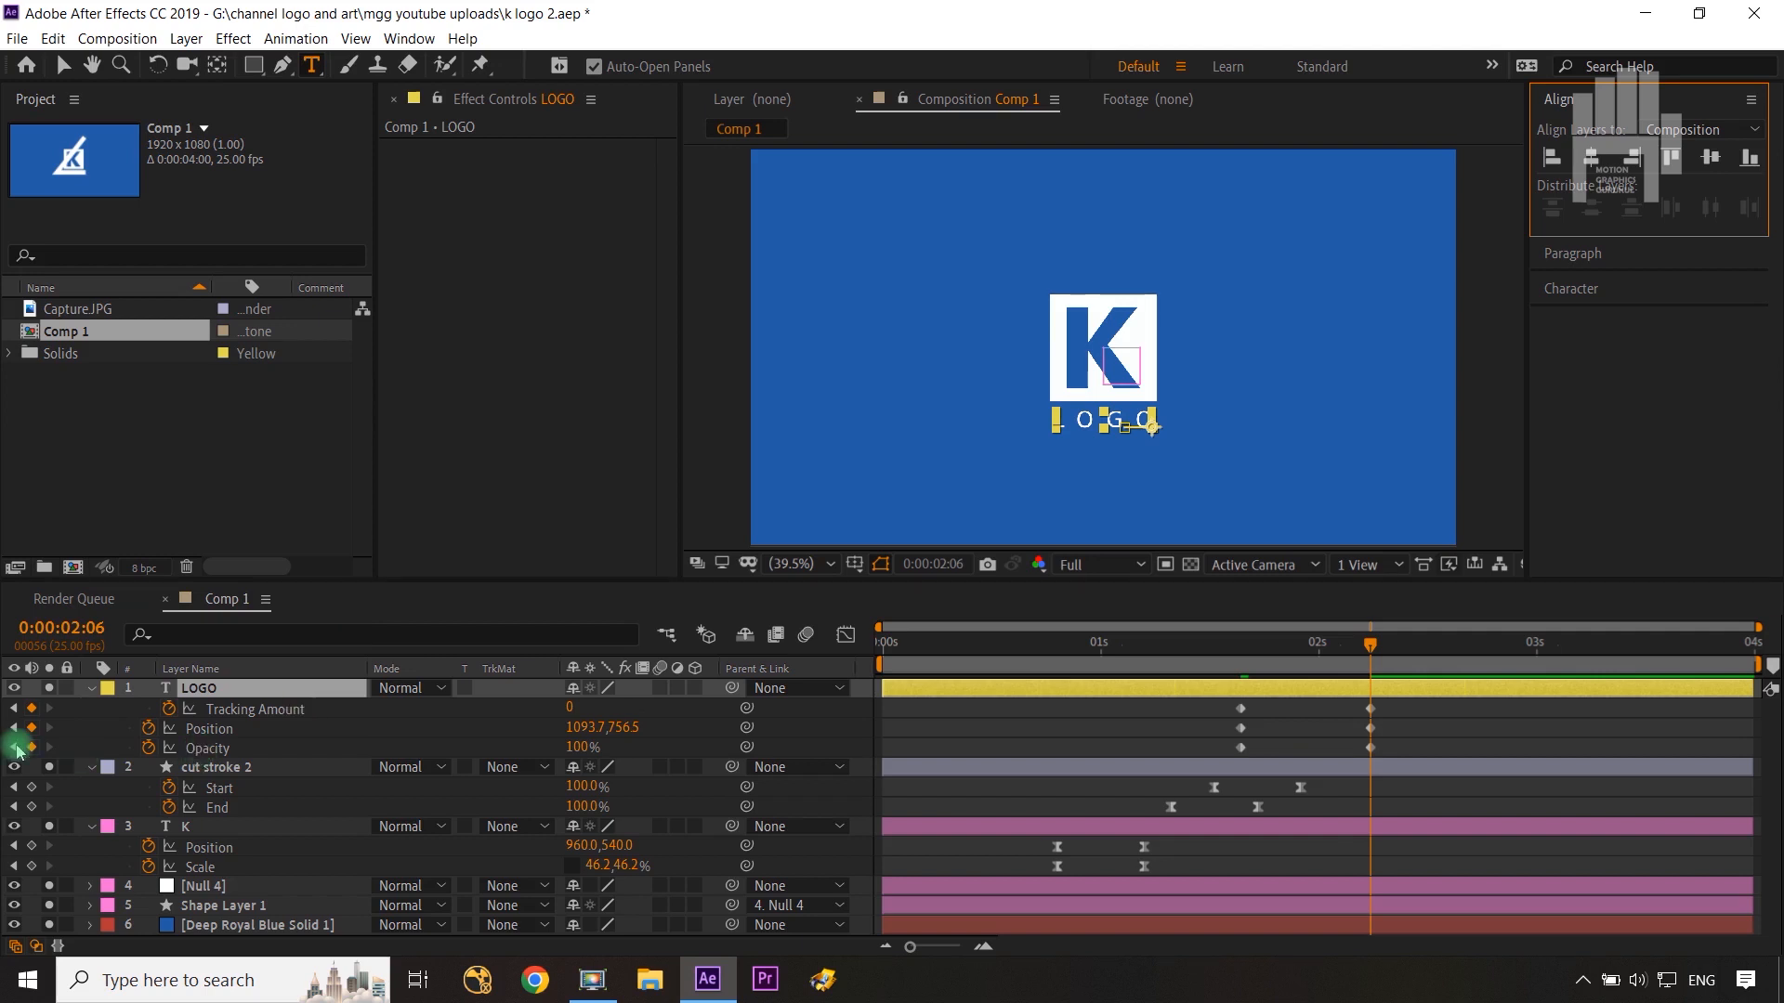
Step: Set the LOGO layer's Opacity to 0% at 0:00:01:16 and apply Easy Ease to its keyframes
click(14, 749)
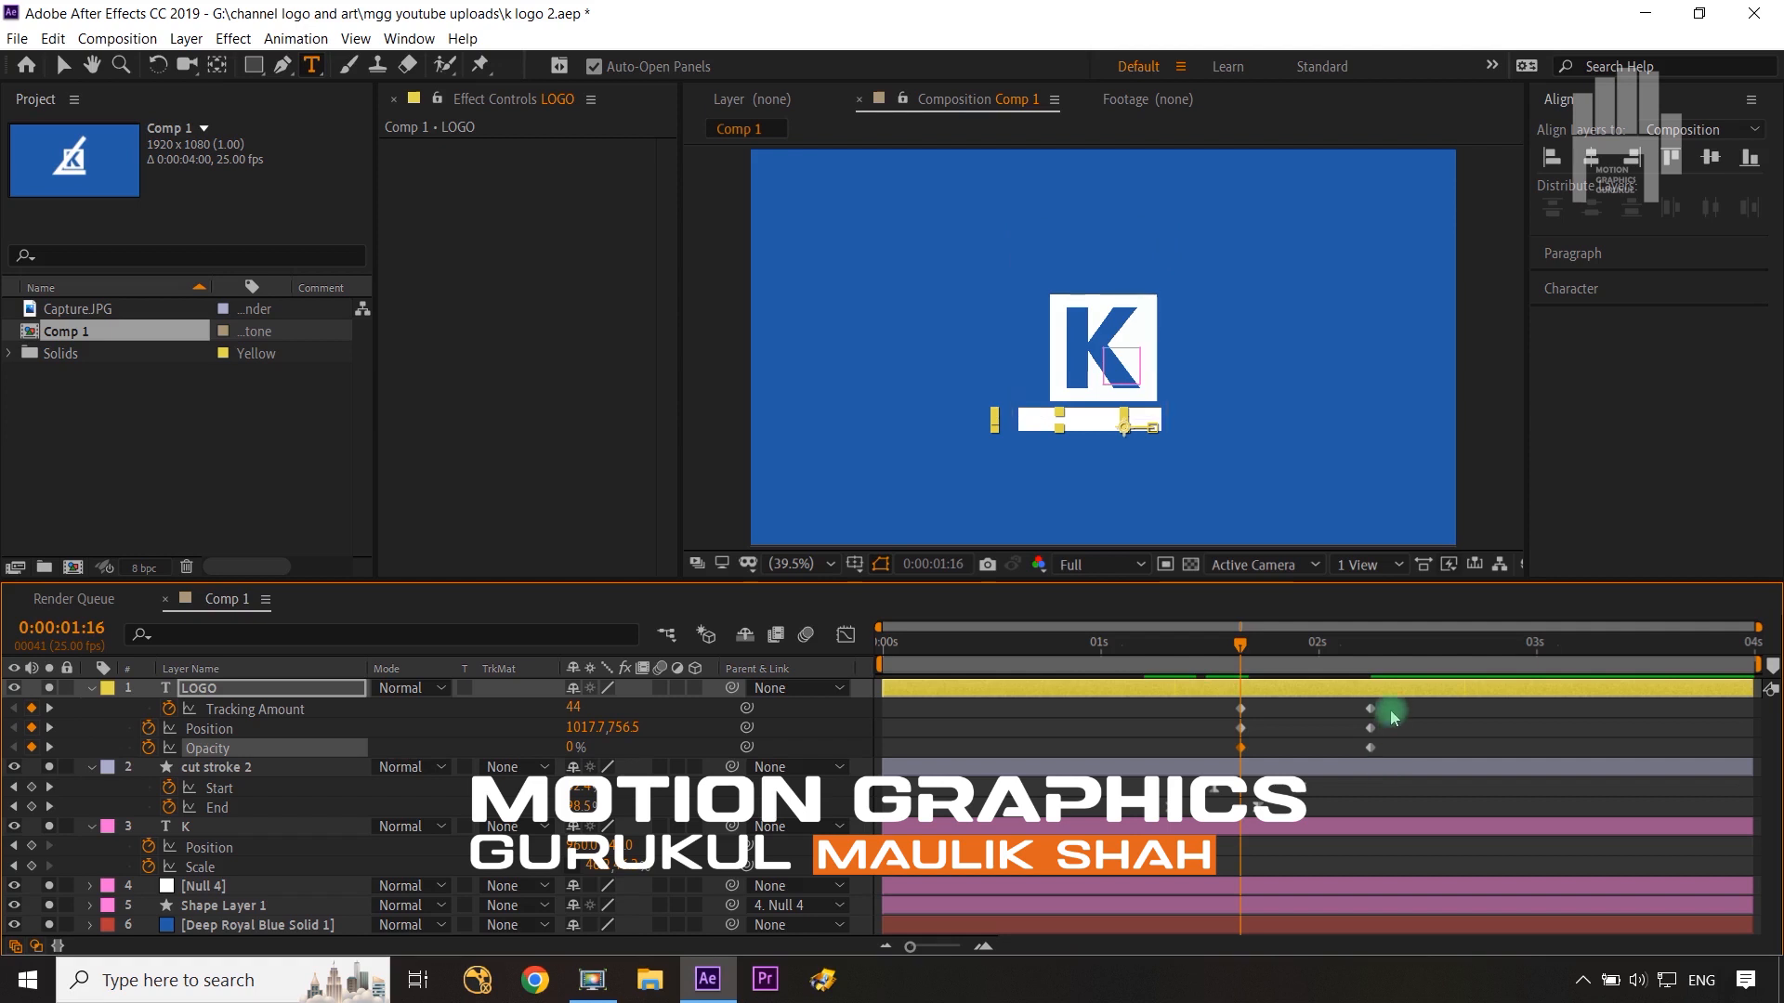
drag(1394, 715, 1238, 764)
key(F9)
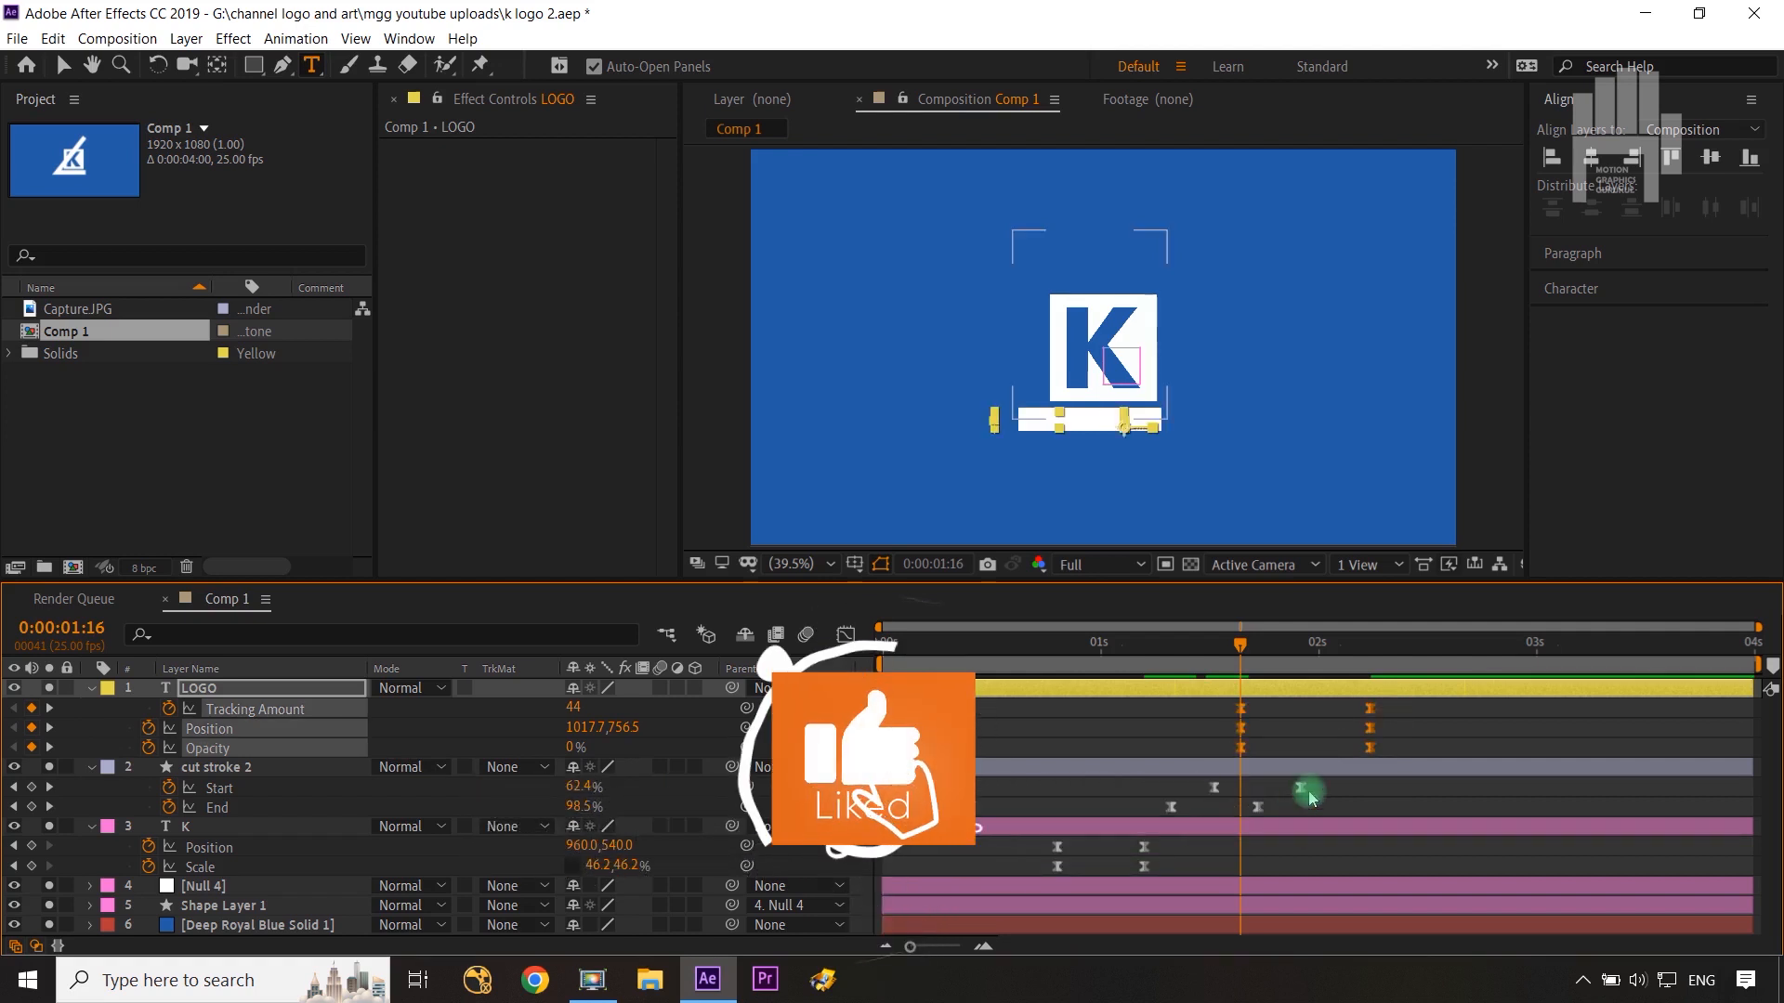
drag(1312, 799, 1197, 782)
click(845, 634)
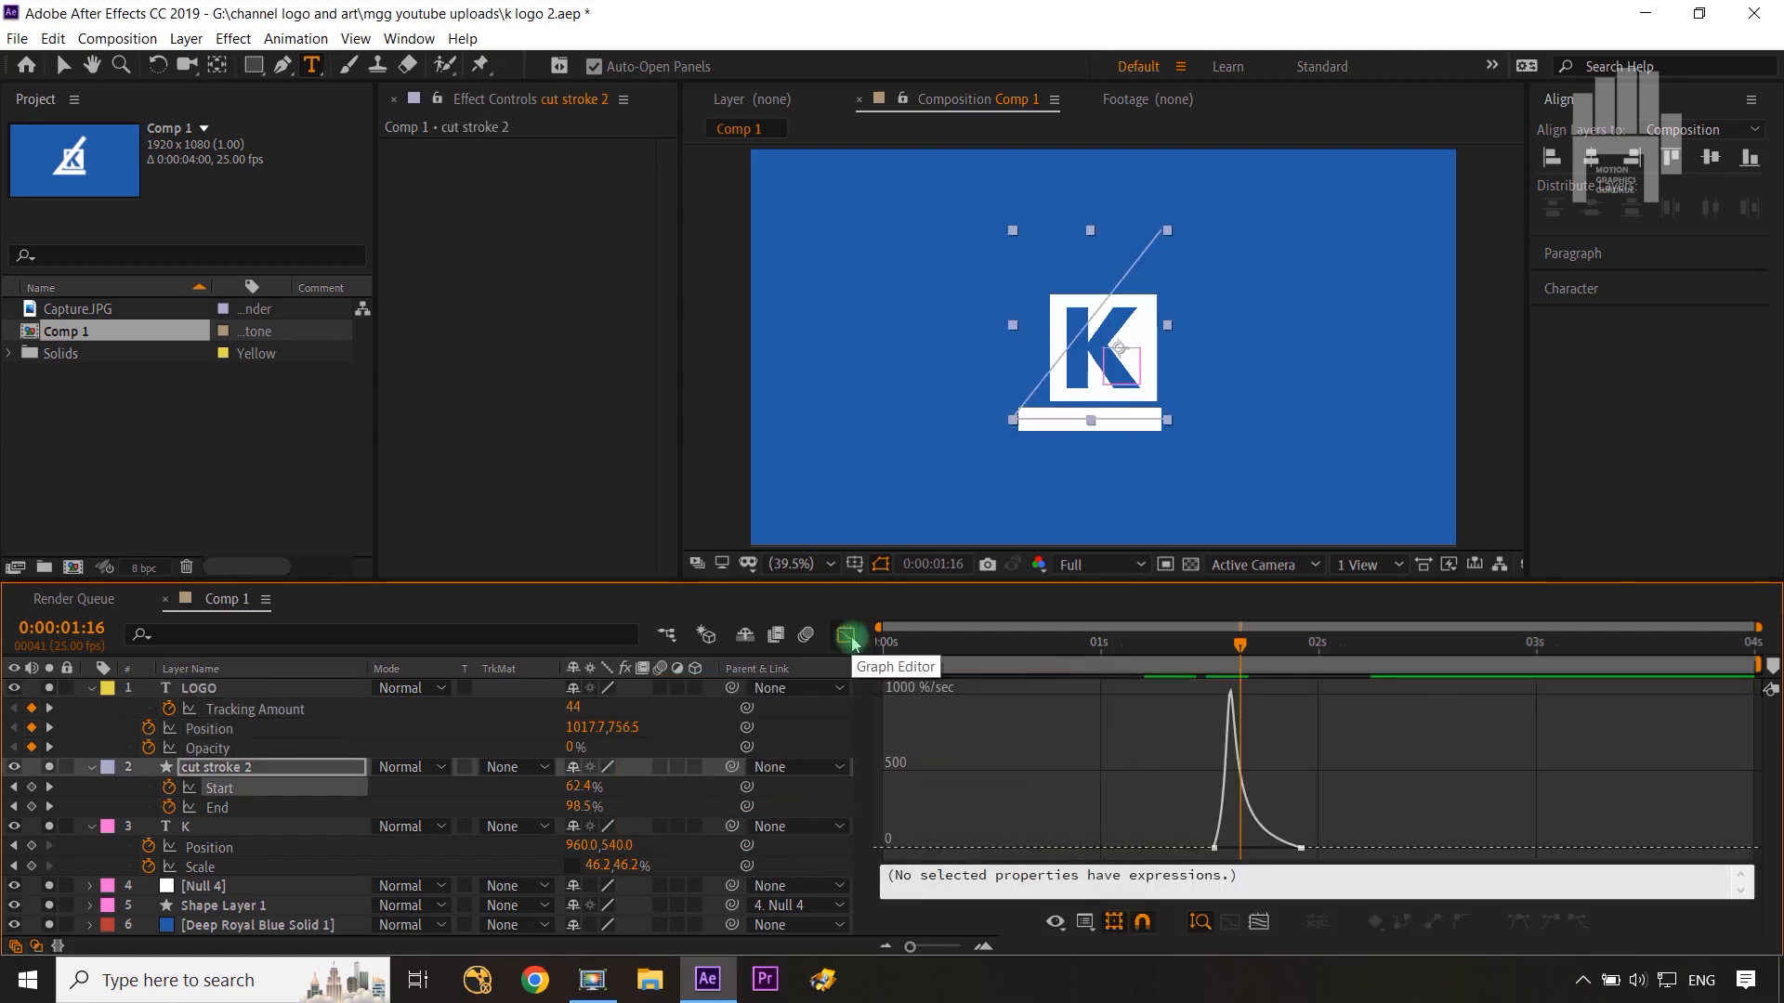
click(845, 634)
Step: In the Graph Editor, lengthen the ease into the LOGO layer's final keyframes by pulling the speed handle
drag(1417, 706, 1213, 780)
click(845, 635)
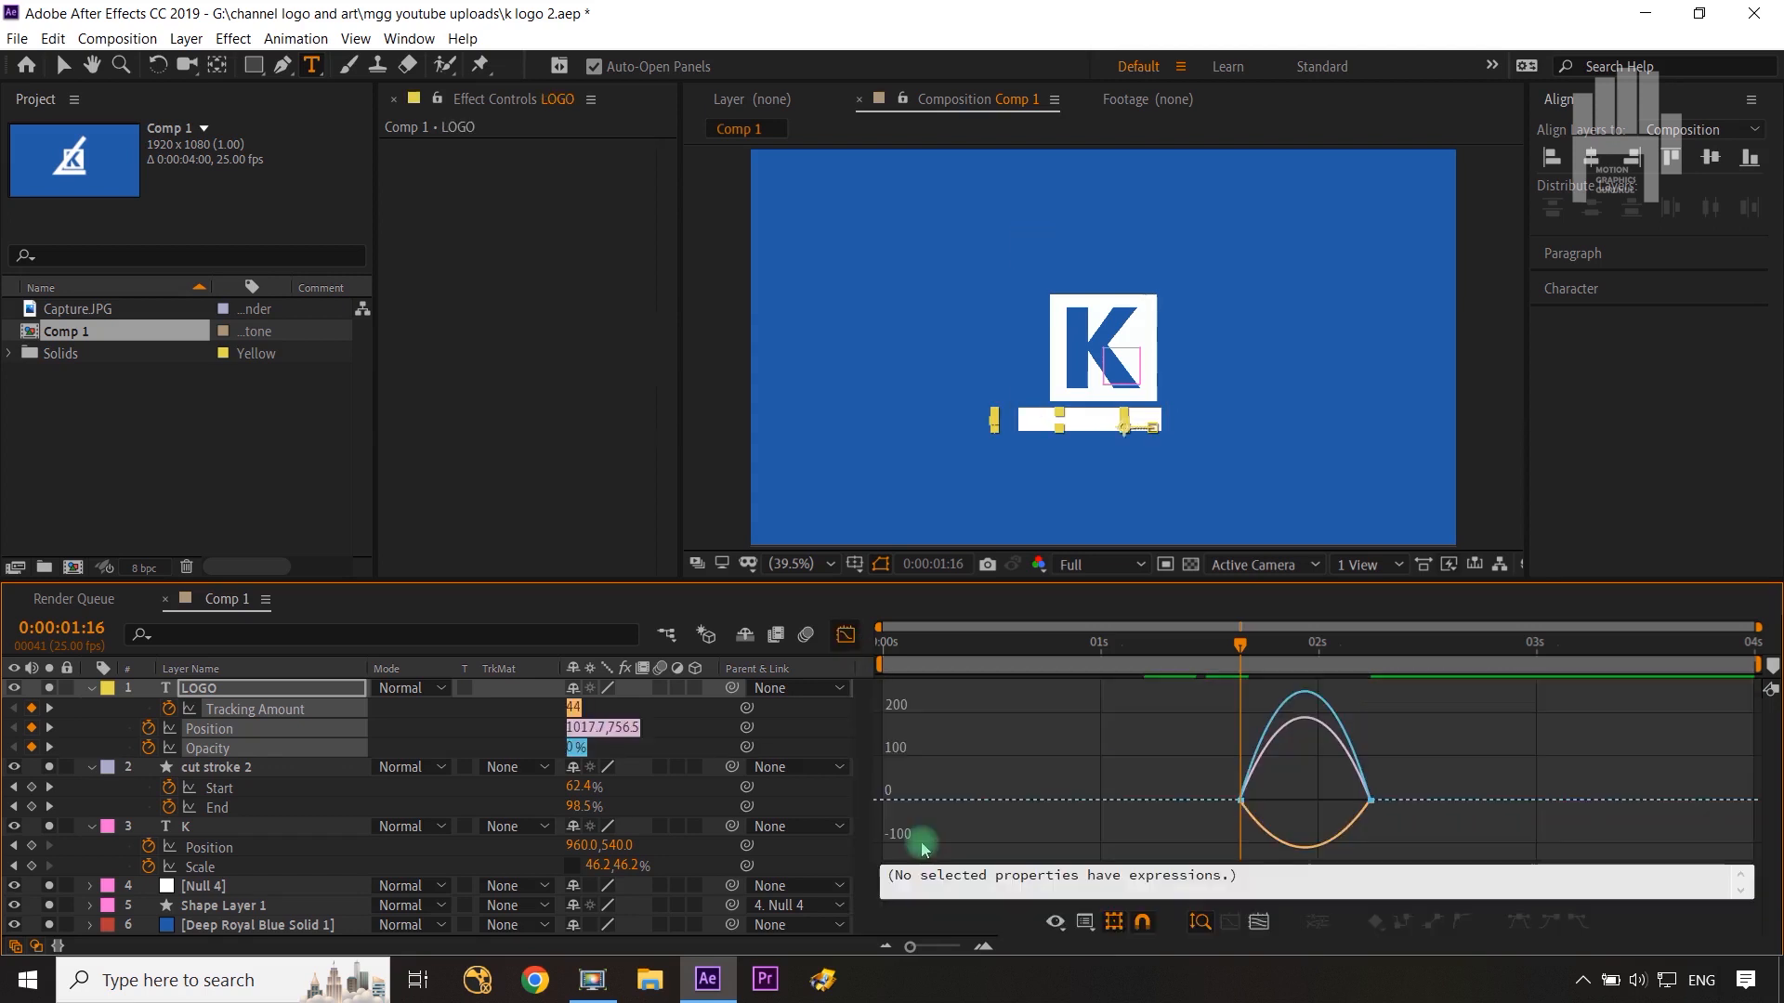
click(1331, 834)
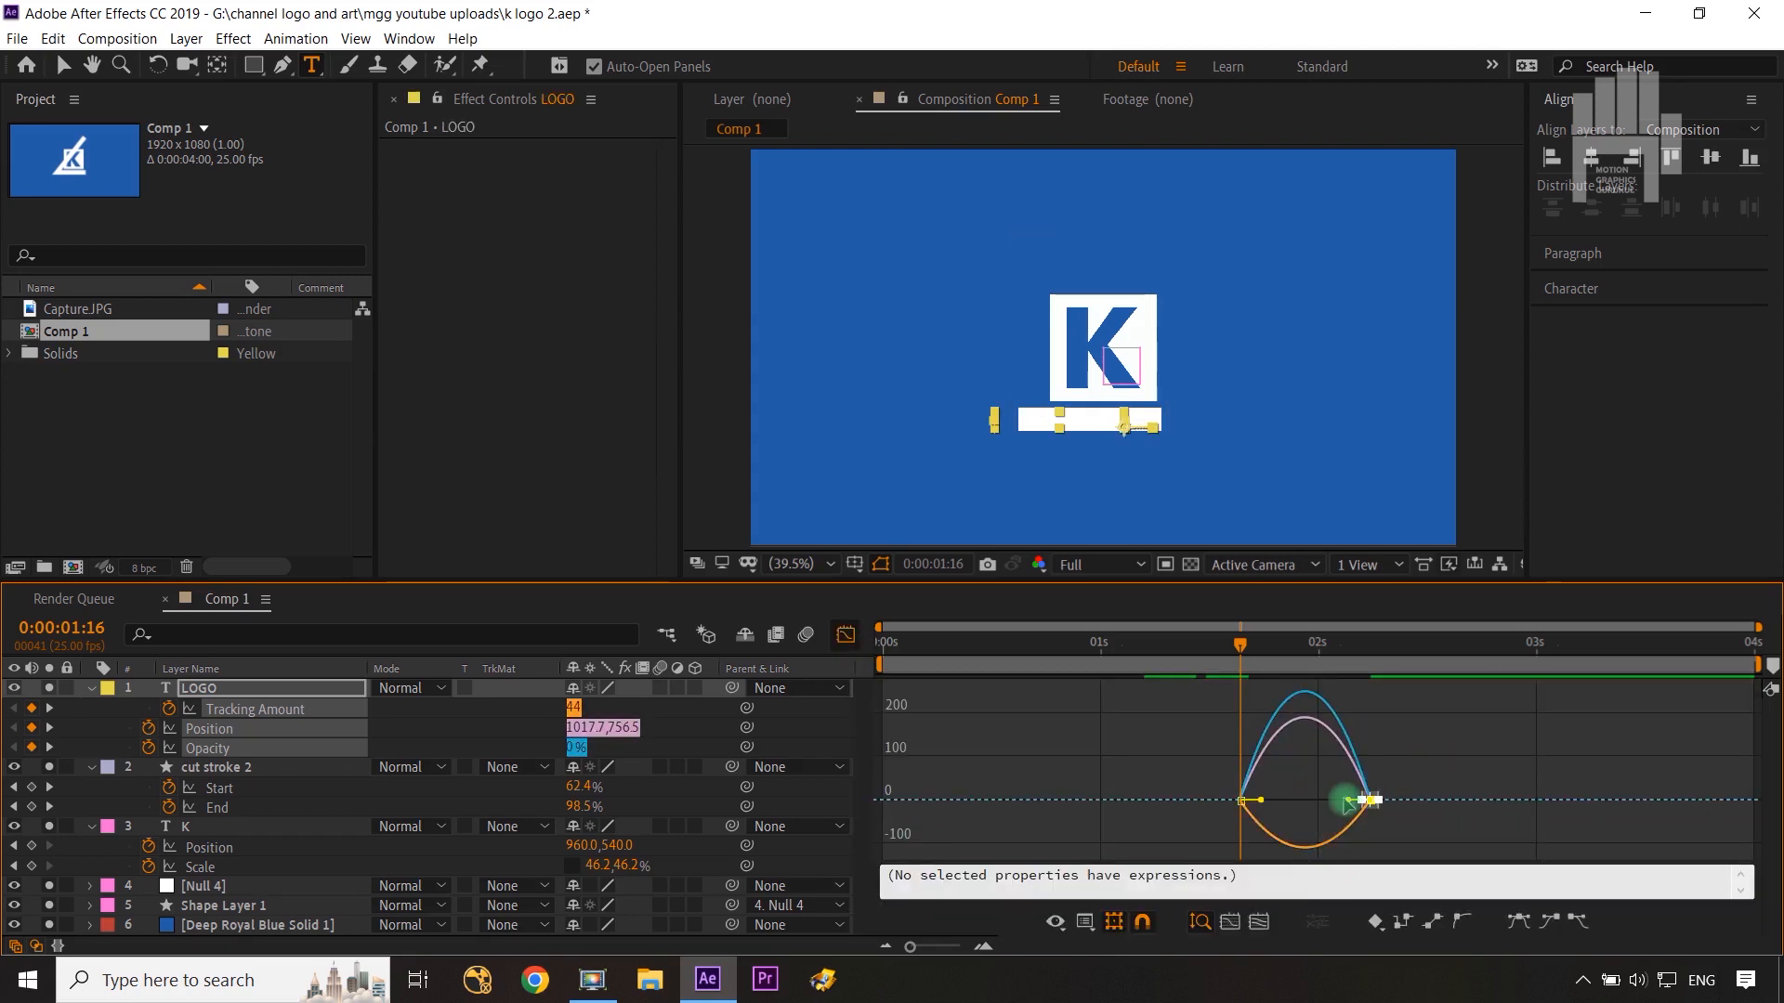
drag(1349, 801, 1293, 805)
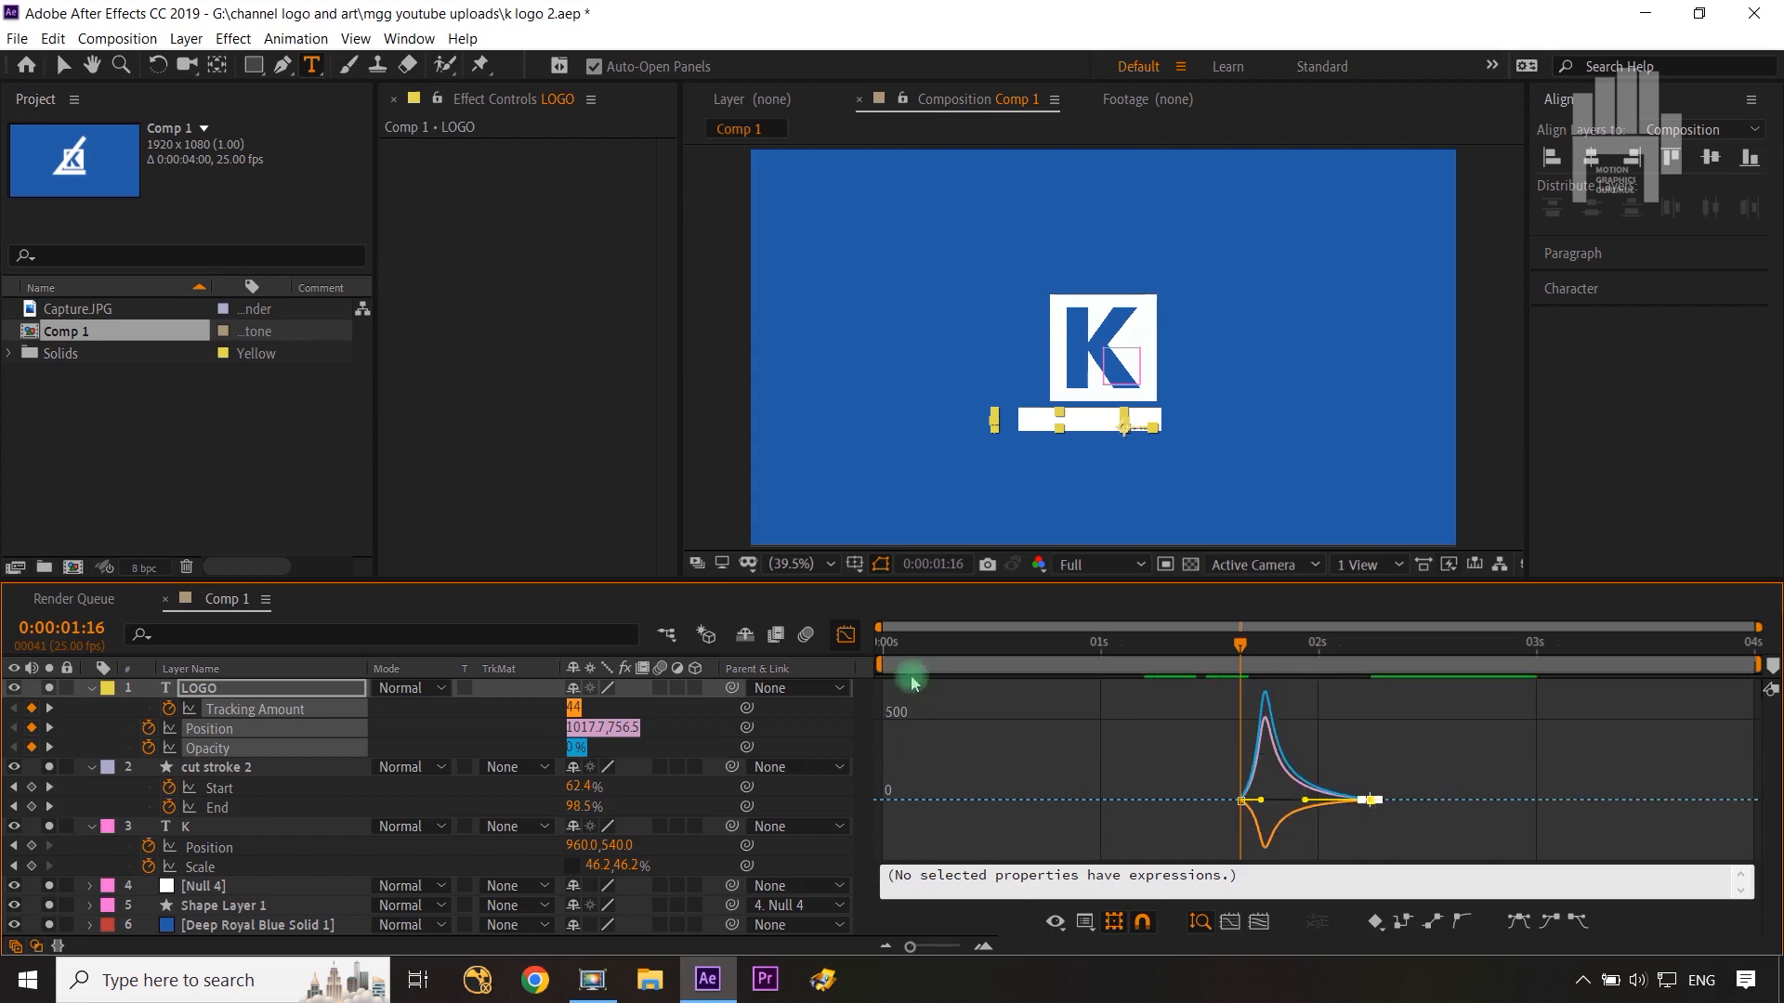
click(850, 634)
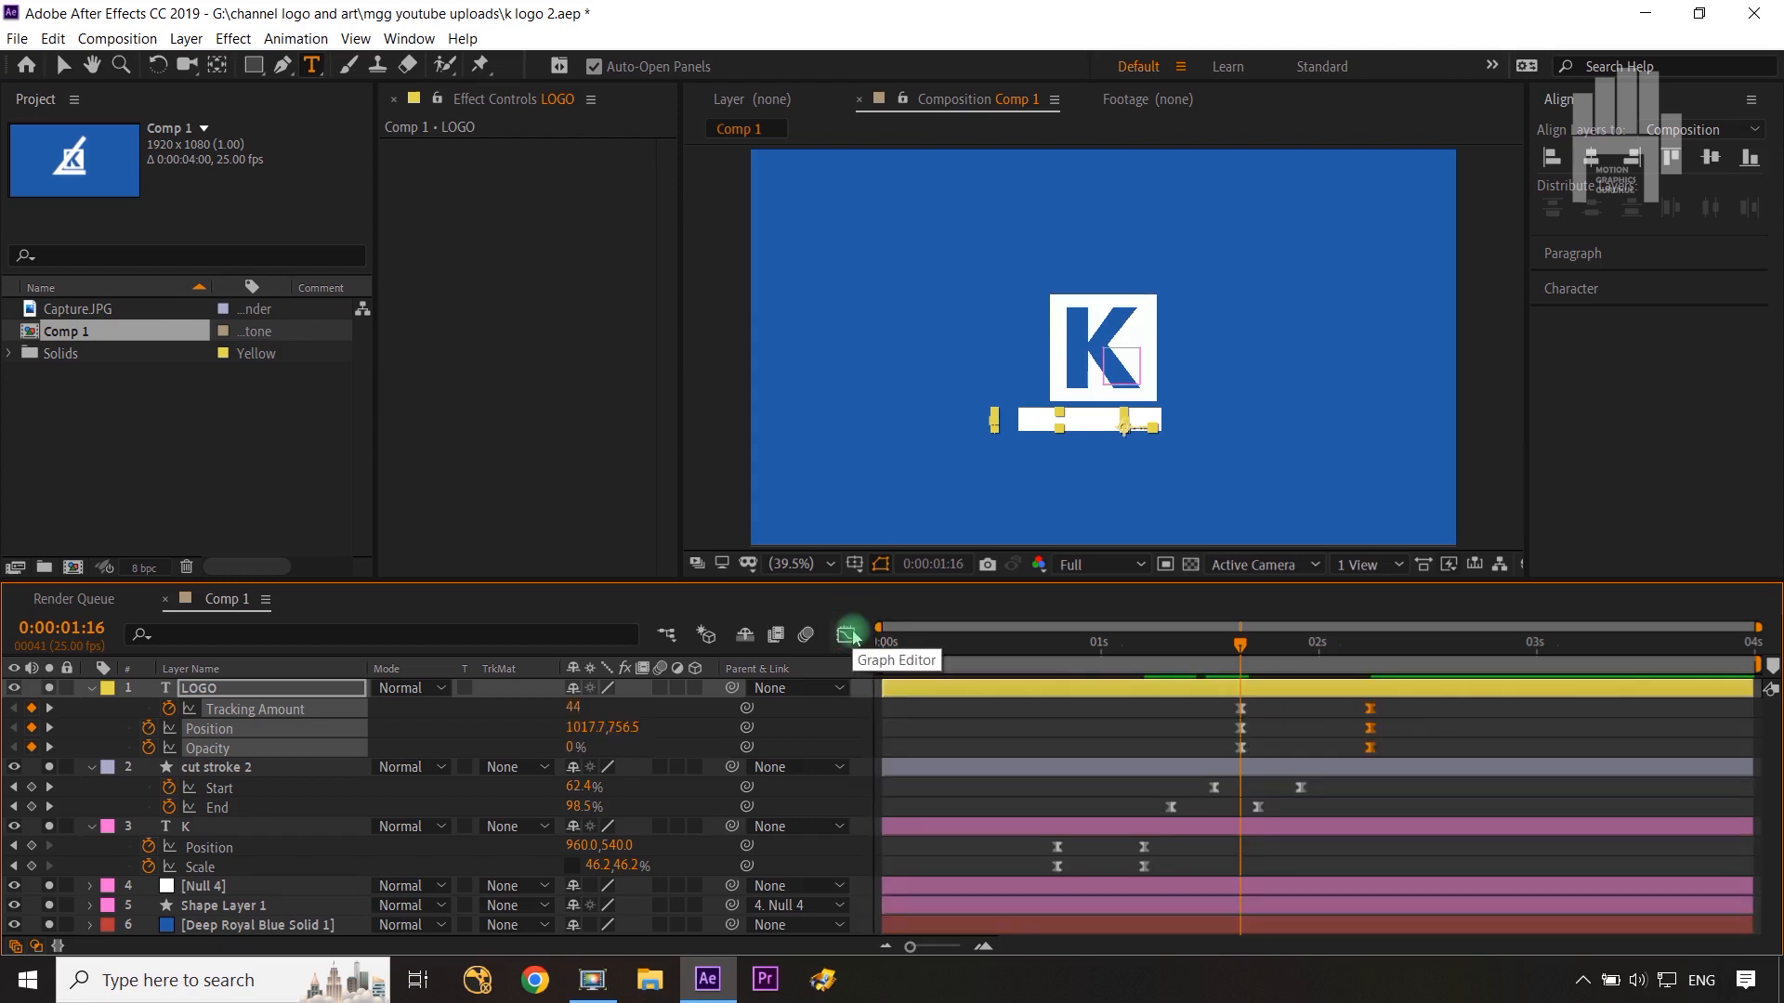
Step: Collapse the LOGO, cut stroke 2 and K layers and duplicate the cut stroke 2 layer
click(90, 690)
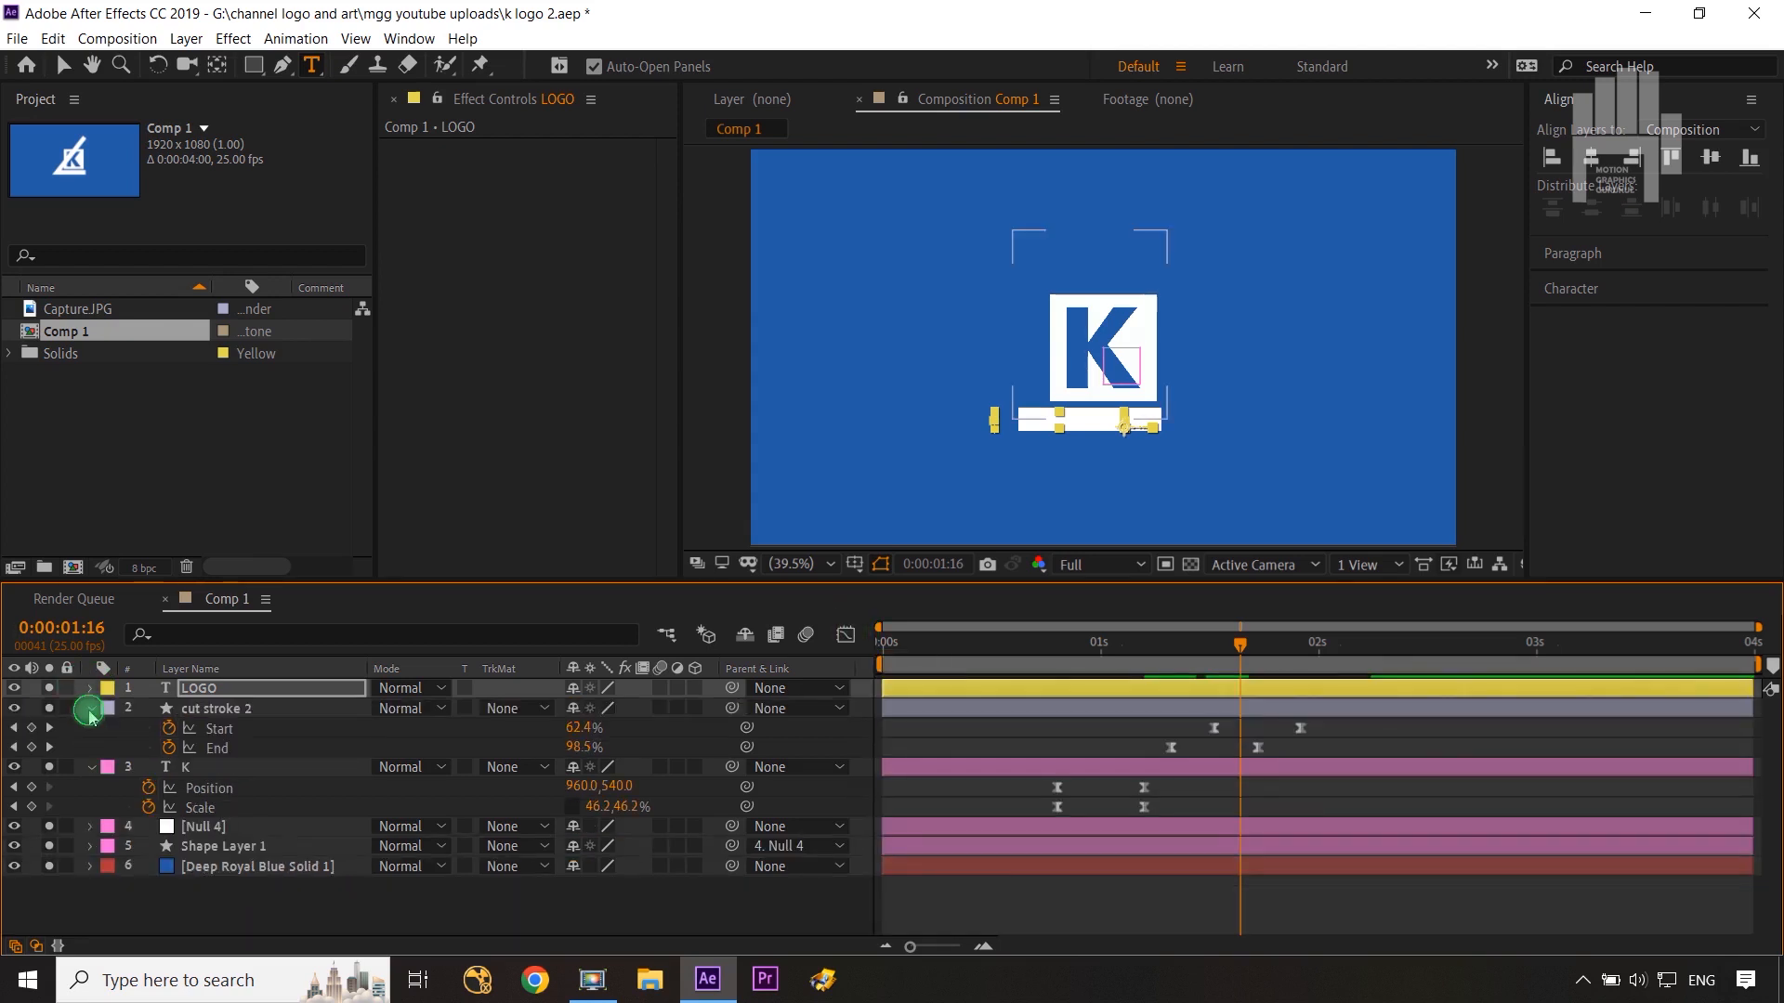
click(89, 708)
click(90, 727)
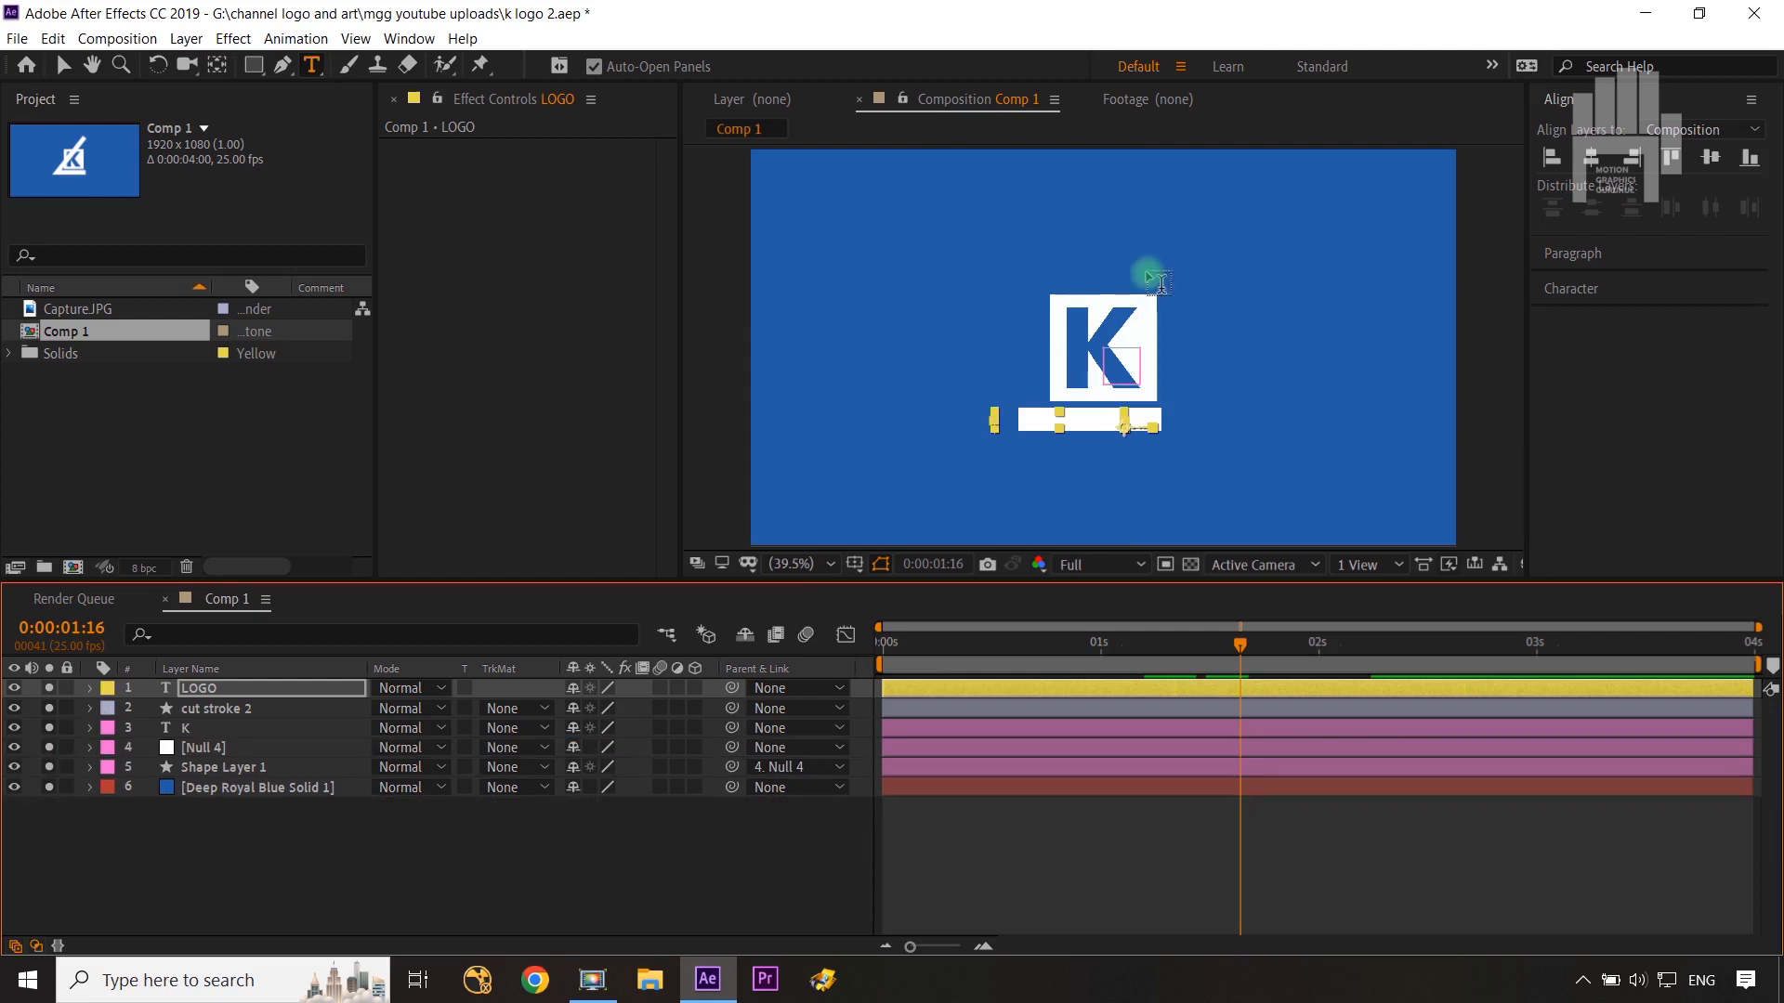
click(265, 721)
key(ctrl+d)
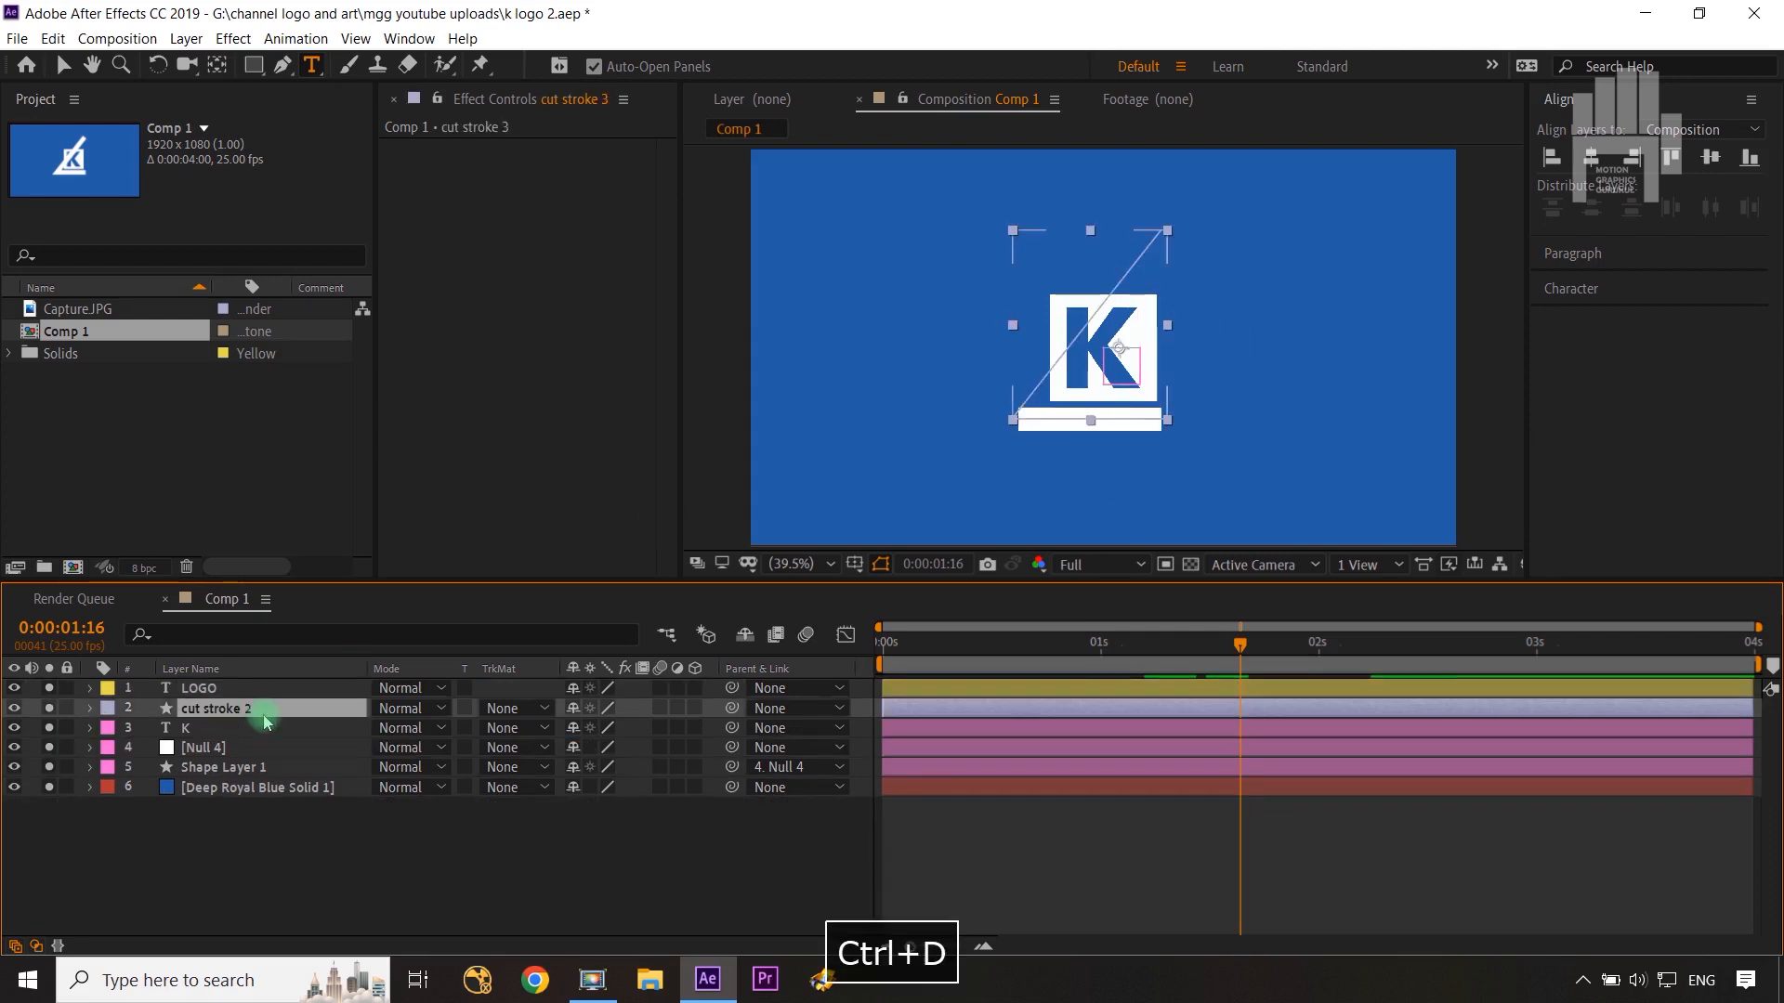
Step: Rename the lower cut stroke layer to cut stroke matte
click(264, 734)
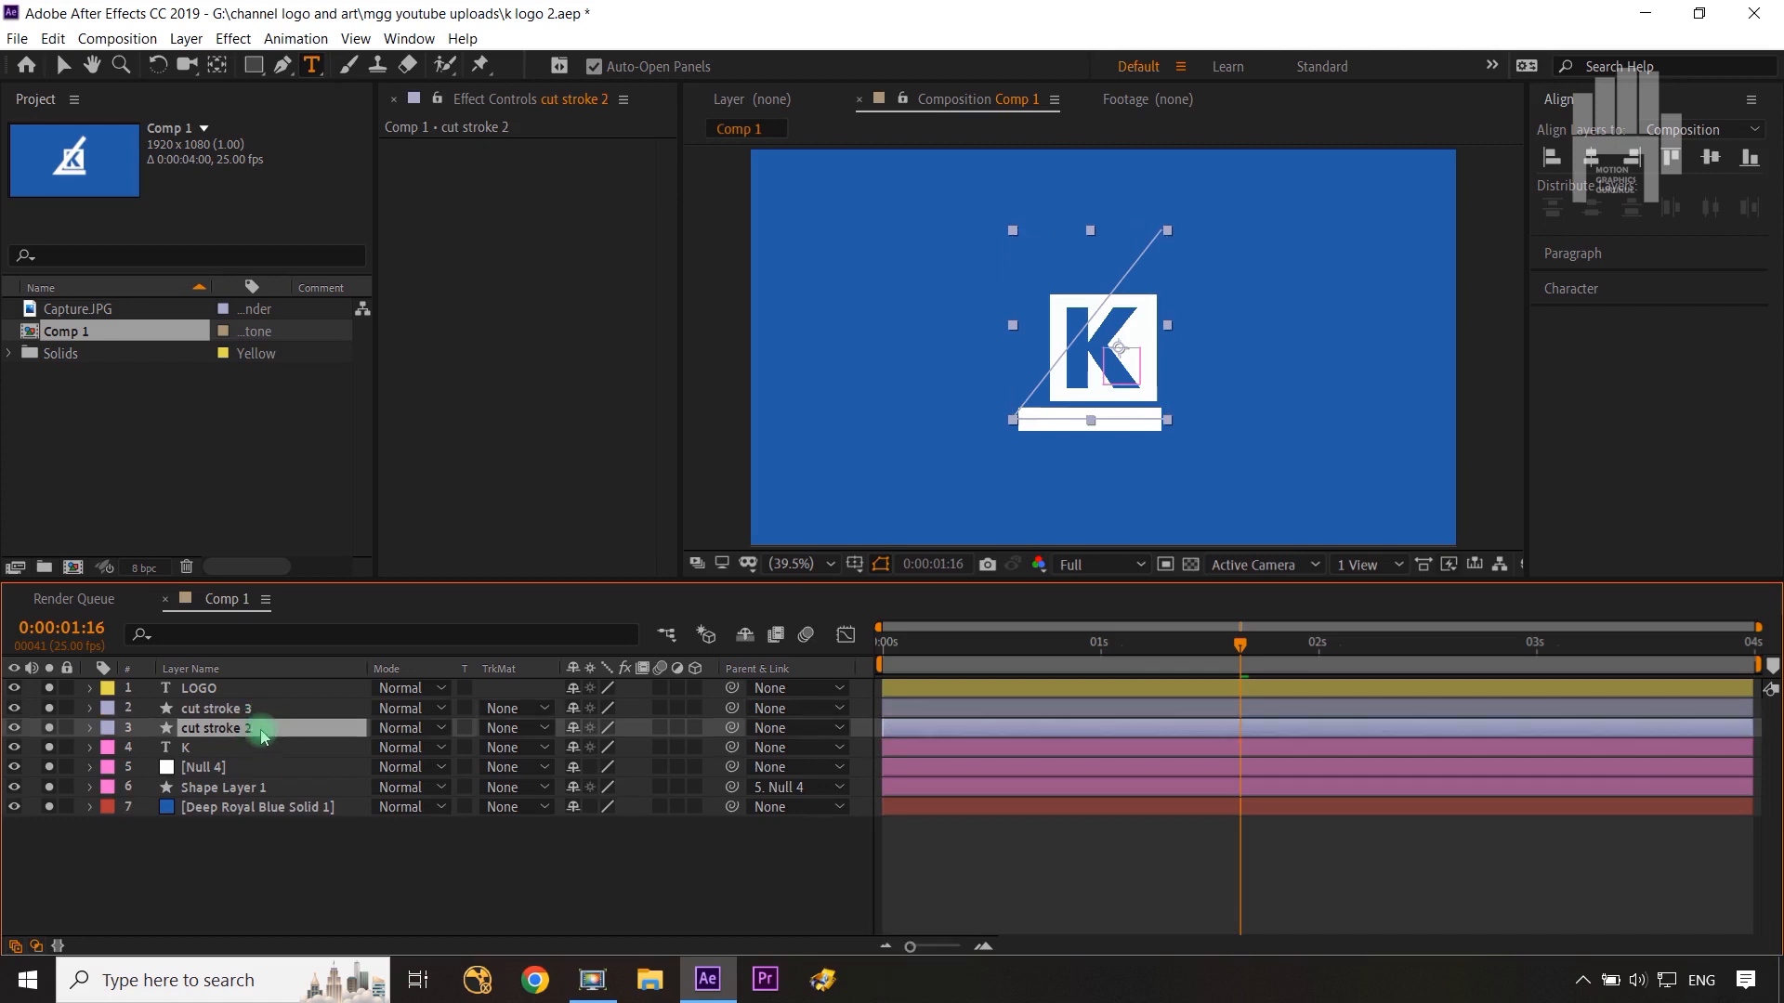
key(Return)
key(Right)
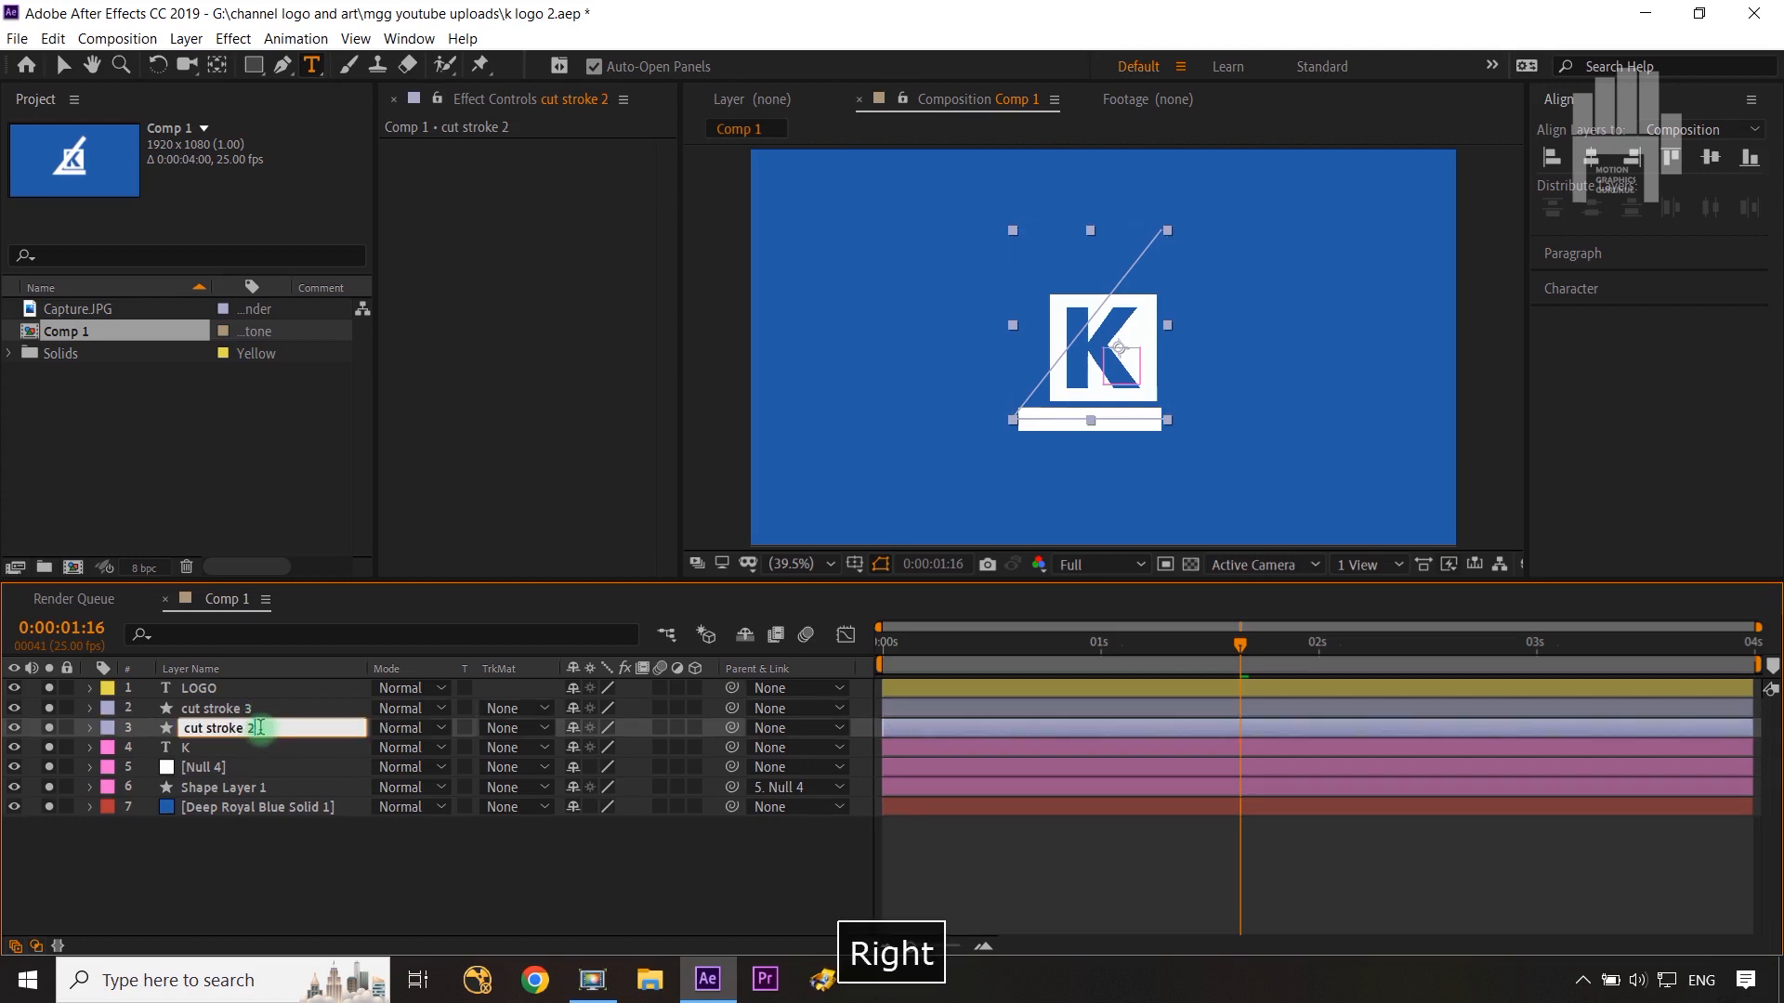
key(BackSpace)
text(matte)
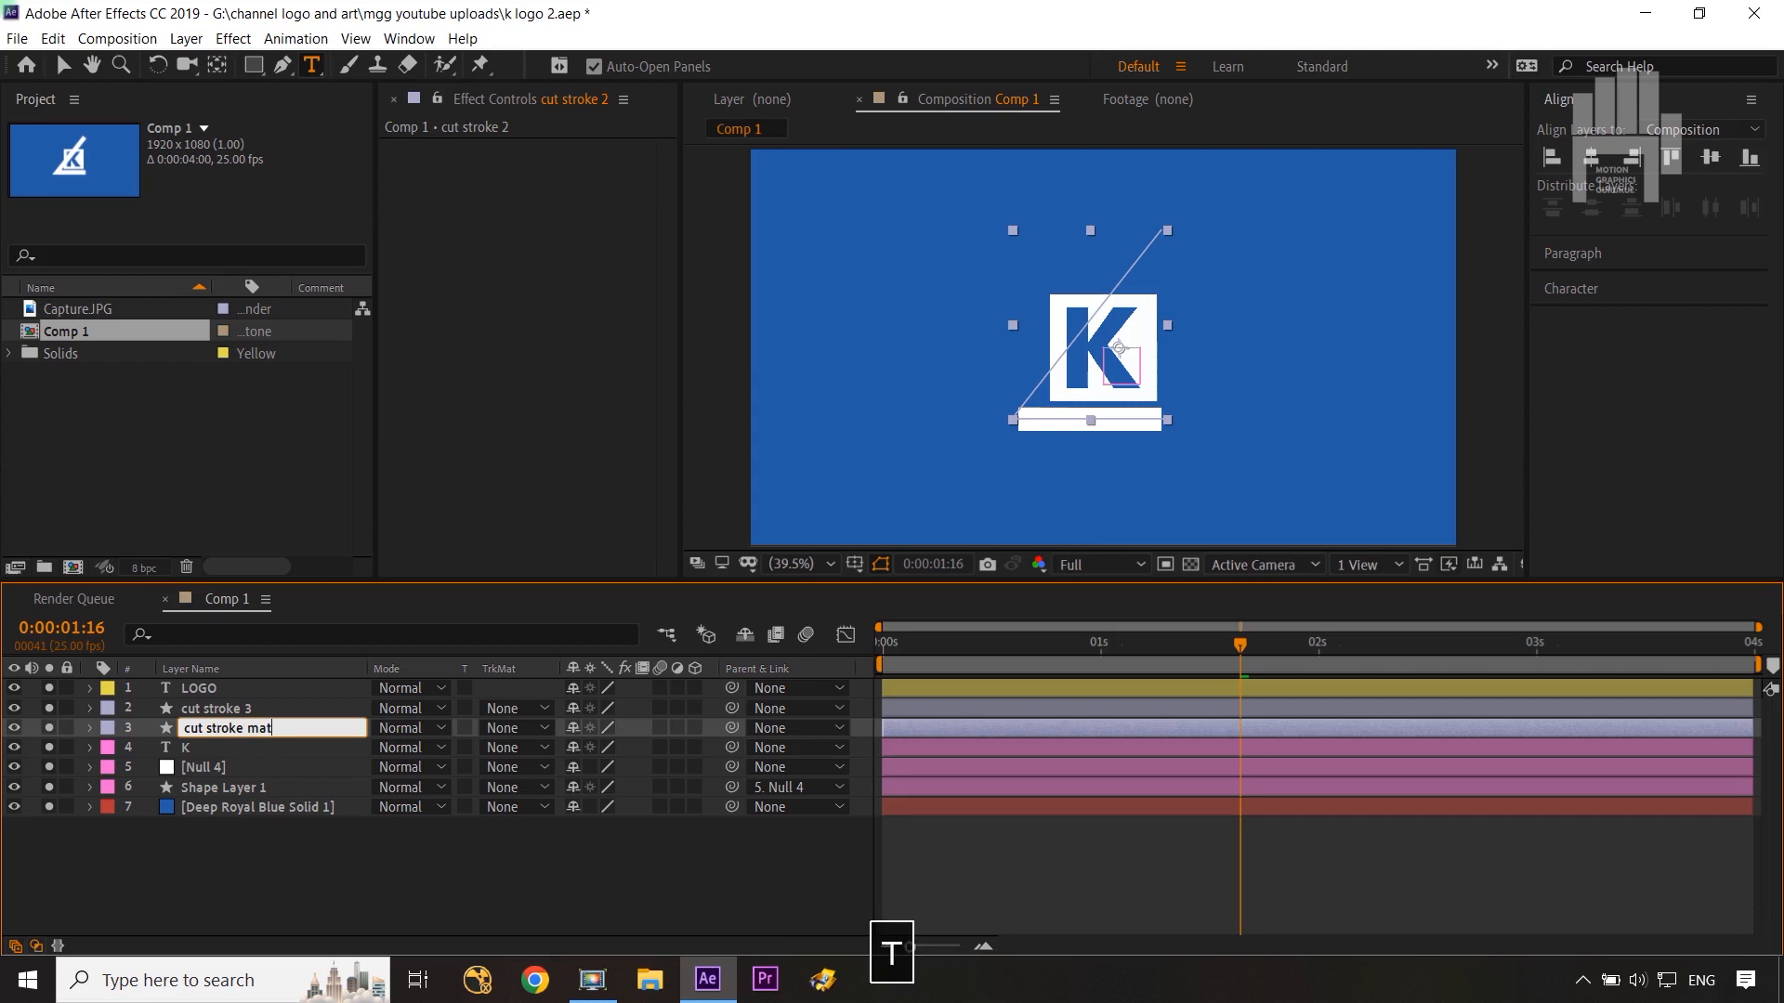
key(Return)
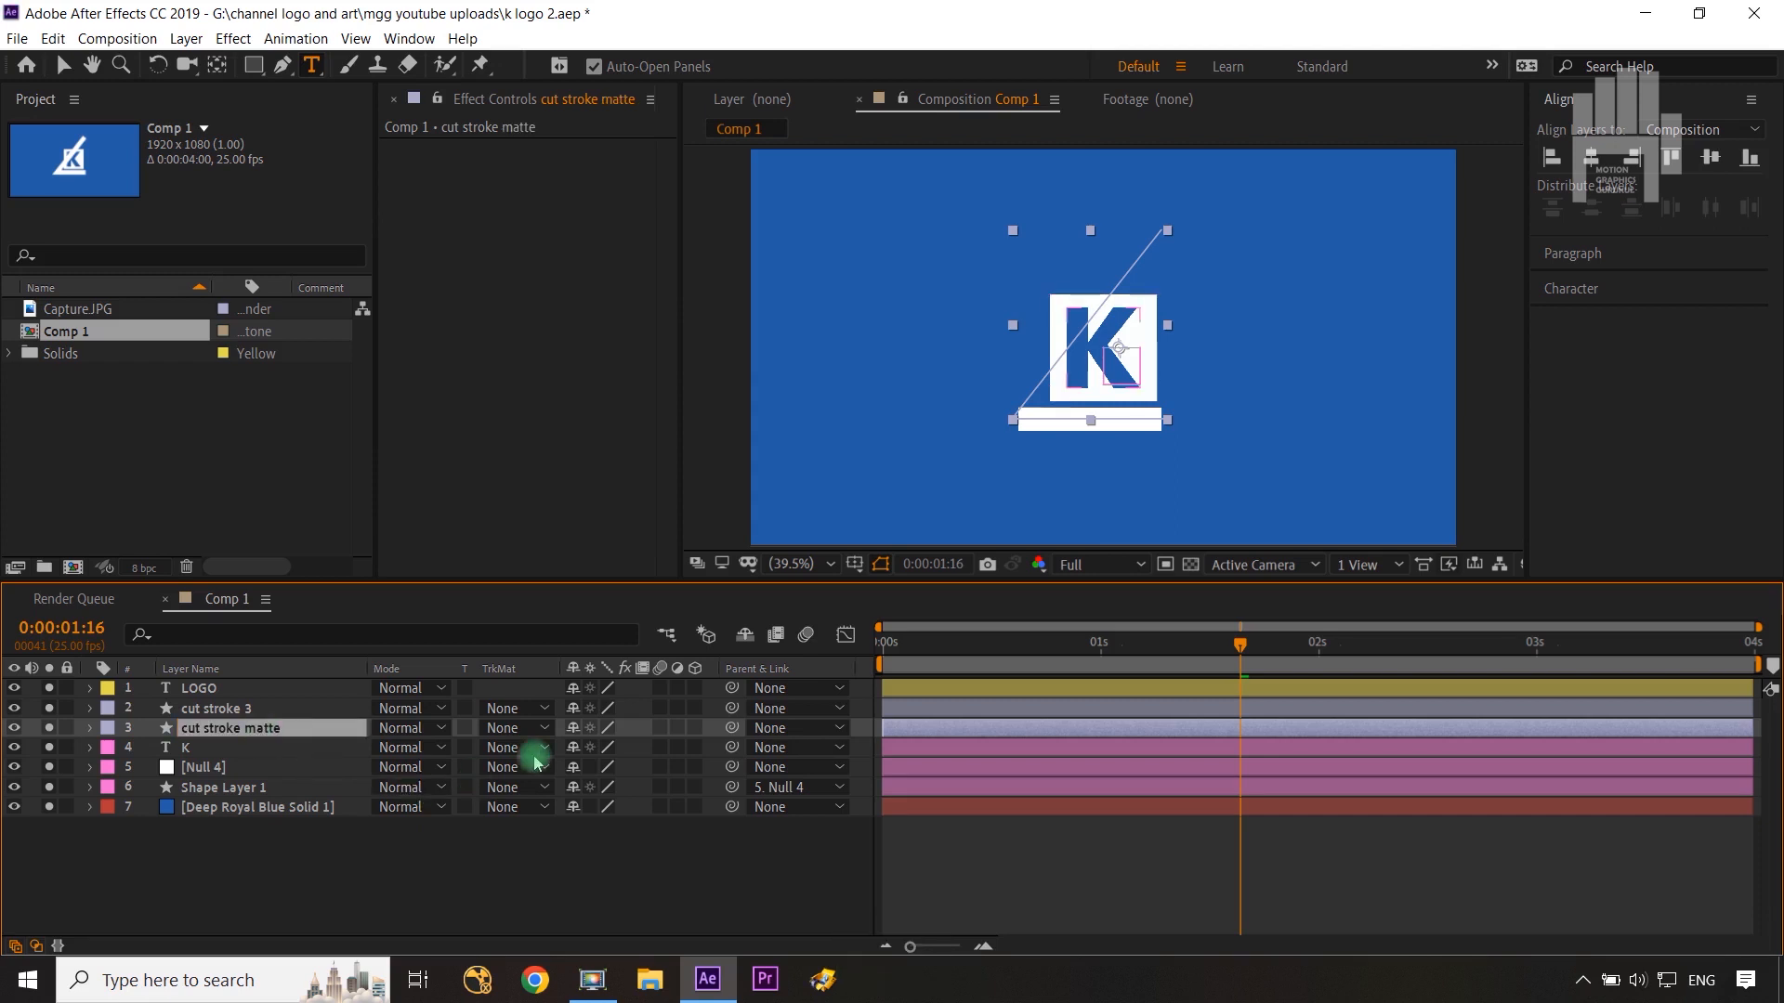
Step: Remove the cut stroke matte layer's Start keyframes and shift its End keyframes to finish at 0:00:01:23
key(u)
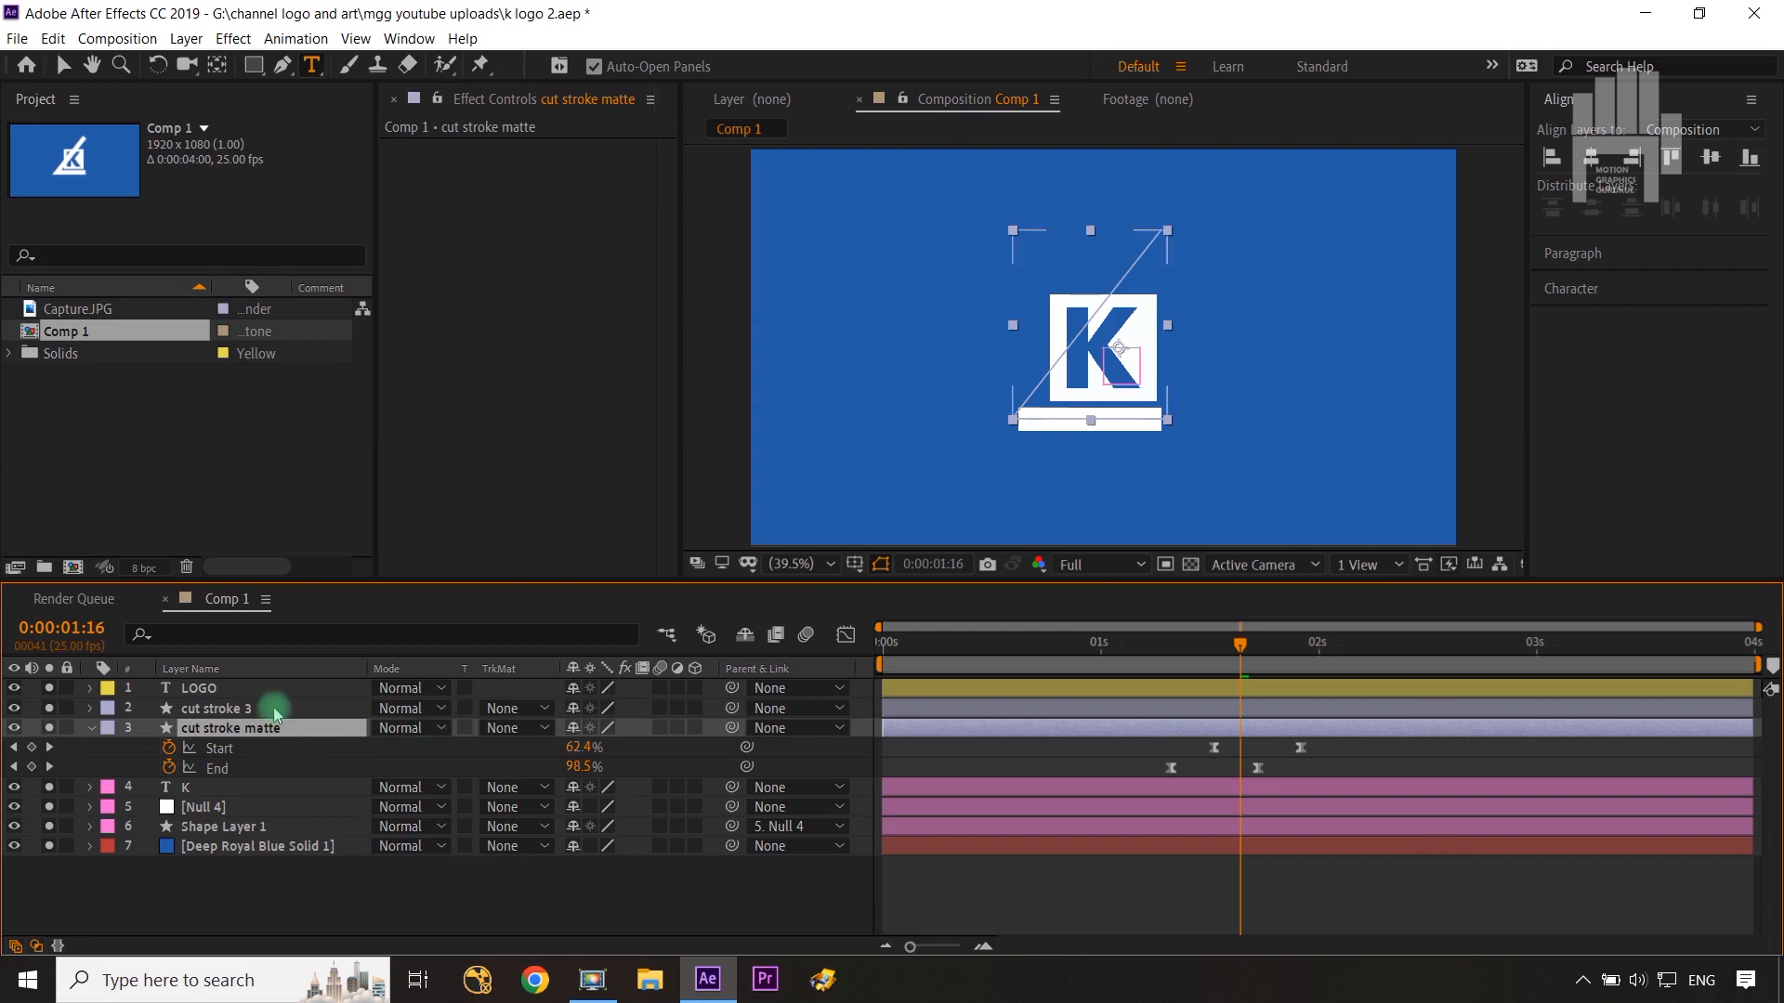
click(275, 710)
key(u)
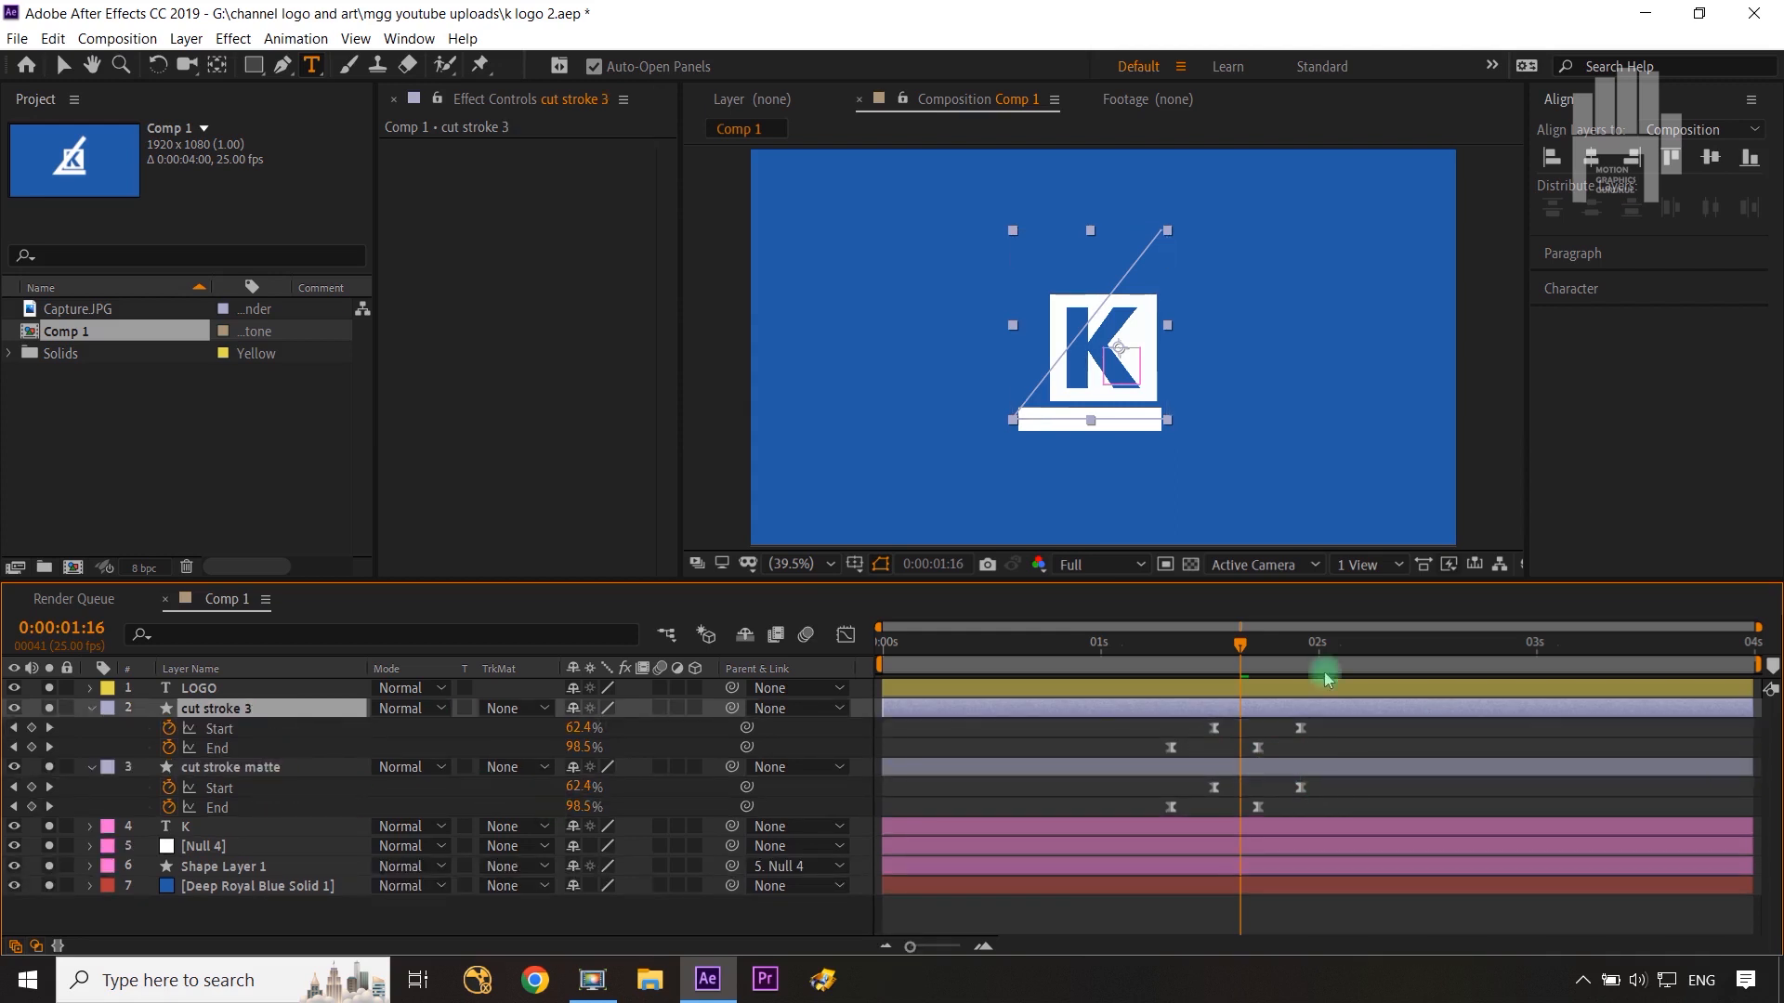
drag(1236, 662, 1301, 662)
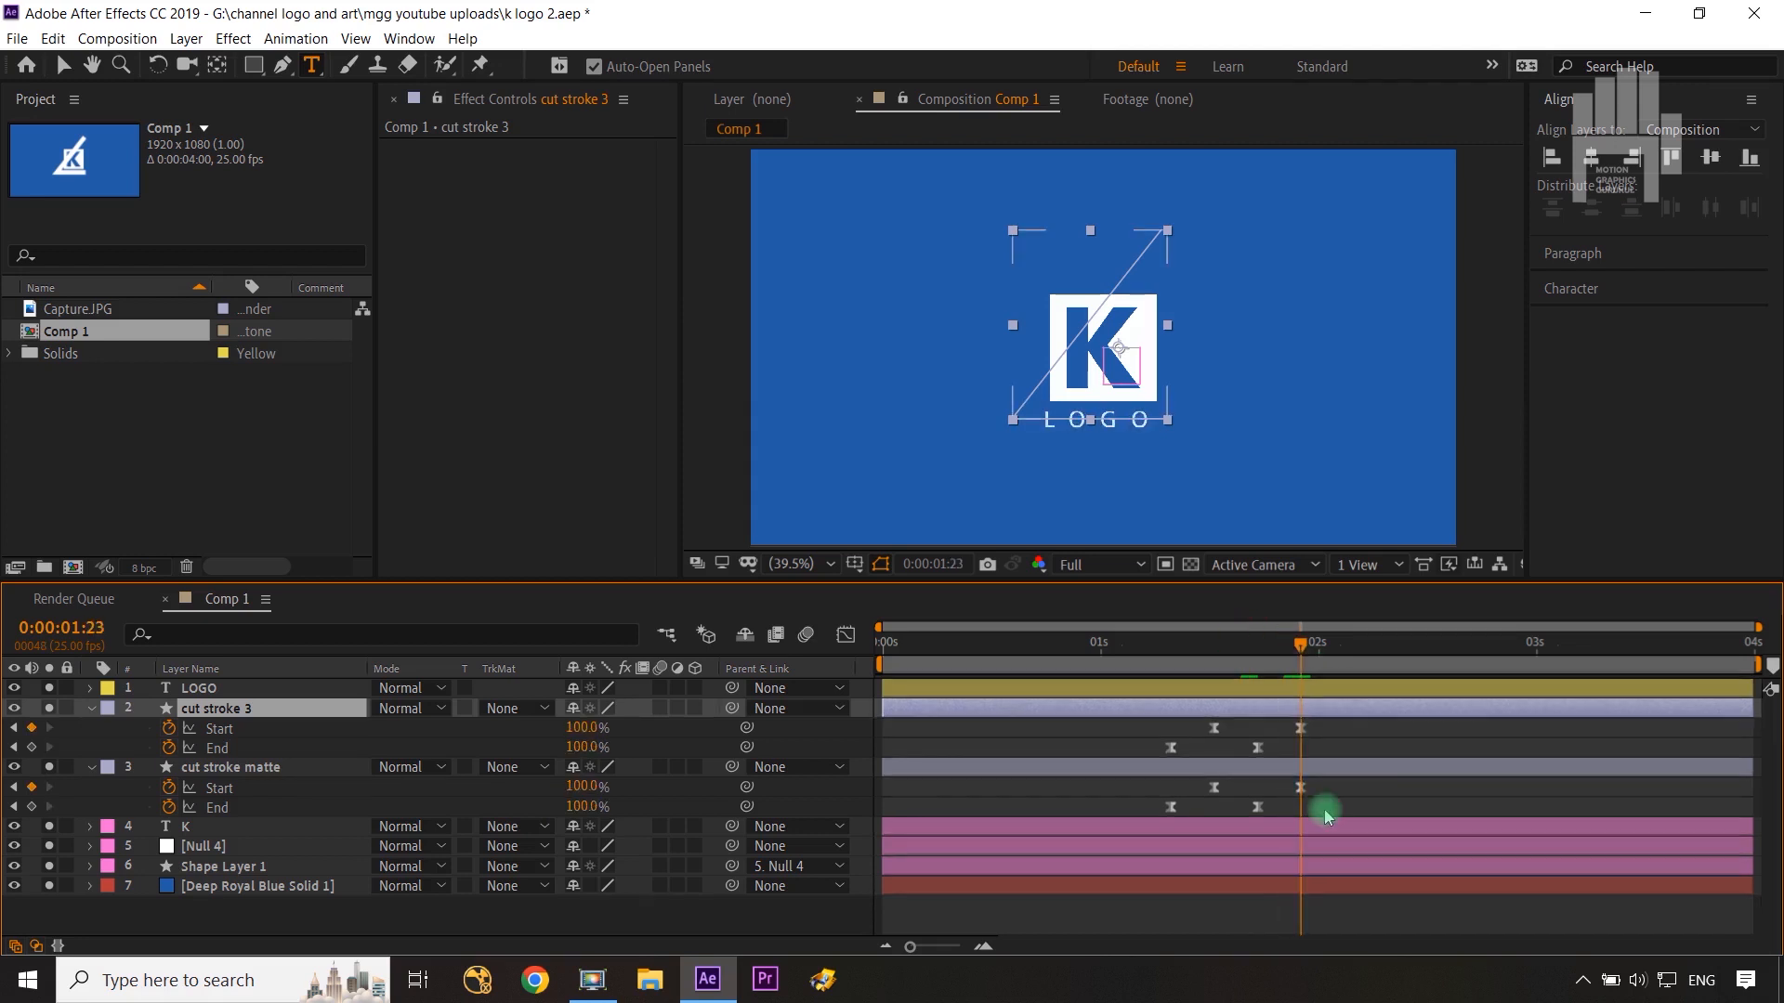
click(1299, 789)
key(Delete)
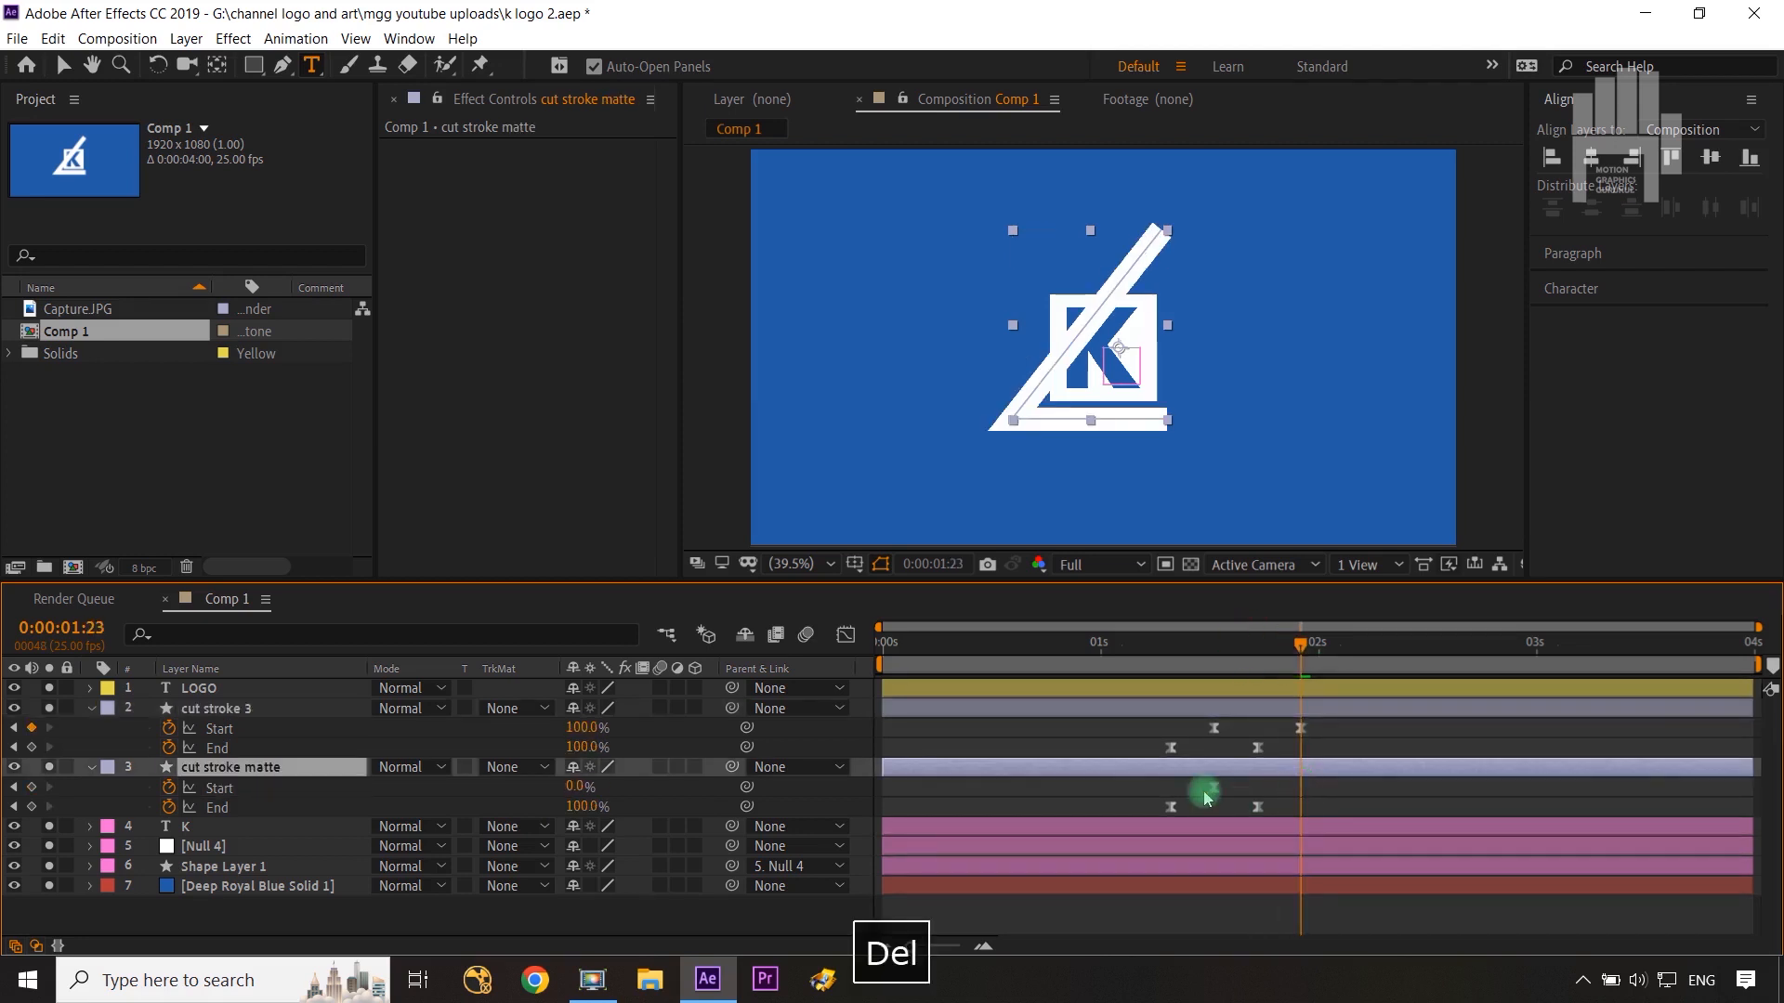
key(Delete)
drag(1302, 806, 1157, 820)
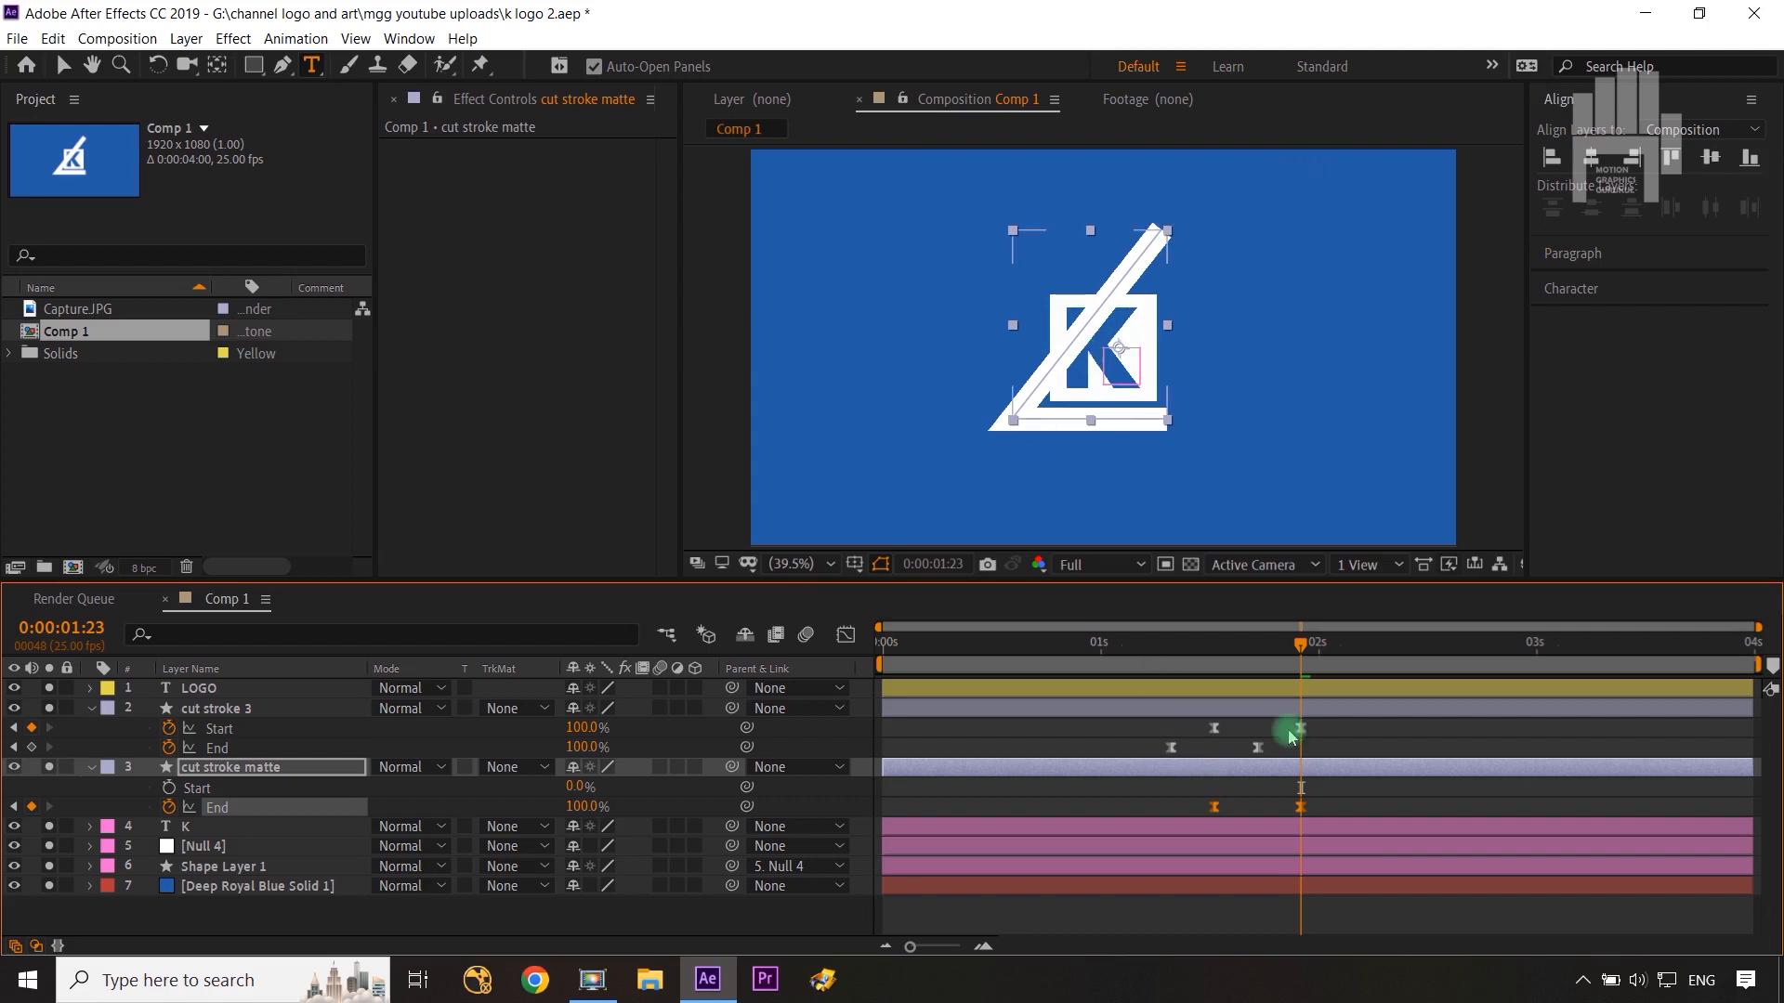
mouse_move(1299, 656)
mouse_down()
mouse_move(1174, 650)
mouse_move(1301, 658)
mouse_up()
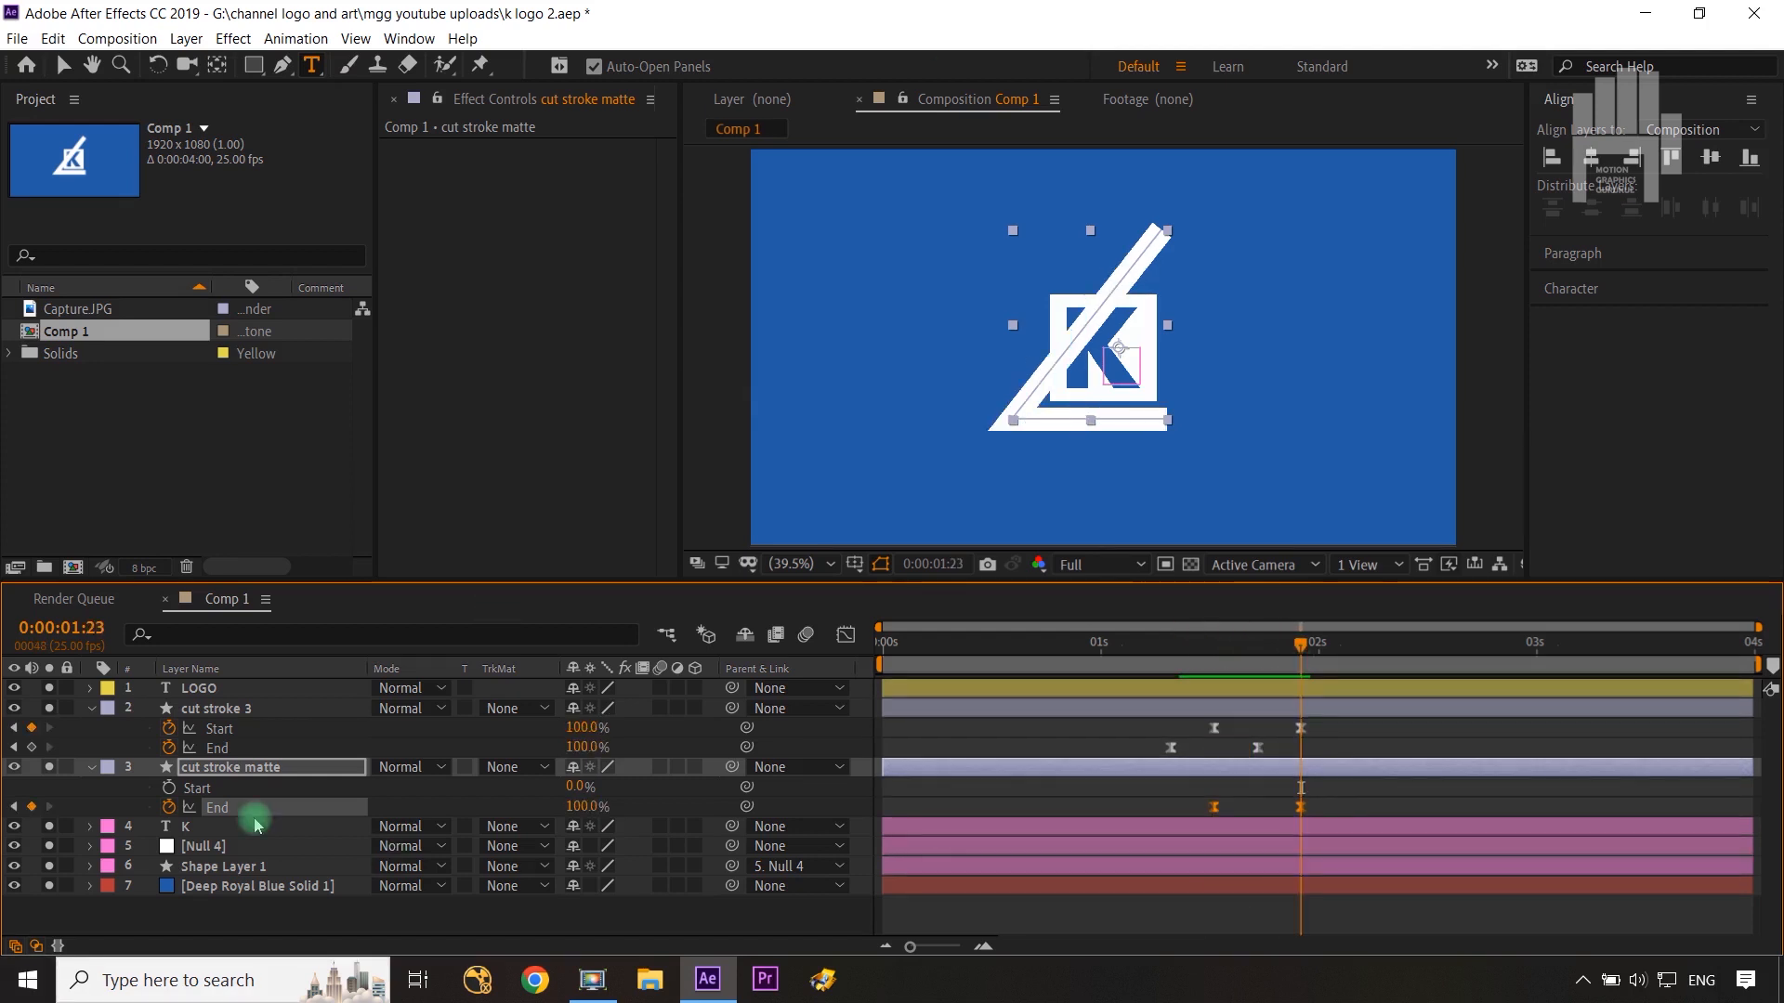
Step: Set the K layer's track matte to Alpha Inverted Matte "cut stroke matte" and scrub past 0:00:02:00
click(514, 830)
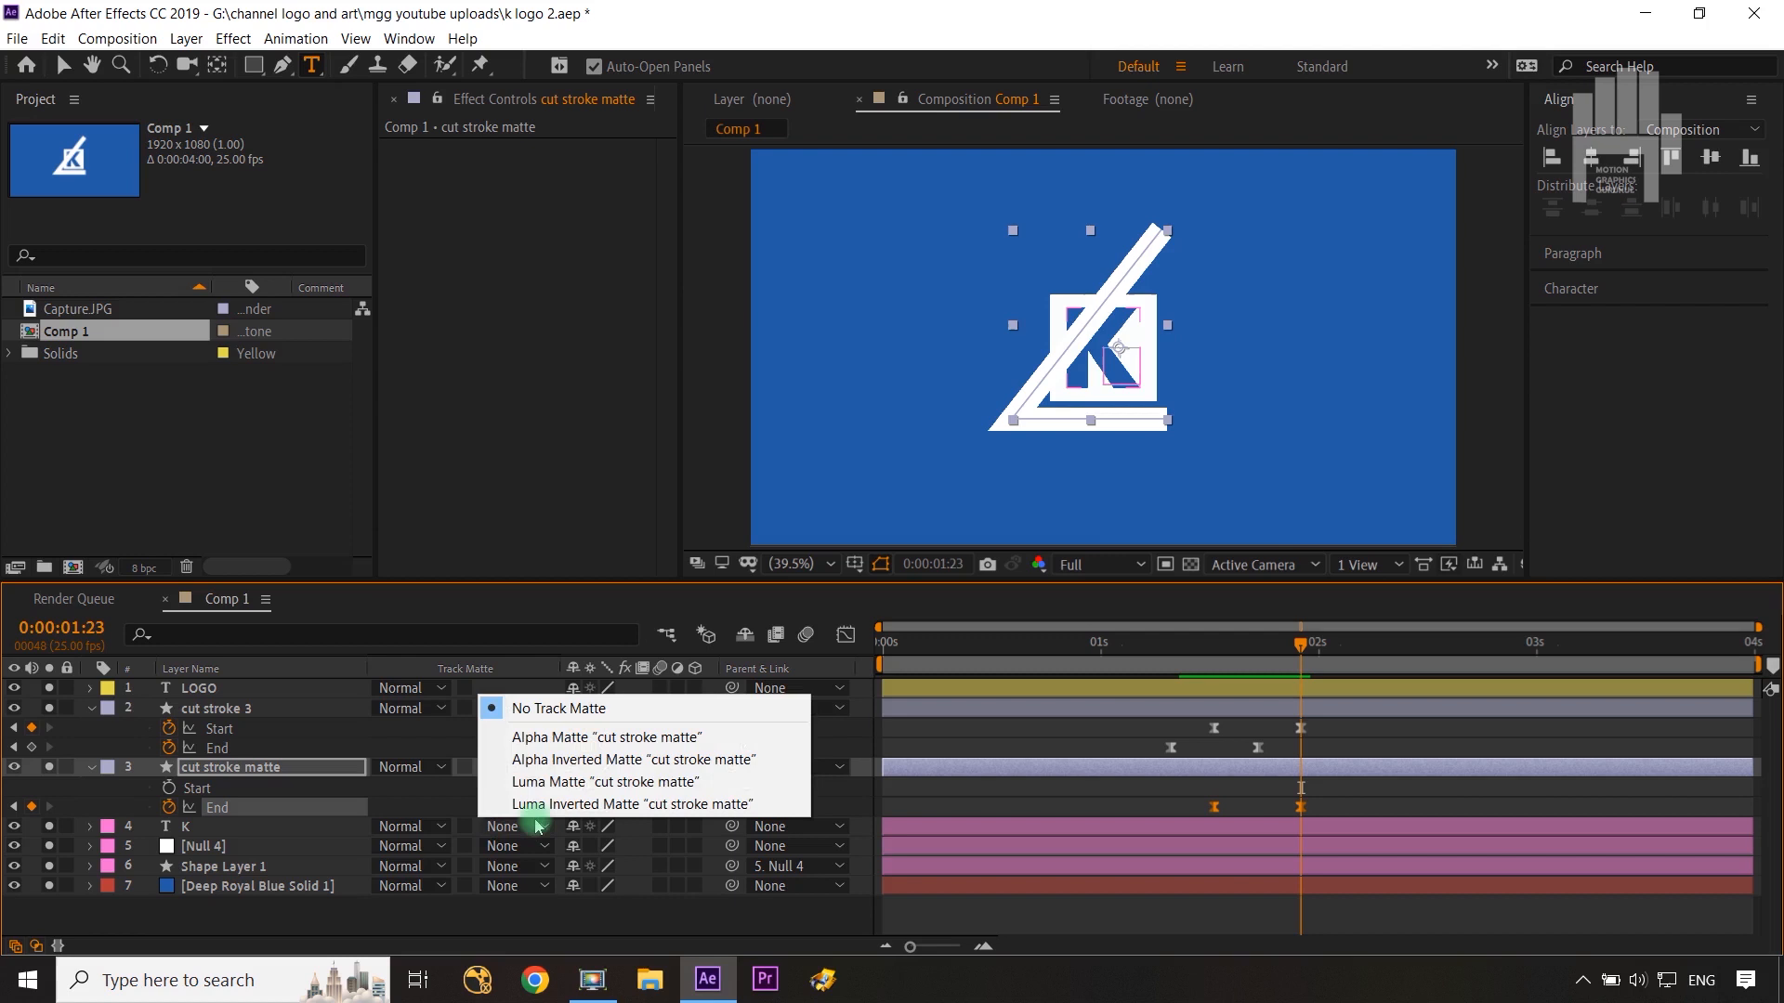
click(547, 761)
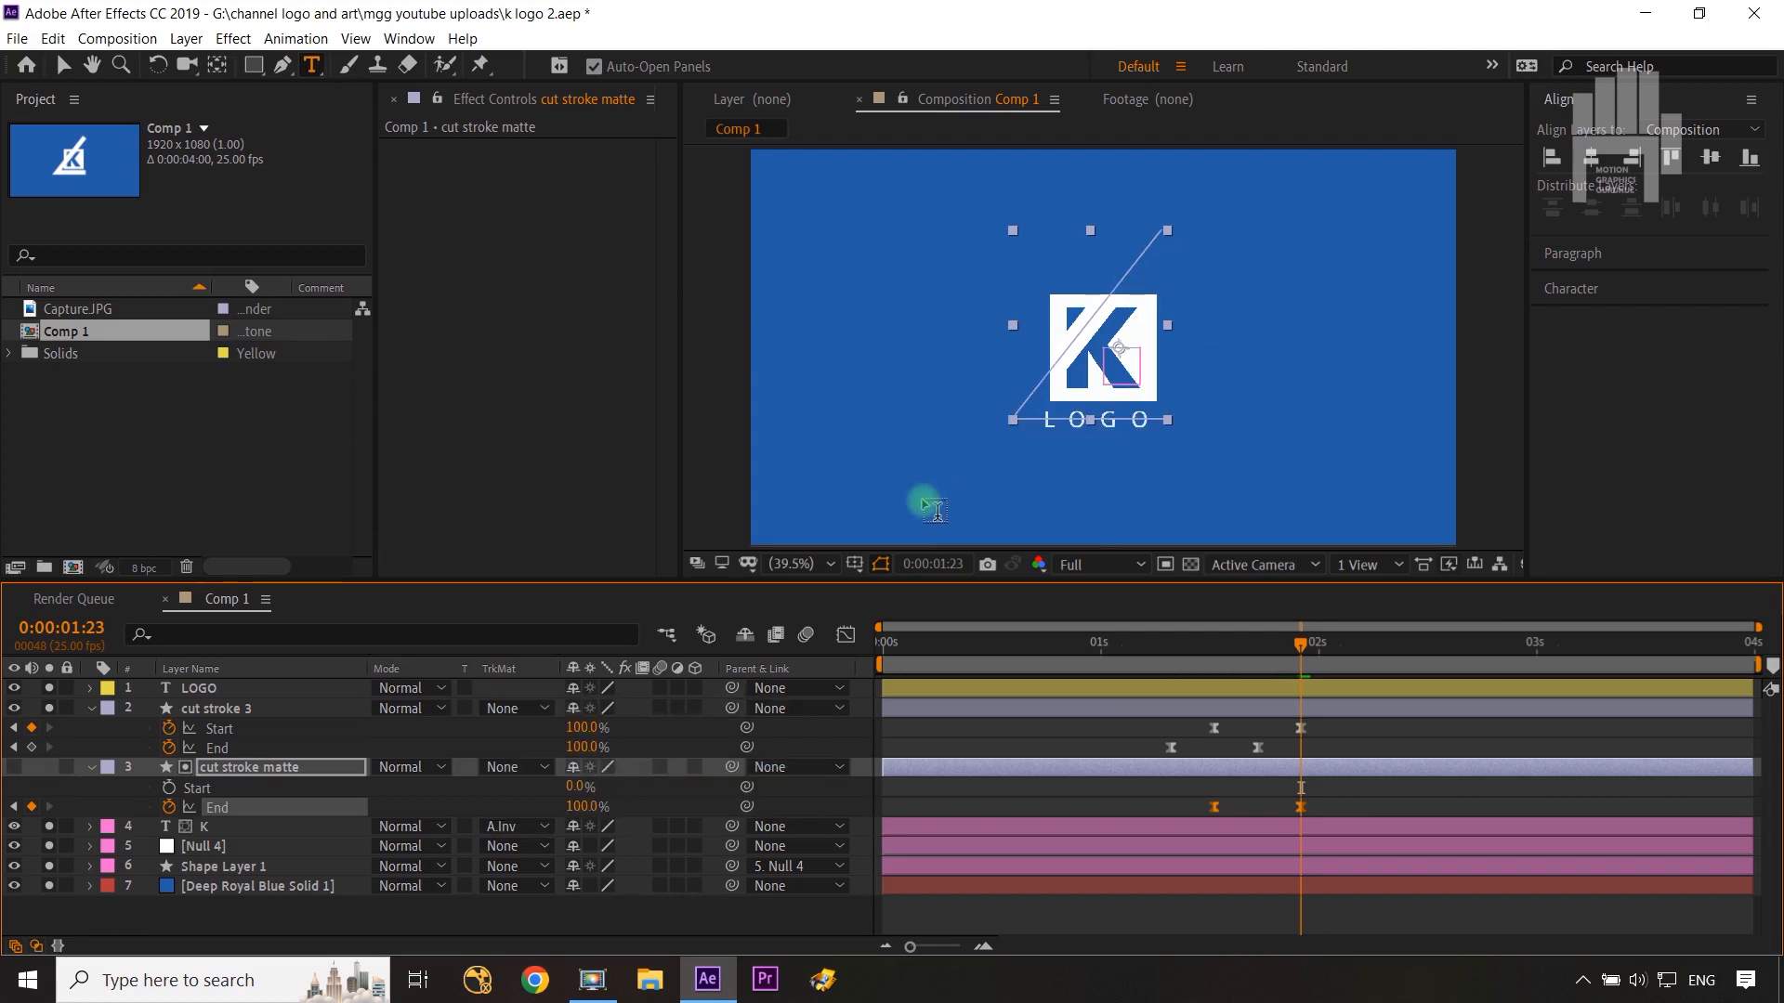
click(1301, 642)
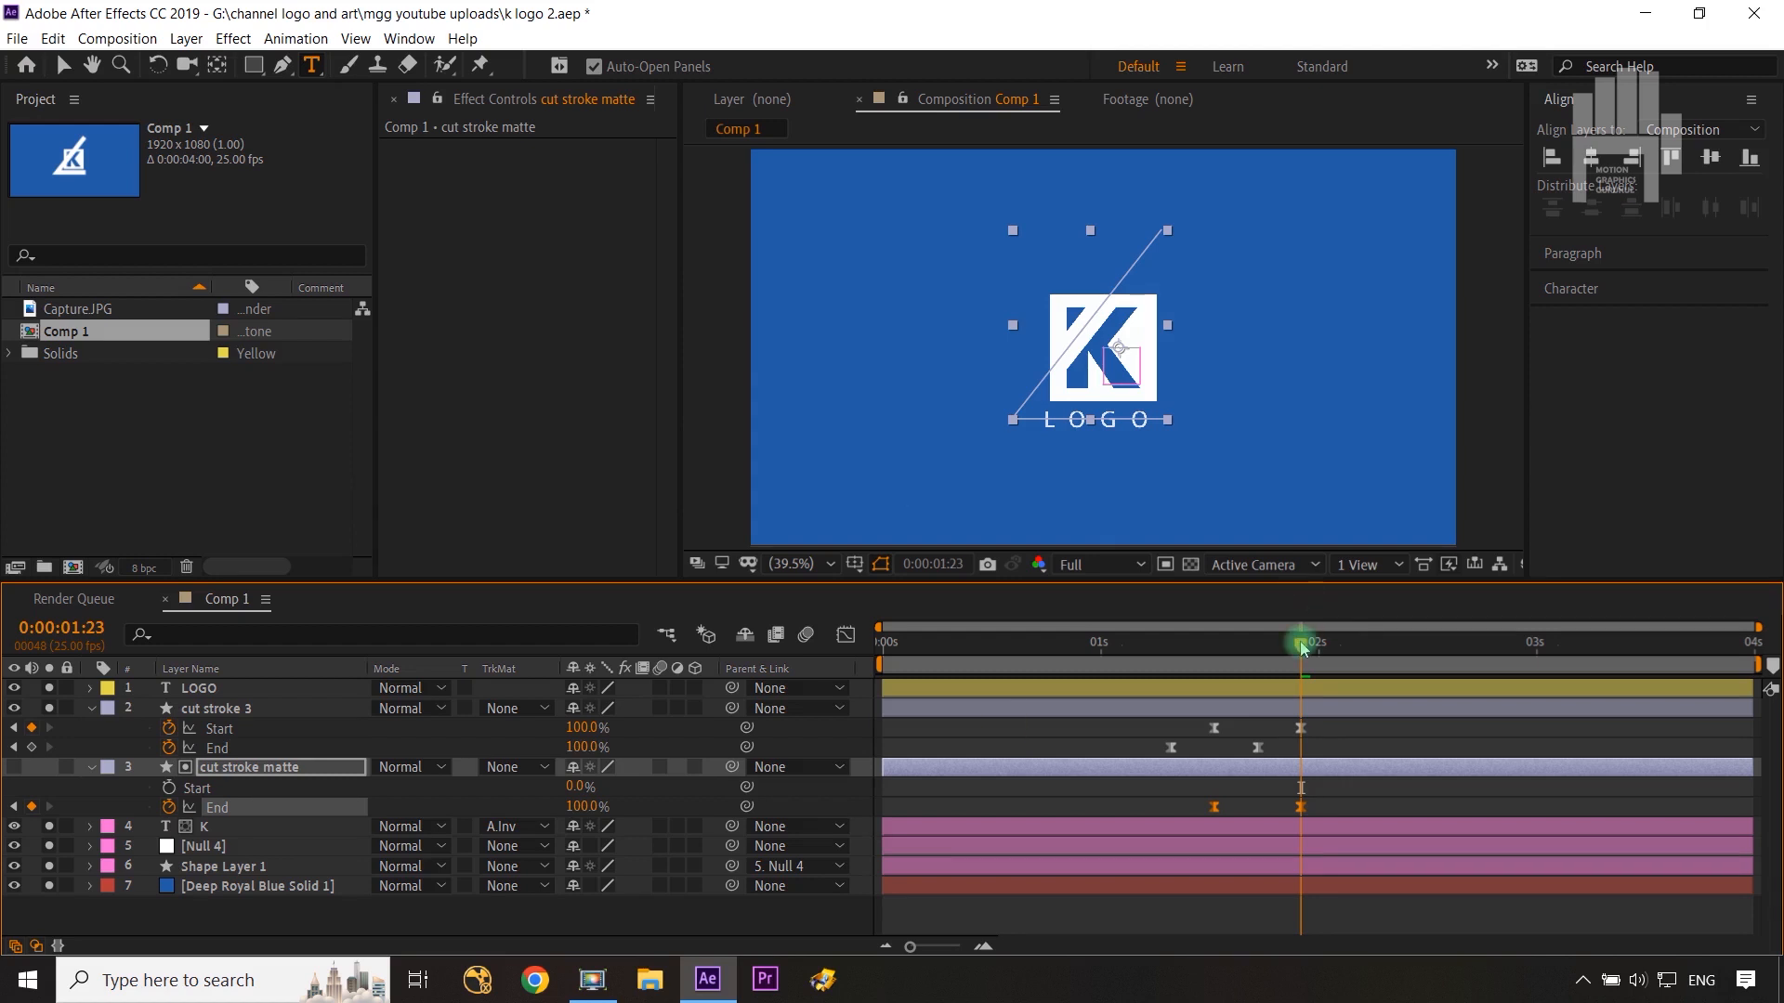
drag(1312, 648, 1340, 649)
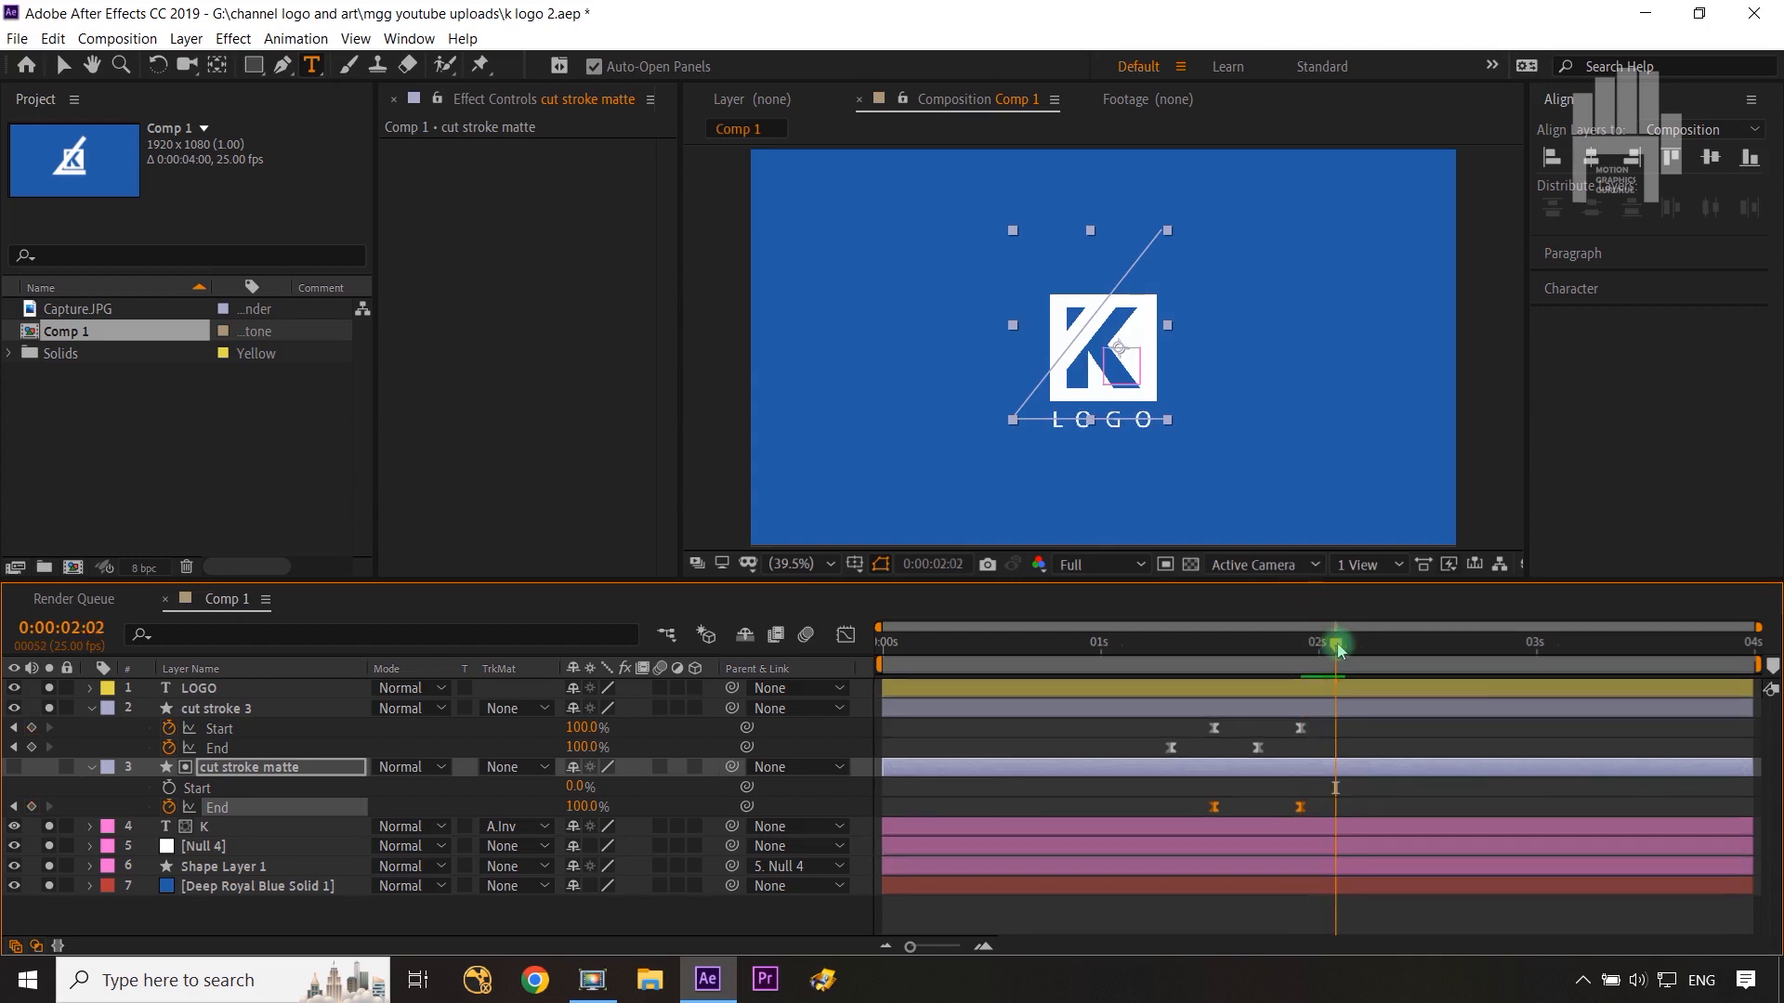
Step: Set the work area end at 0:00:02:02 and enable motion blur on every layer except the background solid
key(n)
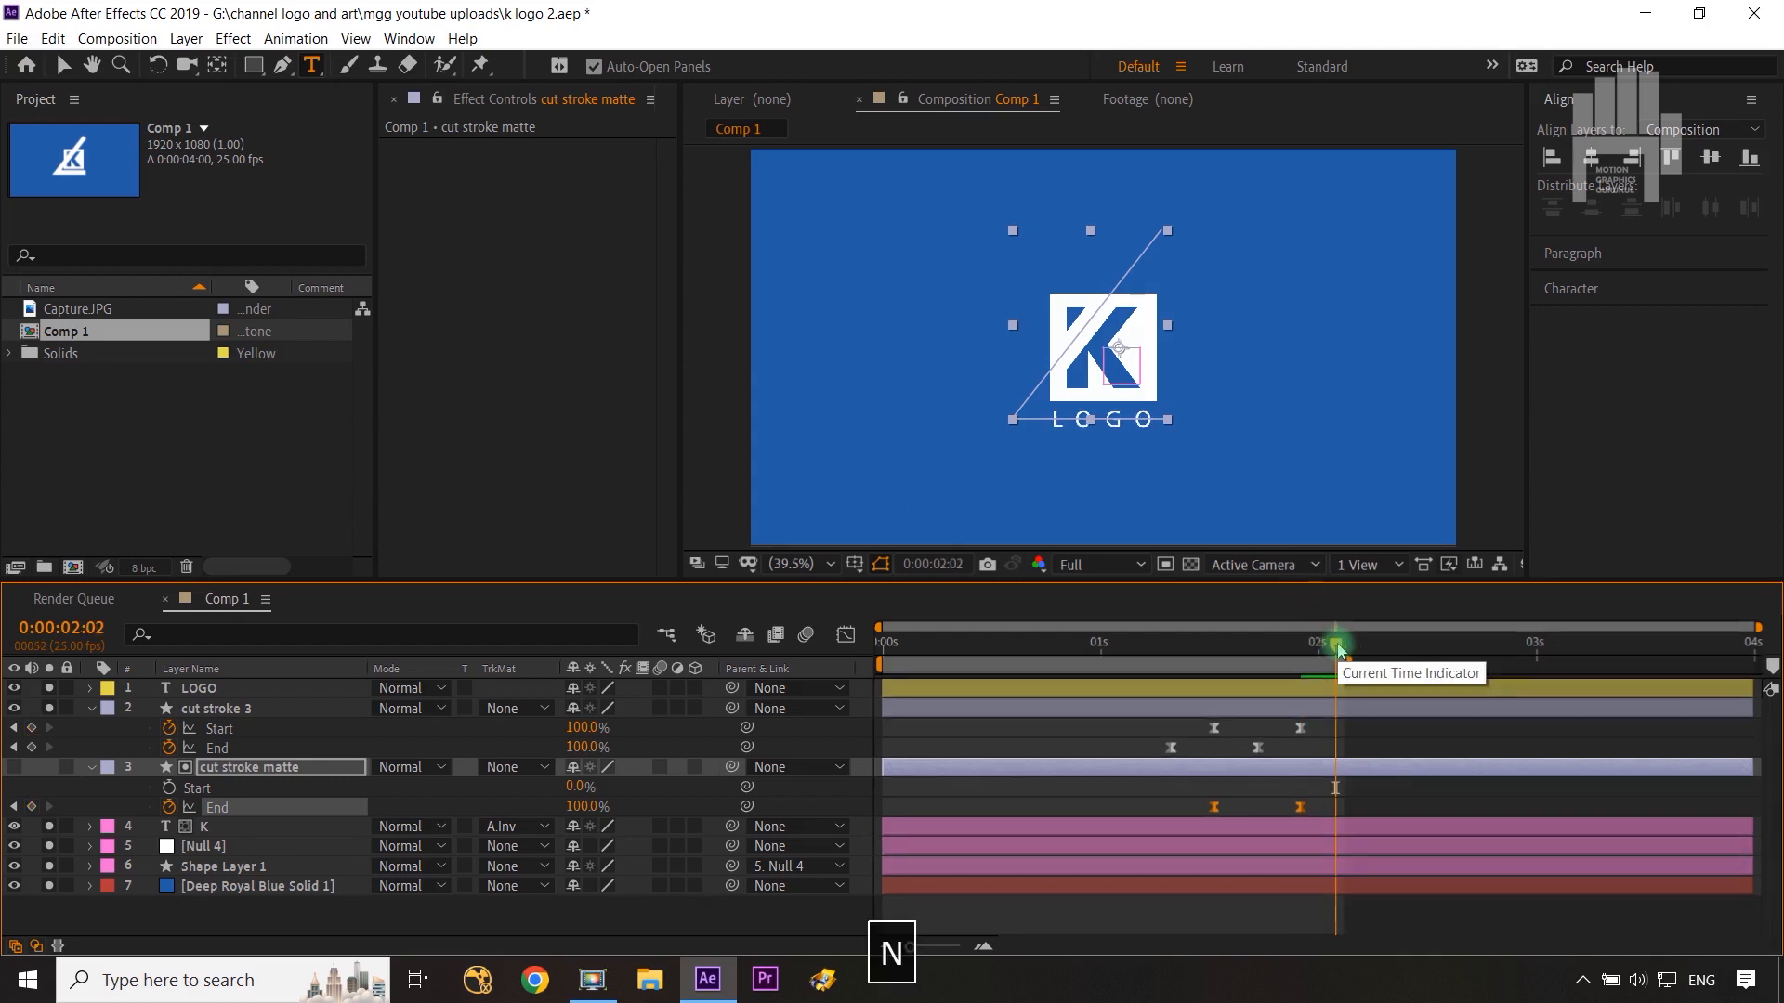
click(91, 709)
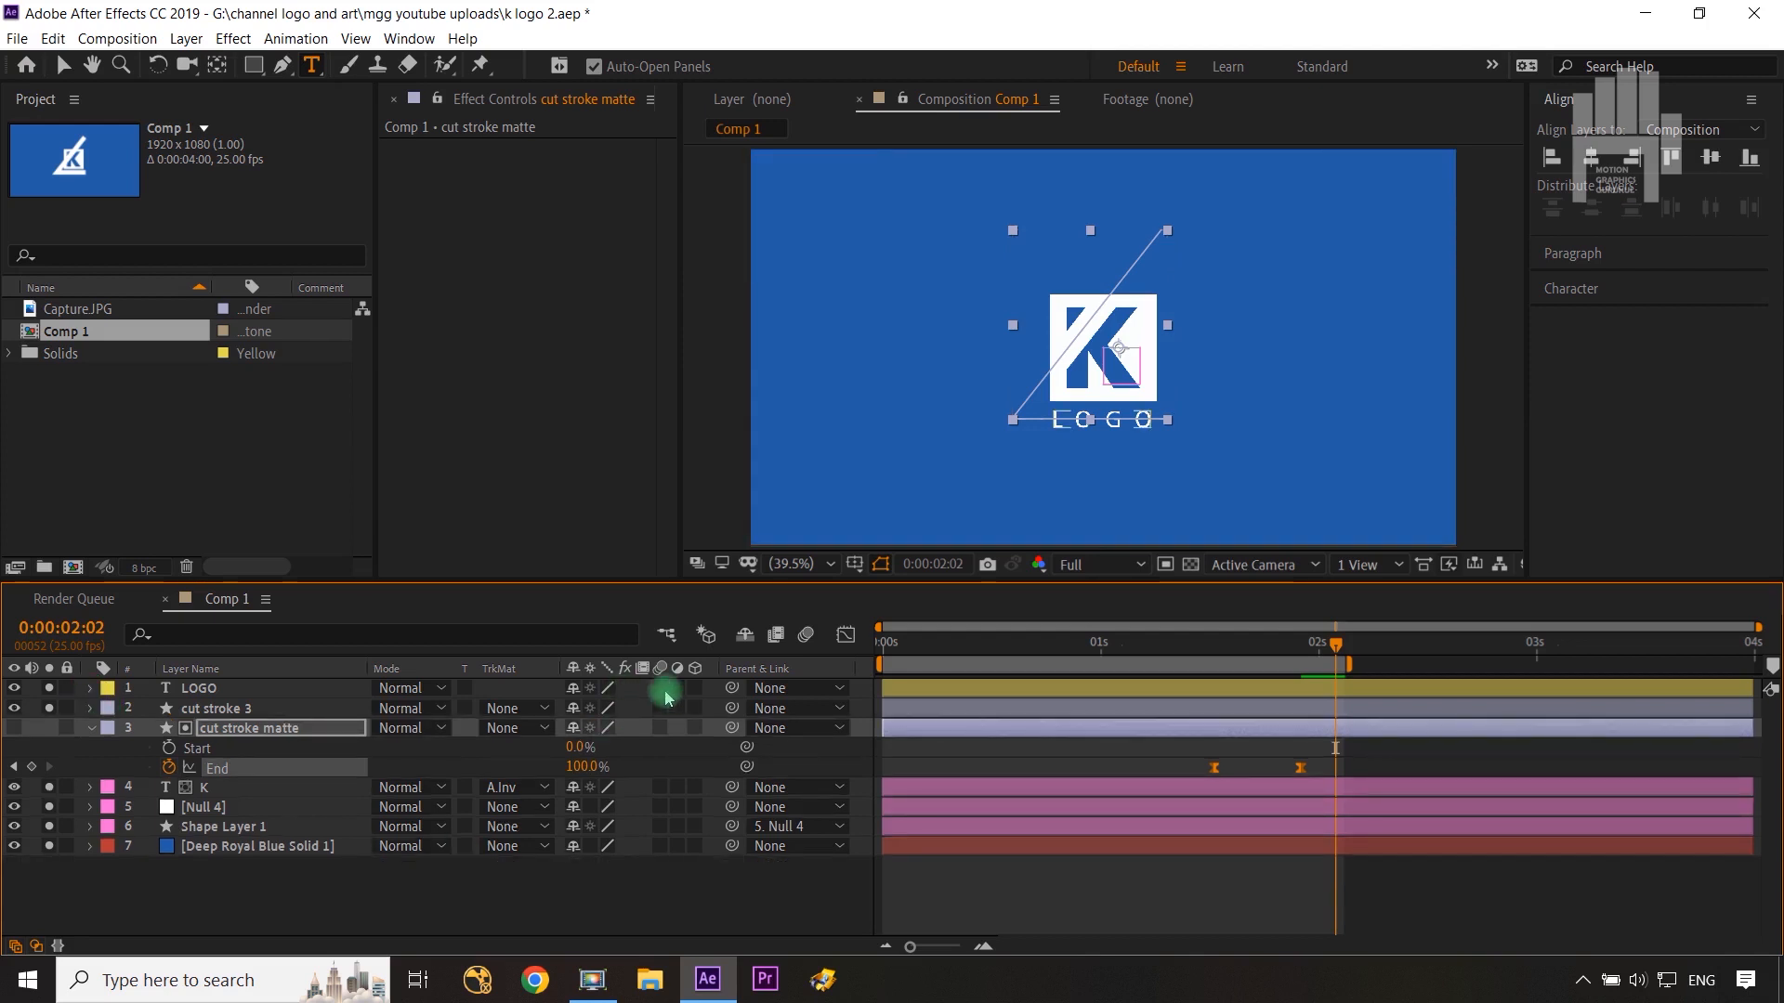
drag(667, 697, 674, 820)
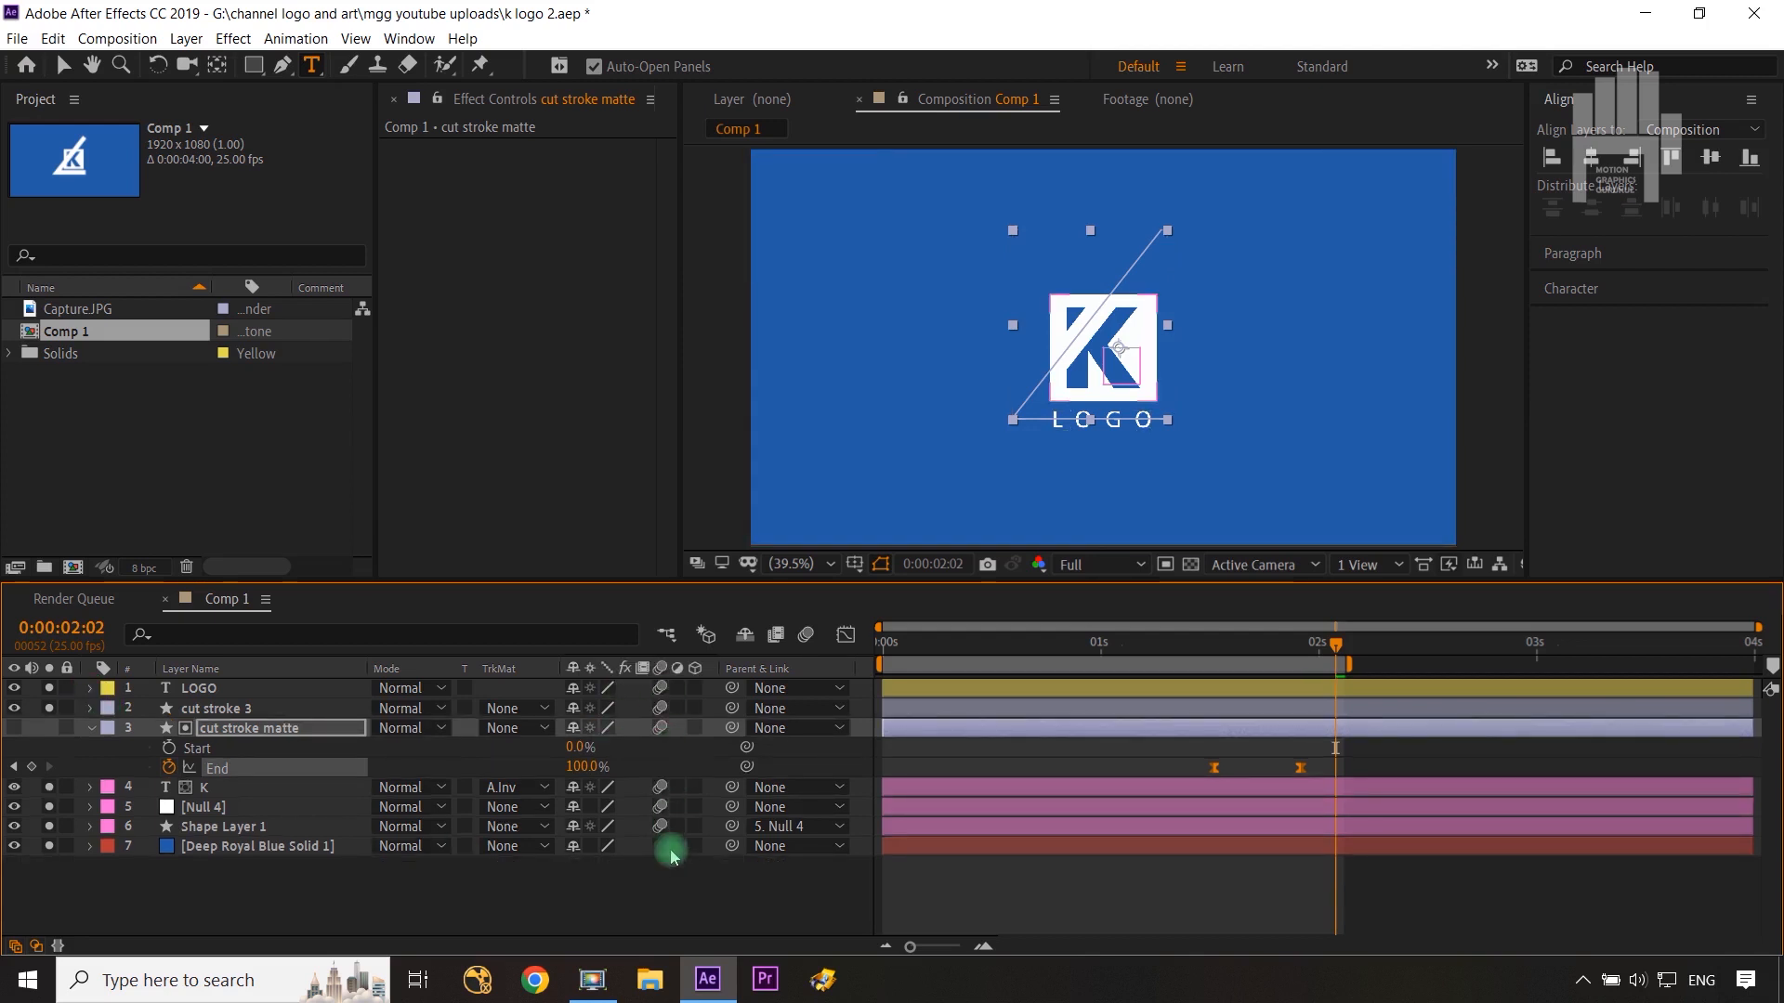
click(685, 892)
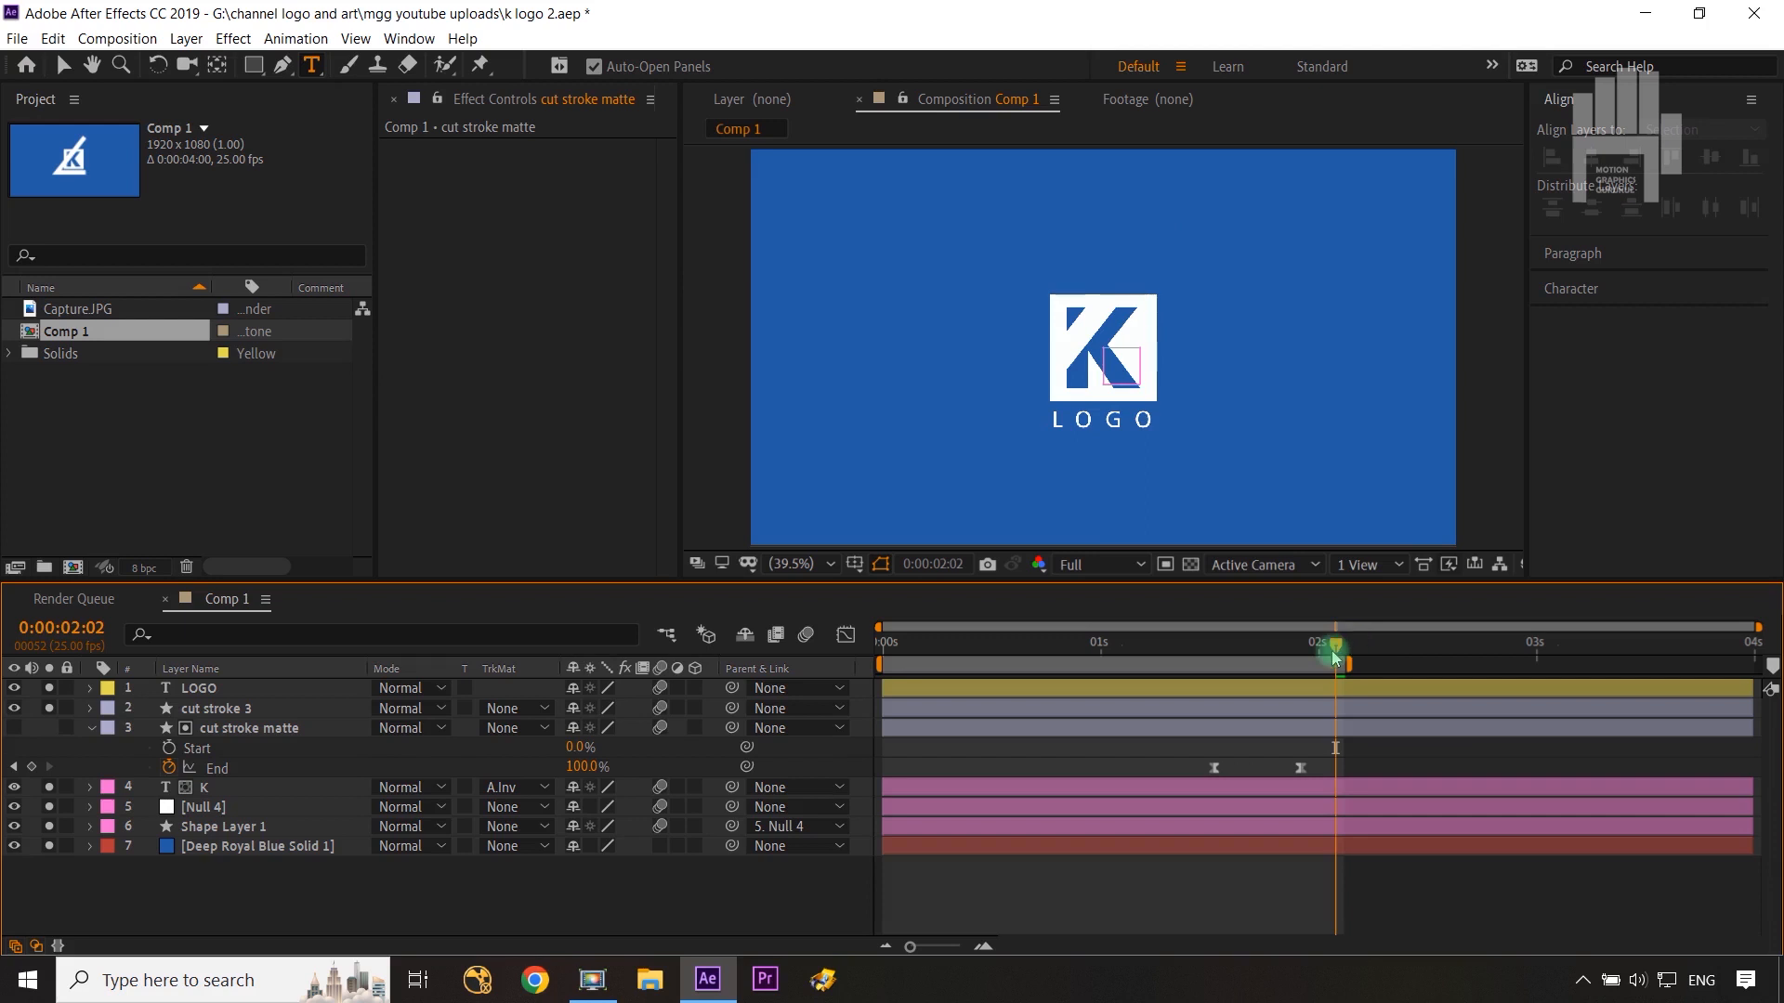
Step: Scrub to 0:00:01:13 and reveal the animated properties of the cut stroke 3 layer
mouse_move(1335, 658)
mouse_down()
mouse_move(1127, 657)
mouse_move(1245, 651)
mouse_move(1208, 652)
mouse_up()
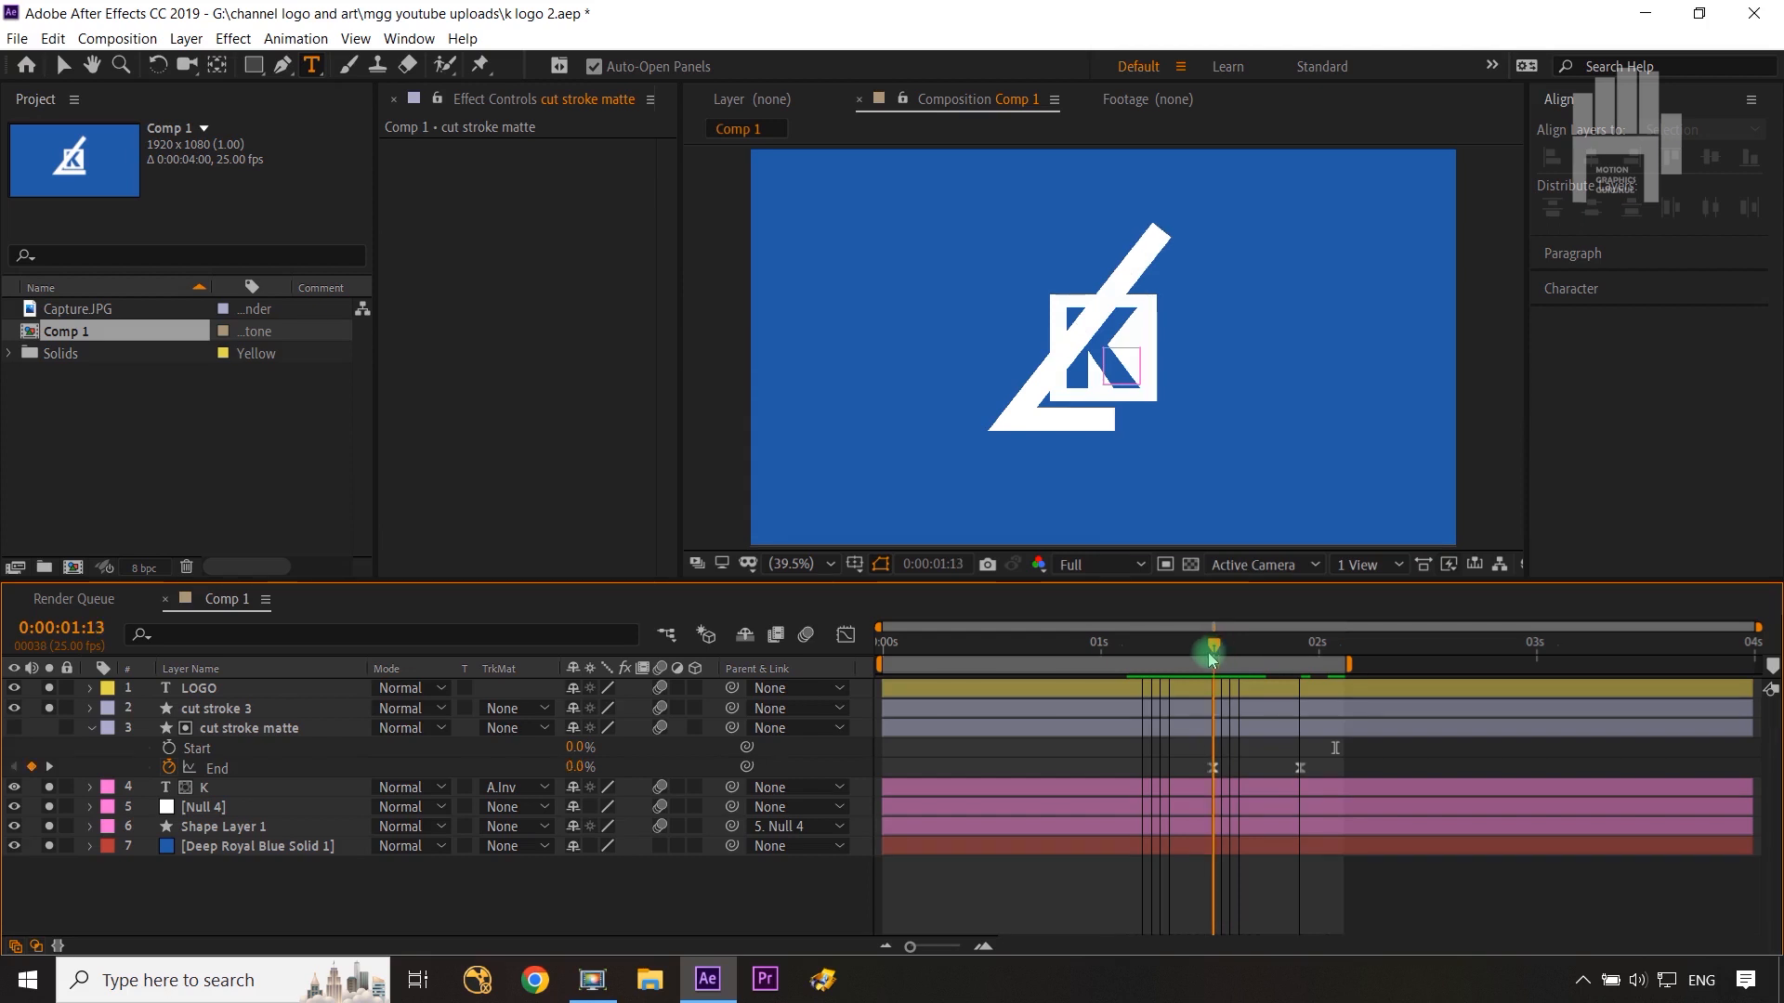
click(243, 718)
key(u)
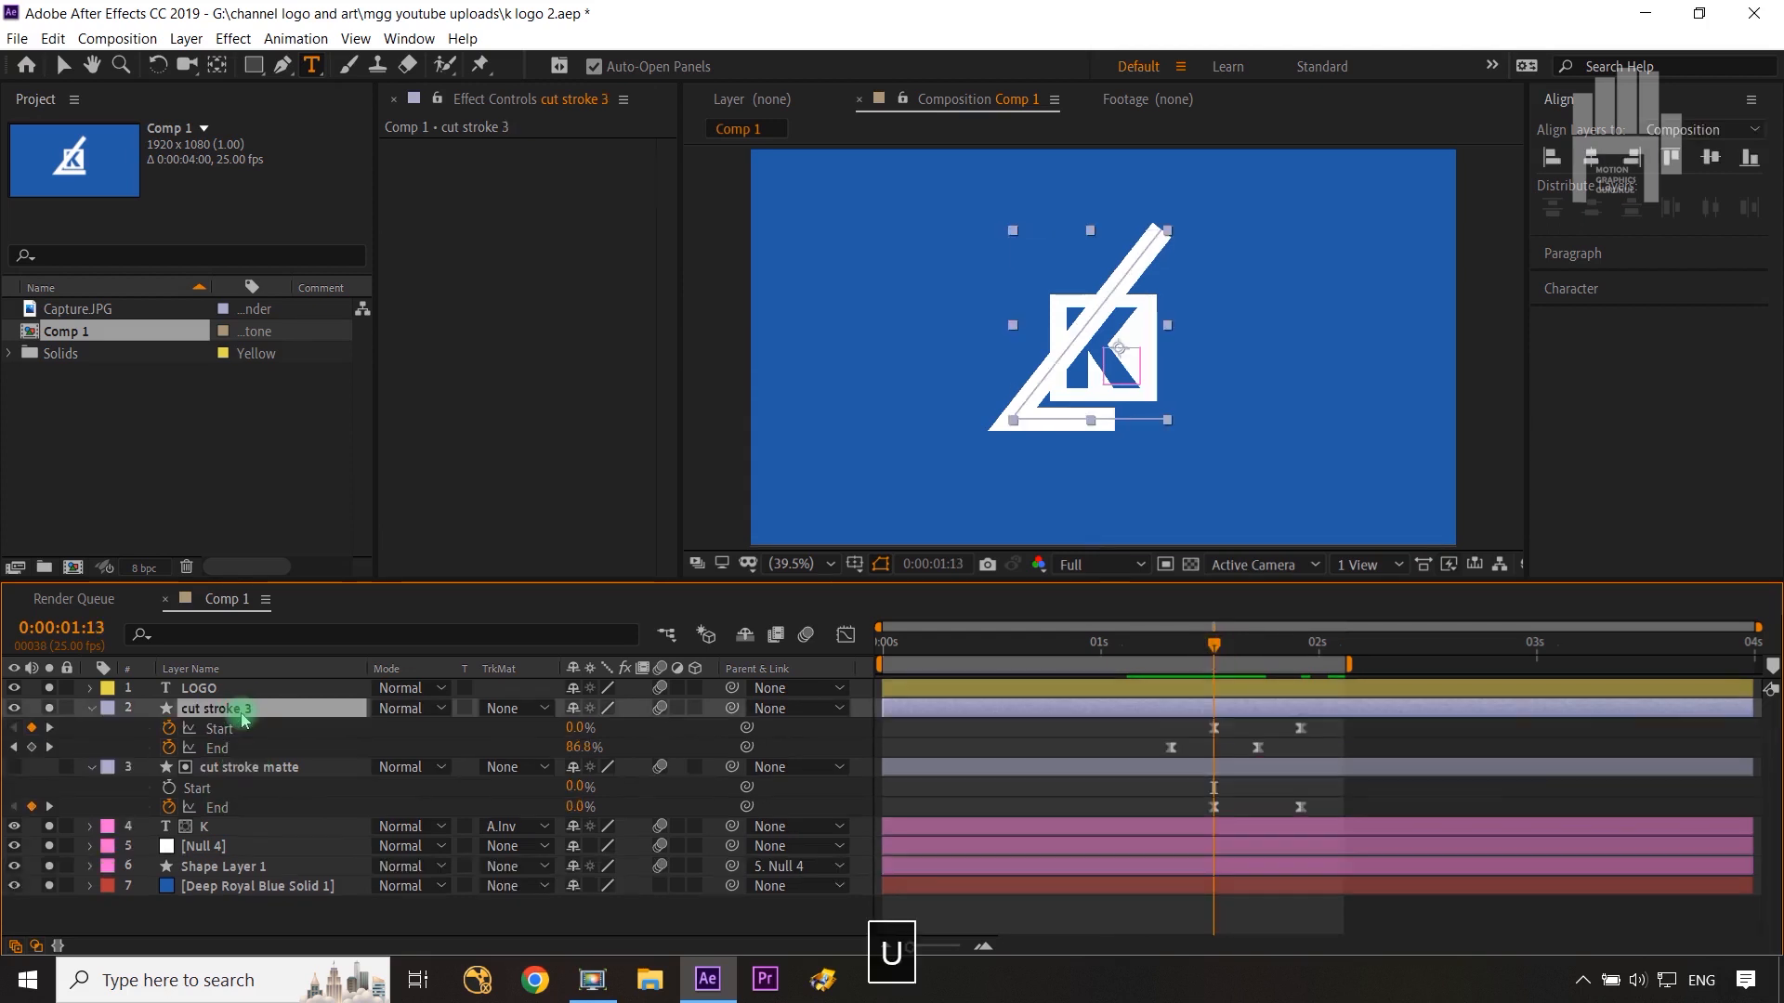
Step: Create a new Null Object layer and move it to the top of the layer stack
right_click(451, 906)
mouse_move(543, 698)
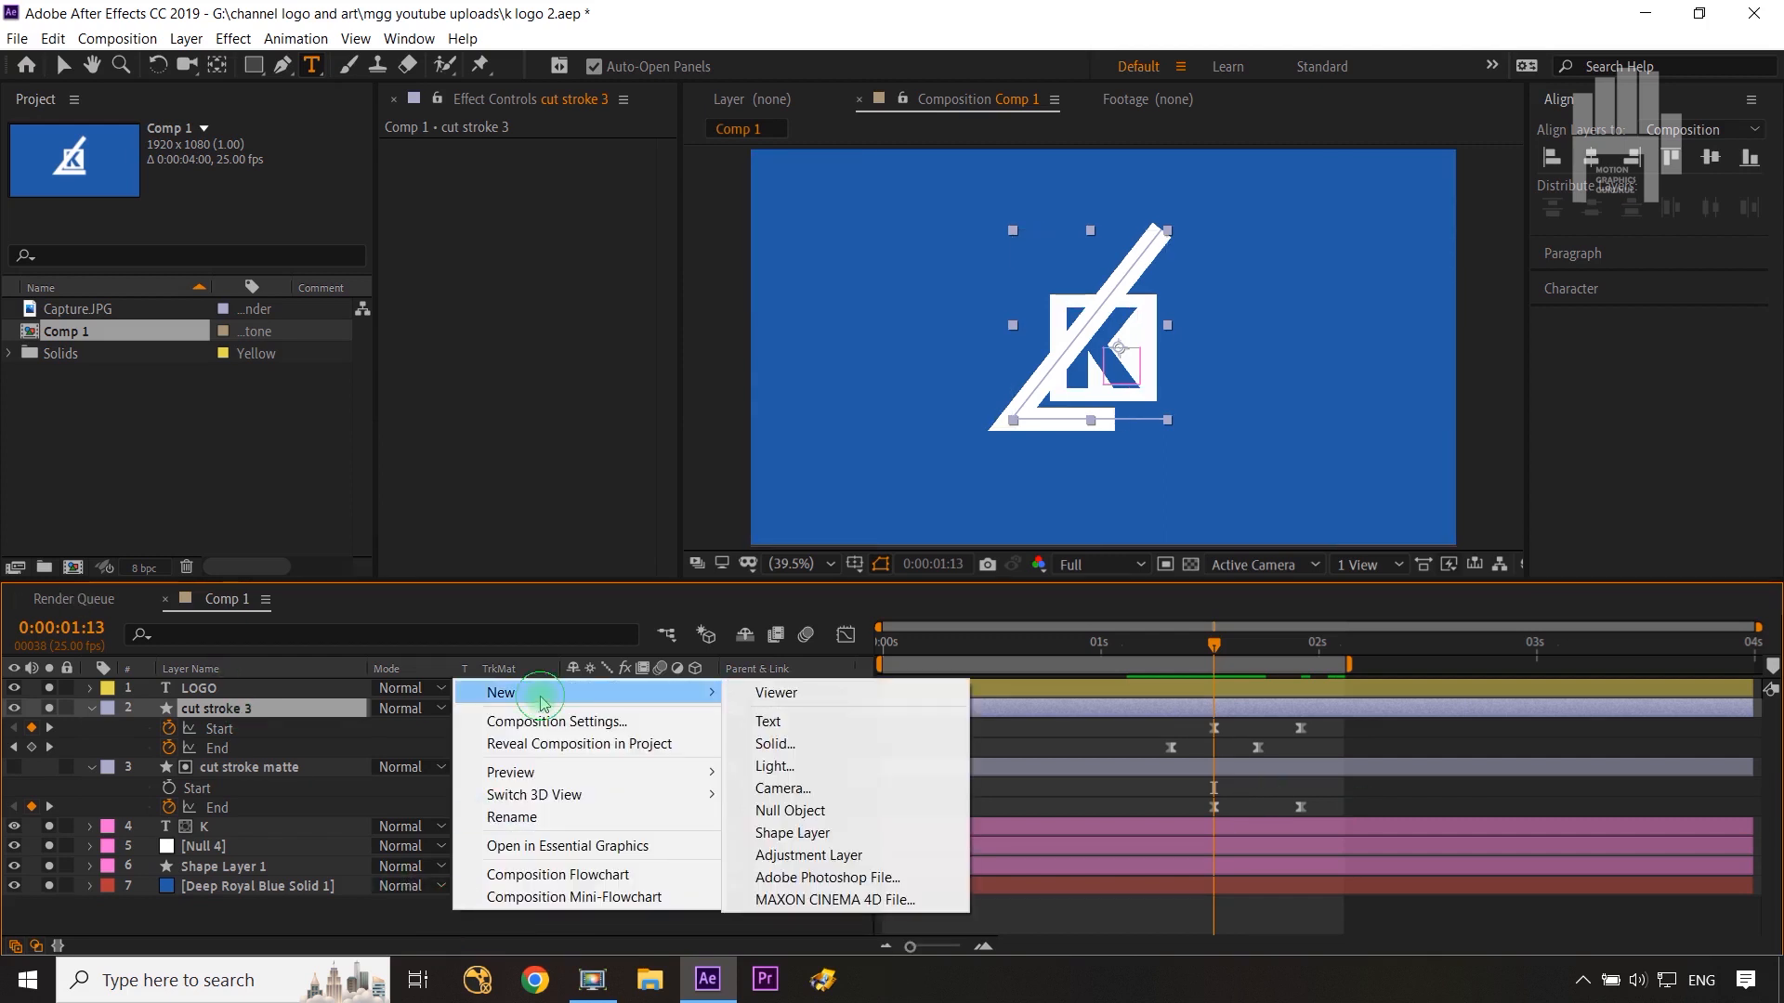
click(841, 811)
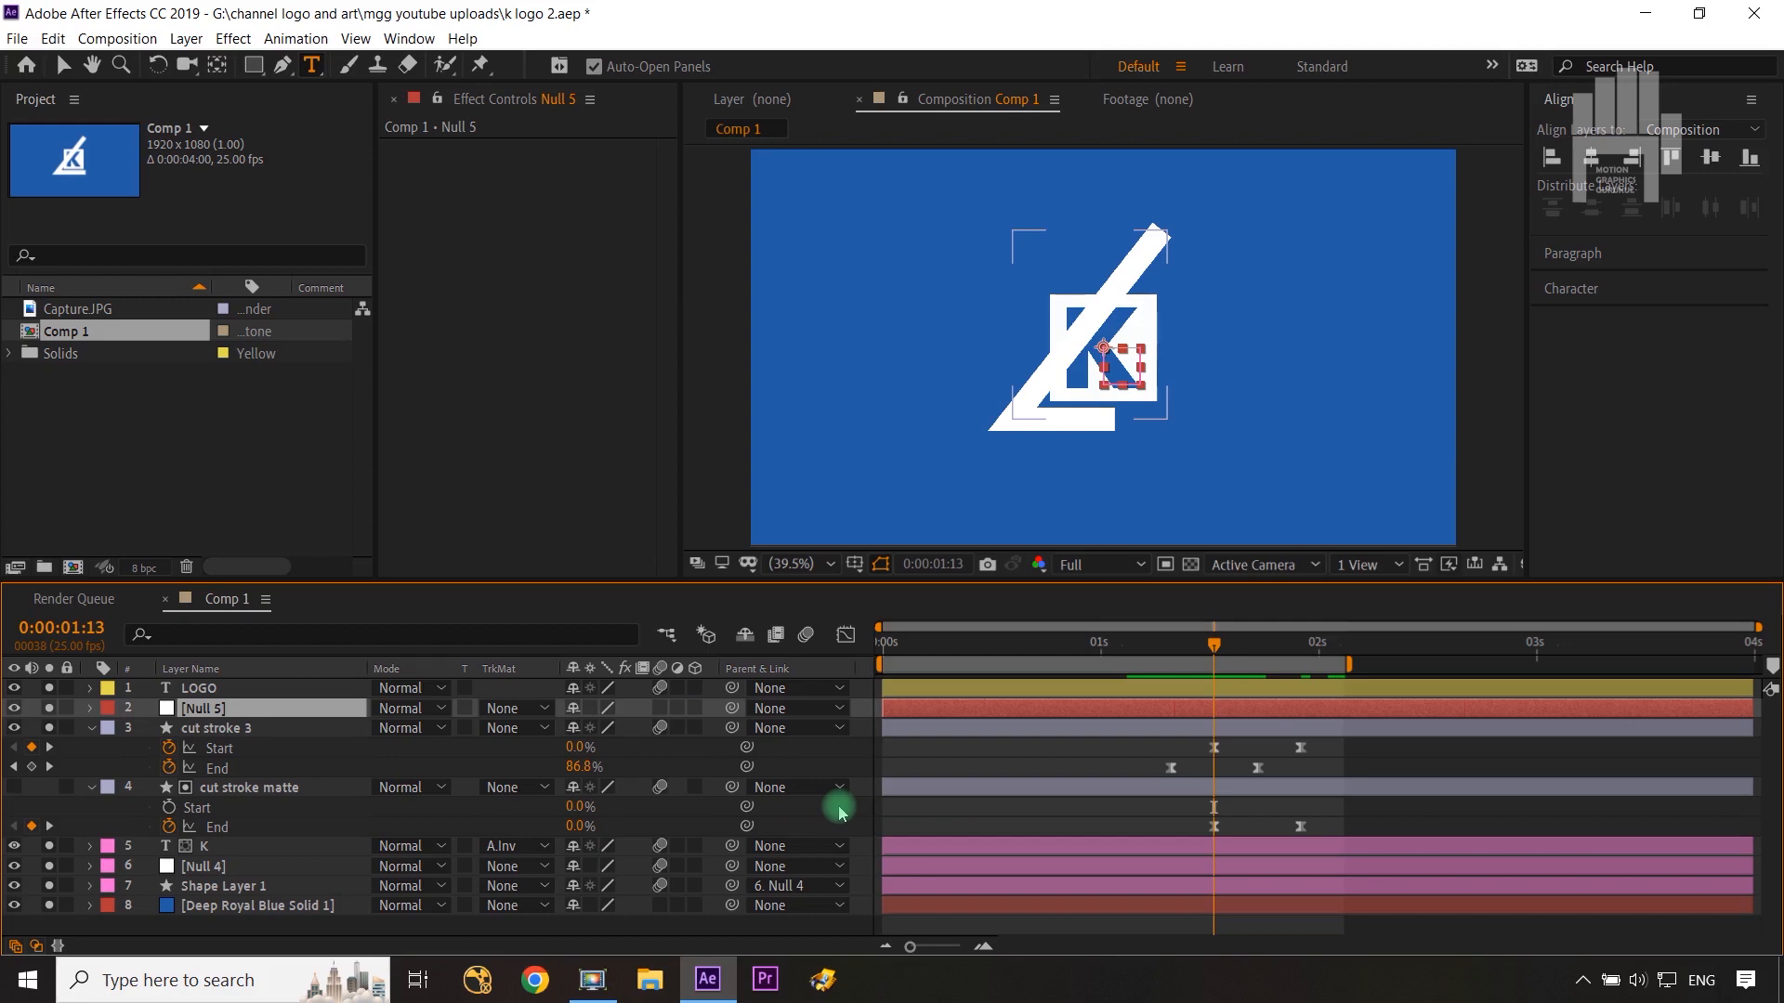
drag(204, 708, 212, 687)
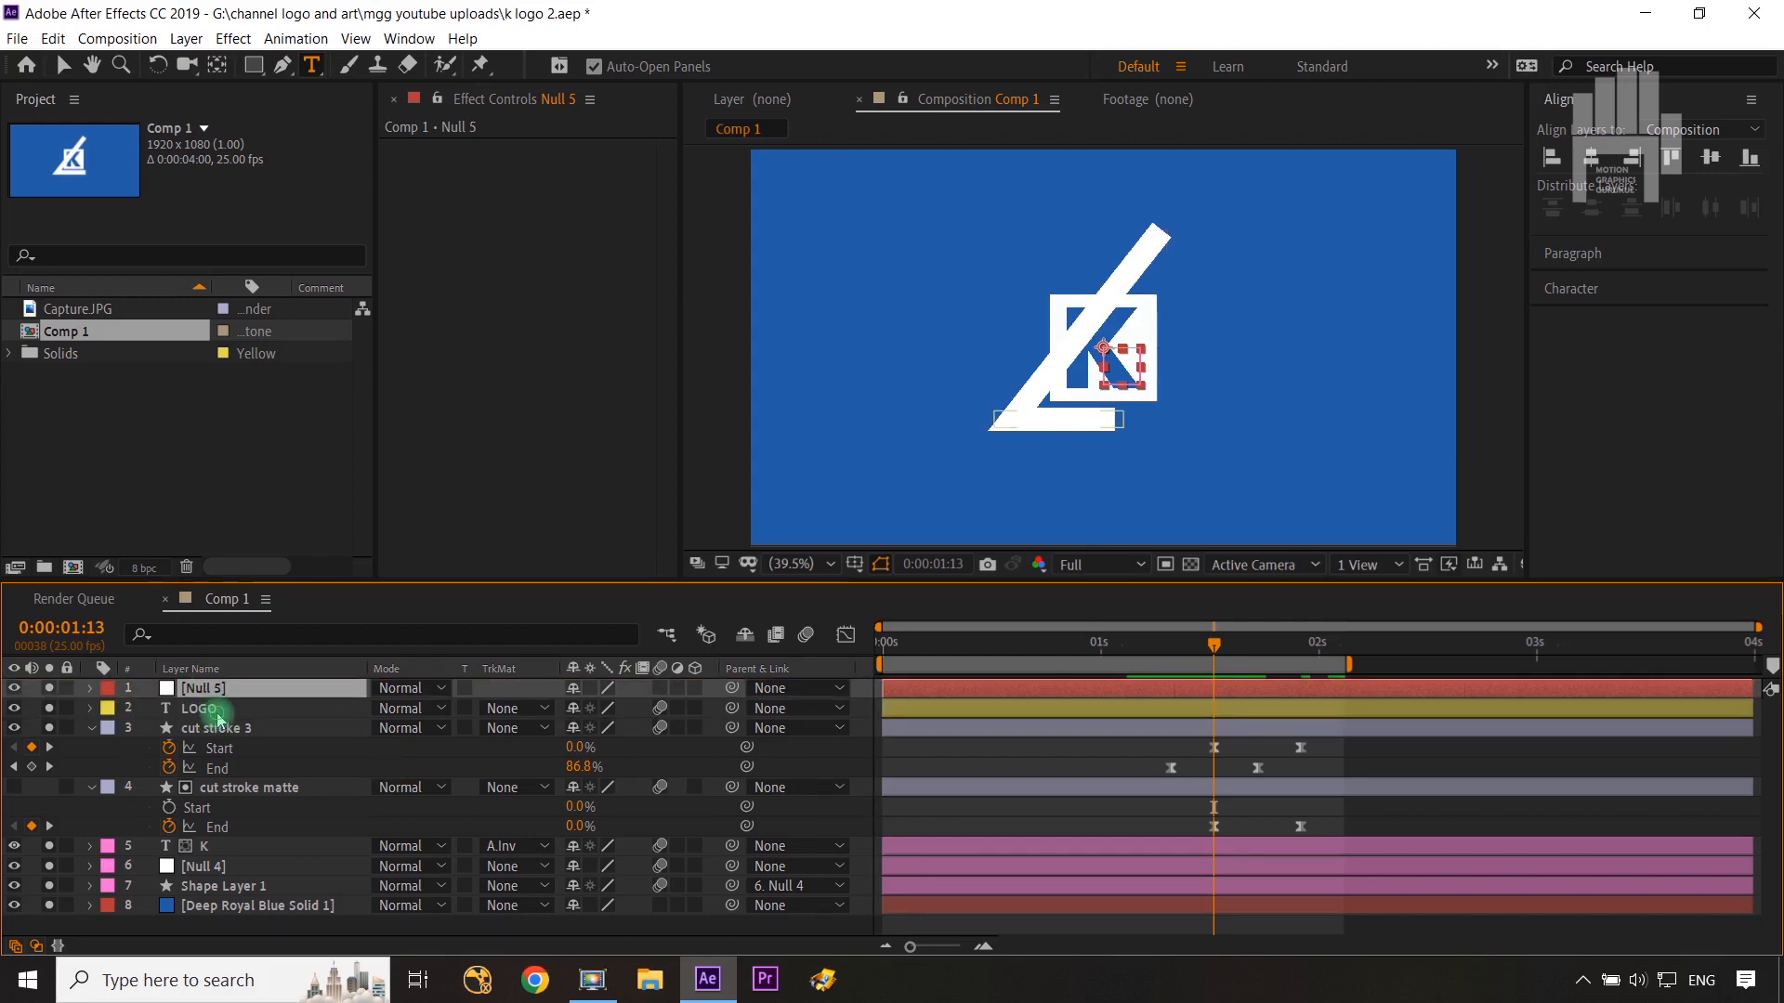
Step: Parent the LOGO, cut stroke 3, cut stroke matte, K and Null 4 layers to Null 5
click(216, 711)
ctrl+click(219, 729)
ctrl+click(220, 788)
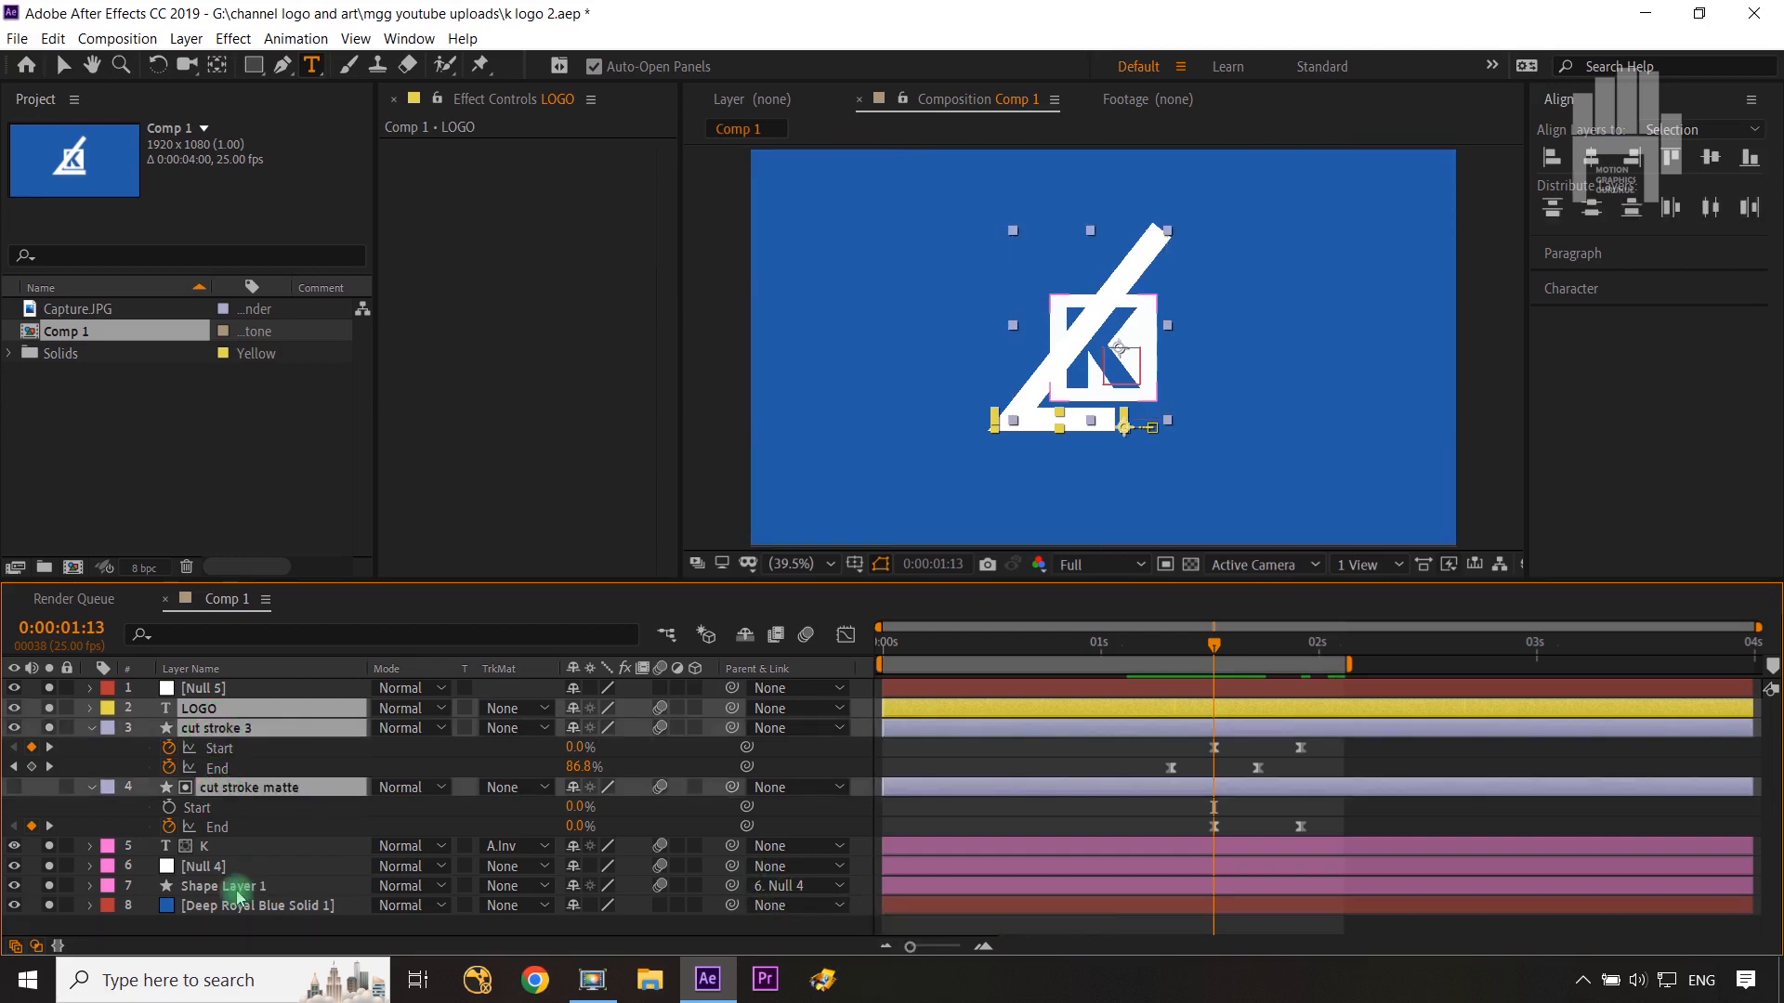
ctrl+click(246, 846)
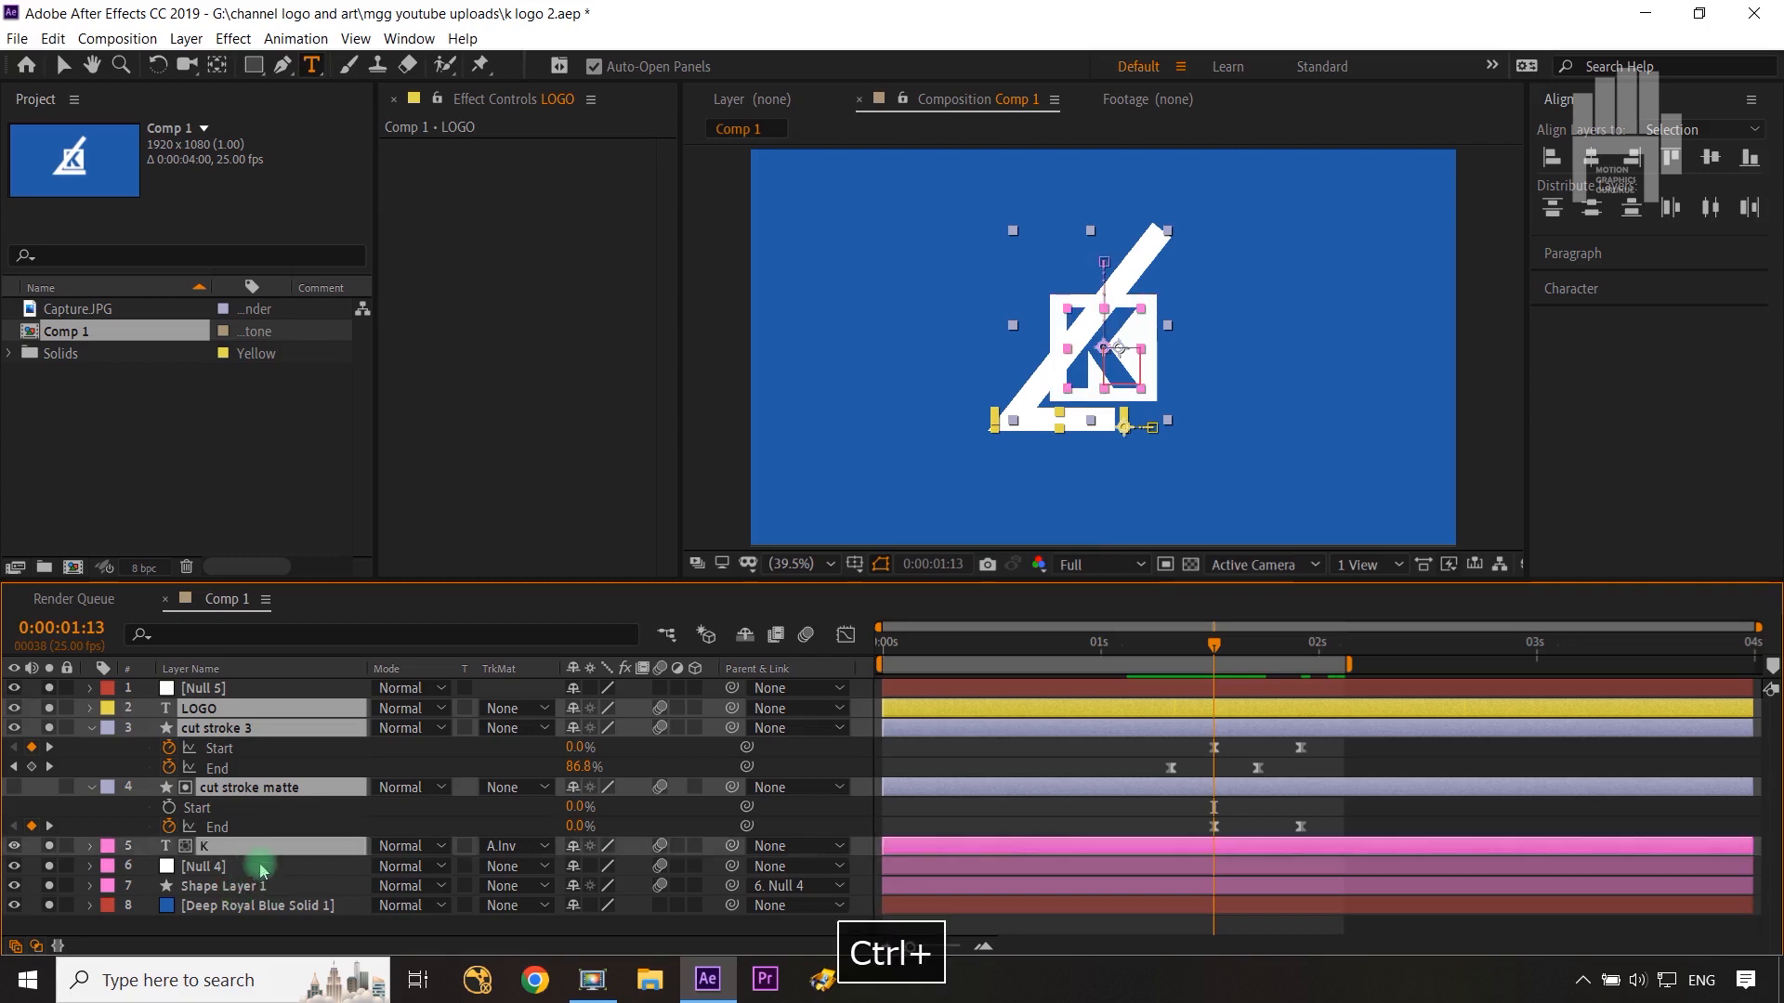
ctrl+click(249, 866)
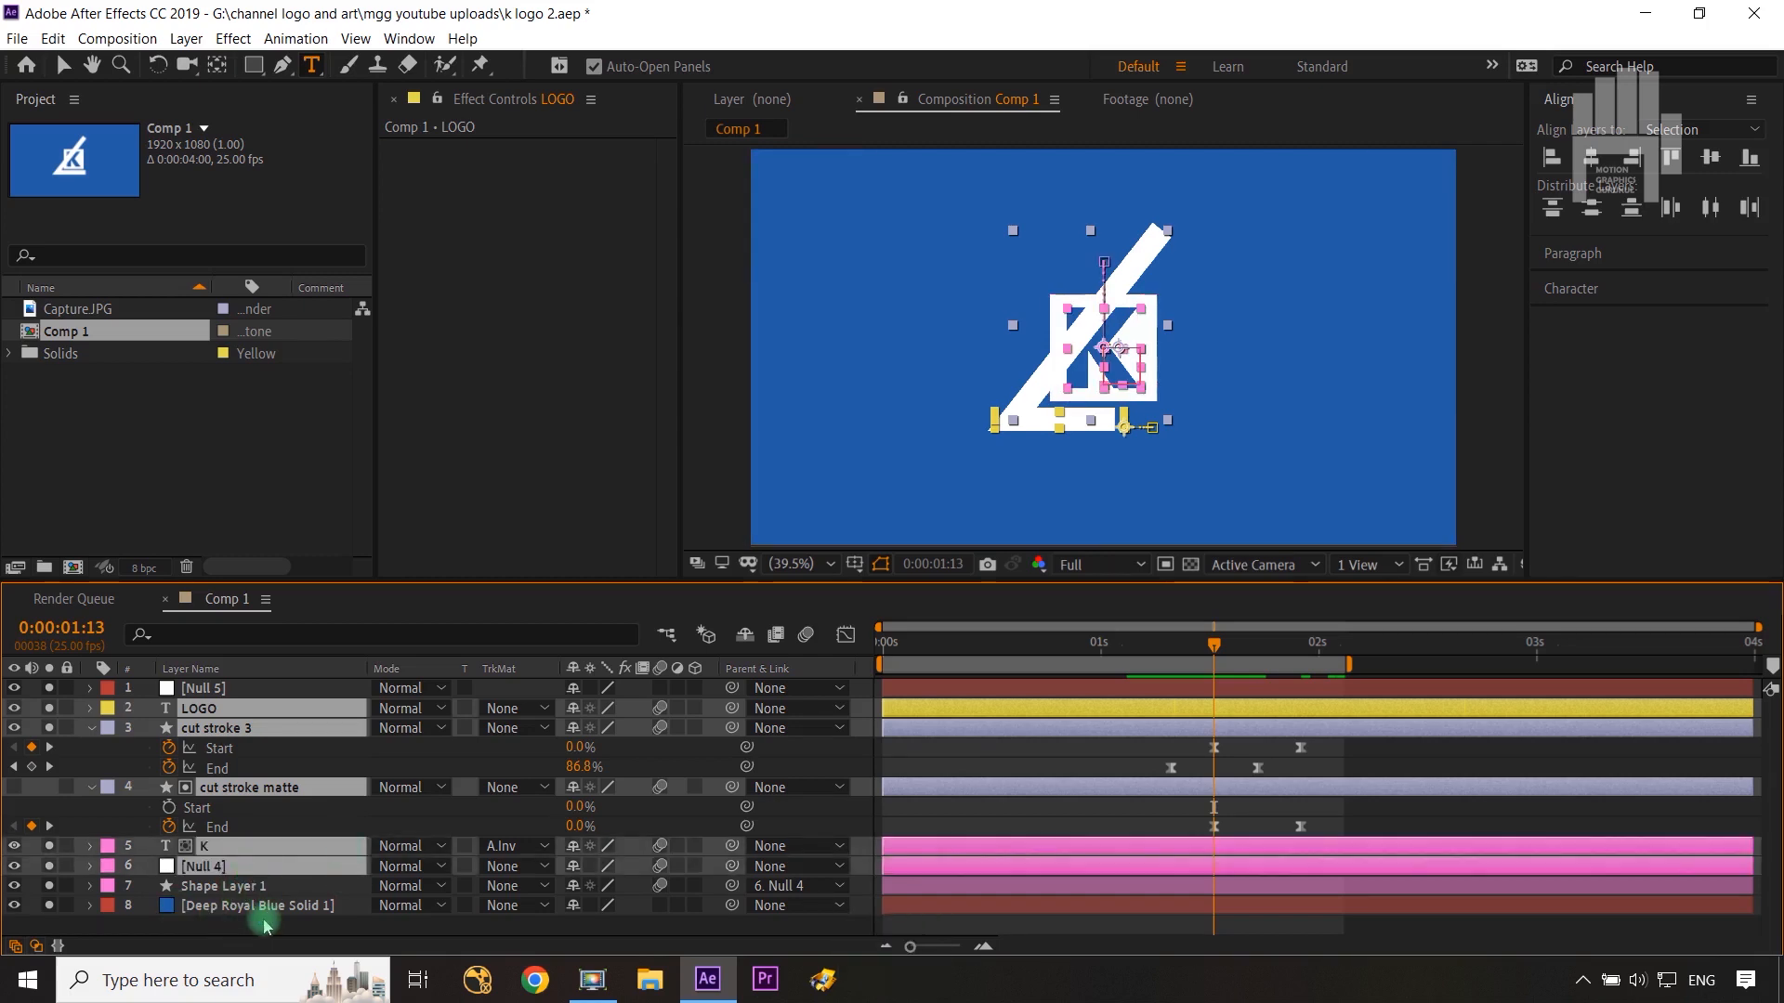
mouse_move(736, 783)
mouse_down()
mouse_move(745, 712)
mouse_move(288, 699)
mouse_up()
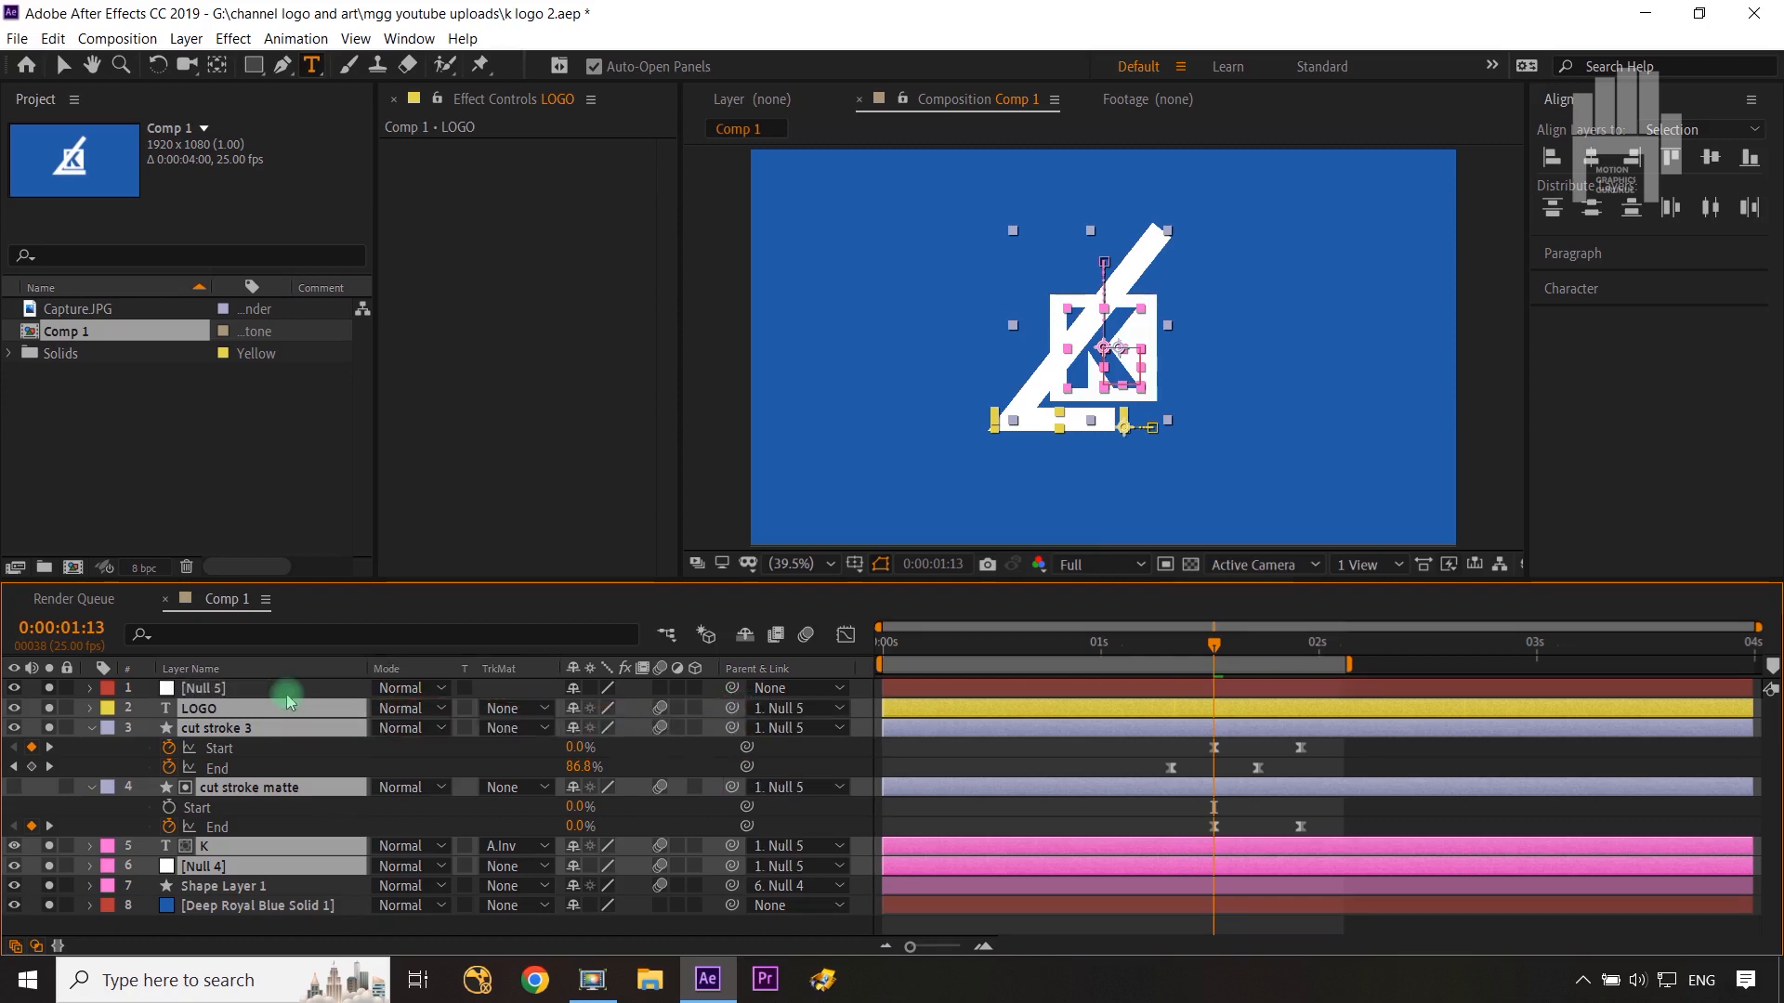
Step: Set a Scale keyframe of 129% on Null 5 at 0:00:02:04
click(288, 699)
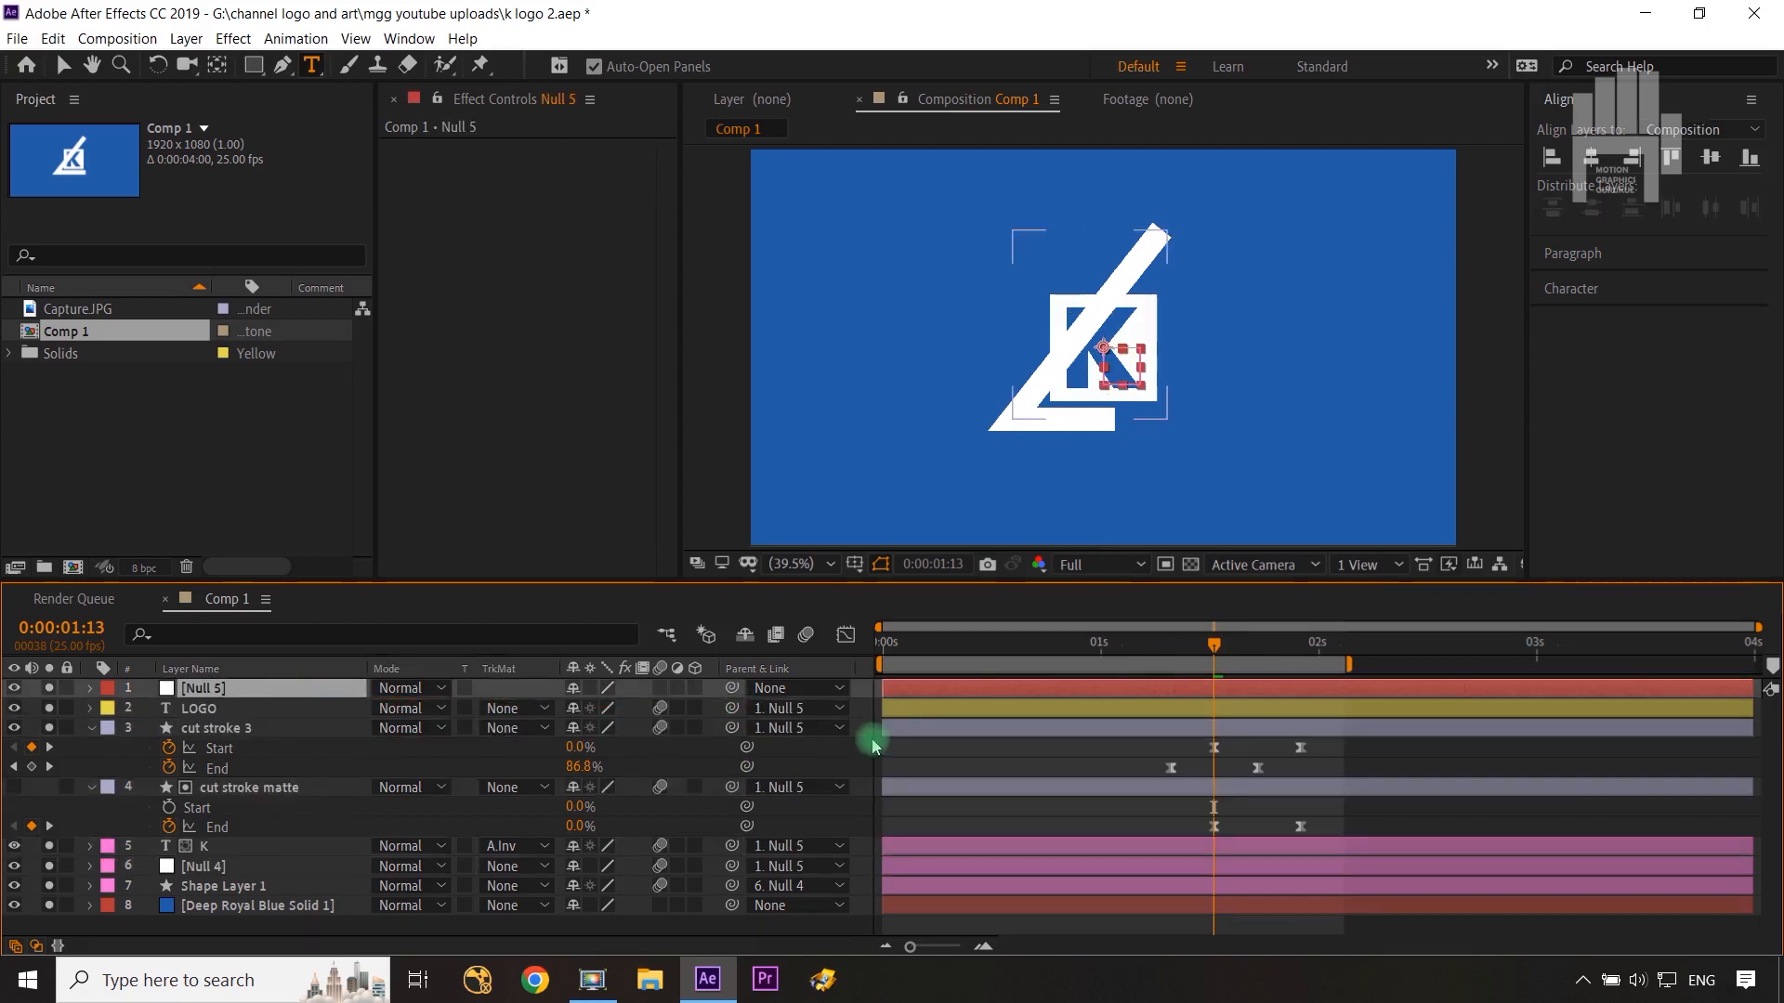
key(s)
key(ctrl+Left)
key(ctrl+Left)
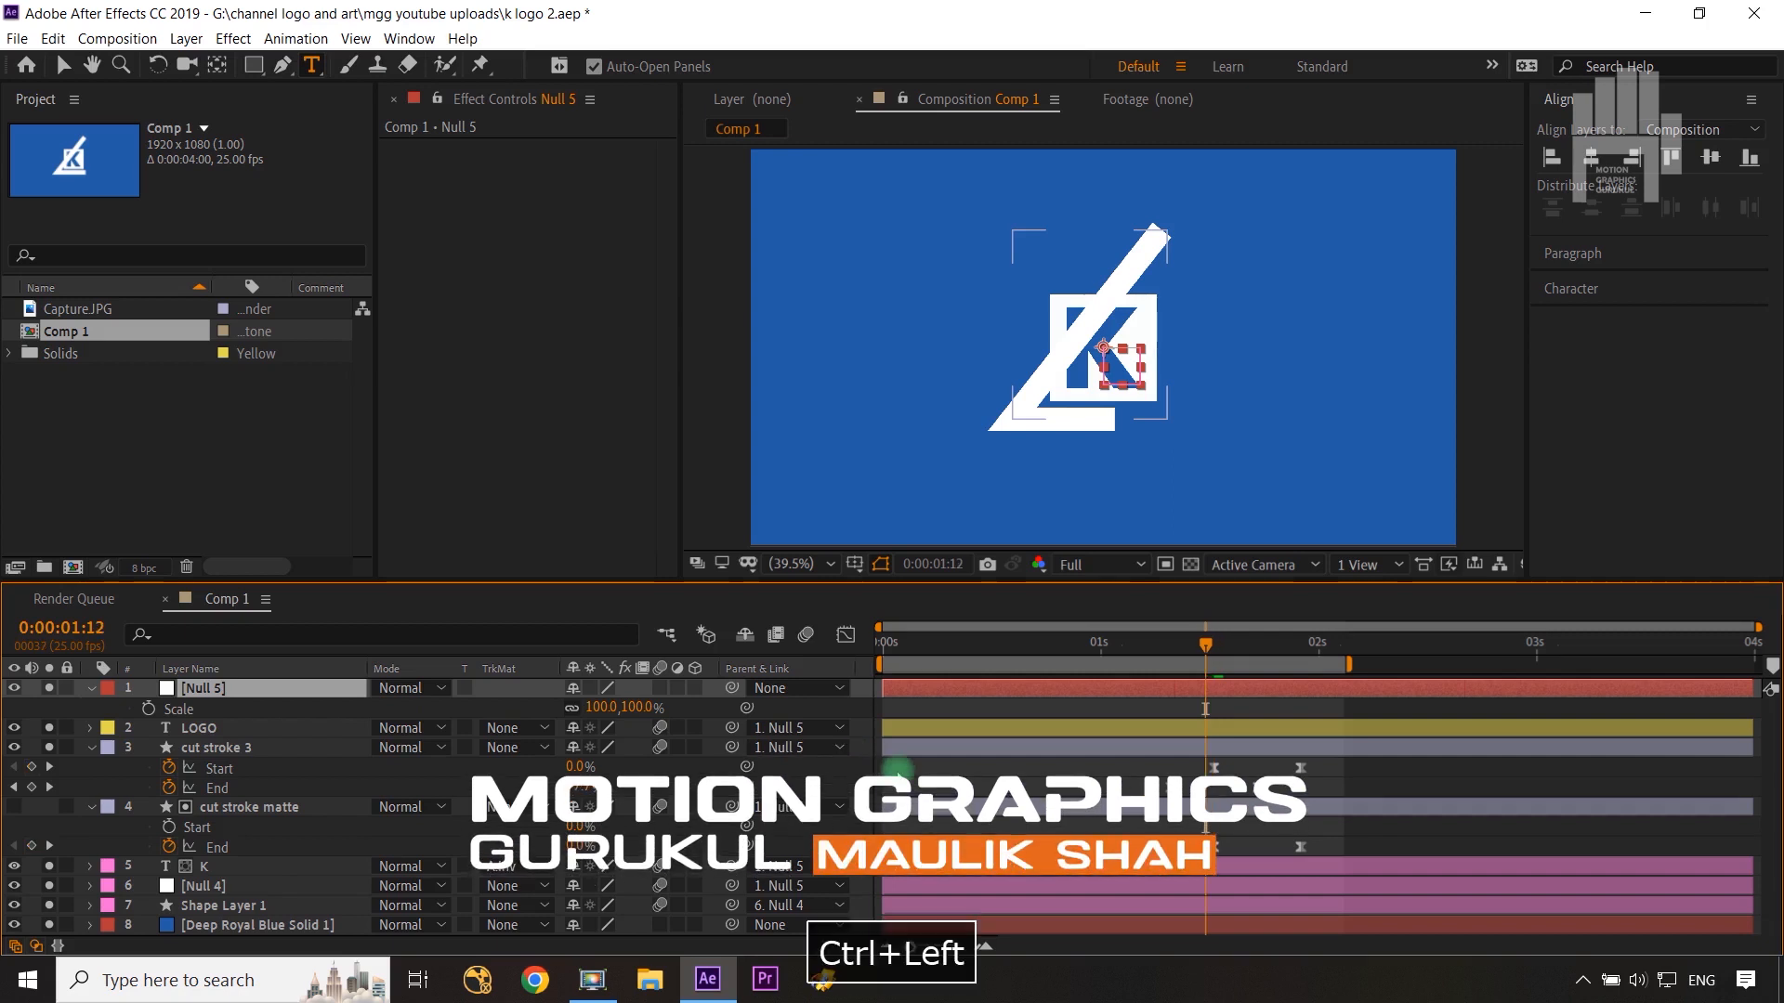
key(ctrl+Left)
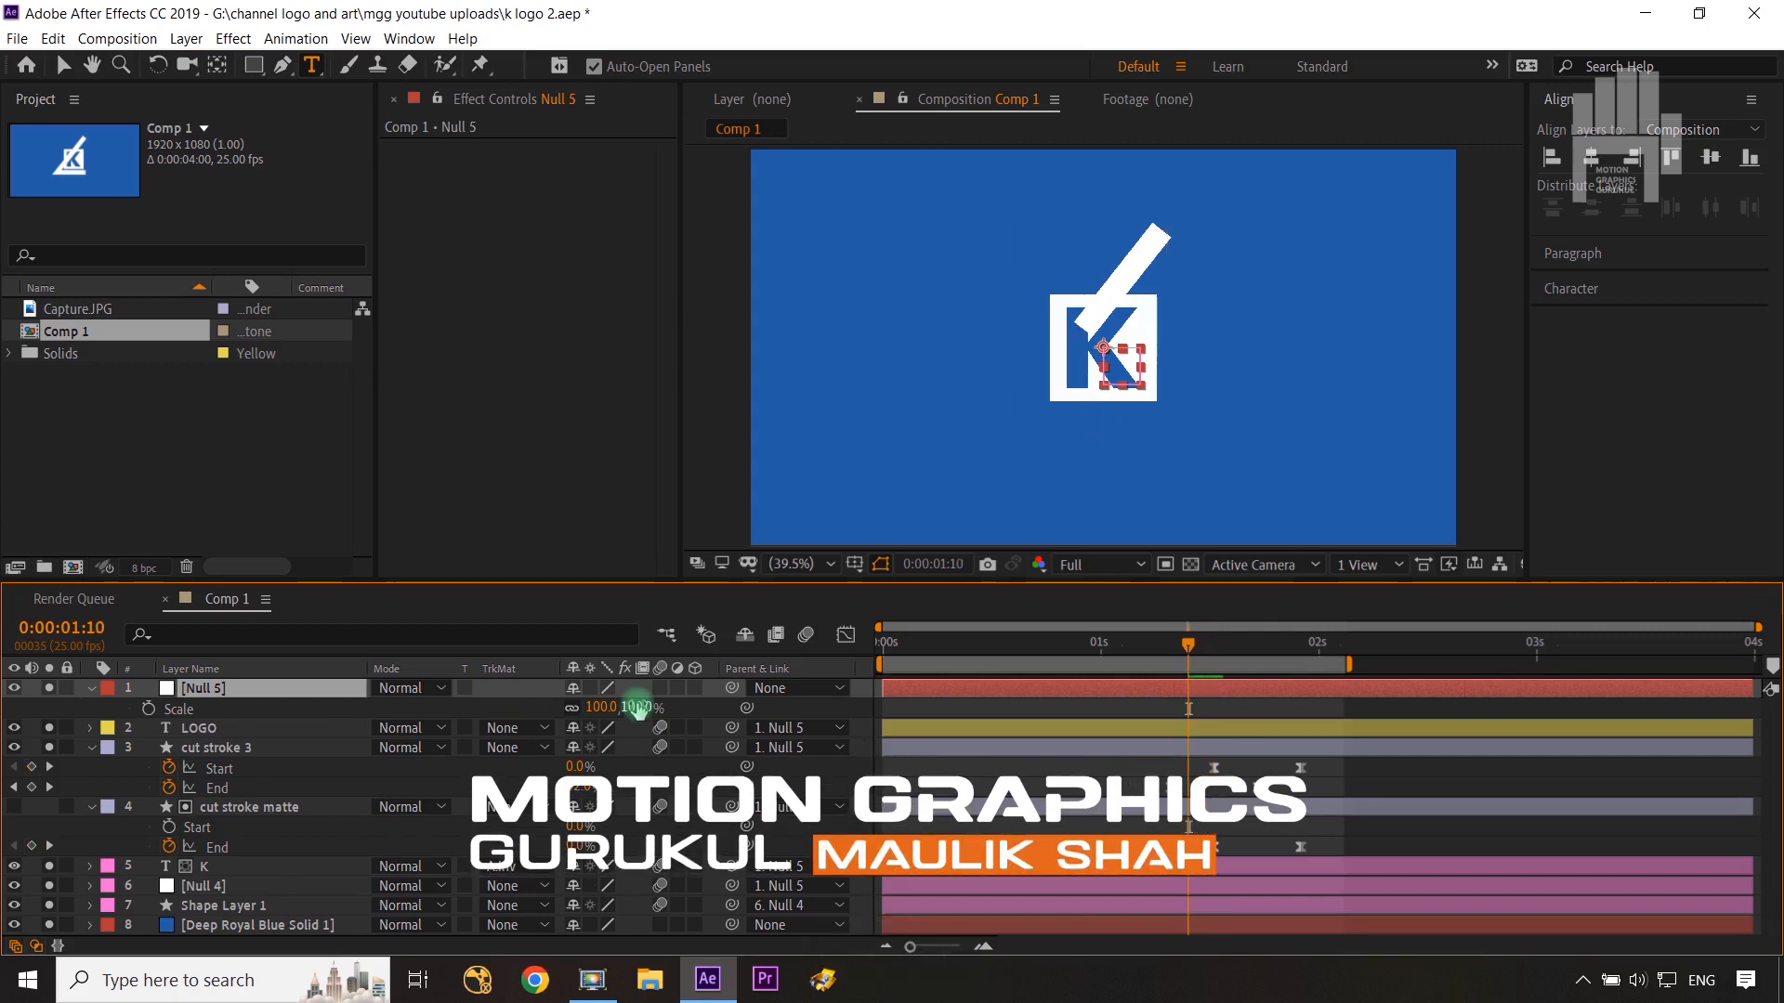
drag(627, 711, 599, 708)
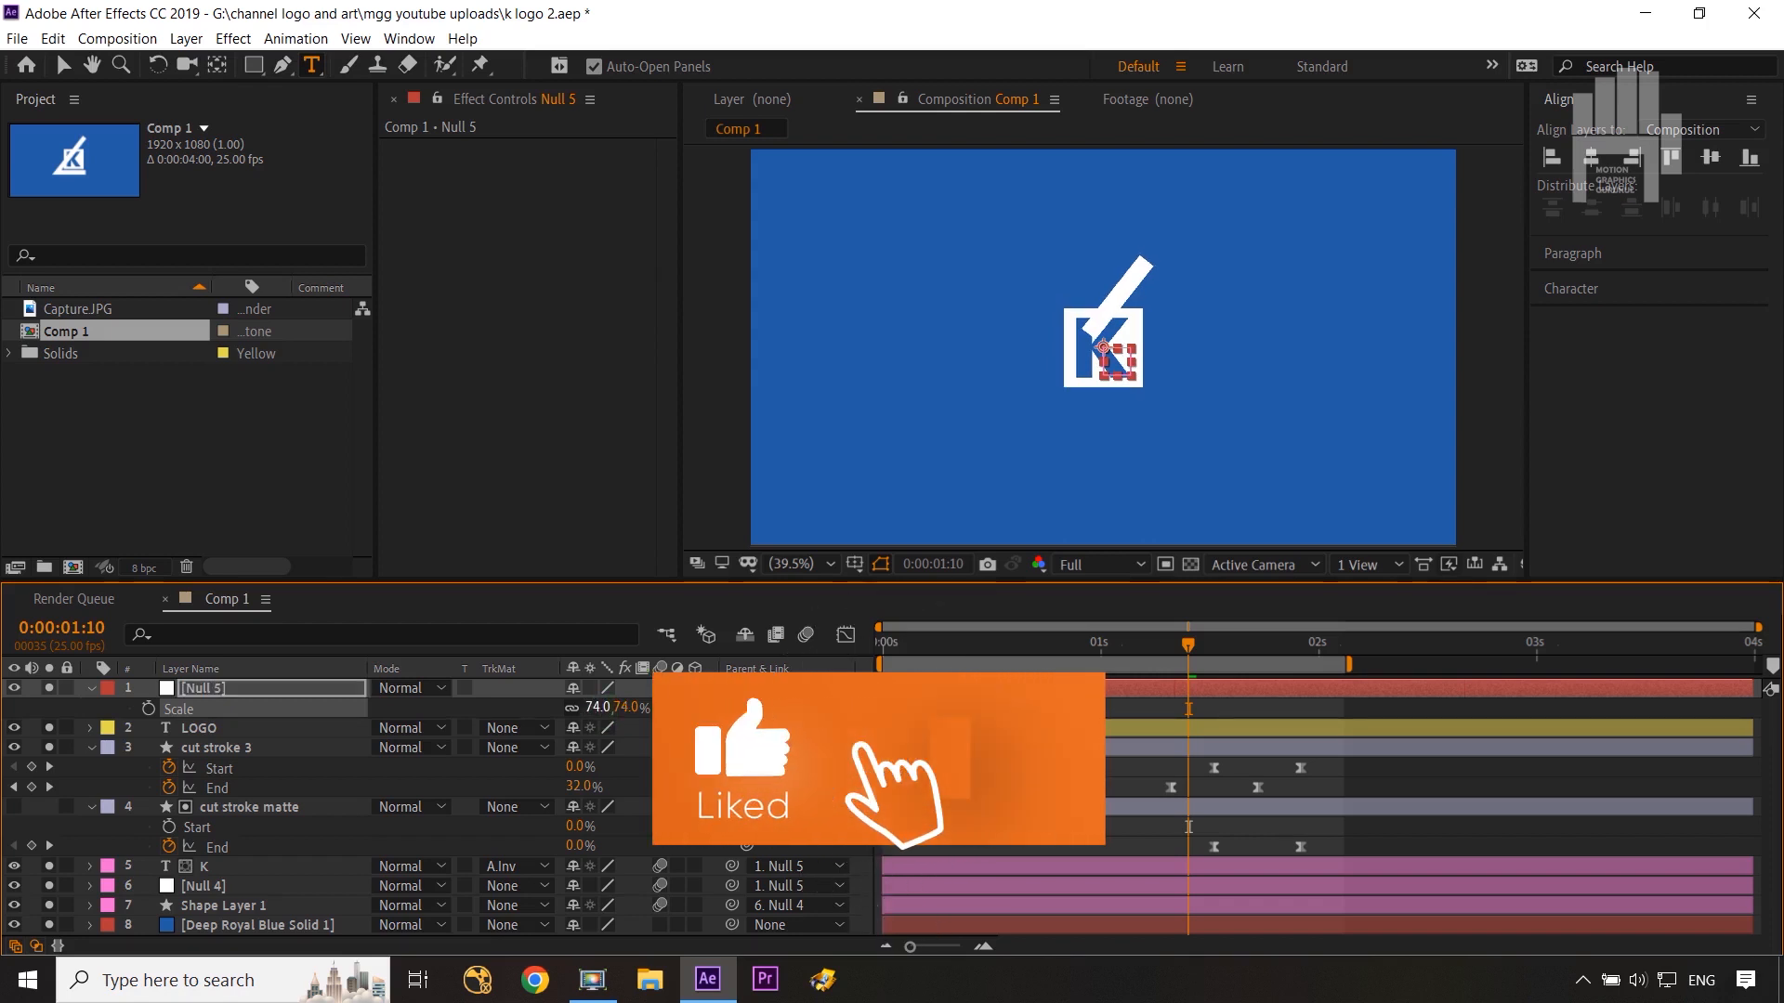
key(shift+Page_Down)
key(shift+Page_Down)
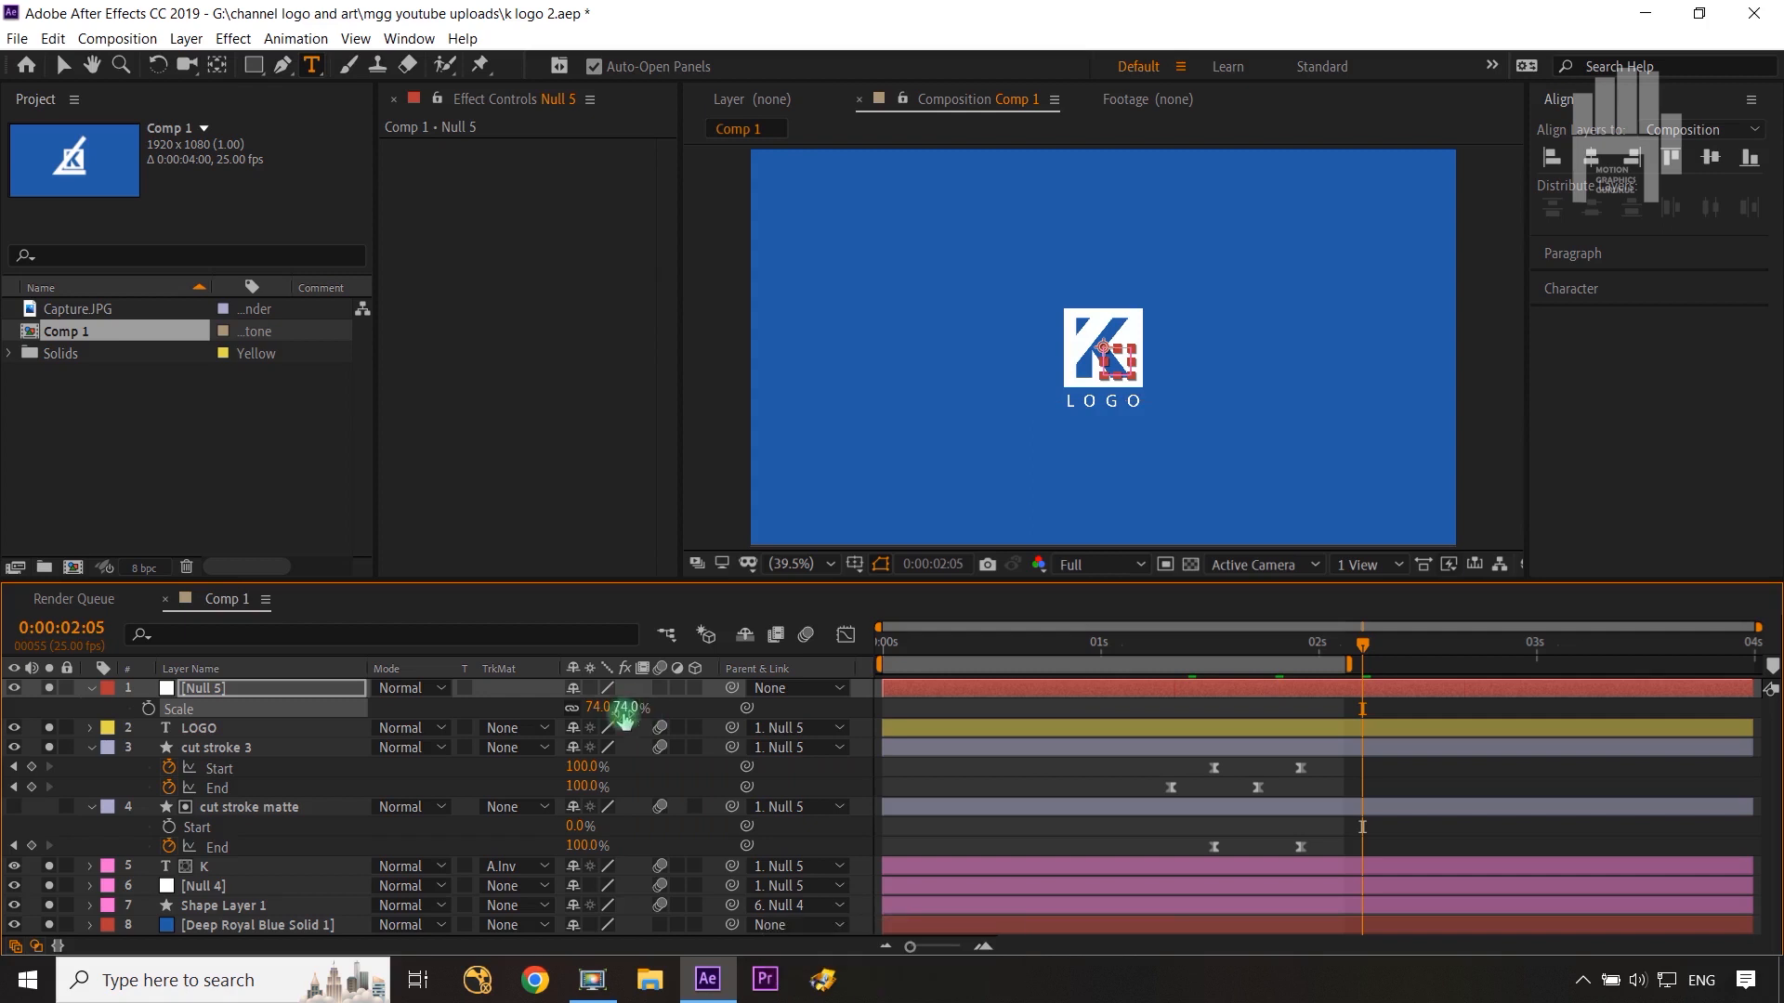
drag(623, 708, 691, 710)
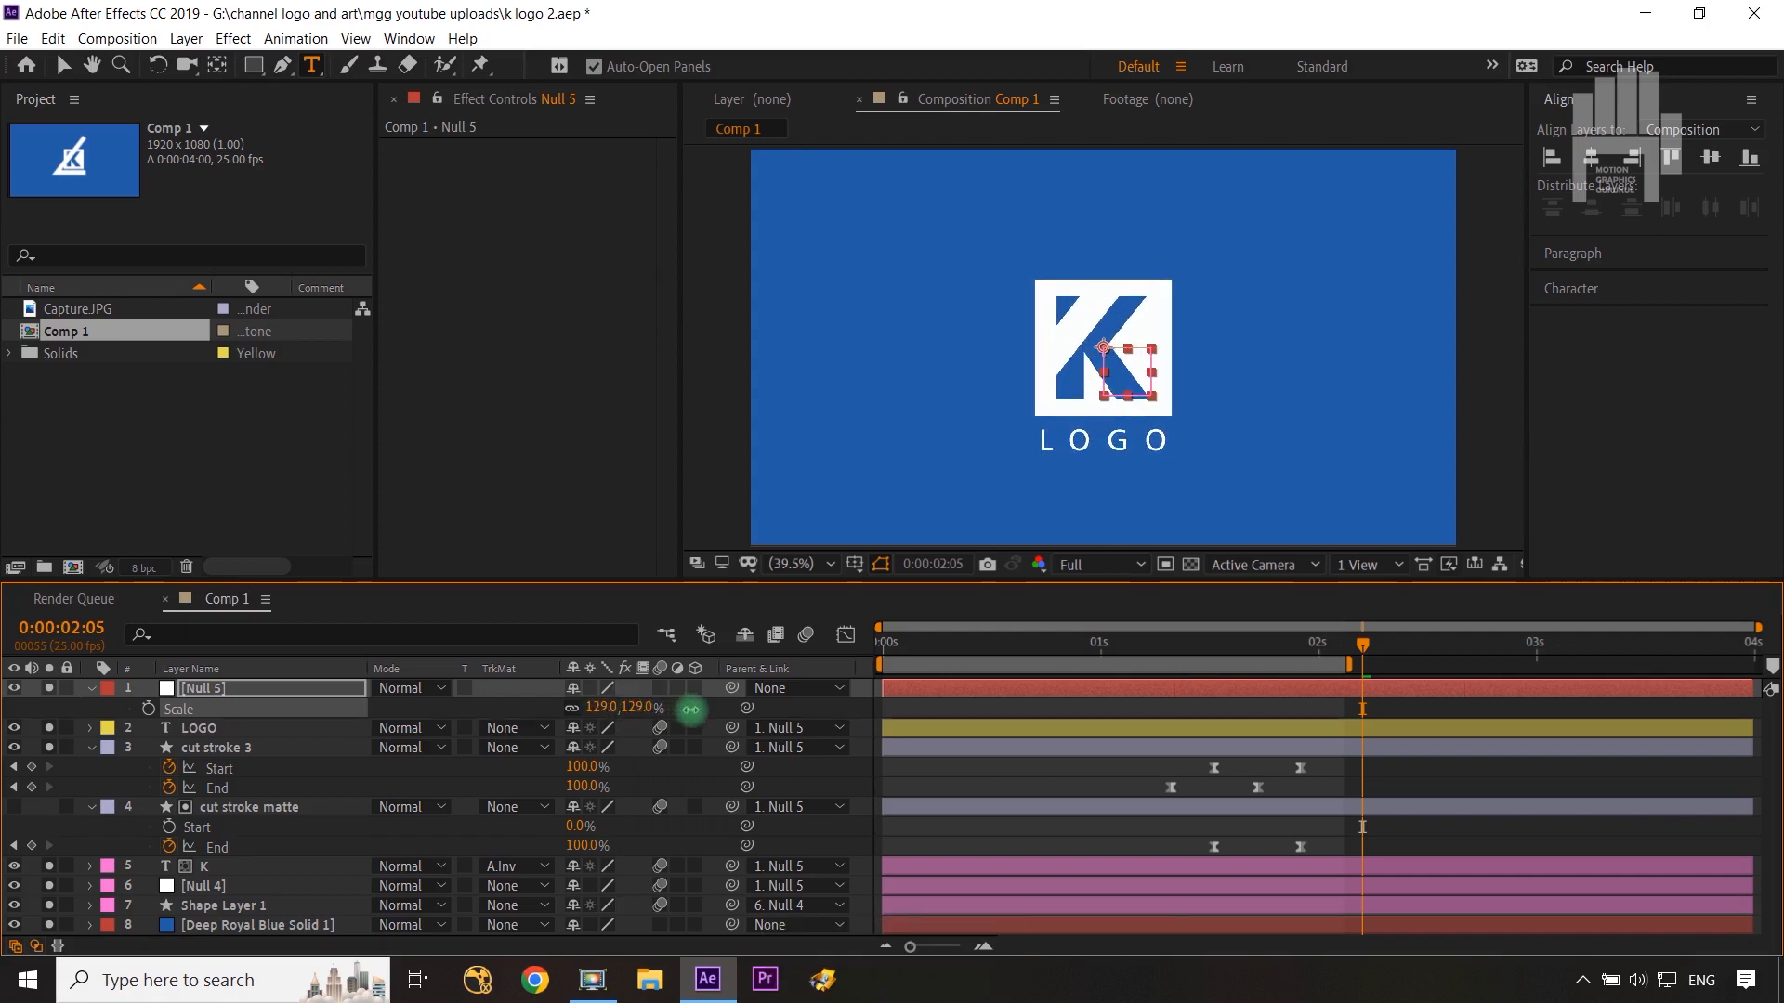
click(150, 726)
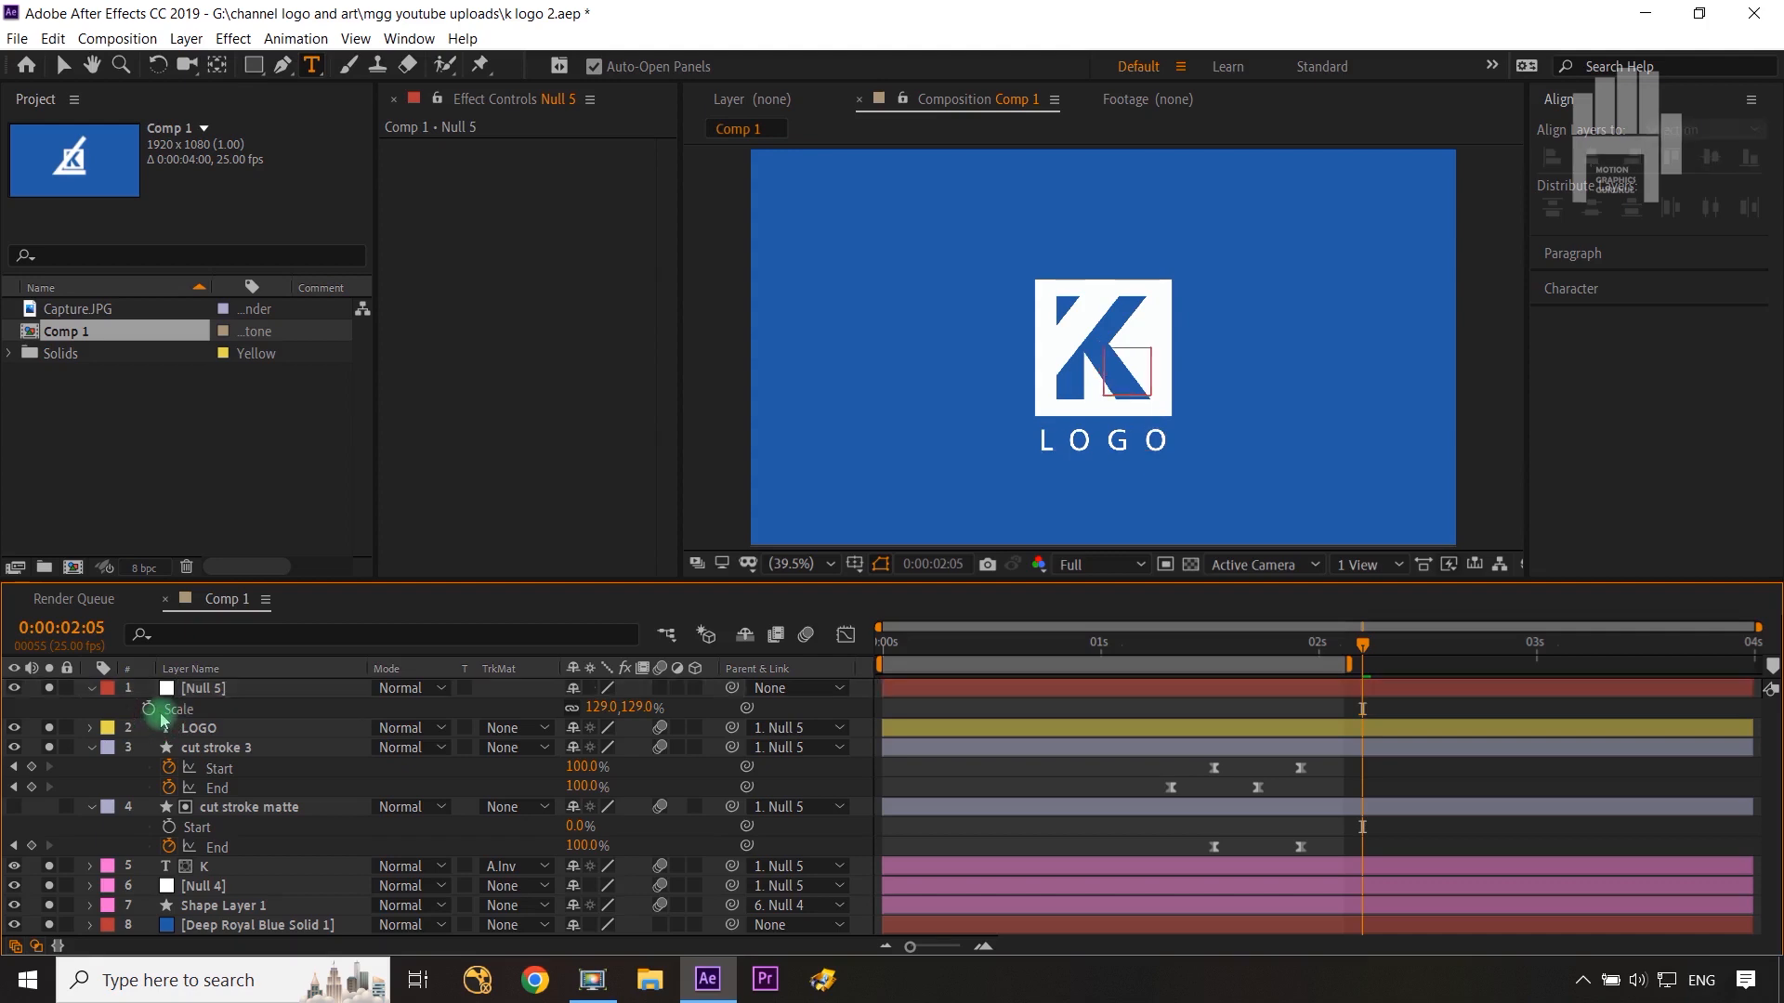
click(149, 709)
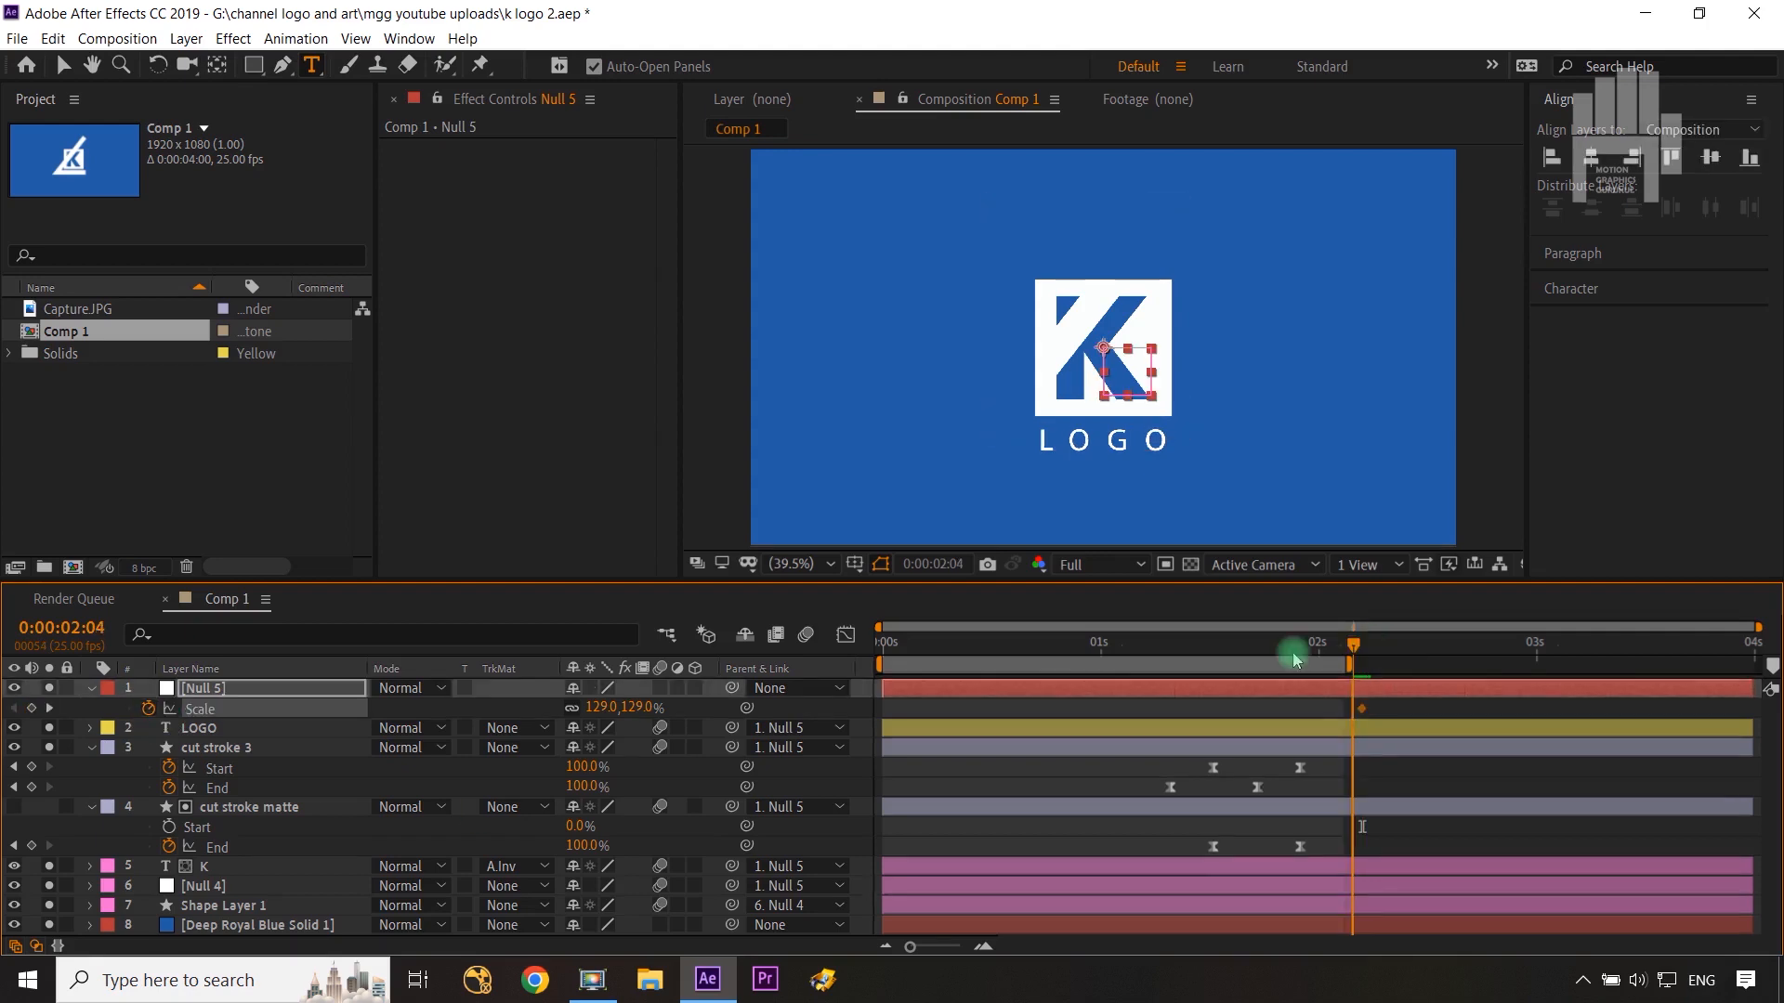
Step: Go back to 0:00:01:10 and keyframe Null 5's Scale at 78%
drag(1294, 649, 1226, 661)
key(ctrl+Left)
key(ctrl+Left)
key(ctrl+Left)
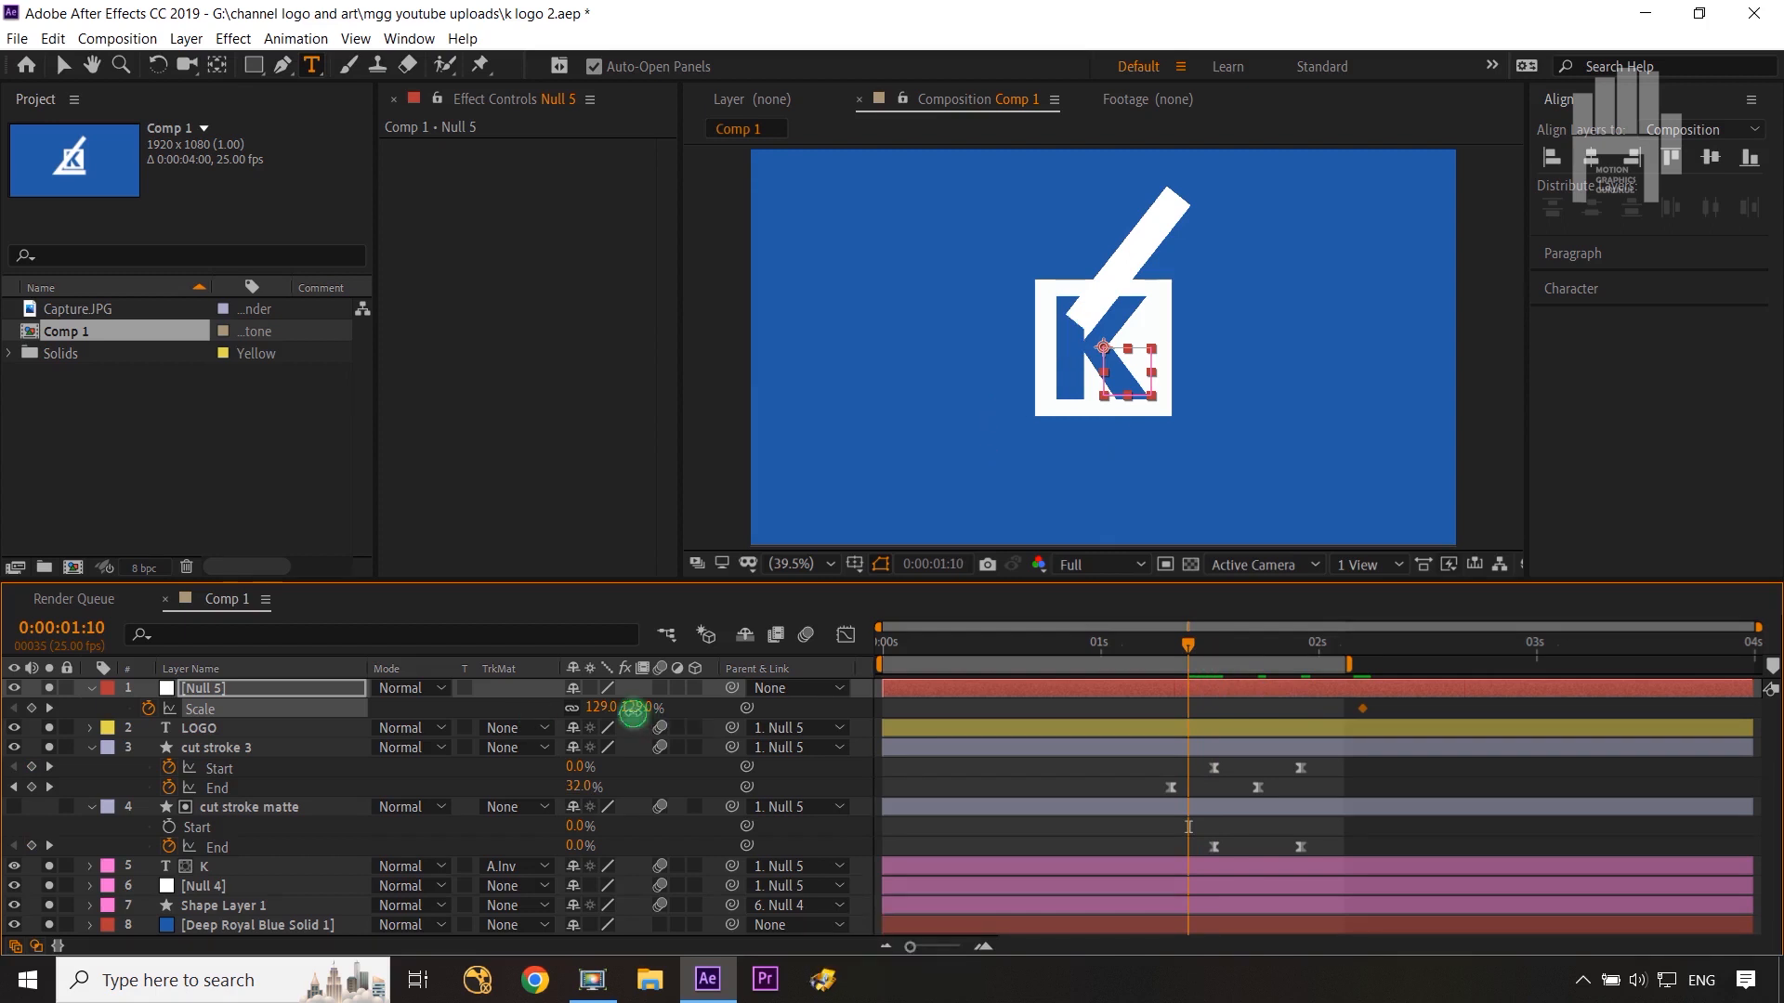
drag(633, 712, 585, 711)
Step: Apply Easy Ease to both Scale keyframes and lengthen the final keyframe's ease influence in the speed graph
drag(1403, 706, 1166, 717)
key(F9)
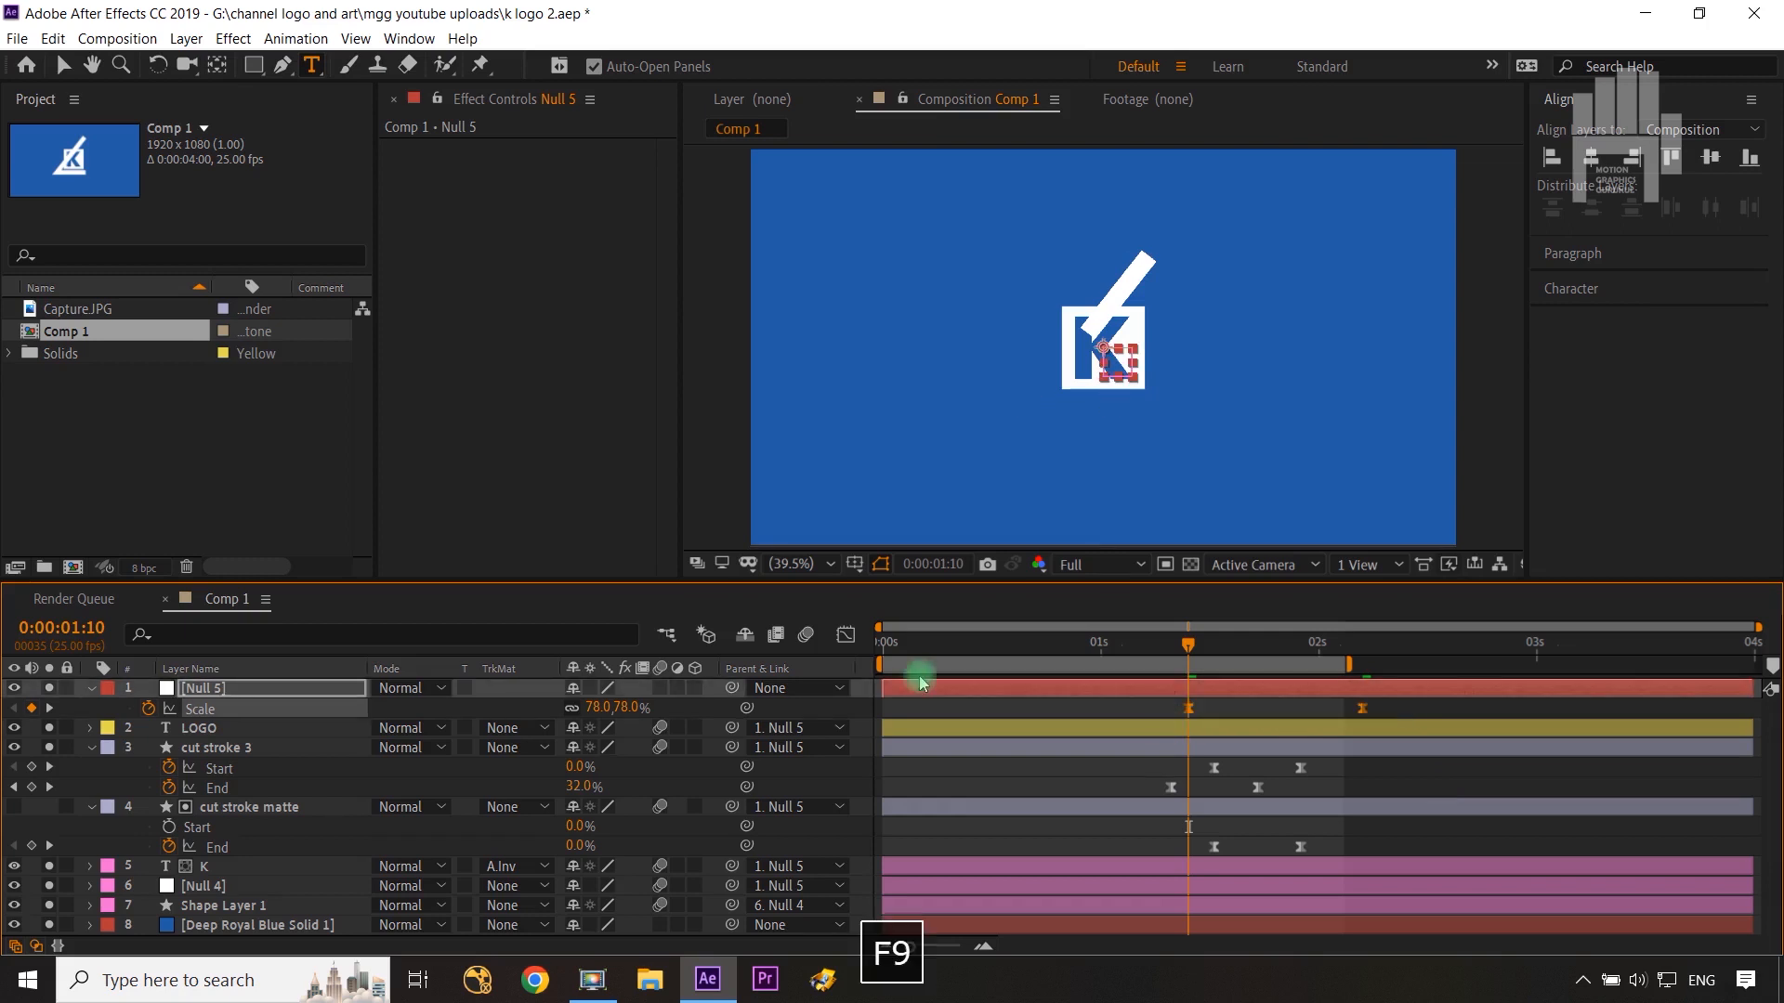
click(860, 632)
drag(1426, 824, 934, 947)
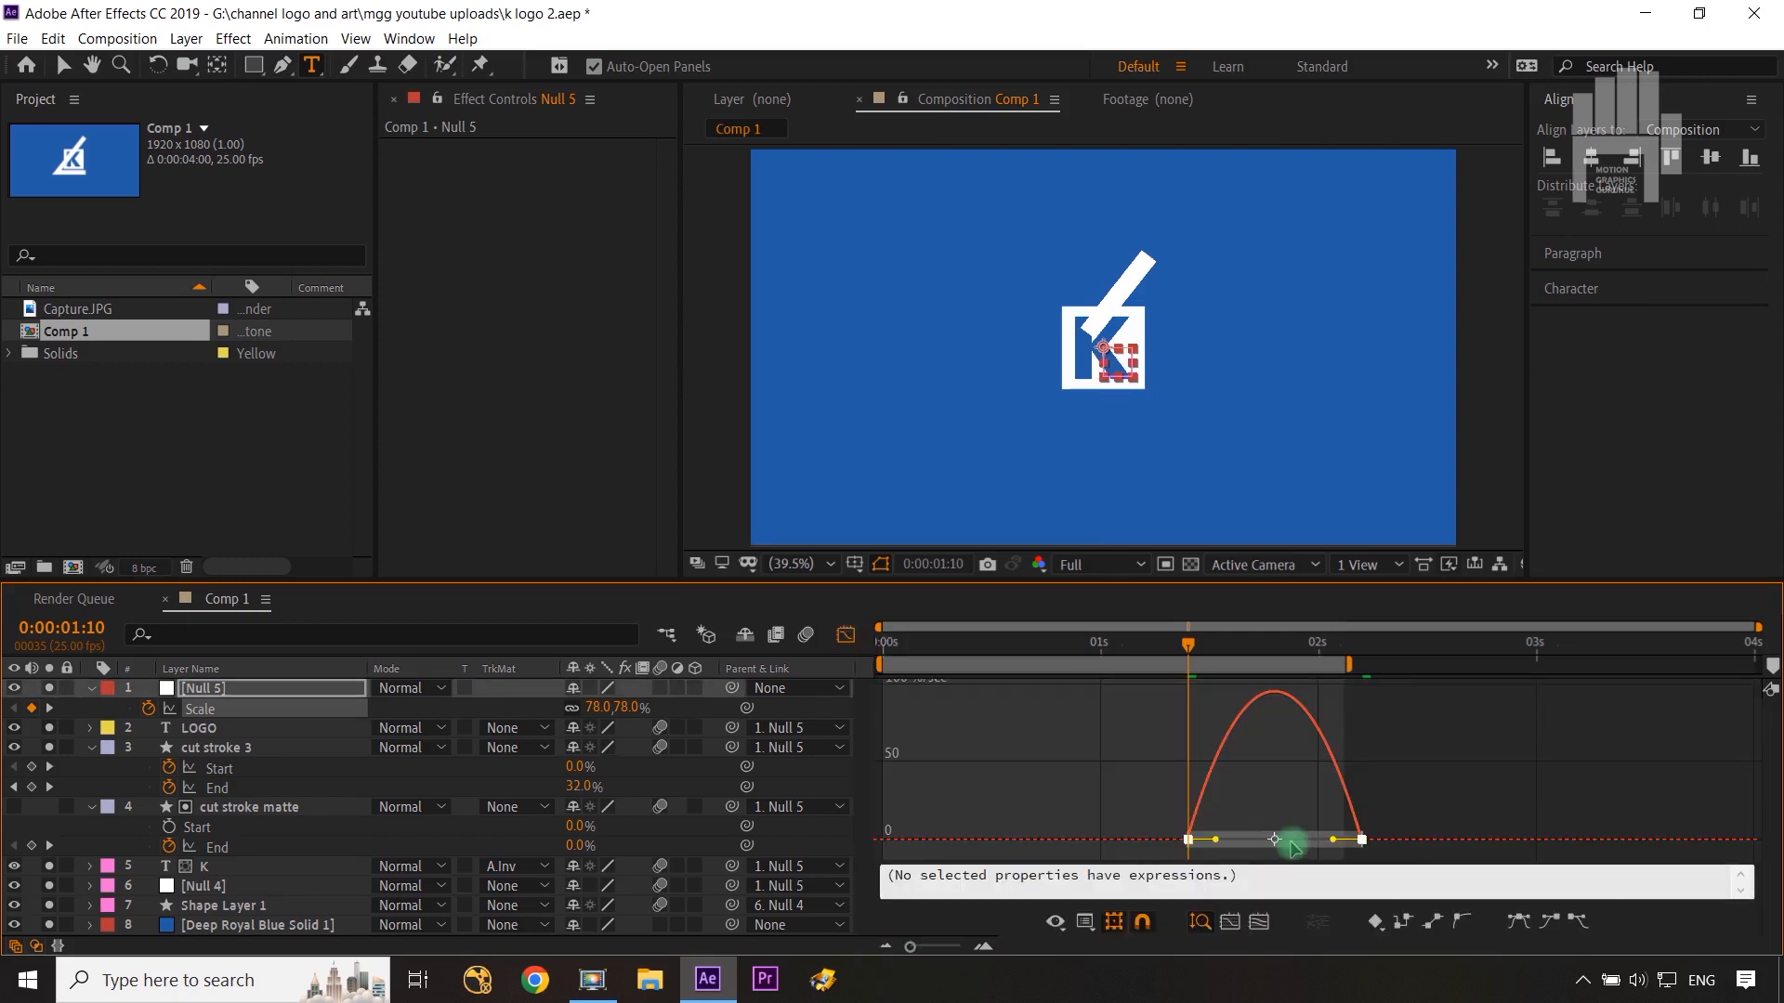
drag(1317, 837, 1272, 847)
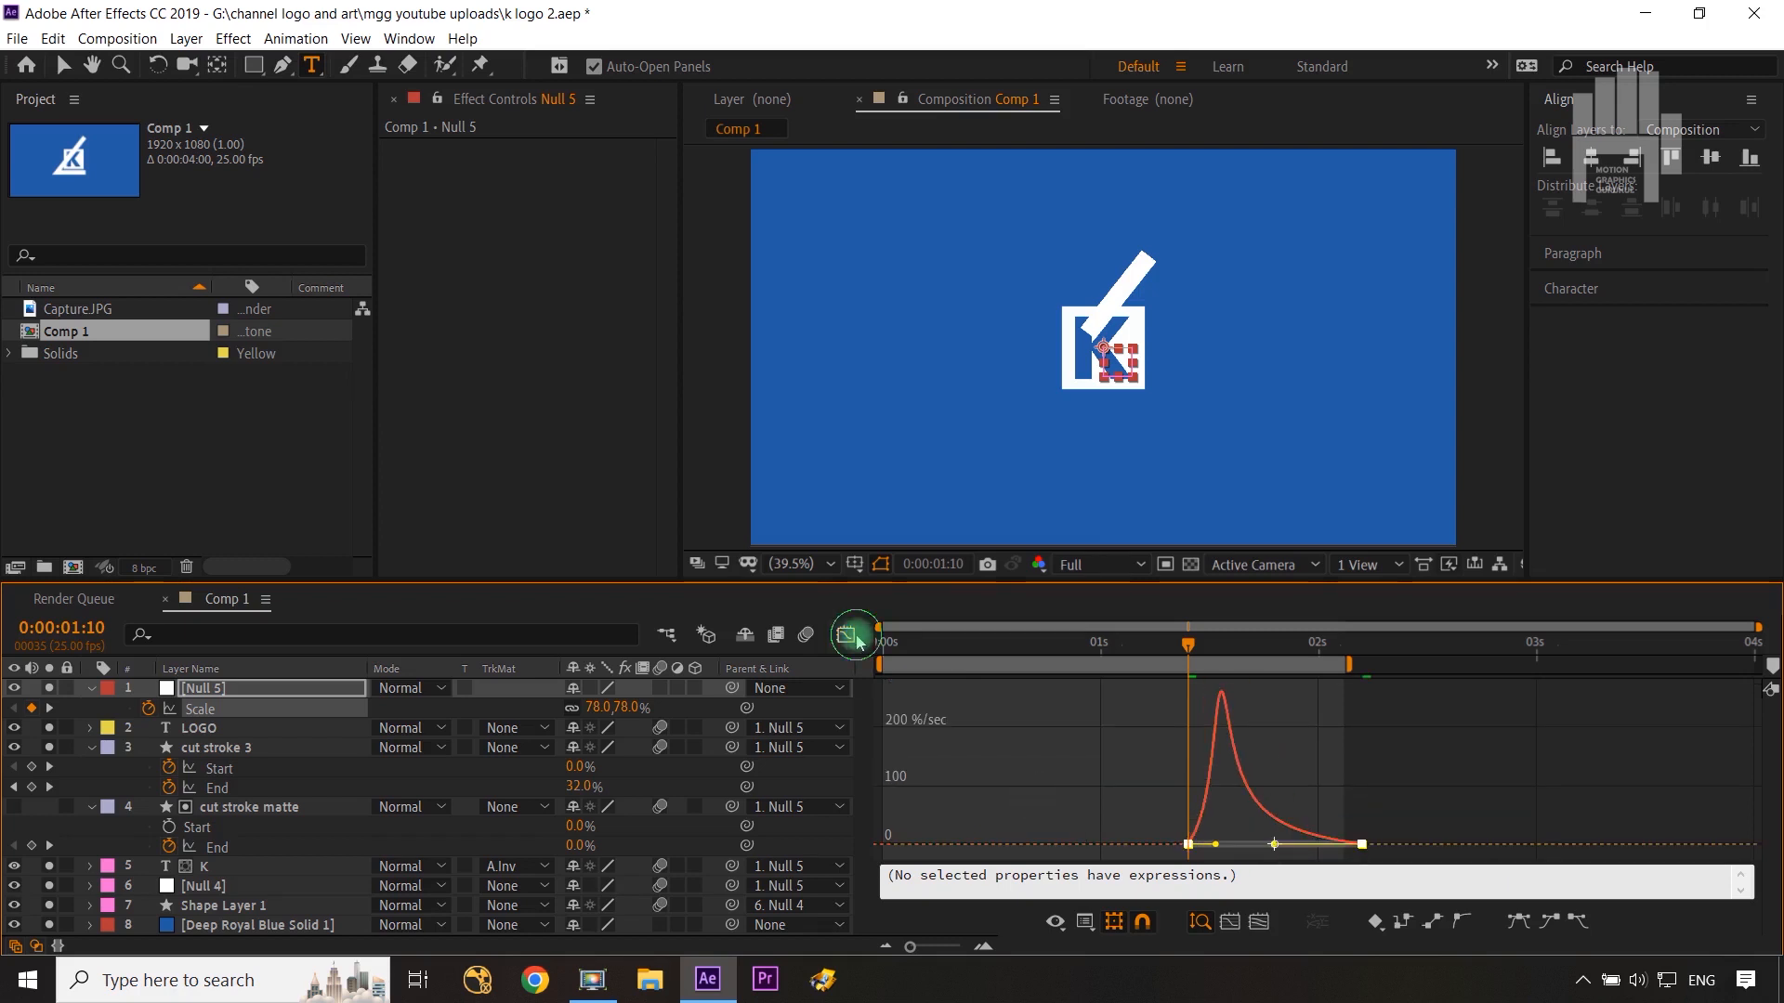
click(856, 641)
Step: Collapse the layers, return to the start and hide the Null 5 and Null 4 layers
click(91, 688)
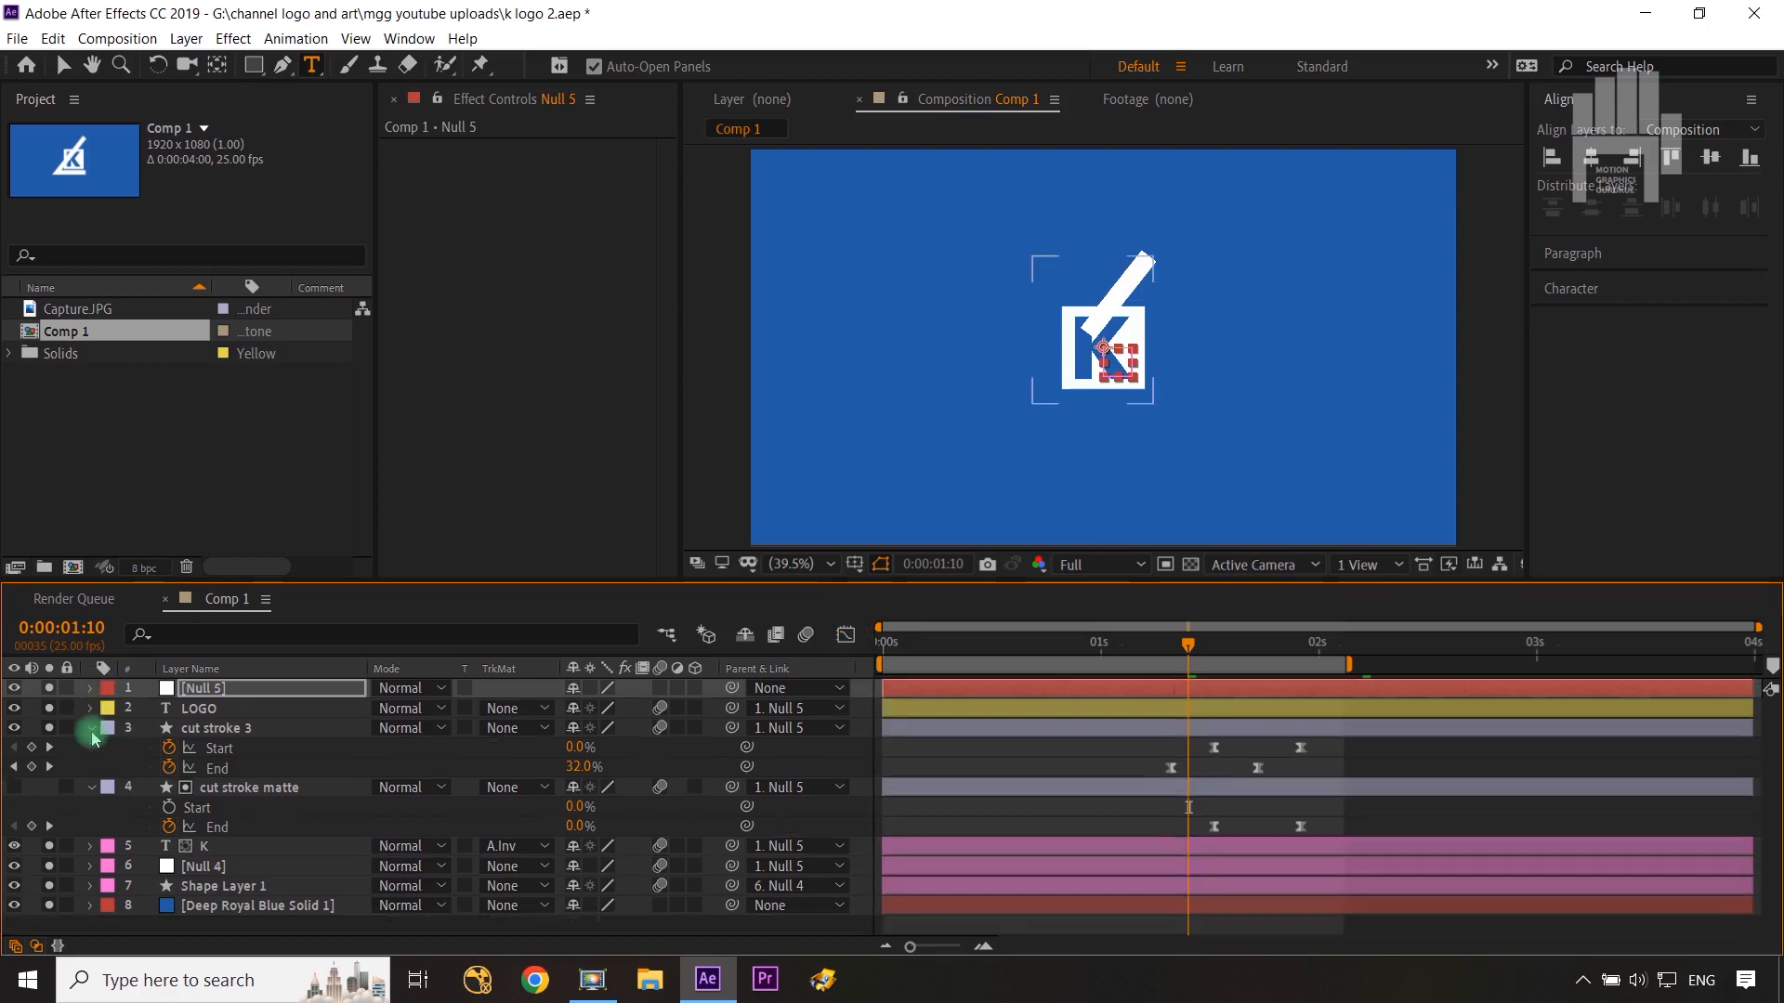
click(91, 727)
click(91, 748)
click(255, 916)
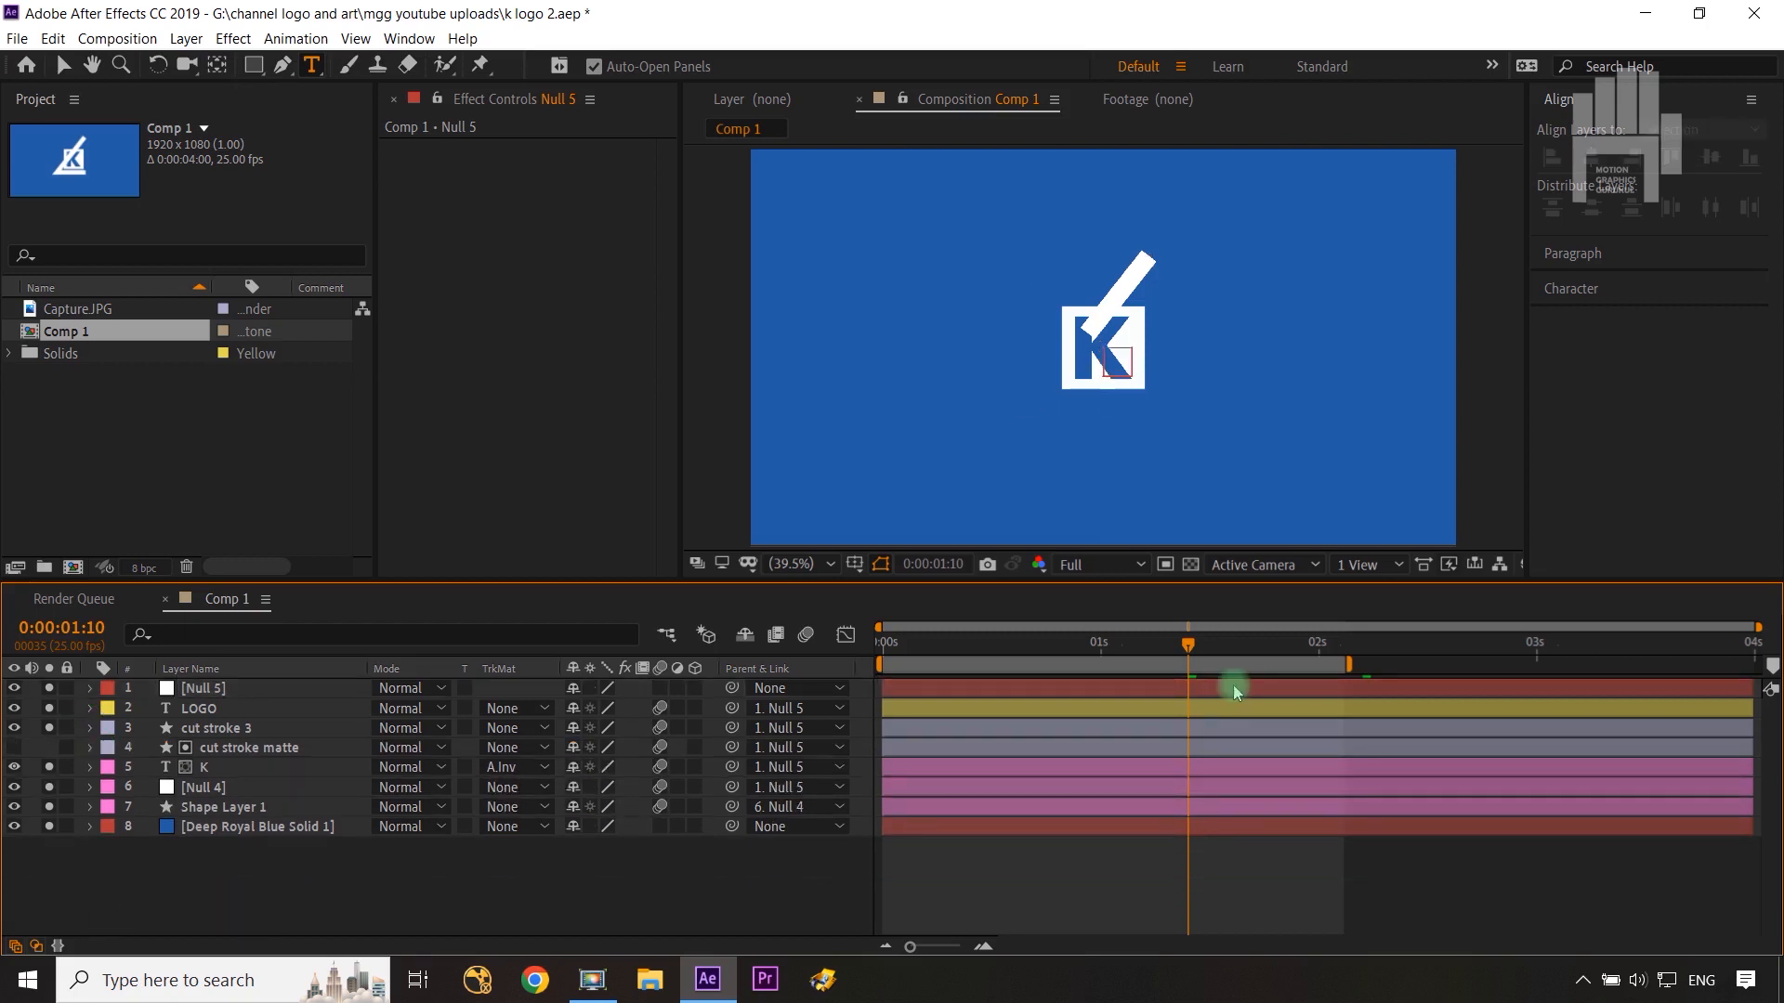
drag(1193, 643, 832, 665)
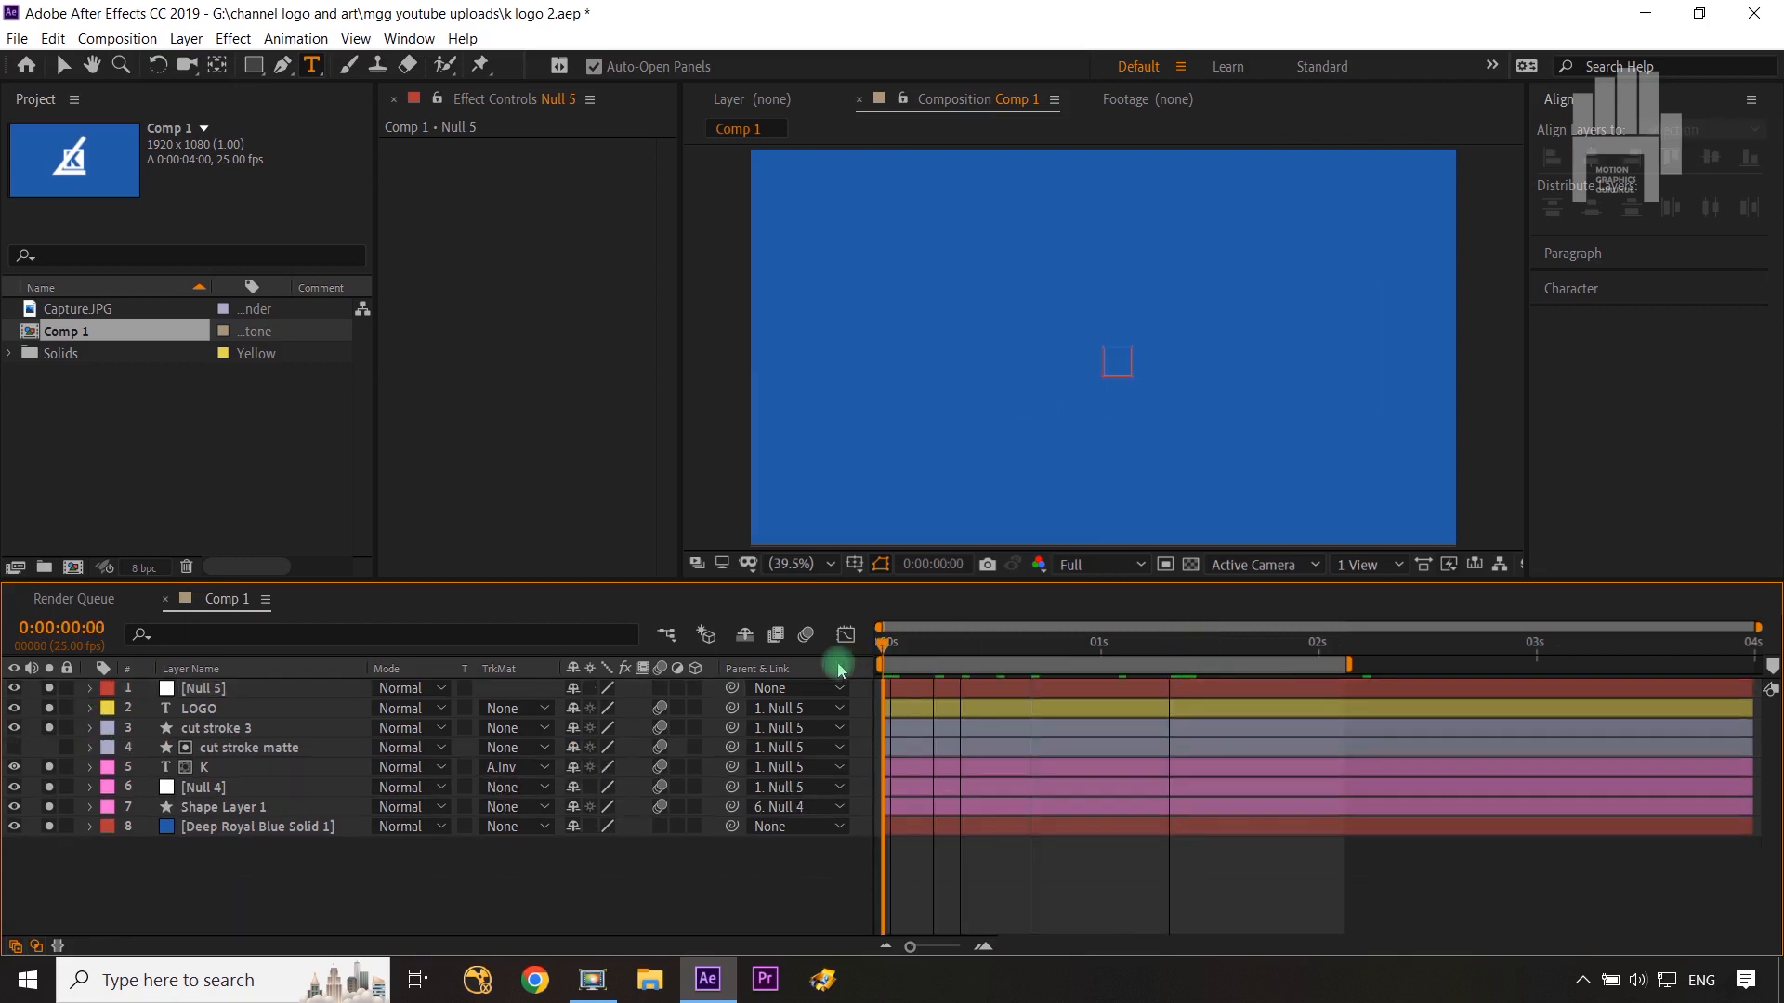
click(13, 689)
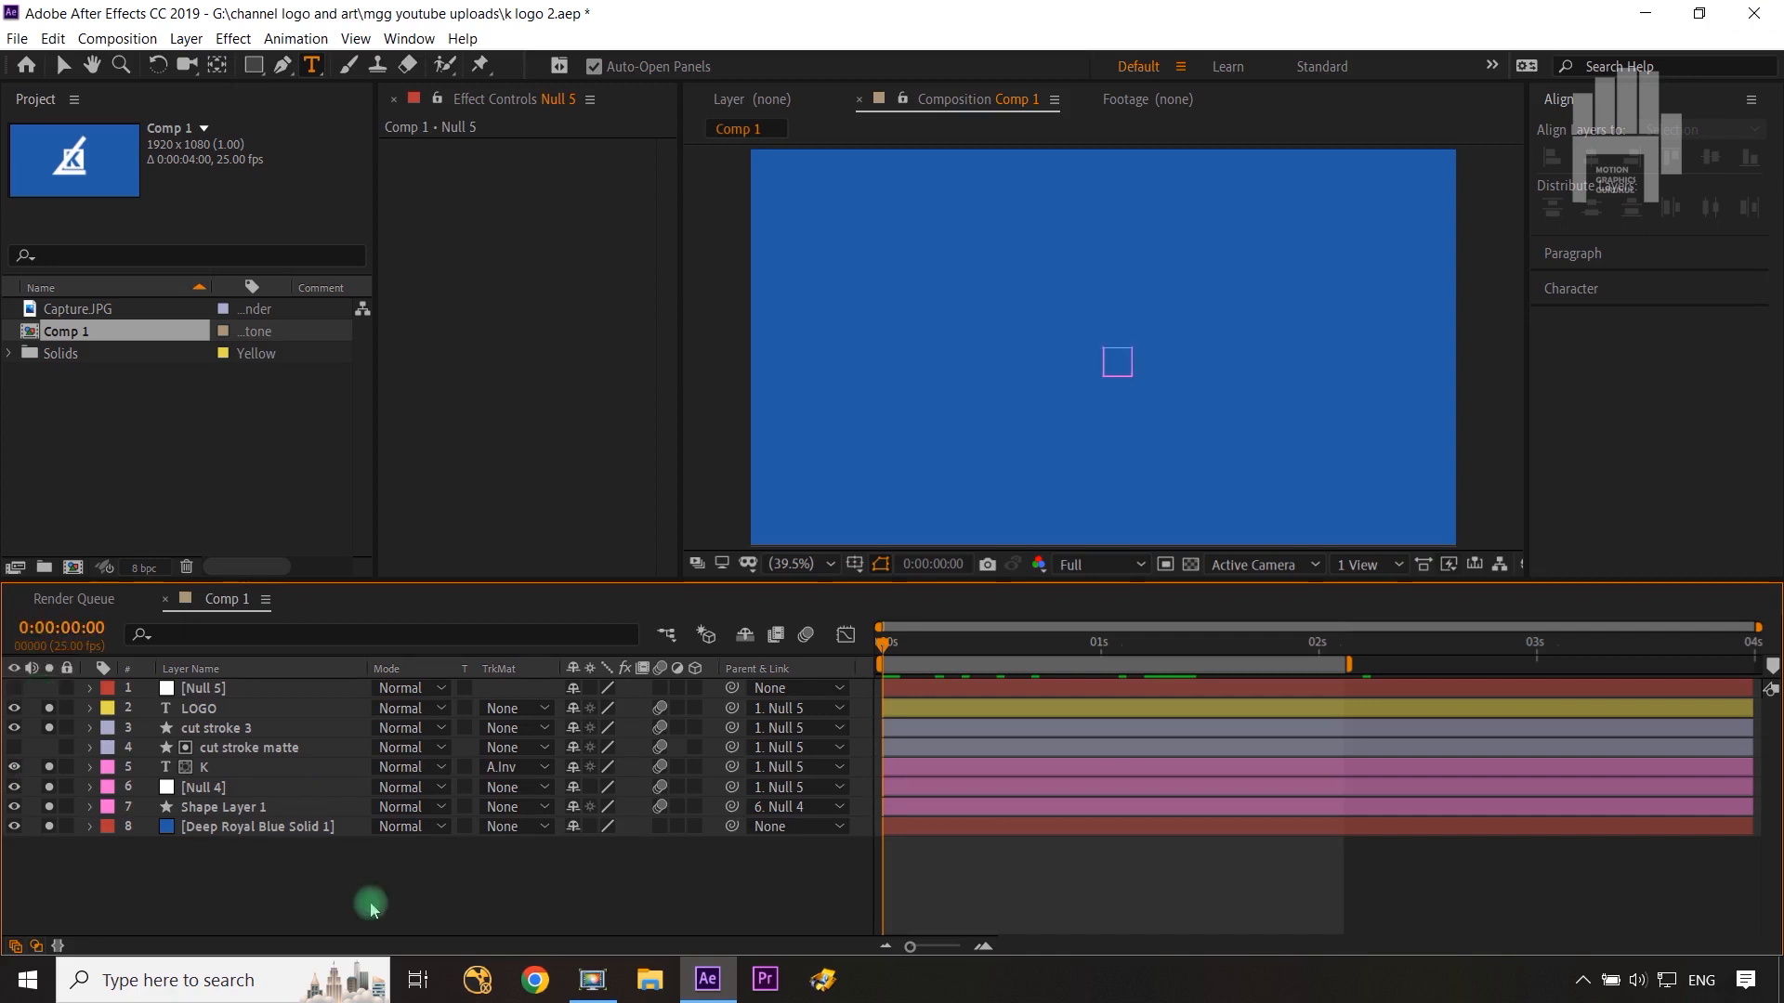
click(13, 788)
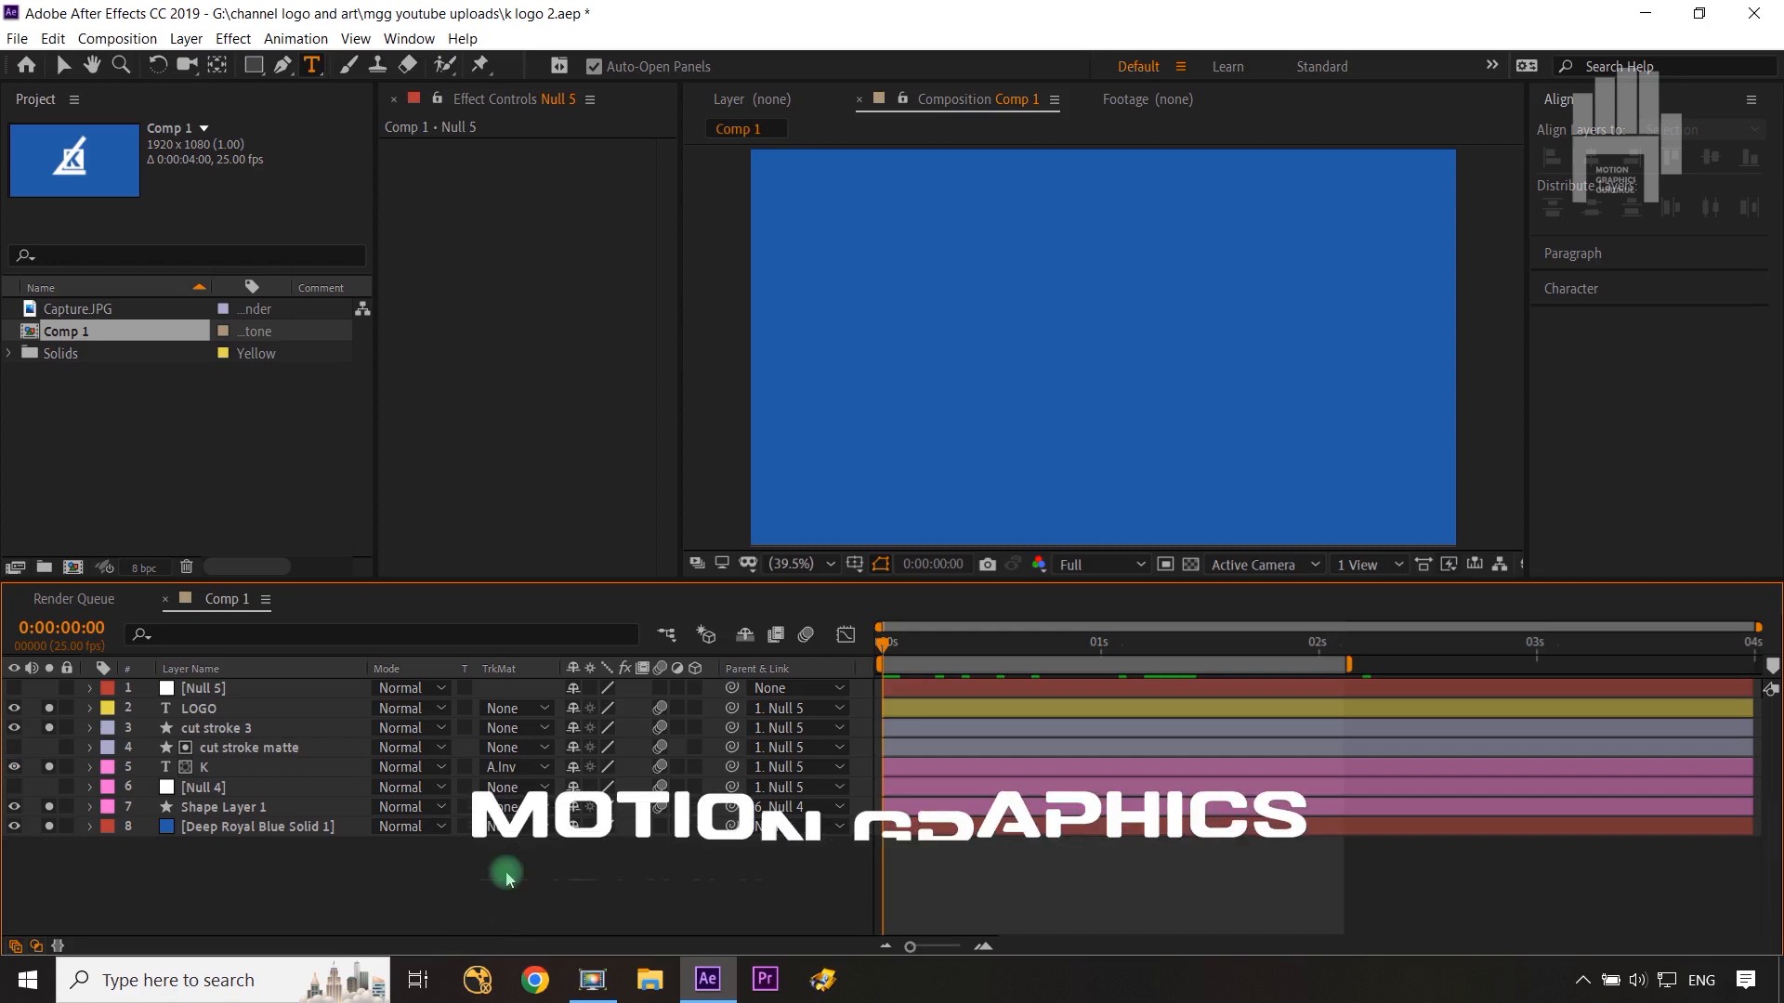
Step: Play back a preview of the logo animation
key(space)
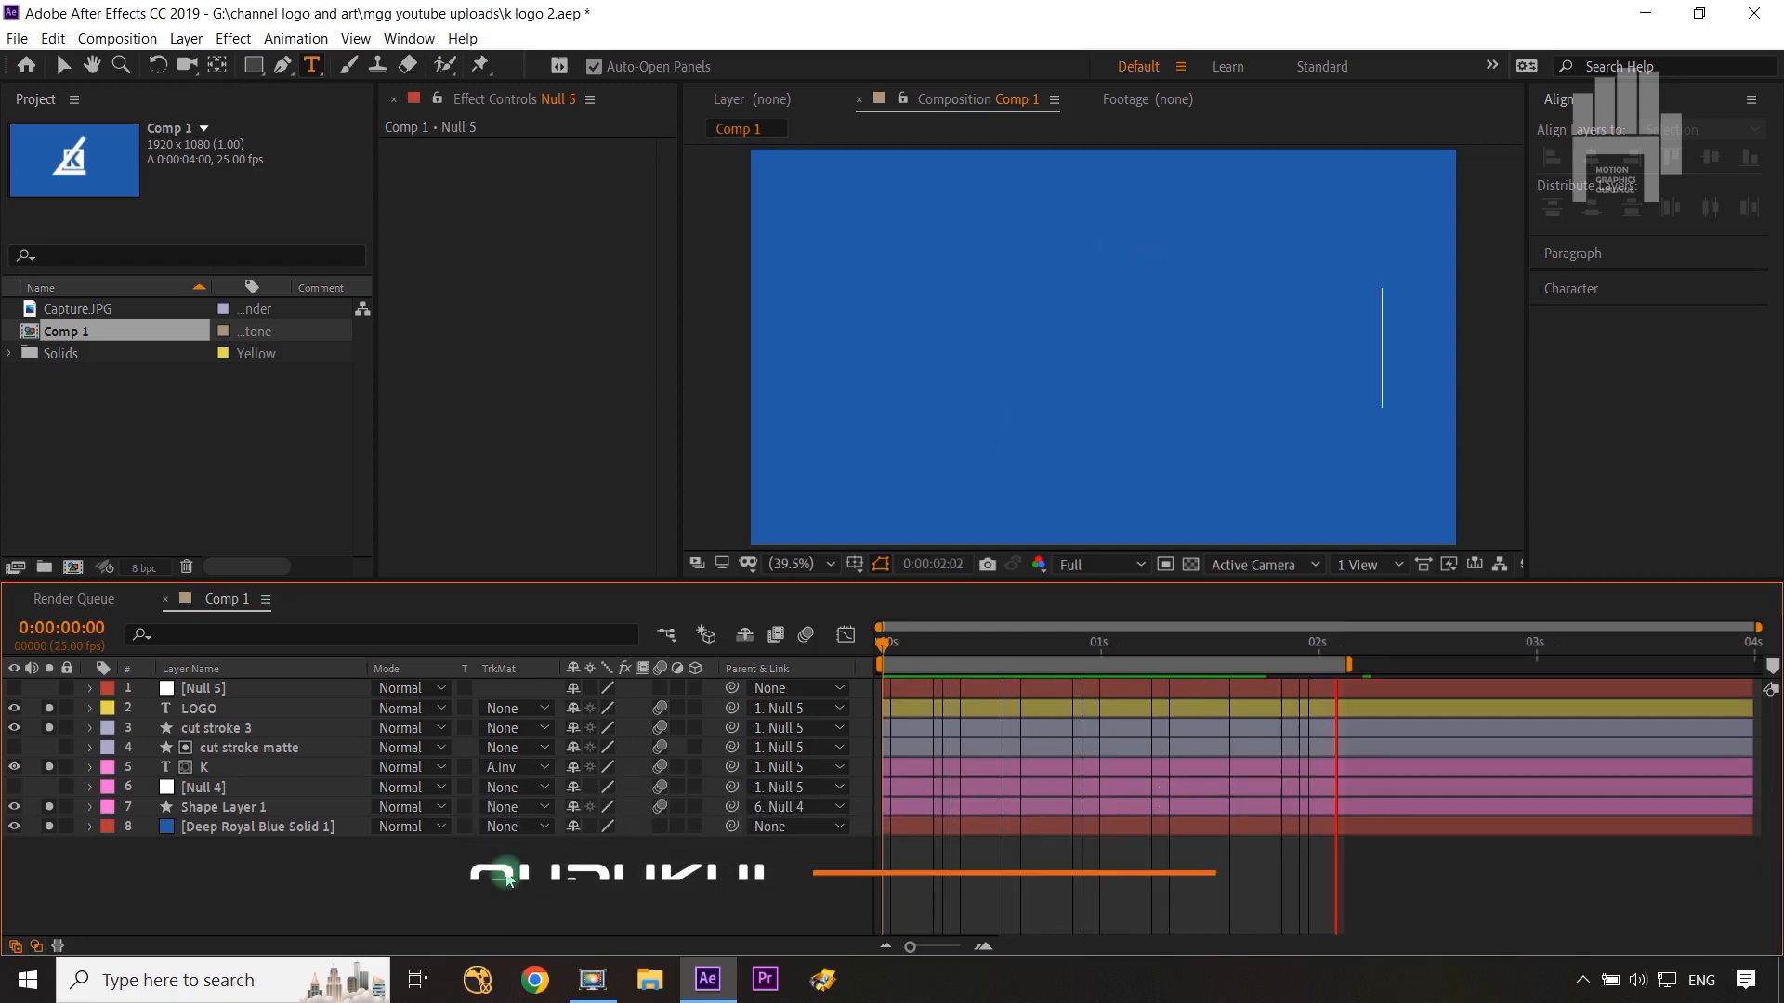
key(space)
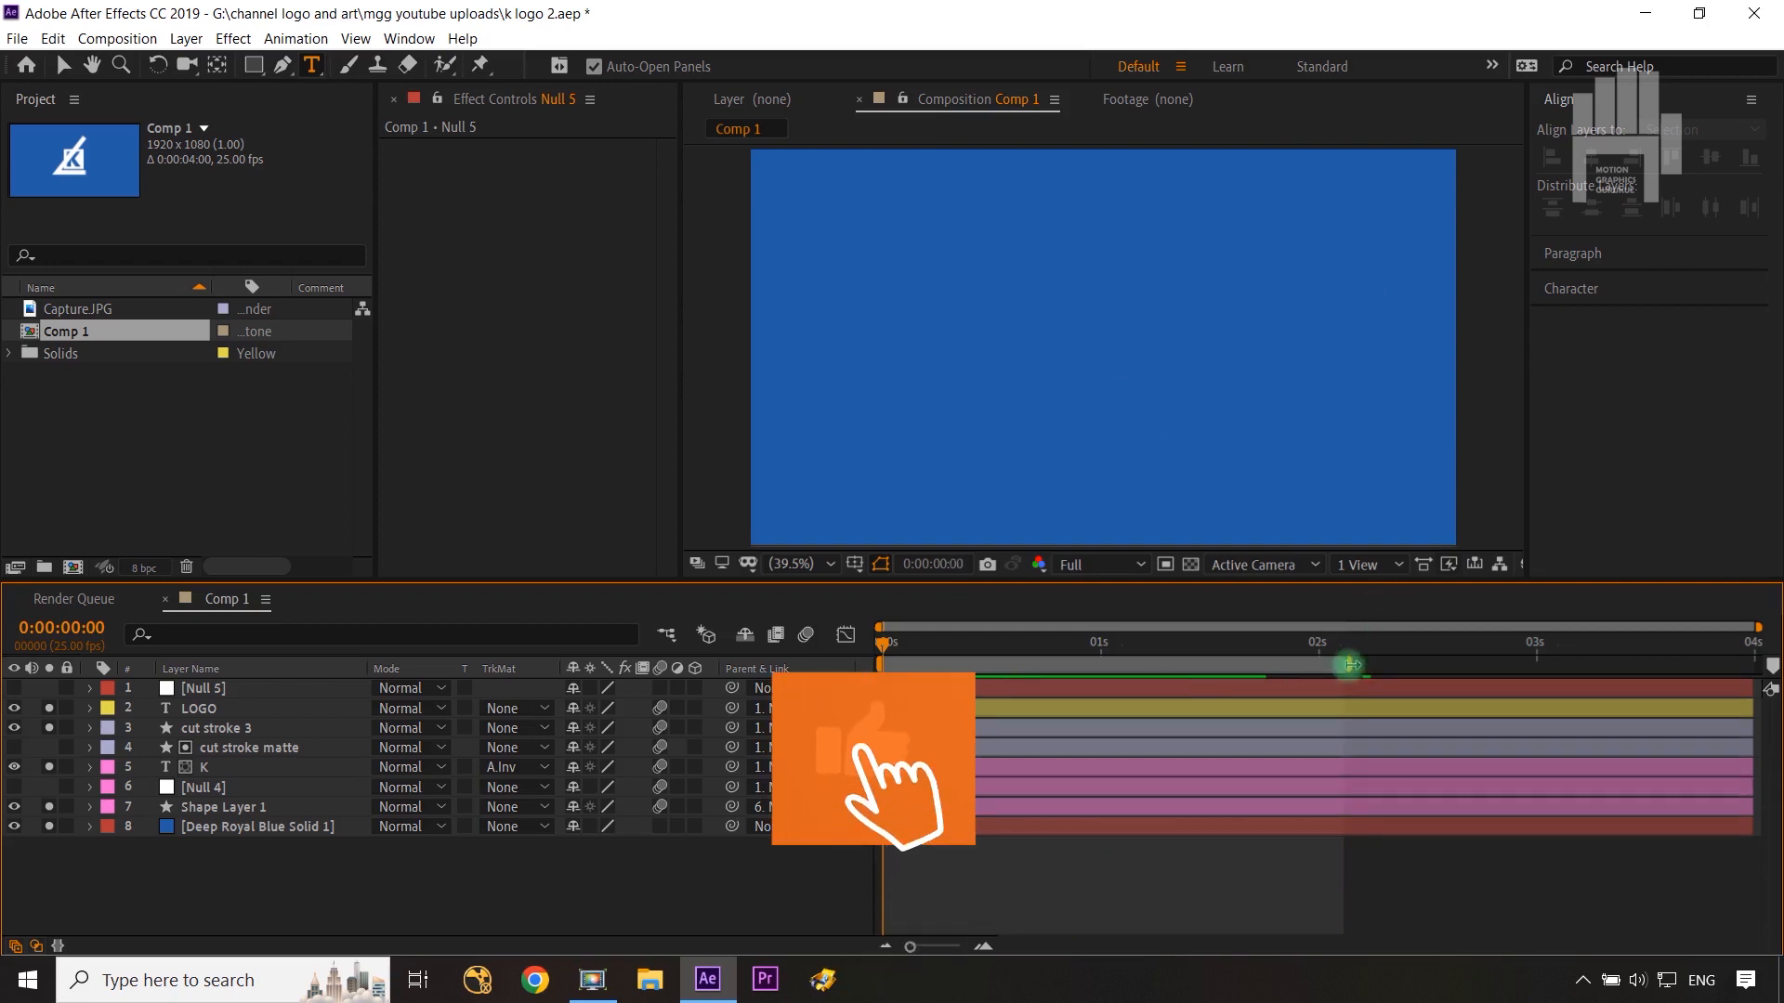